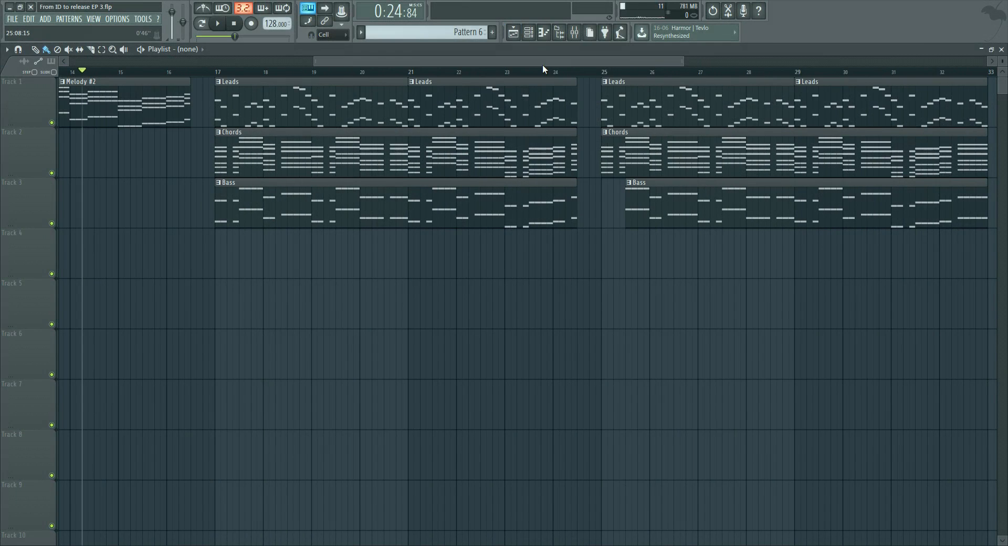
# Step: Play back the arrangement from bar 17 in the playlist to hear the Leads, Chords and Bass together
pyautogui.moveTo(549, 65)
pyautogui.mouseDown()
pyautogui.moveTo(583, 62)
pyautogui.moveTo(554, 61)
pyautogui.mouseUp()
pyautogui.click(214, 72)
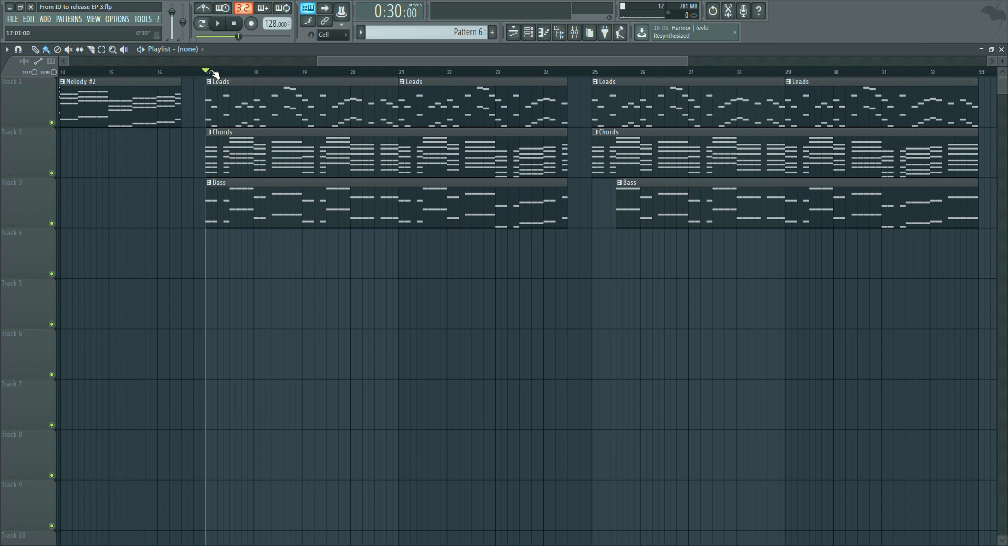
pyautogui.moveTo(213, 73)
pyautogui.mouseDown()
pyautogui.moveTo(807, 75)
pyautogui.moveTo(204, 78)
pyautogui.mouseUp()
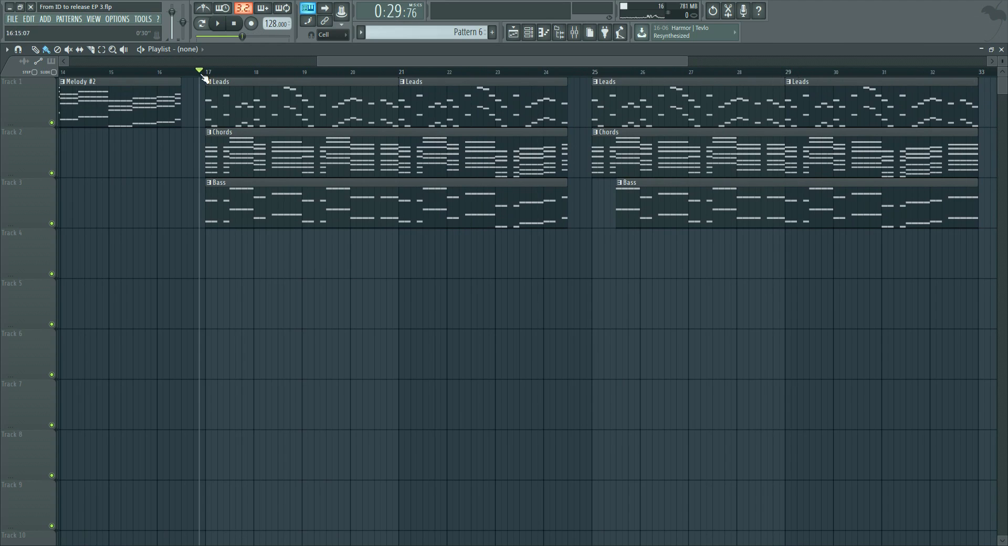
pyautogui.moveTo(581, 60); pyautogui.dragTo(595, 58)
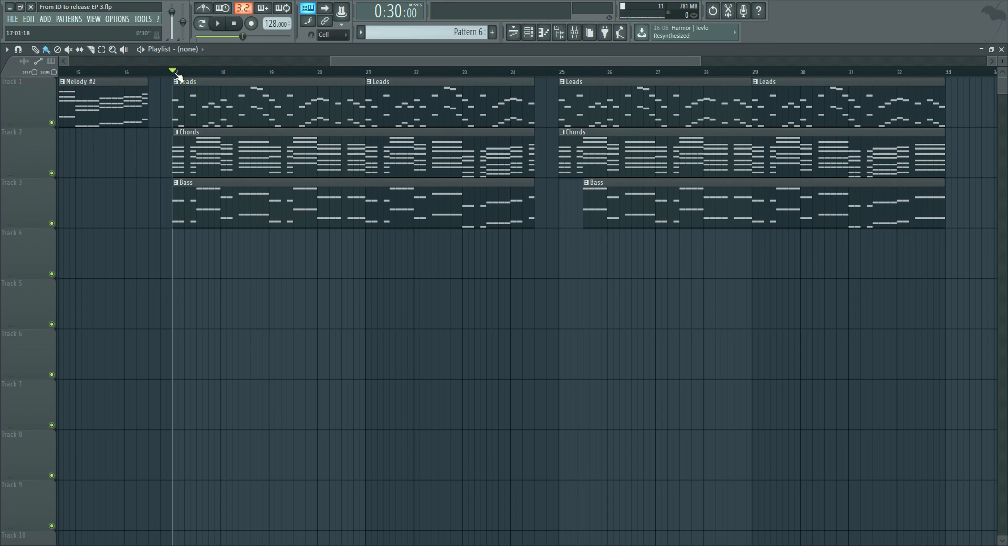
pyautogui.press('space')
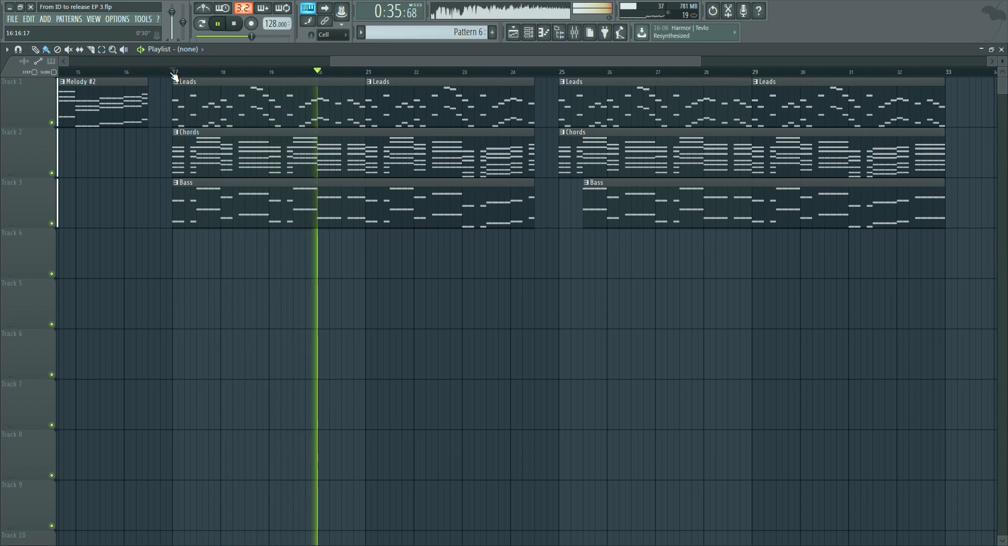
pyautogui.press('space')
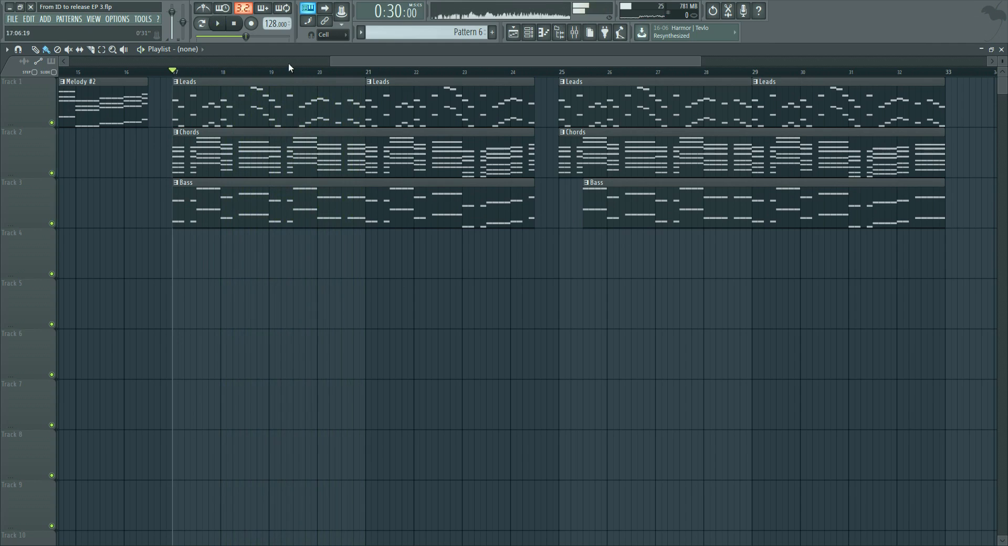
# Step: Close the playlist and inspect the Lead, Chords and Sub tracks in the mixer
pyautogui.moveTo(699, 61); pyautogui.dragTo(684, 61)
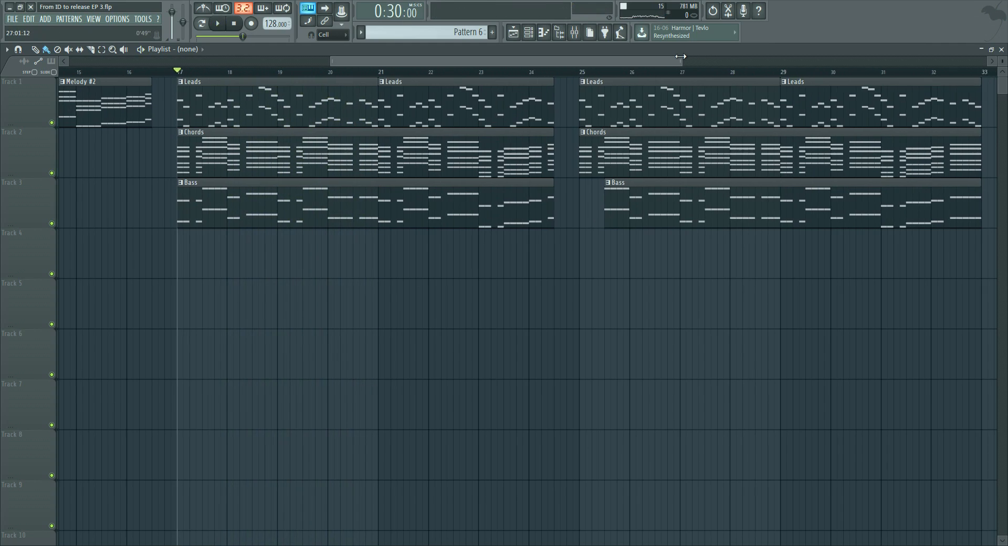
pyautogui.click(1001, 49)
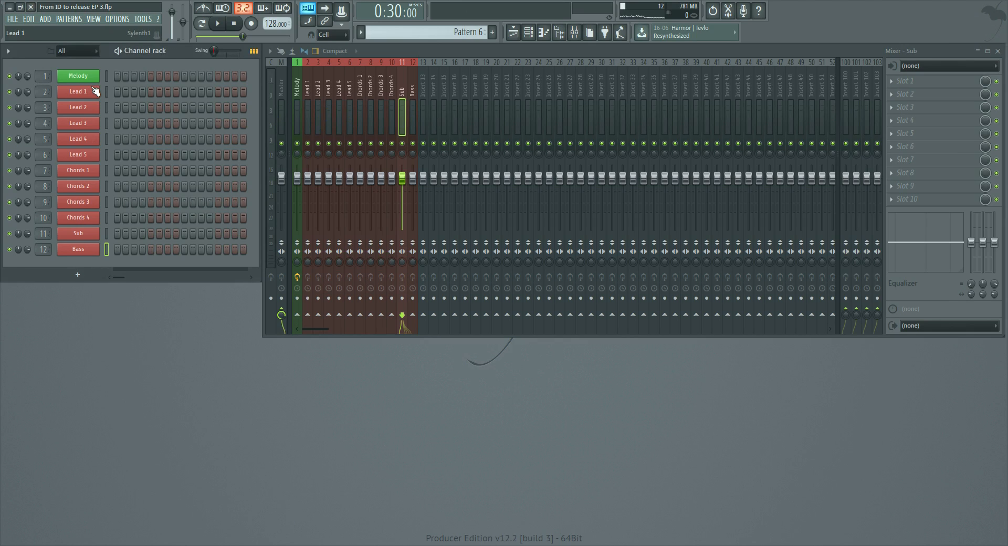
pyautogui.click(309, 120)
pyautogui.click(421, 119)
pyautogui.moveTo(421, 116); pyautogui.dragTo(317, 108)
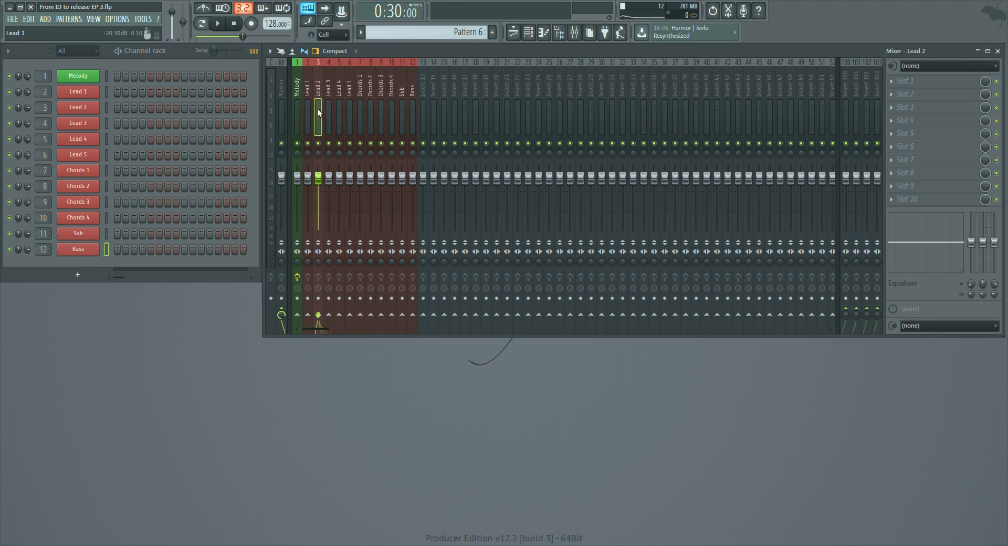
pyautogui.click(218, 24)
pyautogui.click(337, 103)
pyautogui.click(308, 104)
pyautogui.click(371, 102)
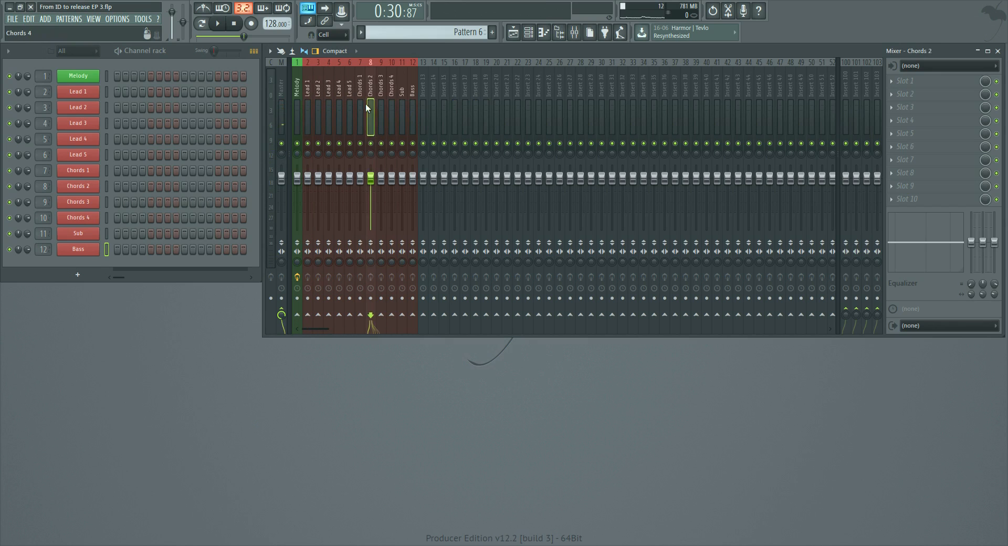
pyautogui.click(360, 105)
pyautogui.click(404, 104)
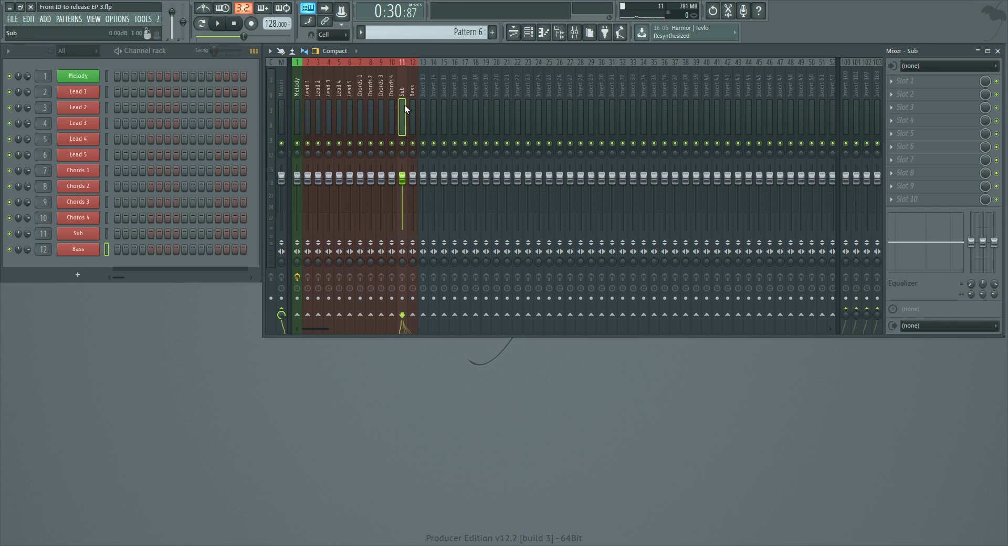
# Step: Rename mixer track Insert 14 as "Leads" and give it an orange colour
pyautogui.rightClick(435, 61)
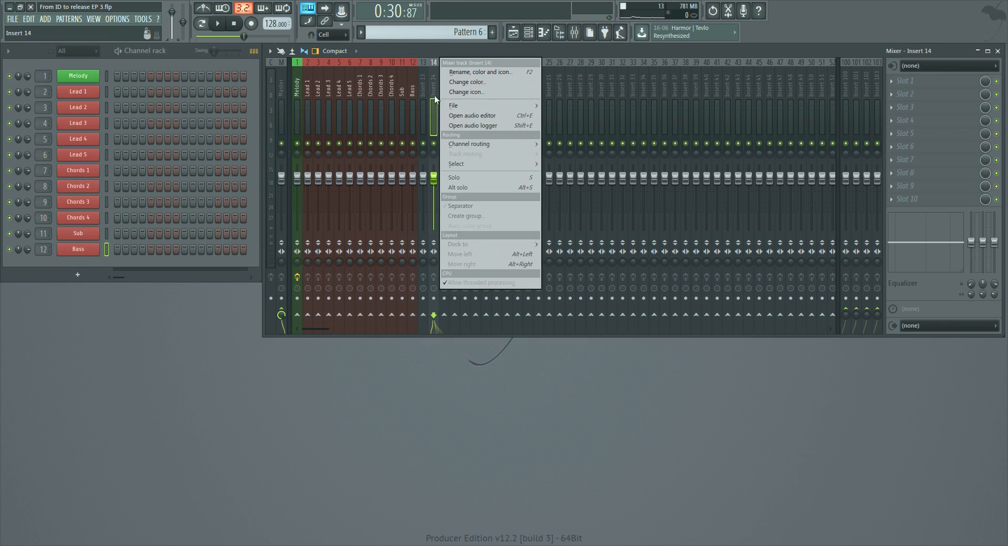
pyautogui.click(458, 75)
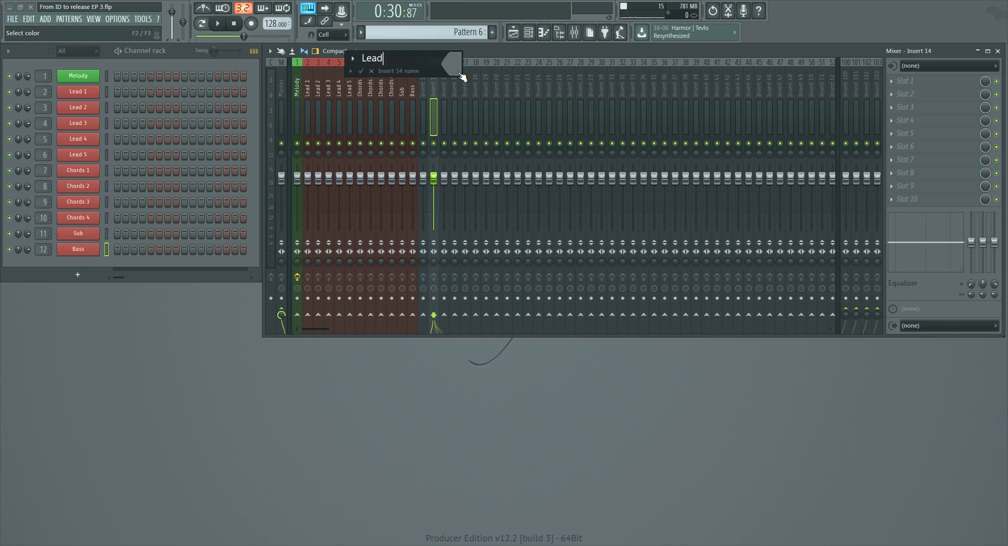
pyautogui.click(460, 74)
pyautogui.click(606, 57)
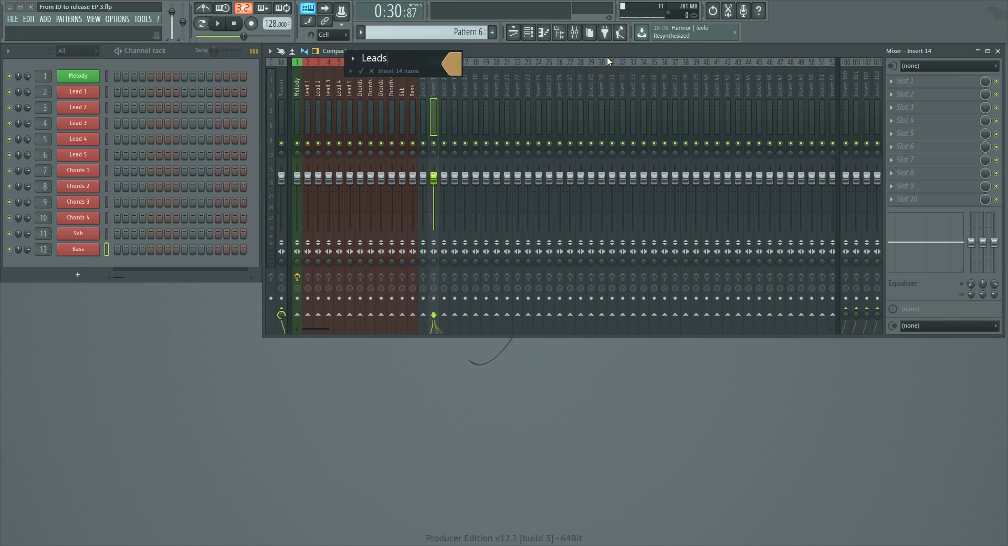
pyautogui.press('Return')
# Step: Move the Leads mixer track so that it sits directly between Melody and Lead 1
pyautogui.hotkey('alt', 'Left')
pyautogui.hotkey('alt', 'Left')
pyautogui.hotkey('alt', 'Left')
pyautogui.hotkey('alt', 'Left')
pyautogui.hotkey('alt', 'Left')
pyautogui.hotkey('alt', 'Left')
pyautogui.hotkey('alt', 'Left')
pyautogui.hotkey('alt', 'Left')
pyautogui.hotkey('alt', 'Left')
pyautogui.hotkey('alt', 'Left')
pyautogui.hotkey('alt', 'Left')
pyautogui.hotkey('alt', 'Left')
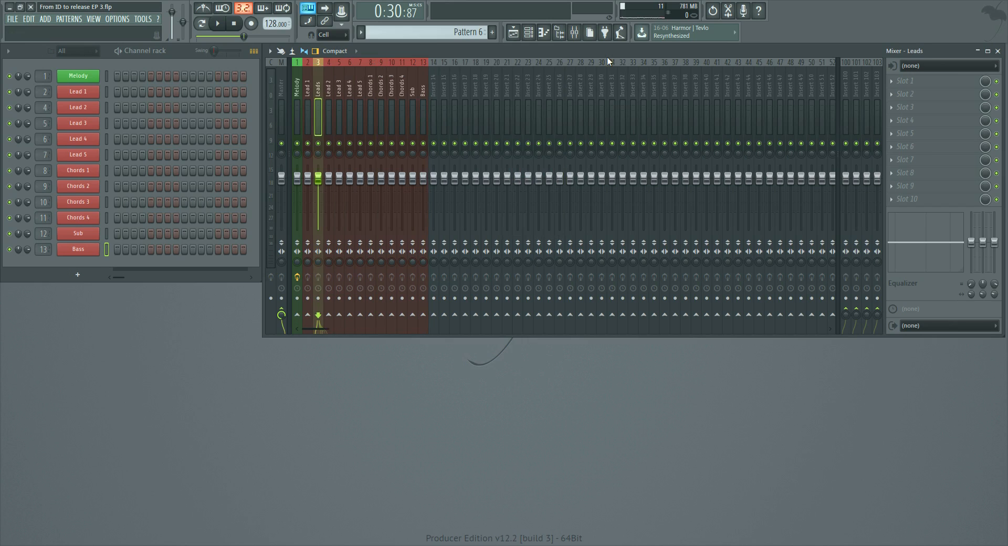
# Step: Route the mixer tracks Lead 1 through Lead 5 to the Leads track only
pyautogui.click(317, 114)
pyautogui.keyDown('ctrl'); pyautogui.keyDown('shift'); pyautogui.click(339, 115); pyautogui.keyUp('shift'); pyautogui.keyUp('ctrl')
pyautogui.keyDown('ctrl'); pyautogui.keyDown('shift'); pyautogui.click(328, 116); pyautogui.keyUp('shift'); pyautogui.keyUp('ctrl')
pyautogui.keyDown('ctrl'); pyautogui.keyDown('shift'); pyautogui.click(349, 116); pyautogui.keyUp('shift'); pyautogui.keyUp('ctrl')
pyautogui.keyDown('ctrl'); pyautogui.keyDown('shift'); pyautogui.click(360, 121); pyautogui.keyUp('shift'); pyautogui.keyUp('ctrl')
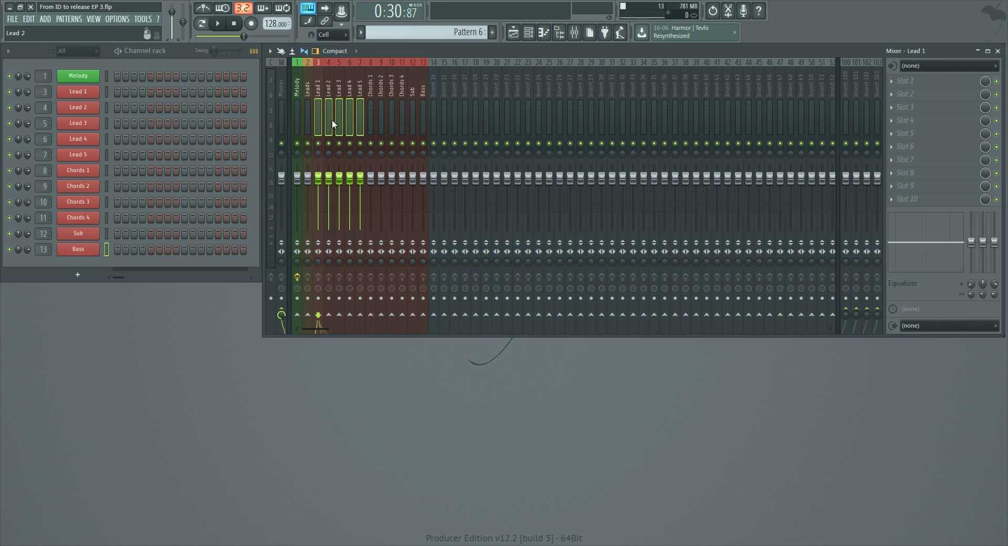
pyautogui.keyDown('ctrl'); pyautogui.keyDown('shift'); pyautogui.click(359, 116); pyautogui.keyUp('shift'); pyautogui.keyUp('ctrl')
pyautogui.keyDown('ctrl'); pyautogui.keyDown('shift'); pyautogui.click(352, 117); pyautogui.keyUp('shift'); pyautogui.keyUp('ctrl')
pyautogui.keyDown('ctrl'); pyautogui.keyDown('shift'); pyautogui.click(358, 116); pyautogui.keyUp('shift'); pyautogui.keyUp('ctrl')
pyautogui.keyDown('ctrl'); pyautogui.keyDown('shift'); pyautogui.click(353, 117); pyautogui.keyUp('shift'); pyautogui.keyUp('ctrl')
pyautogui.keyDown('ctrl'); pyautogui.keyDown('shift'); pyautogui.click(357, 117); pyautogui.keyUp('shift'); pyautogui.keyUp('ctrl')
pyautogui.keyDown('ctrl'); pyautogui.keyDown('shift'); pyautogui.click(352, 118); pyautogui.keyUp('shift'); pyautogui.keyUp('ctrl')
pyautogui.keyDown('ctrl'); pyautogui.keyDown('shift'); pyautogui.click(356, 119); pyautogui.keyUp('shift'); pyautogui.keyUp('ctrl')
pyautogui.keyDown('ctrl'); pyautogui.keyDown('shift'); pyautogui.click(352, 117); pyautogui.keyUp('shift'); pyautogui.keyUp('ctrl')
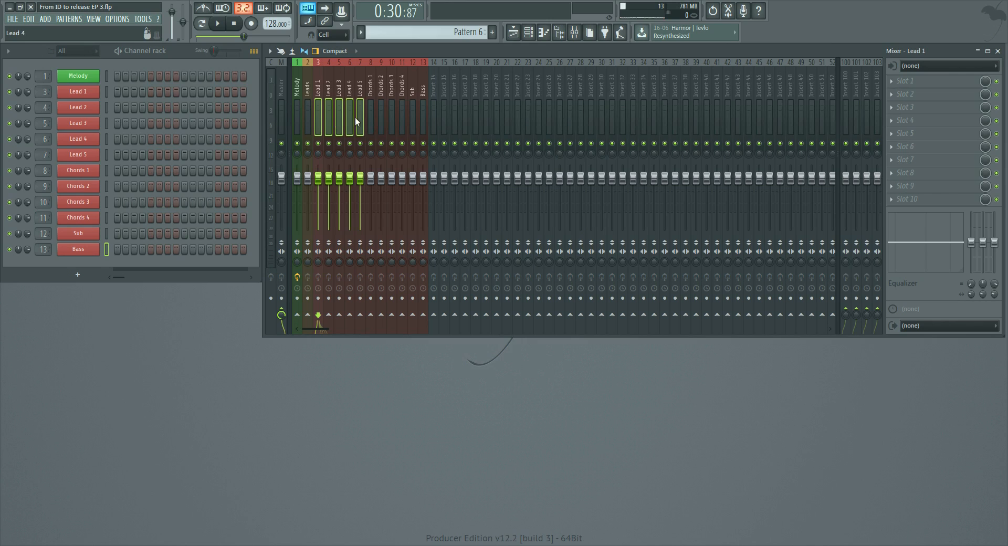
pyautogui.rightClick(311, 317)
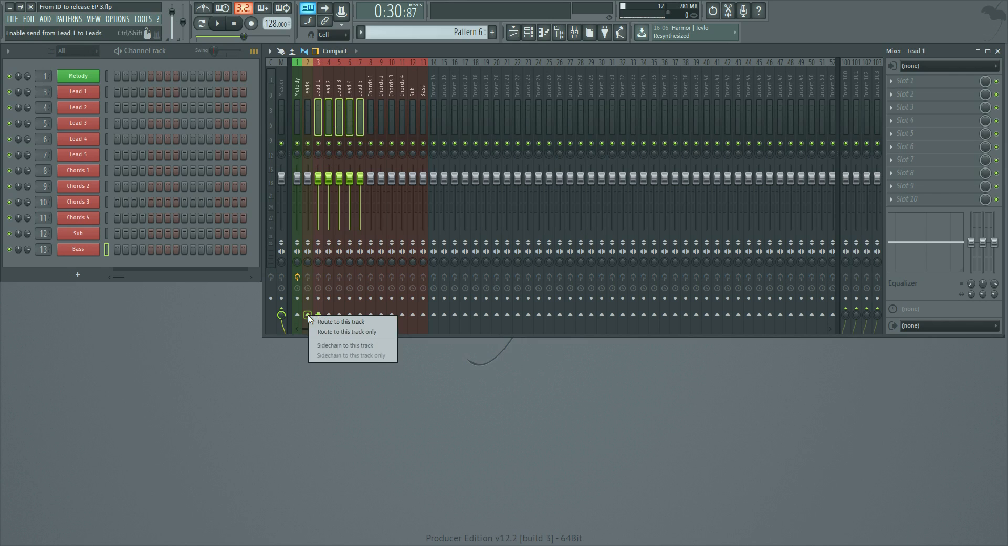
pyautogui.click(338, 333)
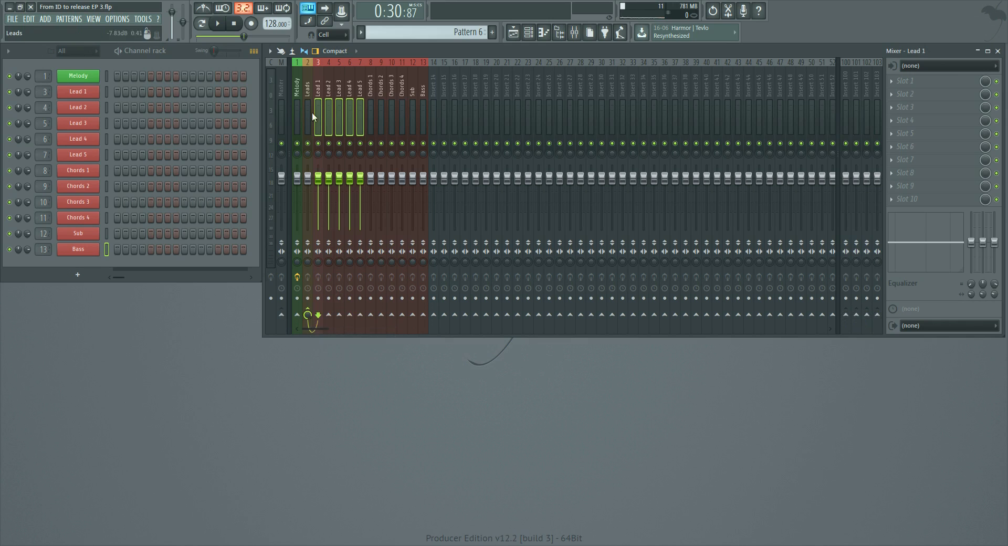
# Step: Play the Leads pattern in pattern mode to check that the lead tracks' signal reaches the Leads mixer track
pyautogui.moveTo(319, 131); pyautogui.dragTo(380, 116)
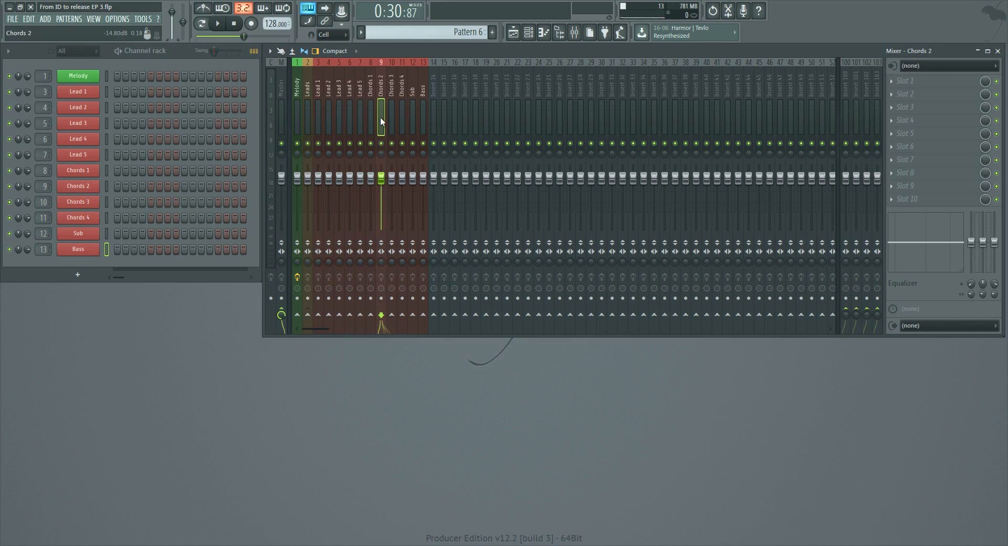
pyautogui.click(307, 108)
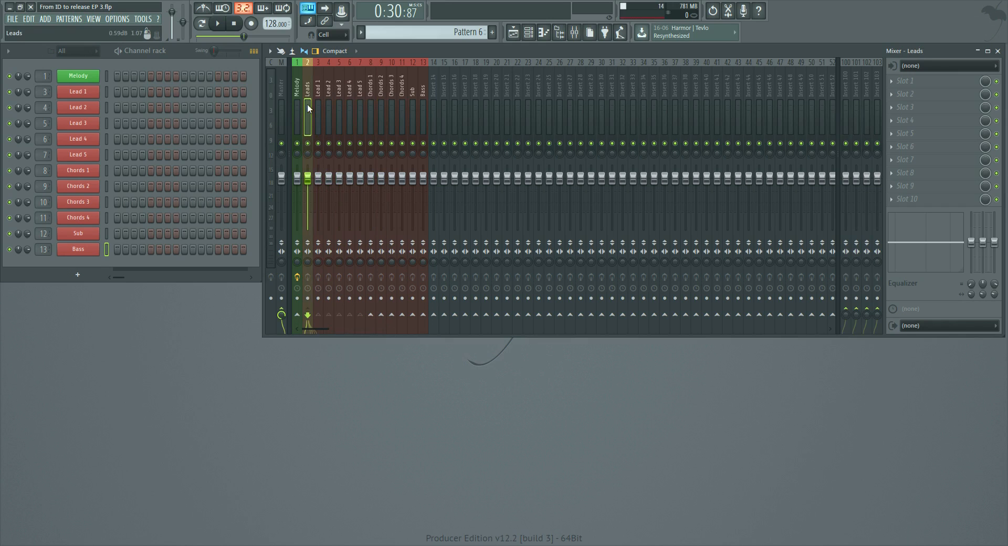
pyautogui.press('space')
pyautogui.press('space')
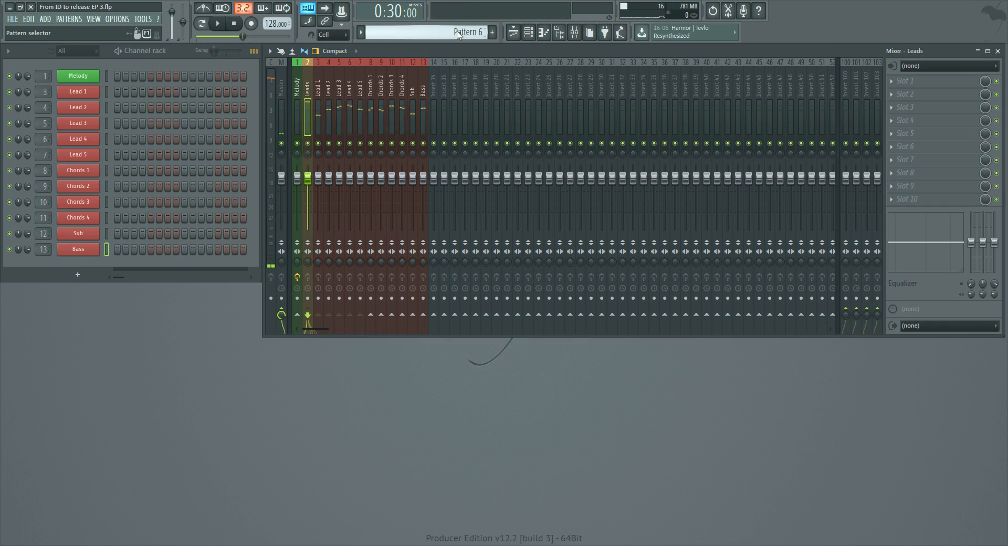
pyautogui.click(455, 32)
pyautogui.click(478, 51)
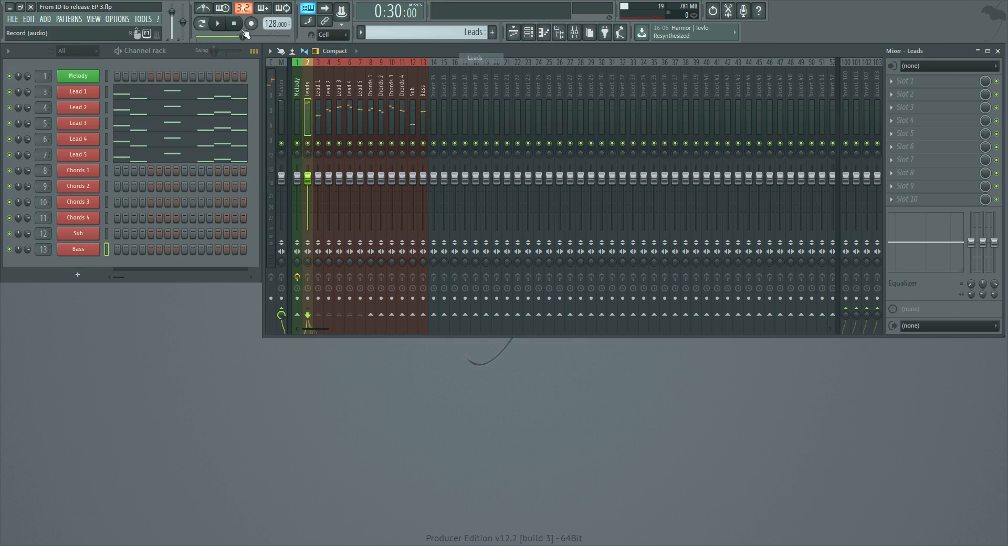
pyautogui.click(201, 24)
pyautogui.press('space')
pyautogui.click(253, 51)
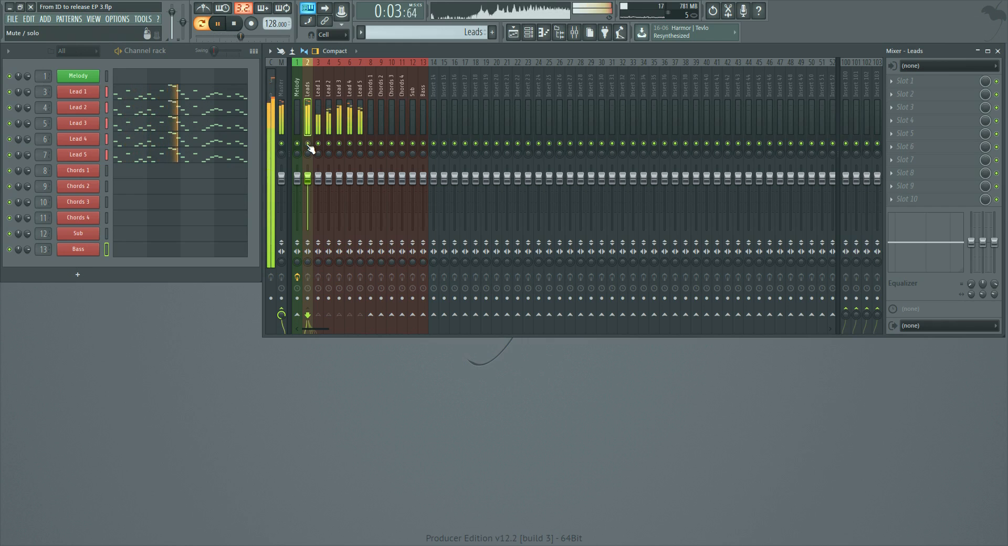
pyautogui.press('space')
# Step: Rename mixer track Insert 15 as "Chords" and give it an orange colour
pyautogui.rightClick(444, 108)
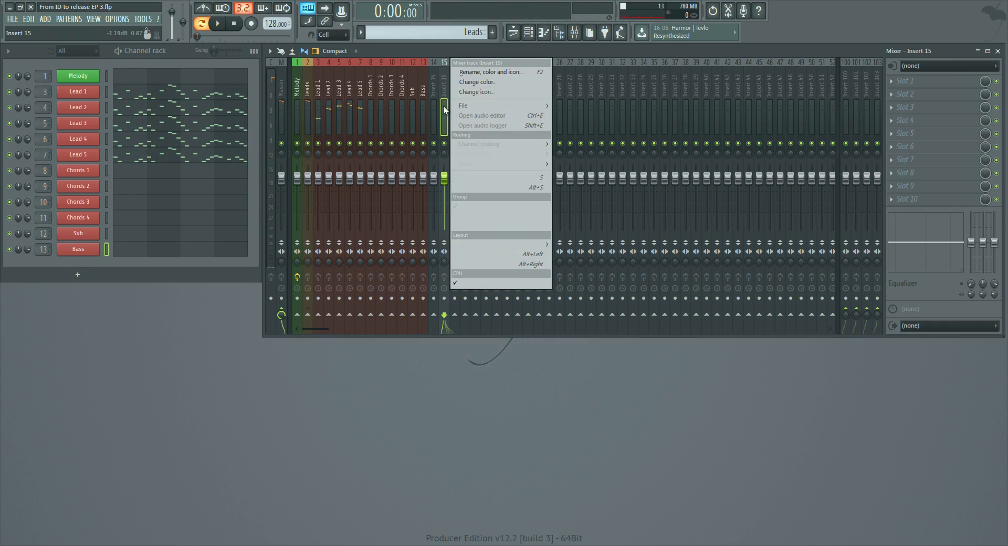
pyautogui.click(468, 72)
pyautogui.write('Chords')
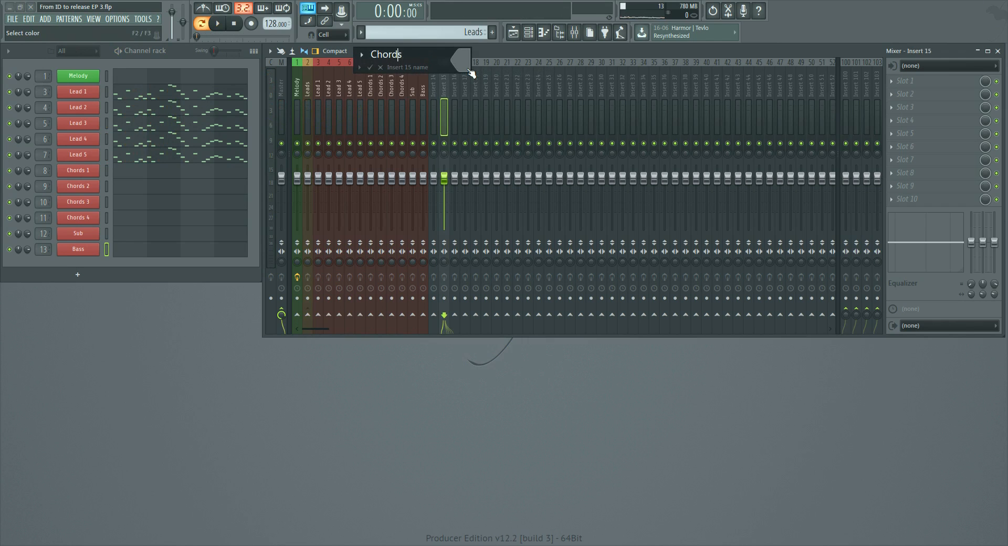
pyautogui.click(468, 71)
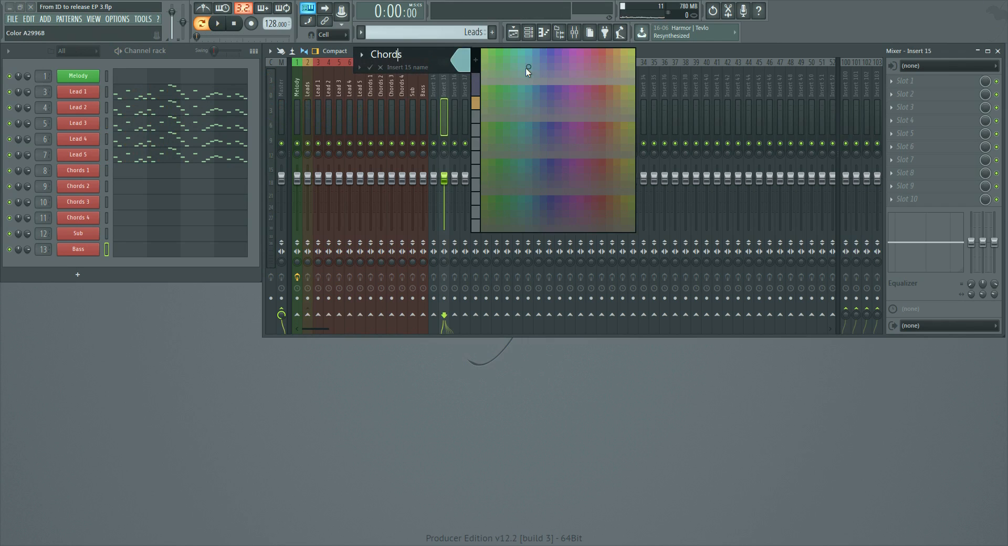
pyautogui.click(616, 56)
# Step: Move the Chords mixer track directly before Chords 1 and route Chords 1 through Chords 4 to it only
pyautogui.hotkey('alt', 'Left')
pyautogui.hotkey('alt', 'Left')
pyautogui.hotkey('alt', 'Left')
pyautogui.hotkey('alt', 'Left')
pyautogui.hotkey('alt', 'Left')
pyautogui.hotkey('alt', 'Left')
pyautogui.hotkey('alt', 'Left')
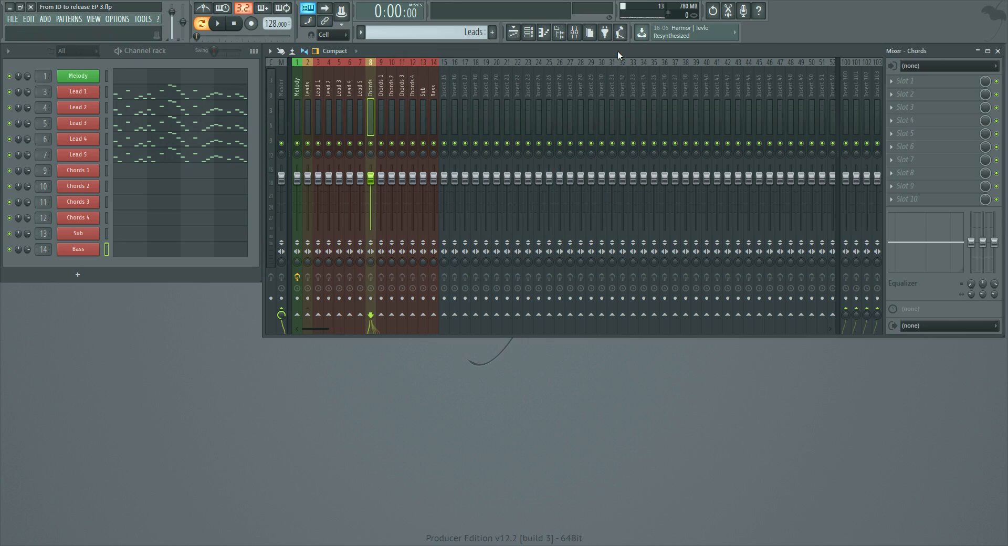
pyautogui.moveTo(411, 112); pyautogui.dragTo(382, 122)
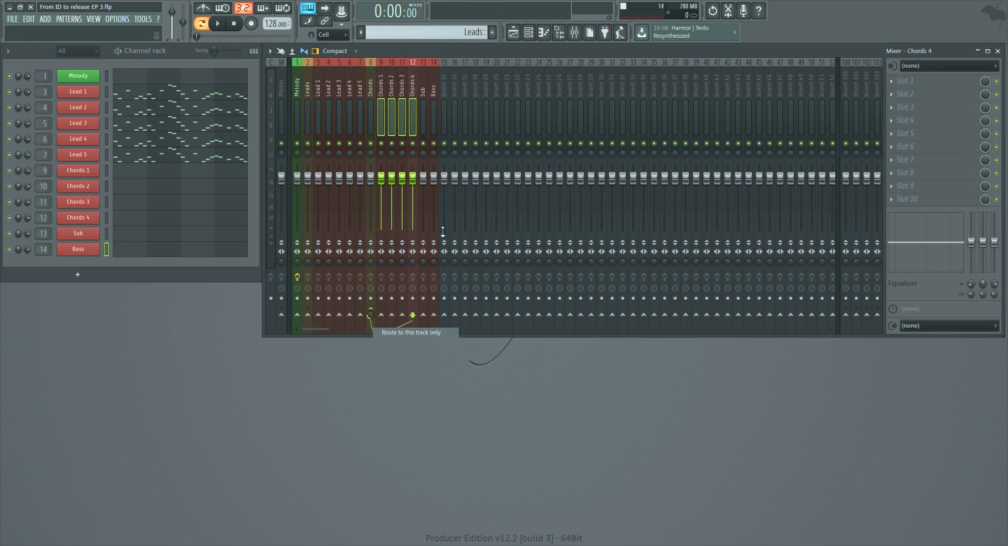
# Step: Rename mixer track Insert 18 as "Bass" and give it an orange colour
pyautogui.click(477, 114)
pyautogui.rightClick(478, 115)
pyautogui.click(524, 76)
pyautogui.write('bass')
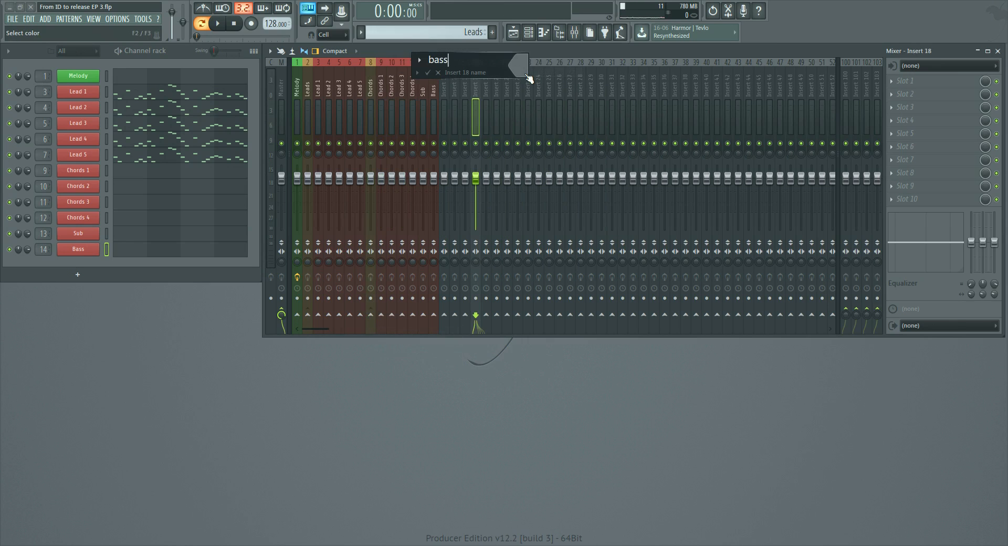
pyautogui.write('Bass')
pyautogui.click(526, 76)
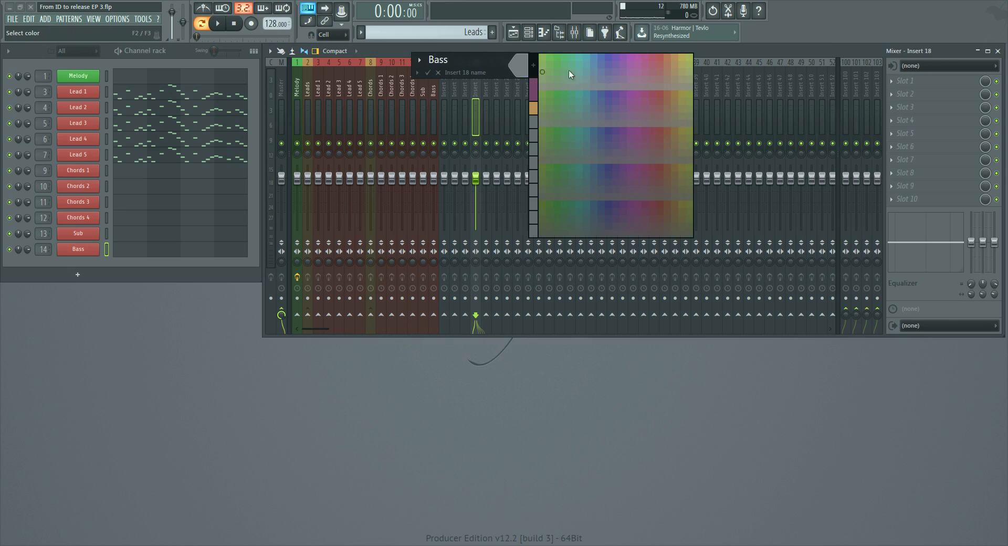
pyautogui.click(676, 55)
# Step: Move the new orange Bass mixer track so that it sits between Chords 4 and Sub
pyautogui.hotkey('alt', 'Left')
pyautogui.hotkey('alt', 'Left')
pyautogui.hotkey('alt', 'Left')
pyautogui.hotkey('alt', 'Left')
pyautogui.hotkey('alt', 'Left')
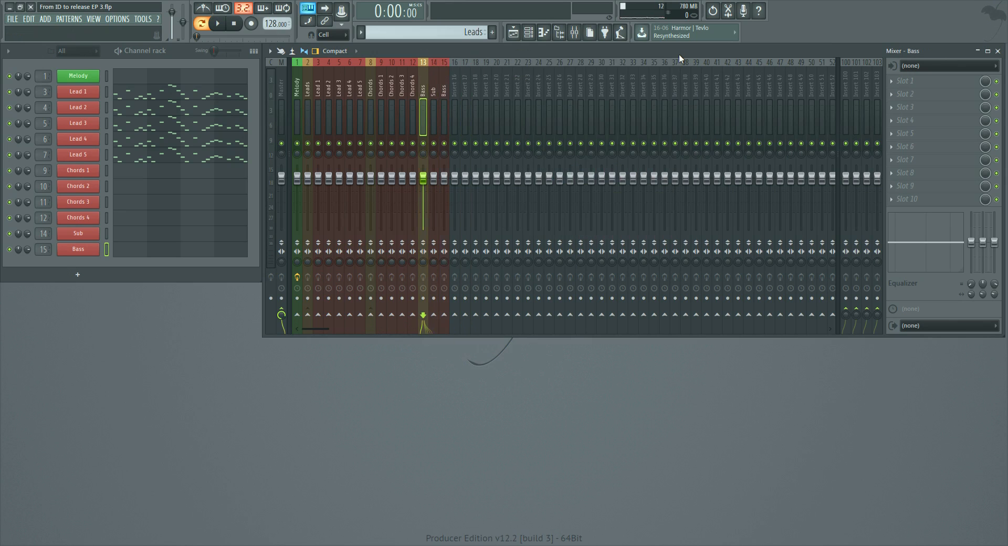
# Step: Route the Sub track and the original Bass track to the orange Bass mixer track only
pyautogui.click(435, 120)
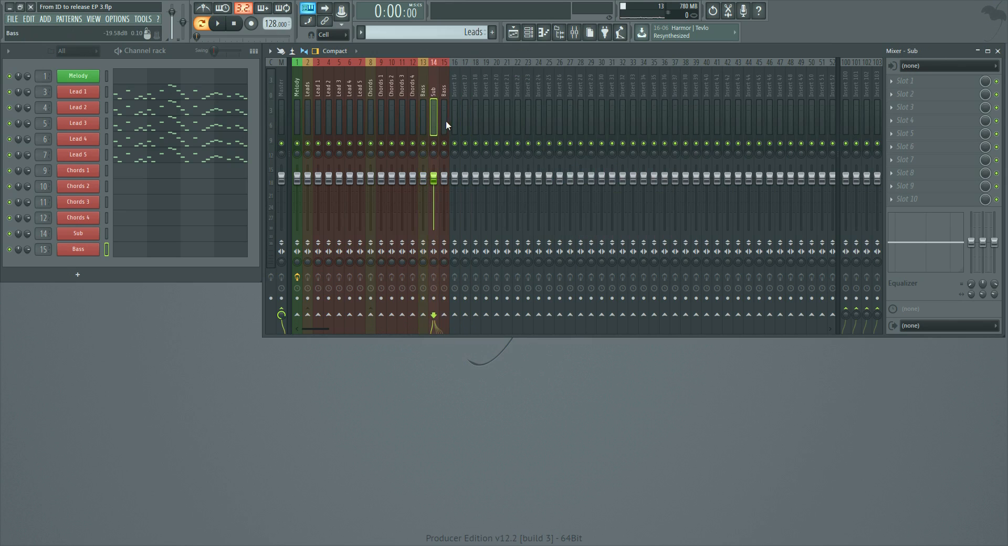
pyautogui.rightClick(425, 315)
pyautogui.click(457, 331)
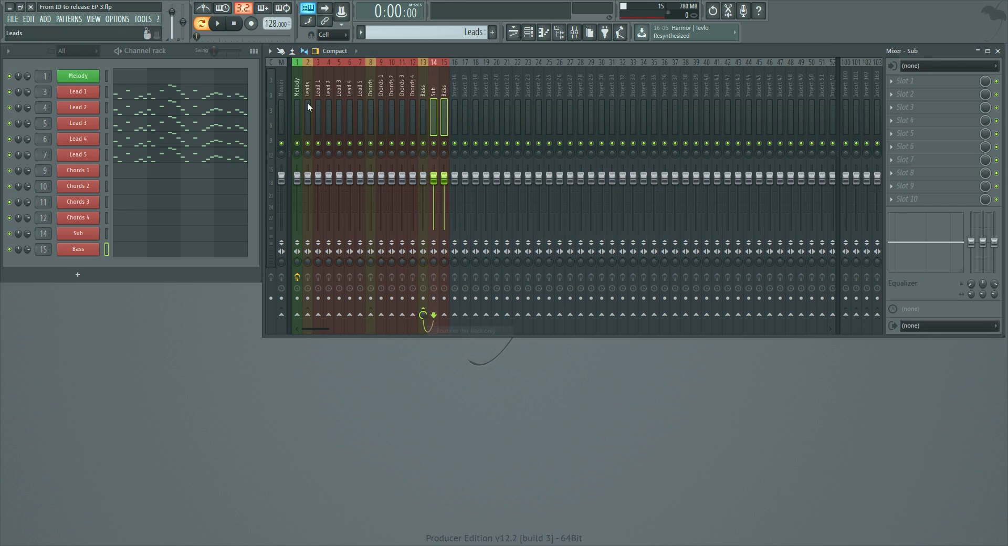
# Step: Add a separator before each of the Leads, Chords and orange Bass group tracks in the mixer
pyautogui.click(307, 103)
pyautogui.rightClick(306, 110)
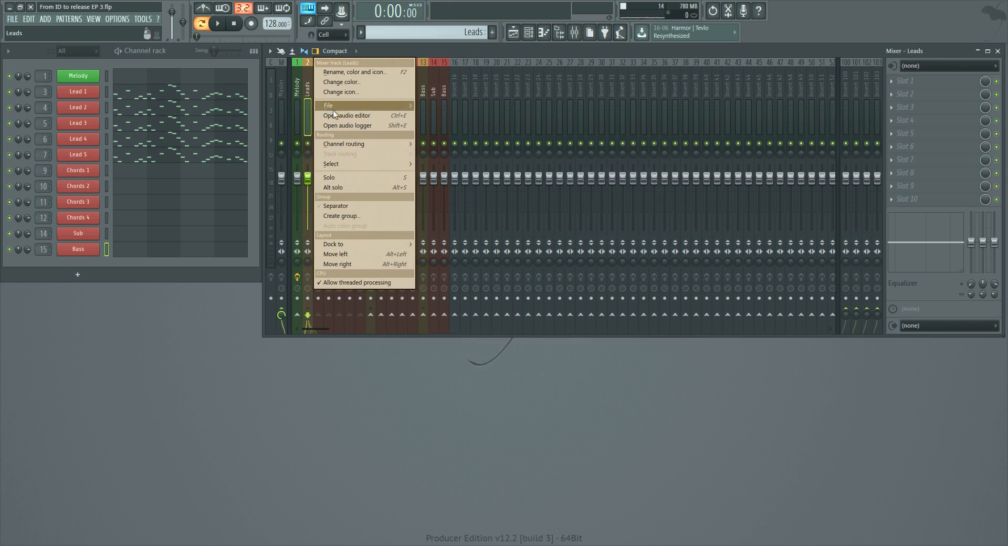
pyautogui.click(351, 206)
pyautogui.rightClick(371, 105)
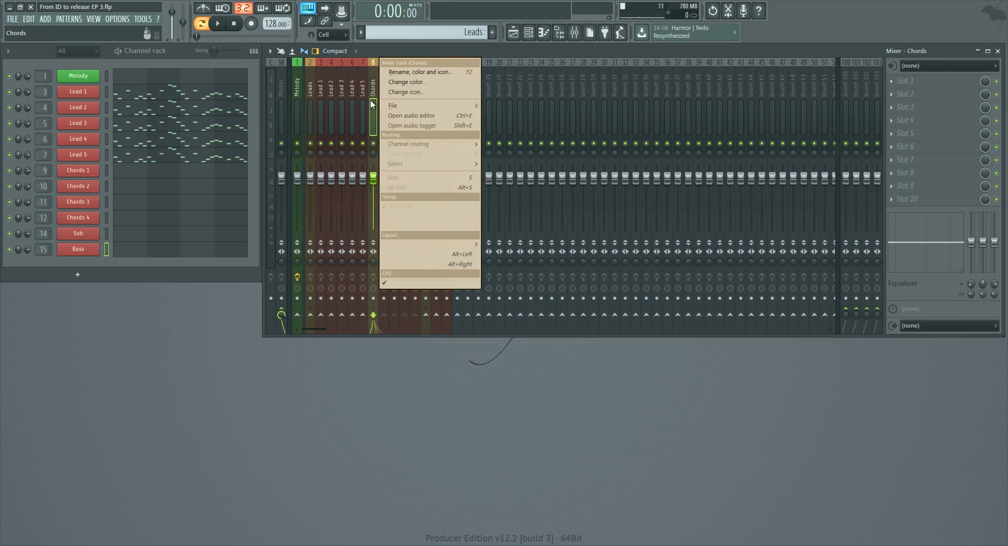
pyautogui.click(415, 207)
pyautogui.click(418, 121)
pyautogui.click(428, 109)
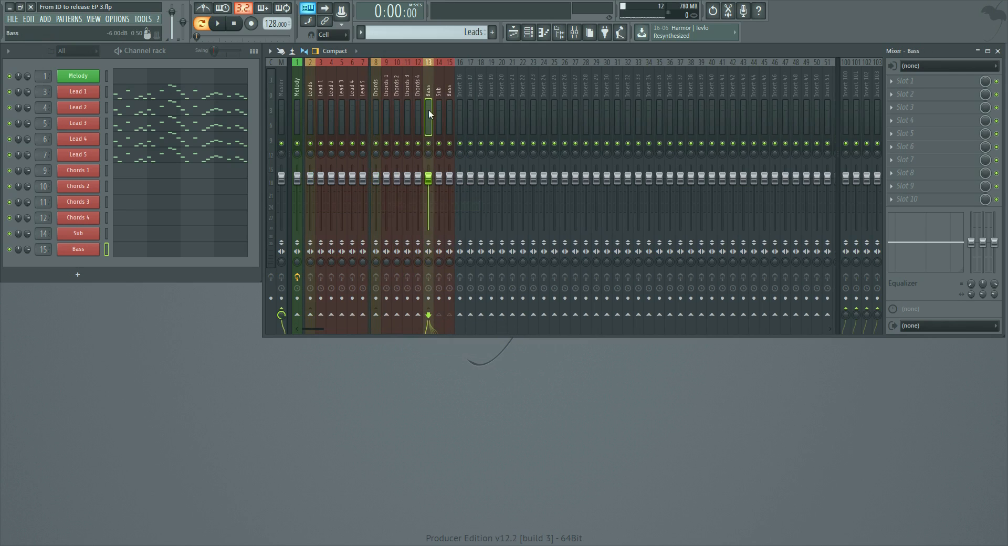
pyautogui.rightClick(428, 109)
pyautogui.click(473, 207)
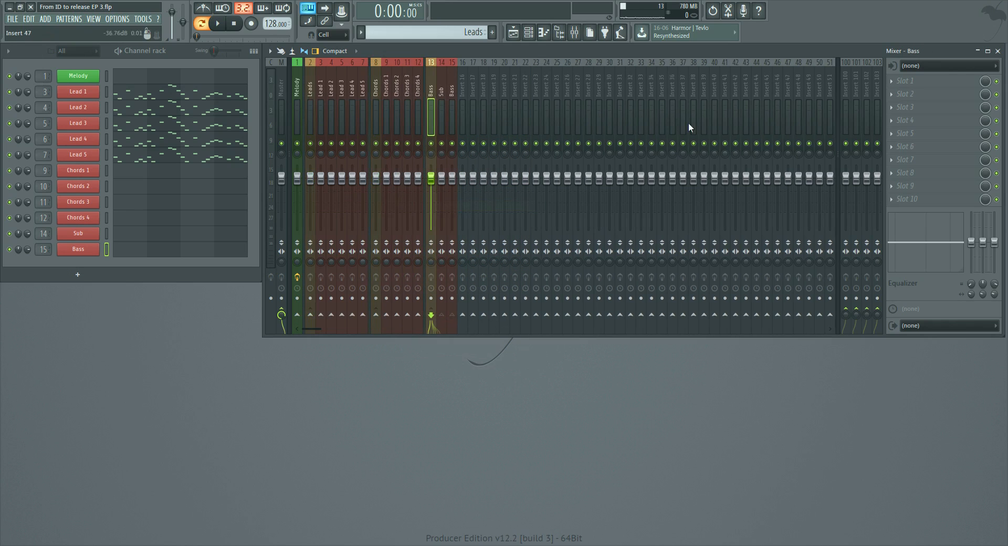
# Step: Rename mixer track Insert 100 as "Melodic layers" and give it a light blue colour
pyautogui.rightClick(847, 78)
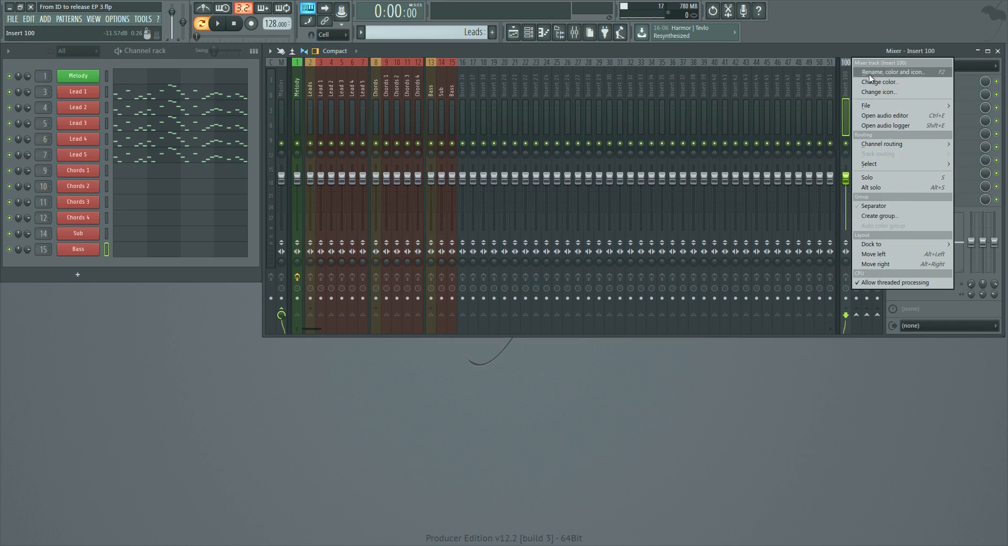
pyautogui.click(864, 92)
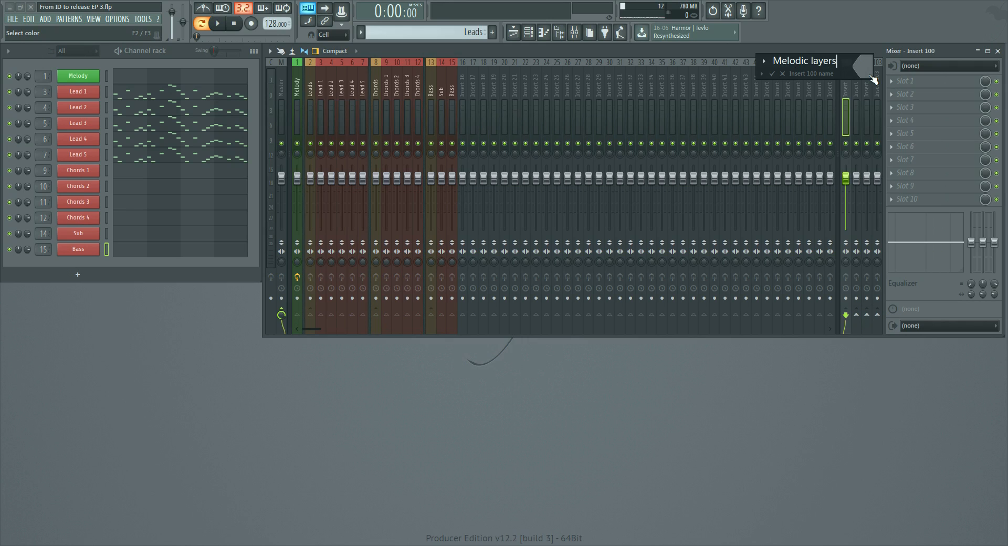
pyautogui.click(871, 77)
pyautogui.click(899, 59)
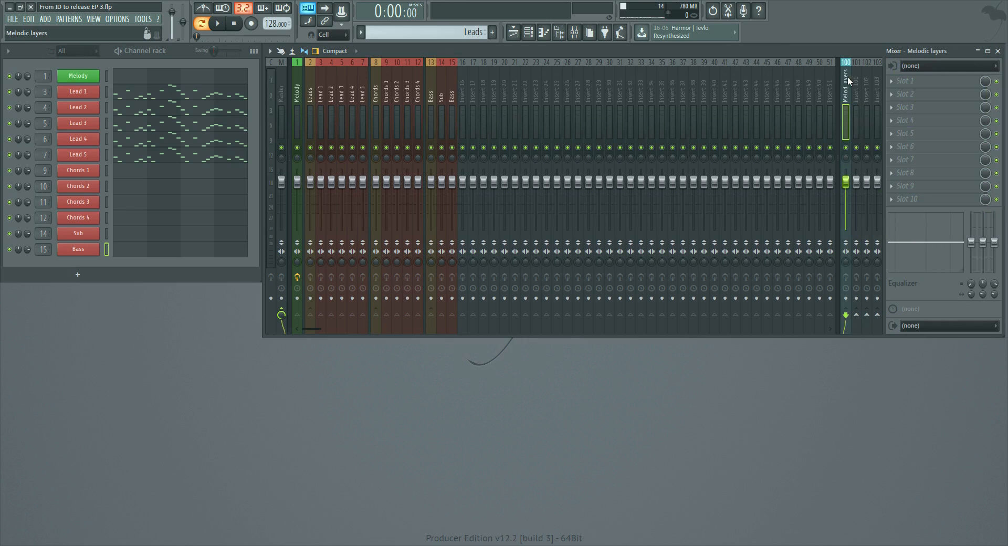
# Step: Route the Leads, Chords and orange Bass group tracks to the Melodic layers track only
pyautogui.click(310, 106)
pyautogui.rightClick(845, 315)
pyautogui.click(873, 323)
pyautogui.click(375, 112)
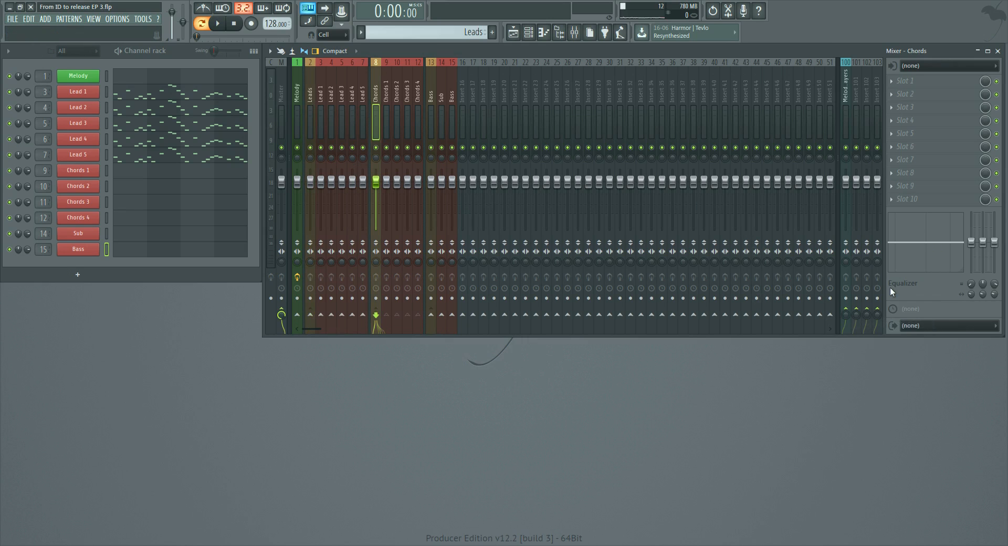
pyautogui.rightClick(845, 314)
pyautogui.click(886, 324)
pyautogui.click(432, 113)
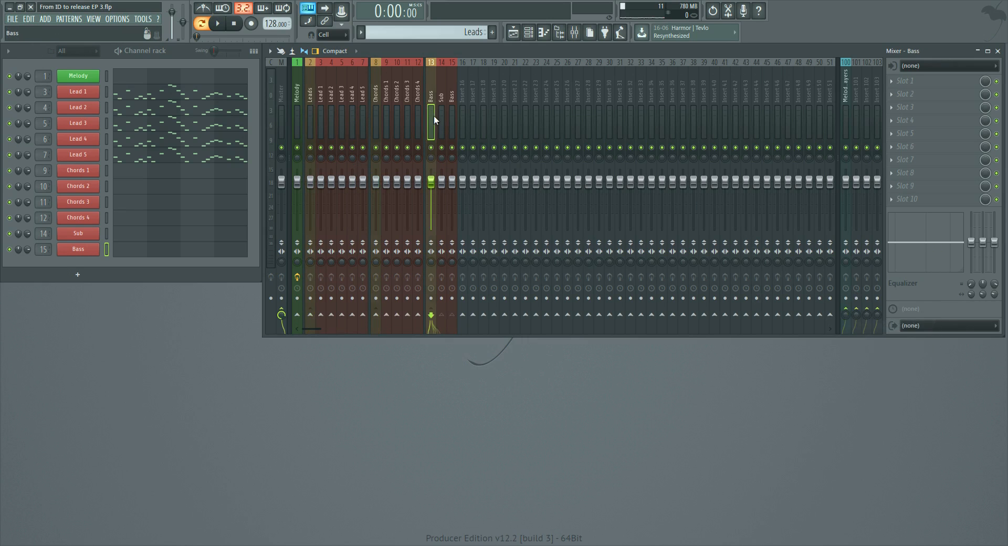
pyautogui.rightClick(846, 313)
pyautogui.click(882, 326)
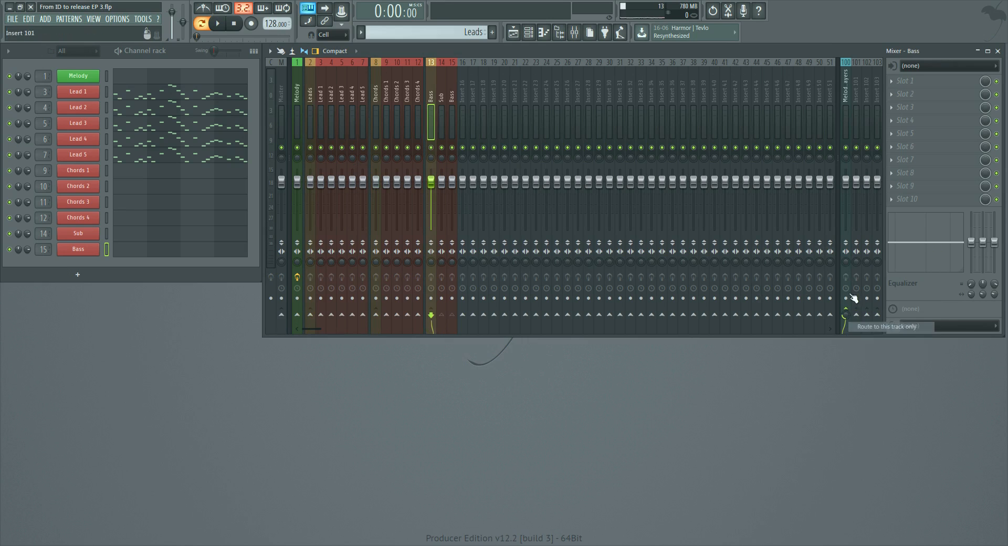
# Step: Place the playlist playhead at bar 17 and play the arrangement with the mixer showing
pyautogui.click(846, 113)
pyautogui.press('space')
pyautogui.press('space')
pyautogui.press('F5')
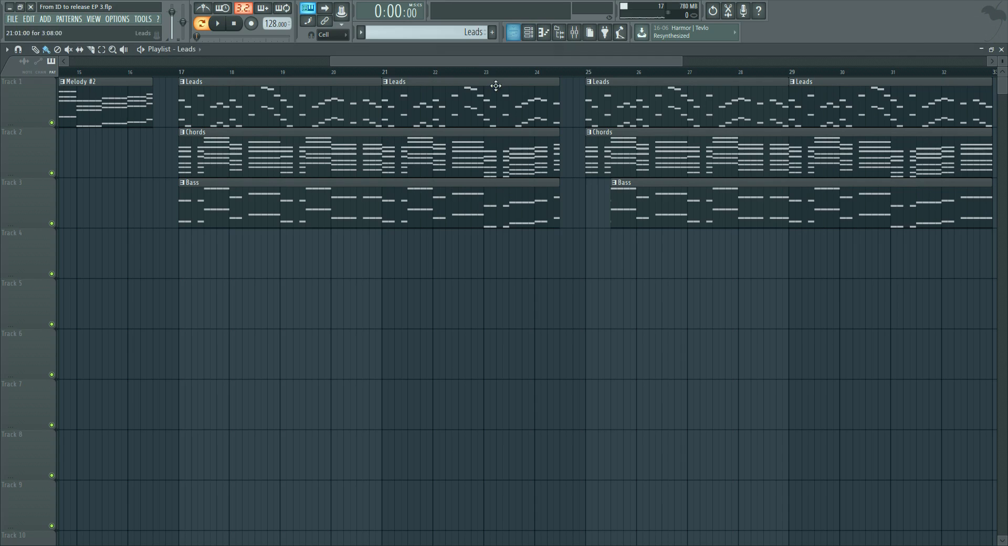
pyautogui.click(182, 73)
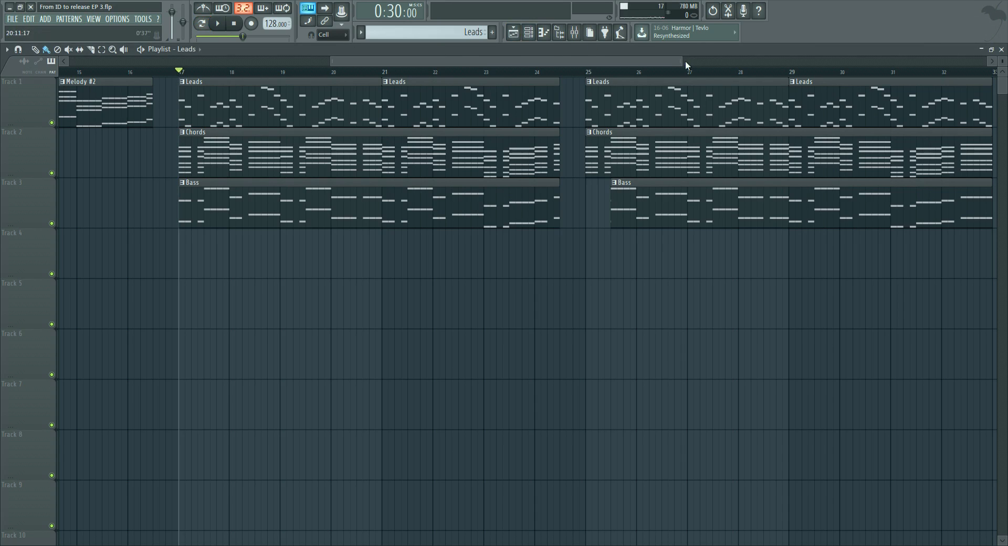
pyautogui.moveTo(681, 61); pyautogui.dragTo(790, 61)
pyautogui.click(574, 32)
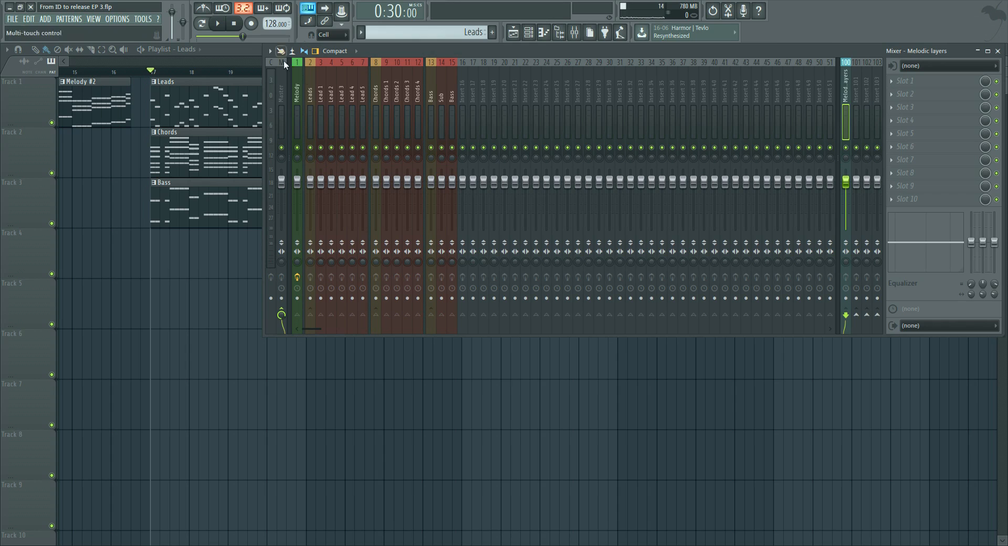
pyautogui.press('space')
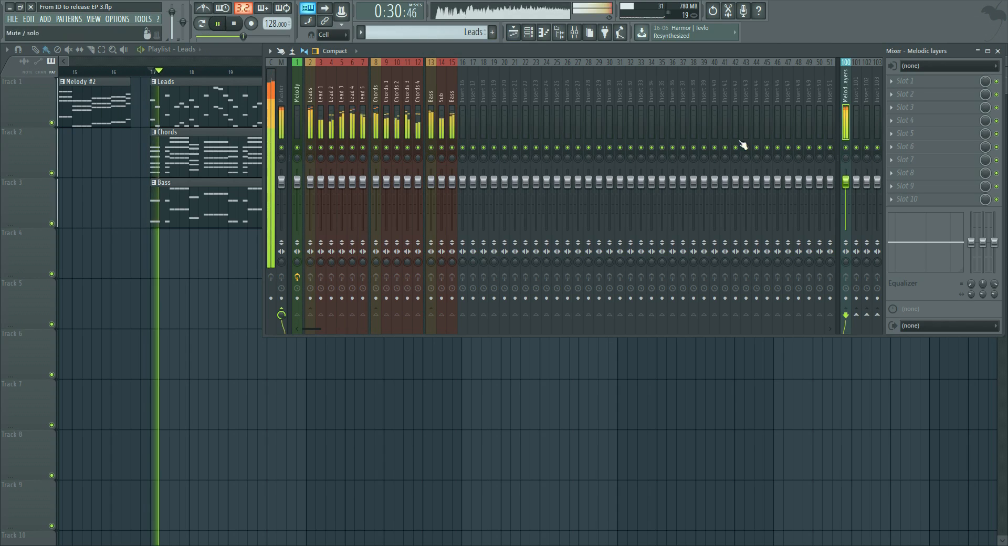
# Step: Lower the Melodic layers volume to about -8.6 dB, stopping playback and slightly enlarging the mixer window
pyautogui.moveTo(846, 181); pyautogui.dragTo(845, 195)
pyautogui.press('space')
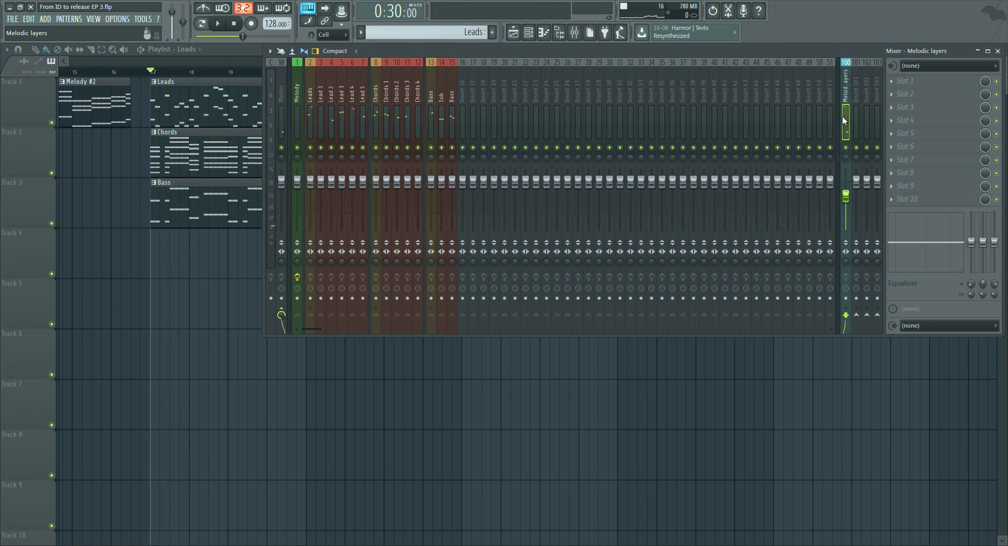
pyautogui.moveTo(780, 336); pyautogui.dragTo(778, 342)
pyautogui.moveTo(845, 200); pyautogui.dragTo(846, 216)
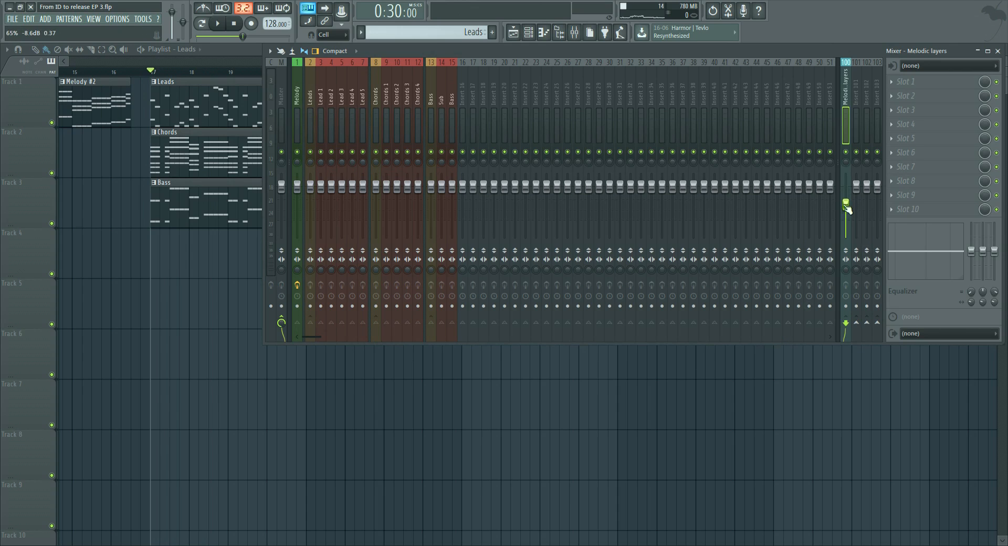
# Step: Reset the Melodic layers track's volume to 100% (0.0 dB)
pyautogui.click(997, 51)
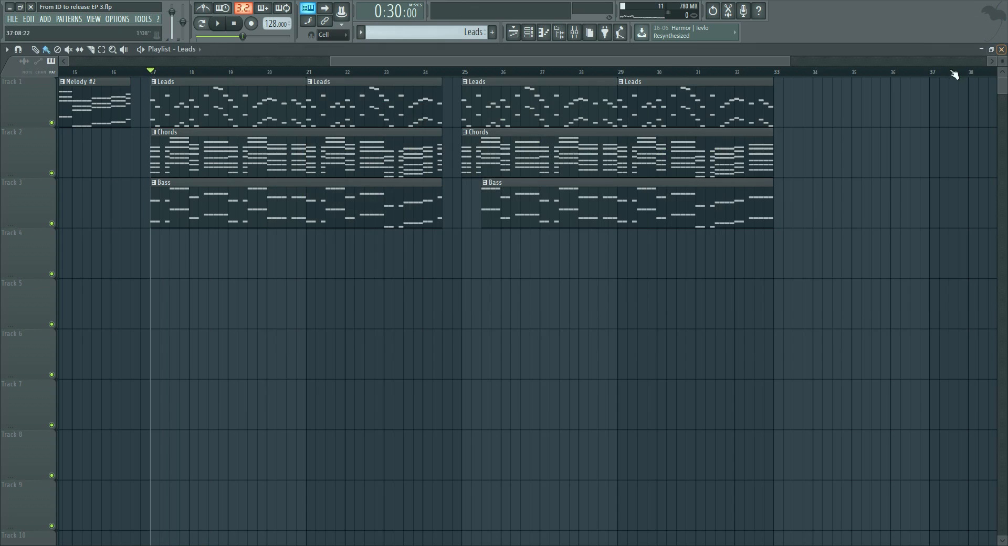
pyautogui.click(575, 34)
pyautogui.rightClick(844, 199)
pyautogui.click(853, 207)
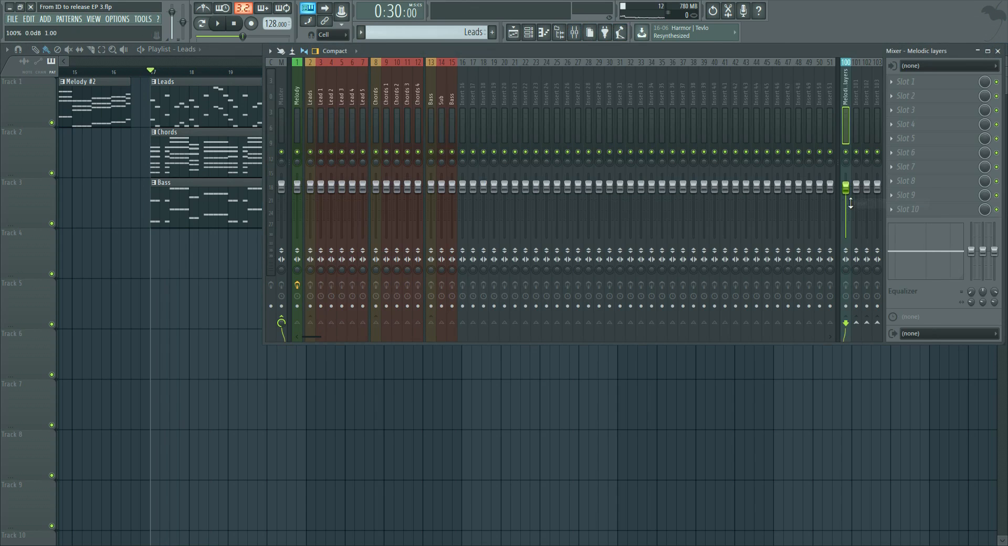
pyautogui.click(997, 51)
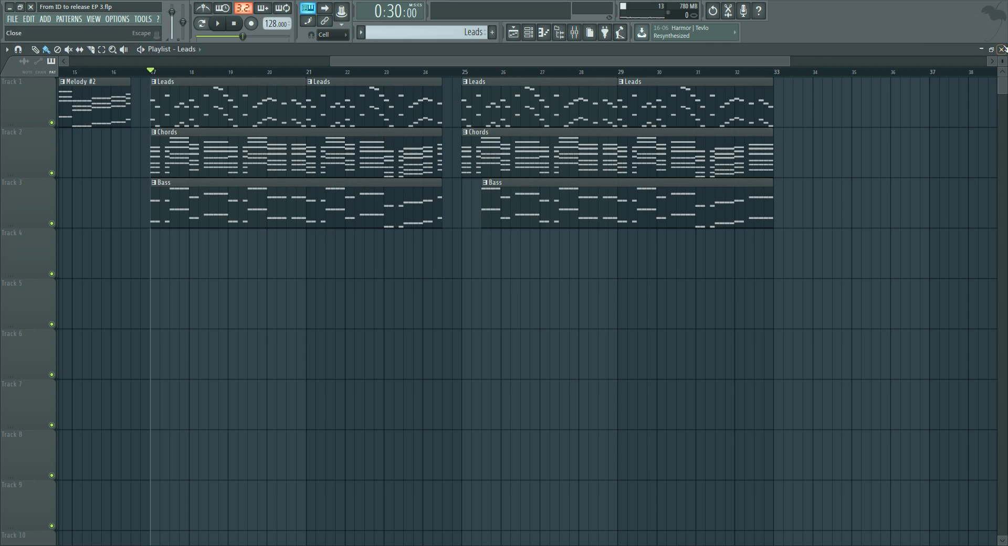
pyautogui.click(574, 33)
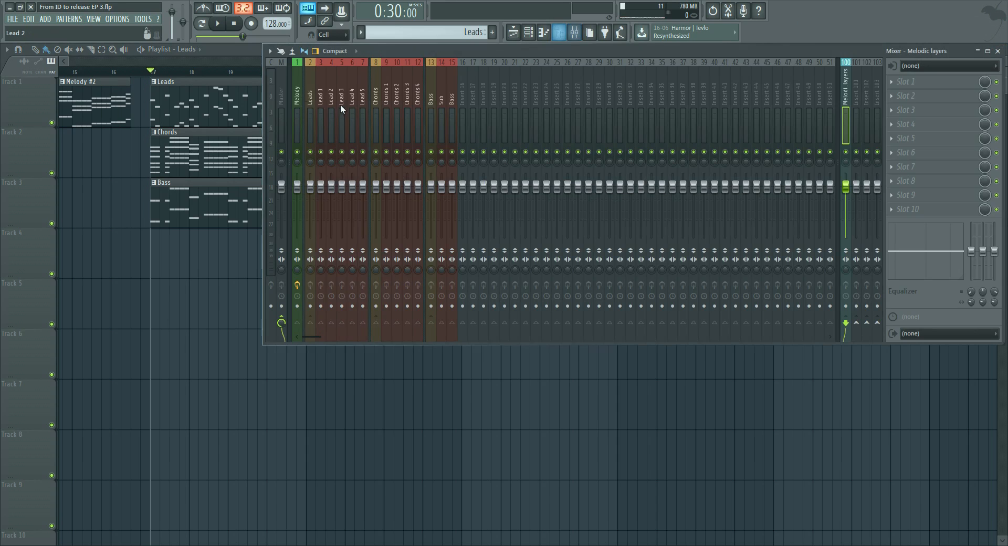
# Step: Solo the Lead 1 mixer track and load iZotope Ozone 5 Equalizer into its first effect slot
pyautogui.click(312, 128)
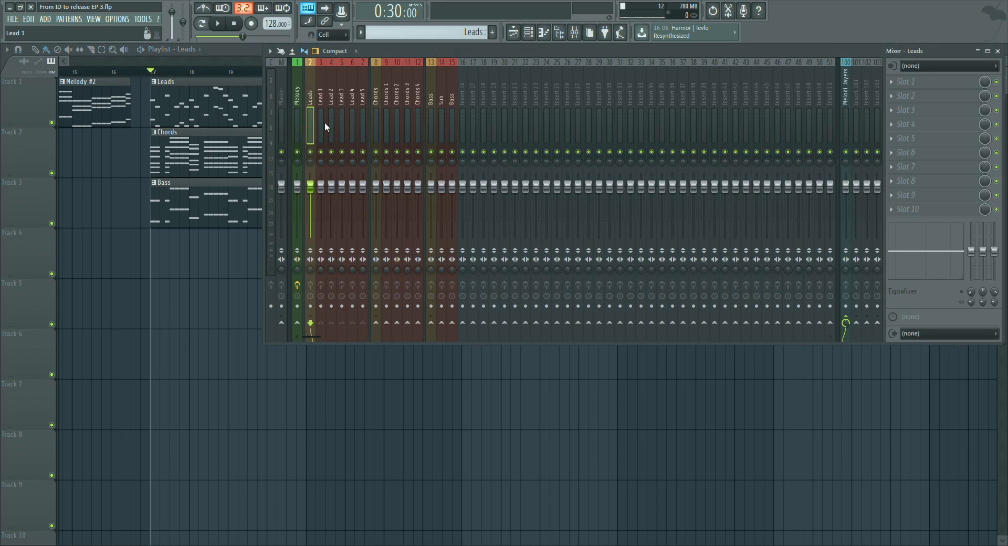
pyautogui.click(324, 121)
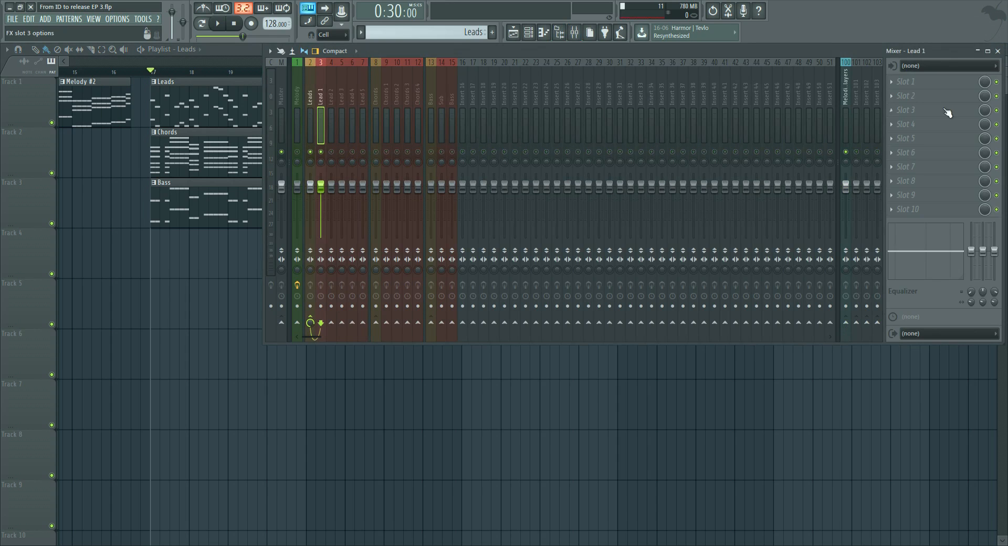
pyautogui.click(951, 85)
pyautogui.click(904, 44)
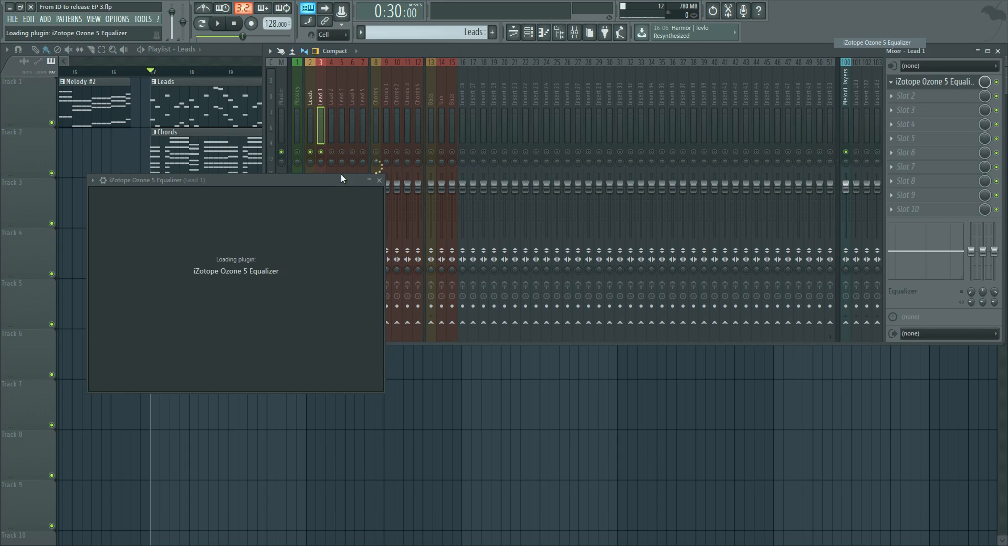
pyautogui.moveTo(317, 181); pyautogui.dragTo(688, 65)
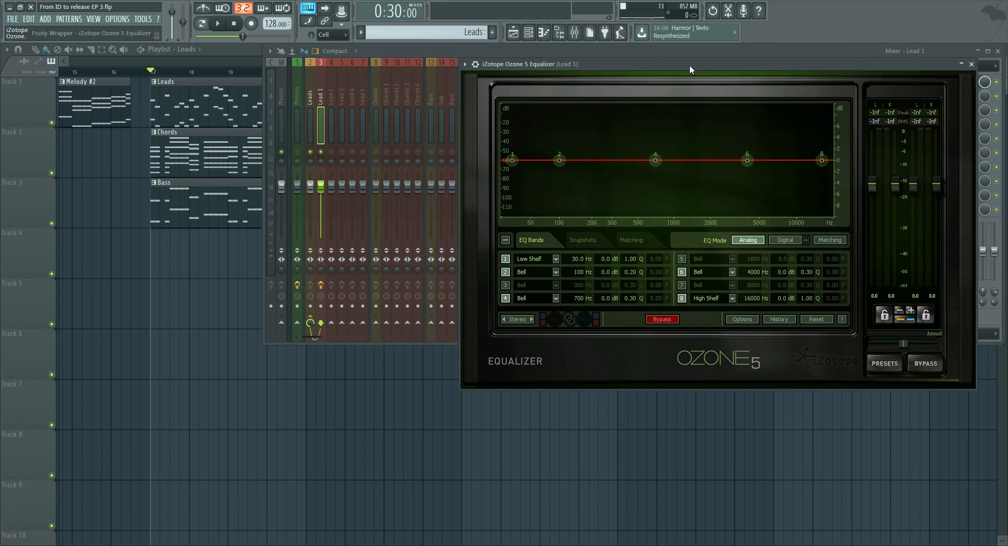
# Step: Change the equalizer's first band to a brickwall highpass and raise its cutoff to about 674 Hz during playback
pyautogui.click(219, 24)
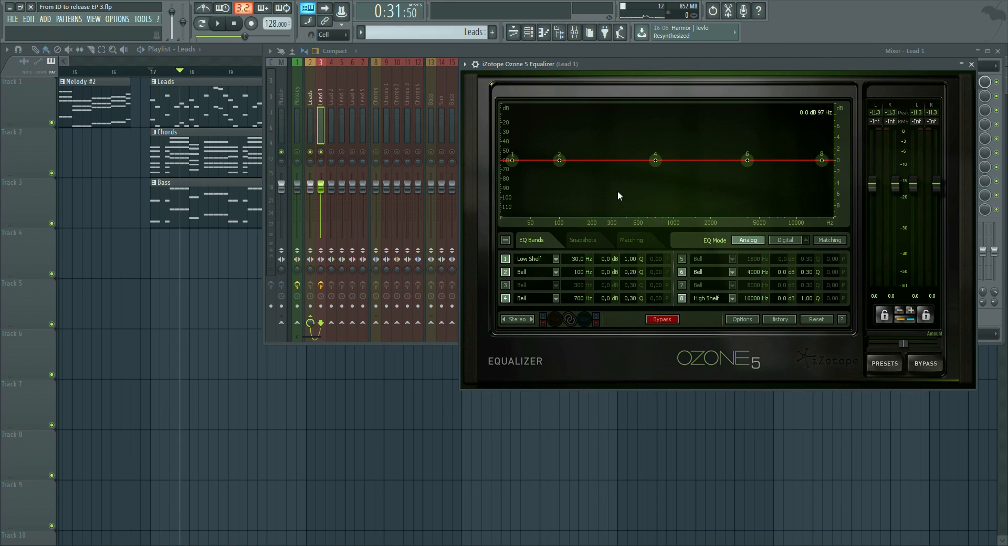
pyautogui.rightClick(512, 160)
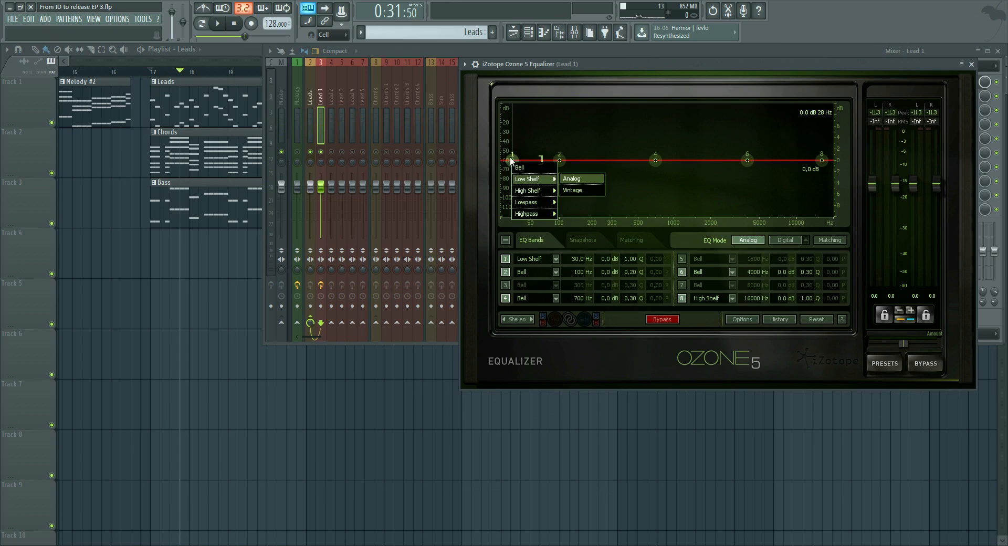
pyautogui.moveTo(533, 217)
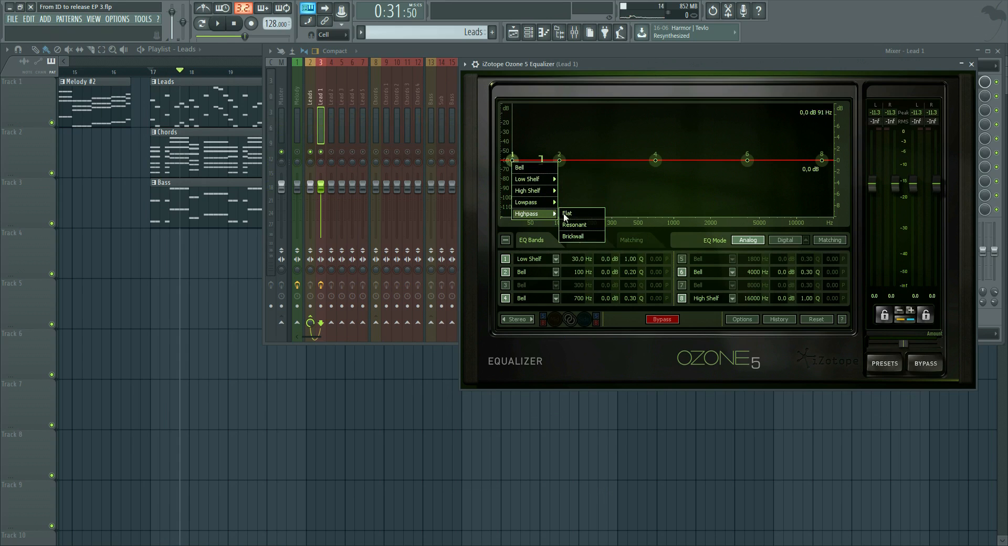
pyautogui.click(573, 236)
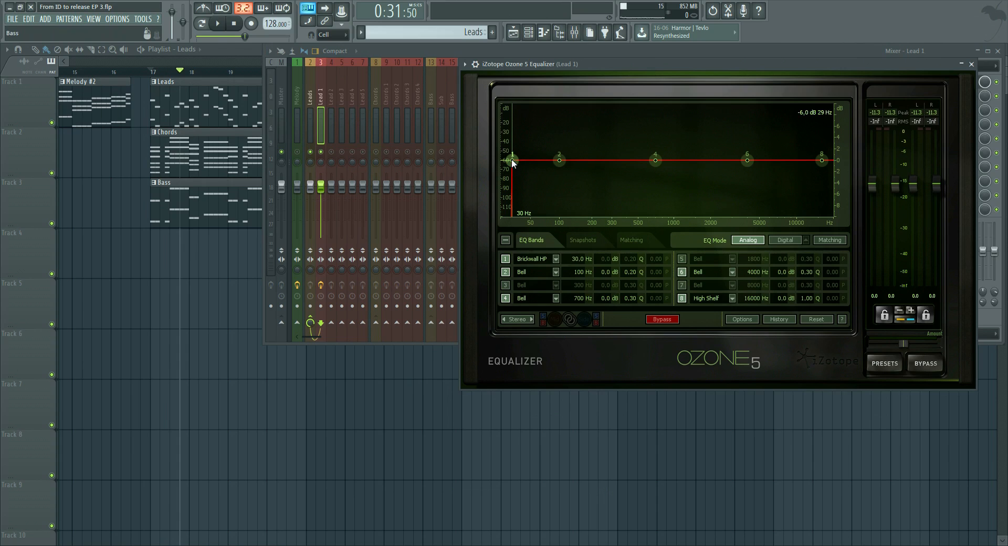
pyautogui.press('space')
pyautogui.moveTo(515, 160); pyautogui.dragTo(656, 159)
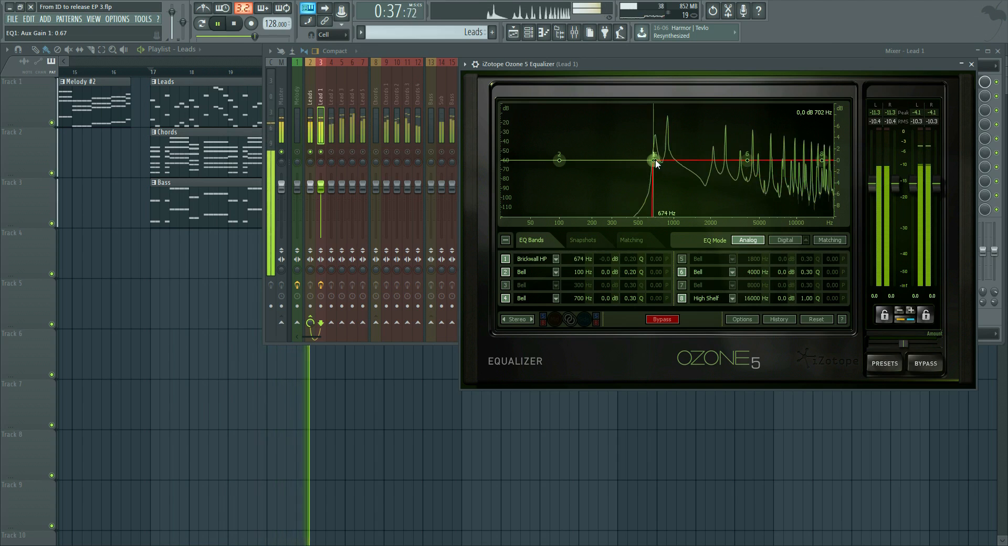
pyautogui.press('space')
# Step: Examine the pitch range of the Lead 1 notes in the piano roll while playing them
pyautogui.doubleClick(186, 95)
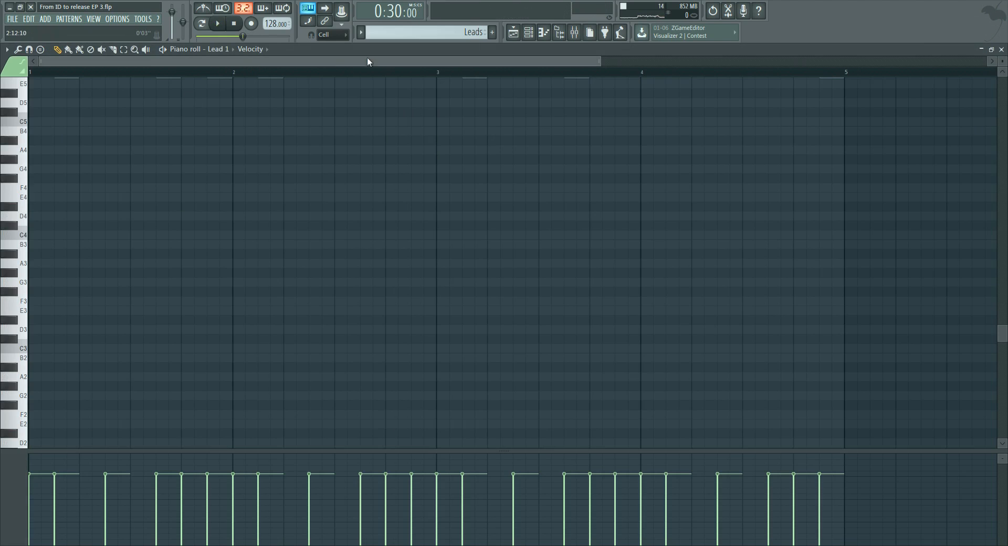
pyautogui.scroll(2, 322, 168)
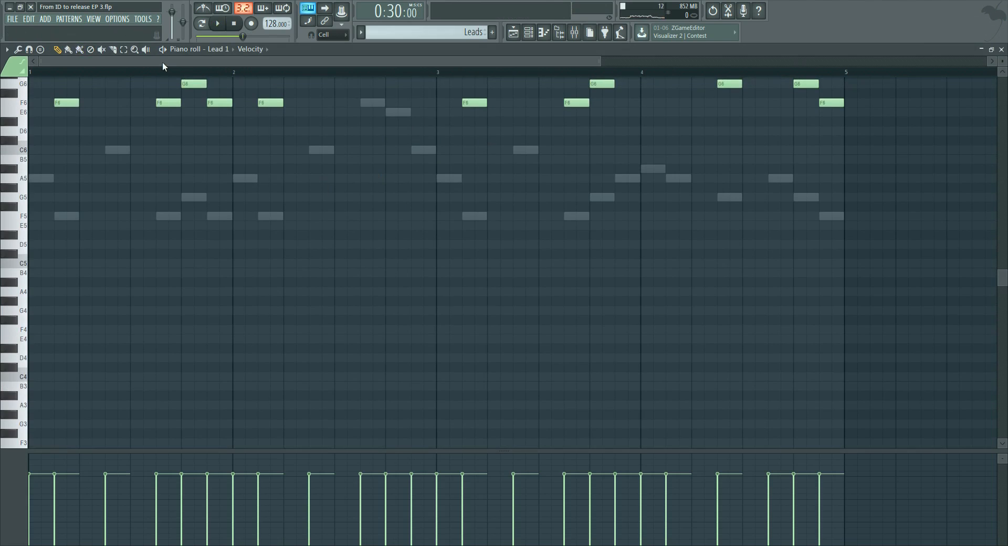
pyautogui.press('space')
pyautogui.press('space')
pyautogui.press('space')
pyautogui.press('space')
pyautogui.click(1000, 49)
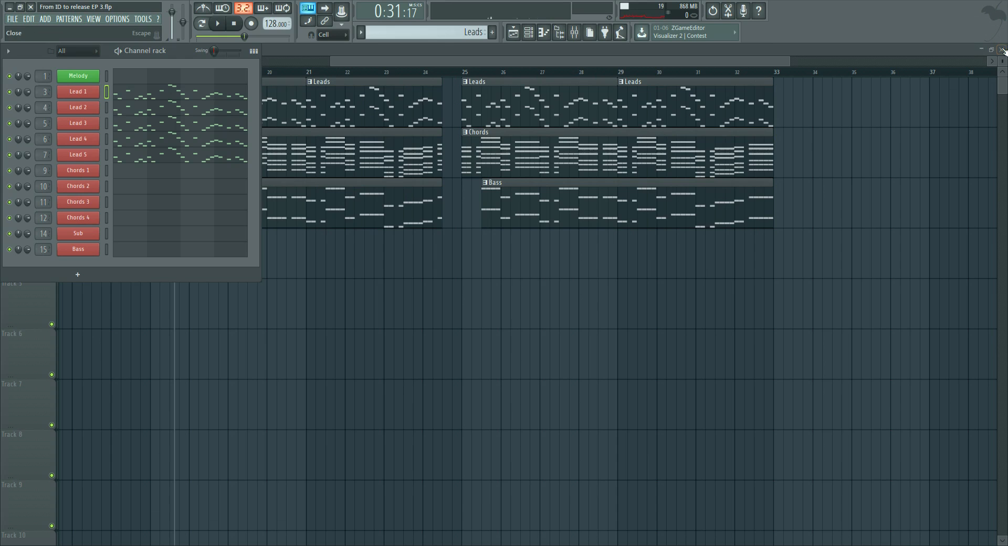
# Step: Reopen Lead 1's Ozone 5 Equalizer from the mixer and play the soloed track through it
pyautogui.click(574, 33)
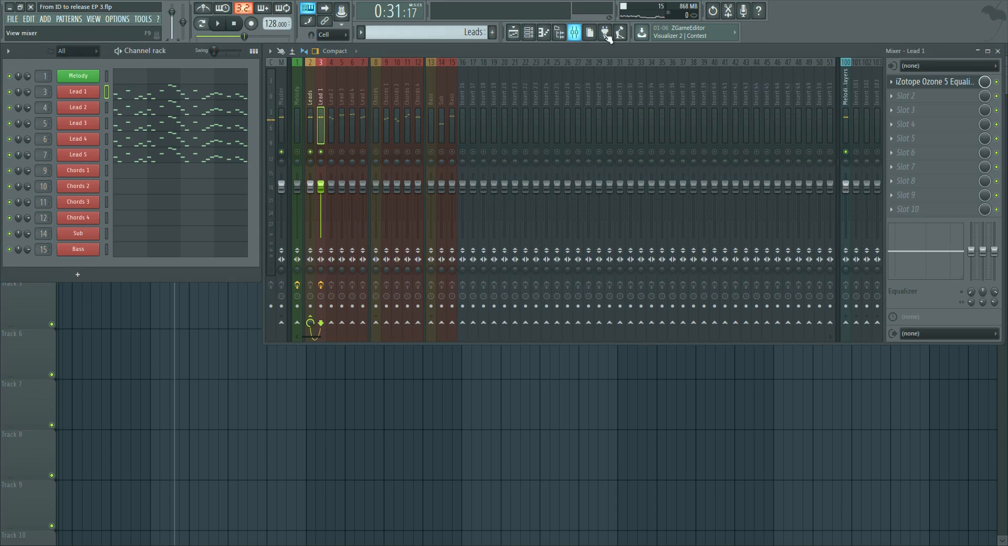
pyautogui.click(938, 83)
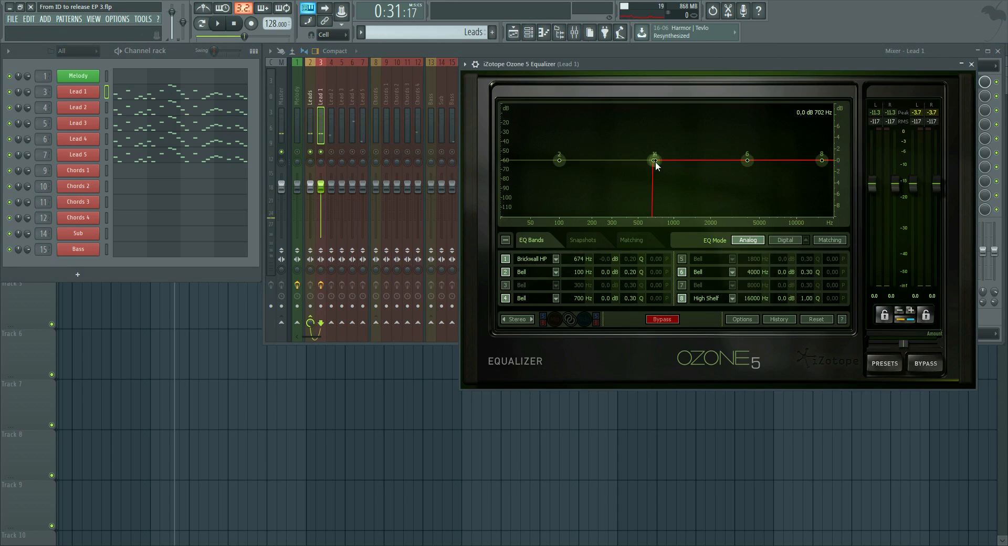
pyautogui.press('space')
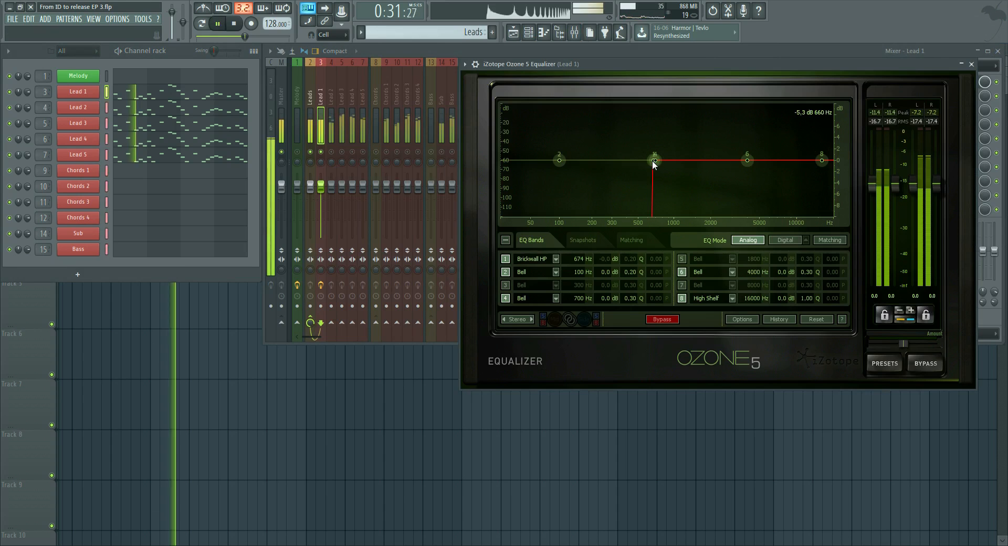
pyautogui.press('space')
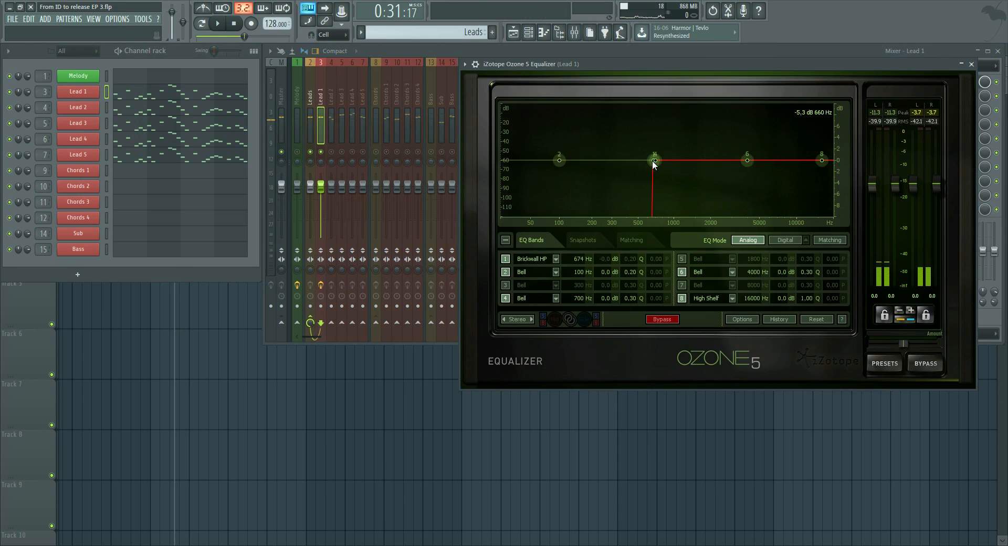
pyautogui.press('space')
pyautogui.press('space')
pyautogui.moveTo(653, 161); pyautogui.dragTo(678, 153)
pyautogui.rightClick(679, 153)
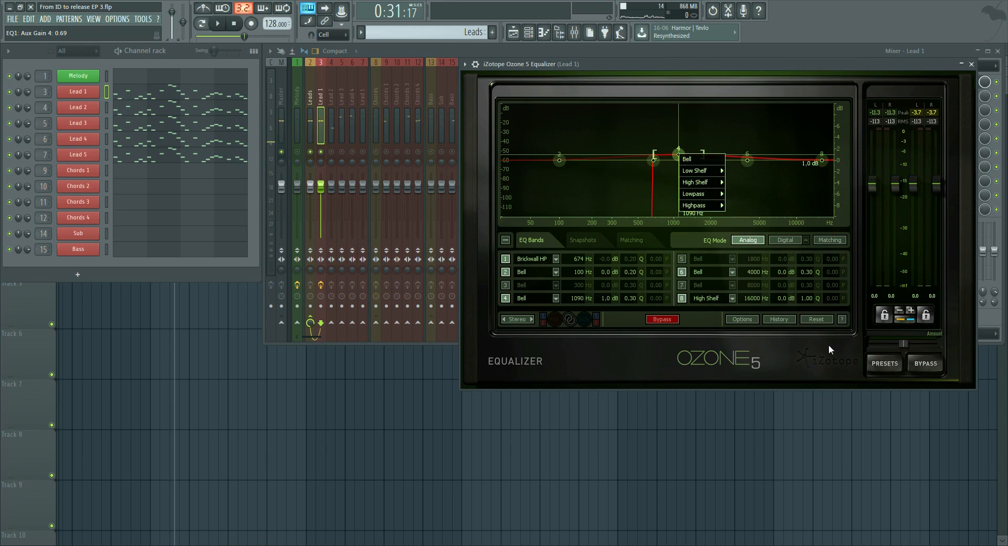
# Step: Reset Lead 1's equalizer and set the first band's brickwall highpass cutoff to 647 Hz, checking it during playback
pyautogui.click(822, 324)
pyautogui.click(813, 320)
pyautogui.press('space')
pyautogui.moveTo(517, 160); pyautogui.dragTo(653, 165)
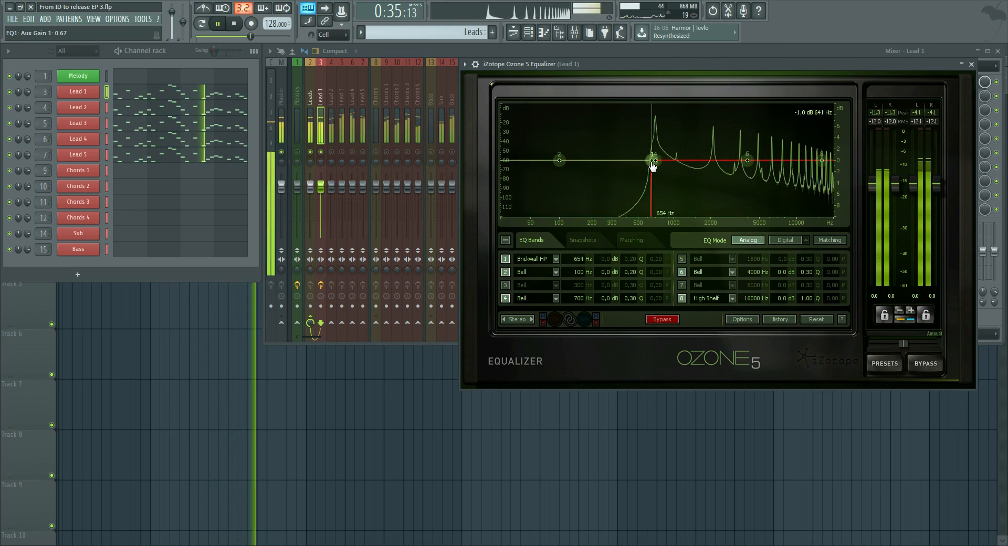
pyautogui.press('space')
pyautogui.moveTo(652, 165)
pyautogui.mouseDown()
pyautogui.moveTo(691, 164)
pyautogui.moveTo(651, 167)
pyautogui.mouseUp()
pyautogui.press('space')
pyautogui.press('space')
pyautogui.press('space')
pyautogui.press('space')
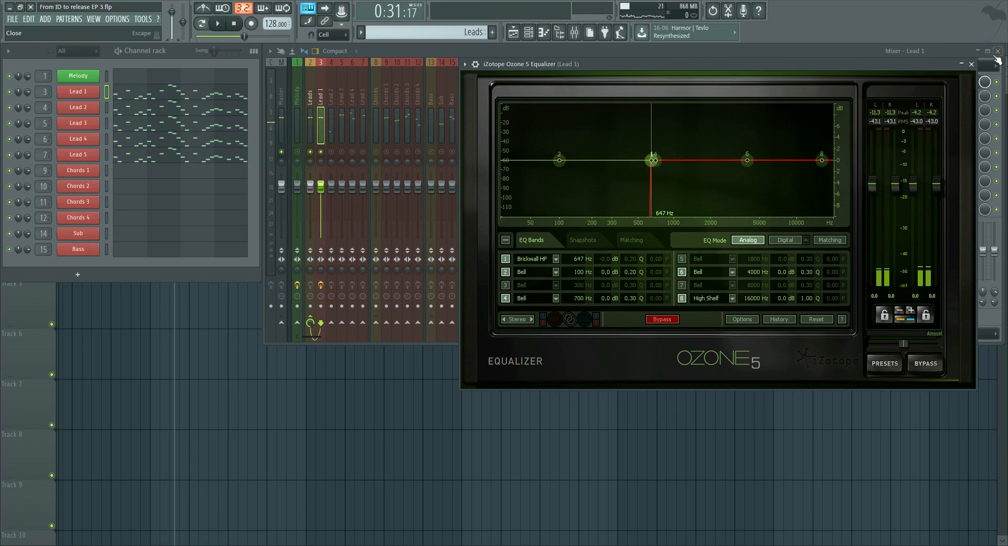
# Step: Close Lead 1's equalizer, solo the Lead 2 mixer track and load iZotope Ozone 5 Equalizer into its first effect slot
pyautogui.click(971, 64)
pyautogui.rightClick(331, 151)
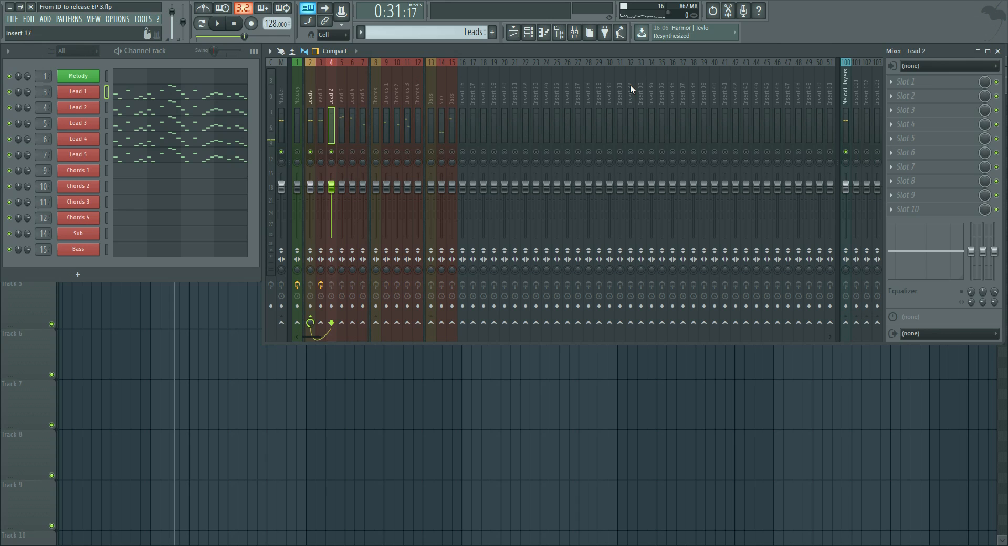
pyautogui.click(970, 82)
pyautogui.click(894, 43)
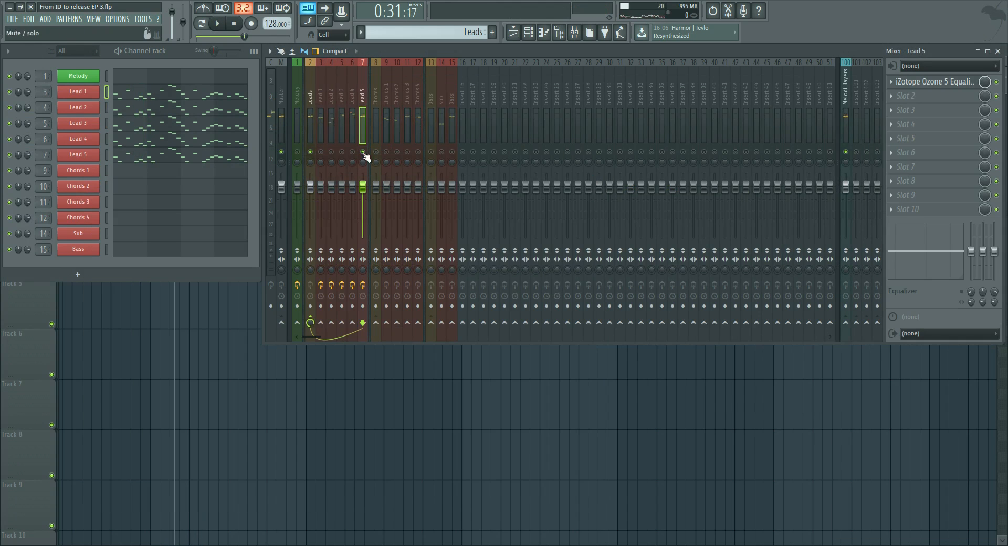
# Step: Load iZotope Ozone 5 Equalizer into the first effect slot of the Leads group track
pyautogui.click(309, 127)
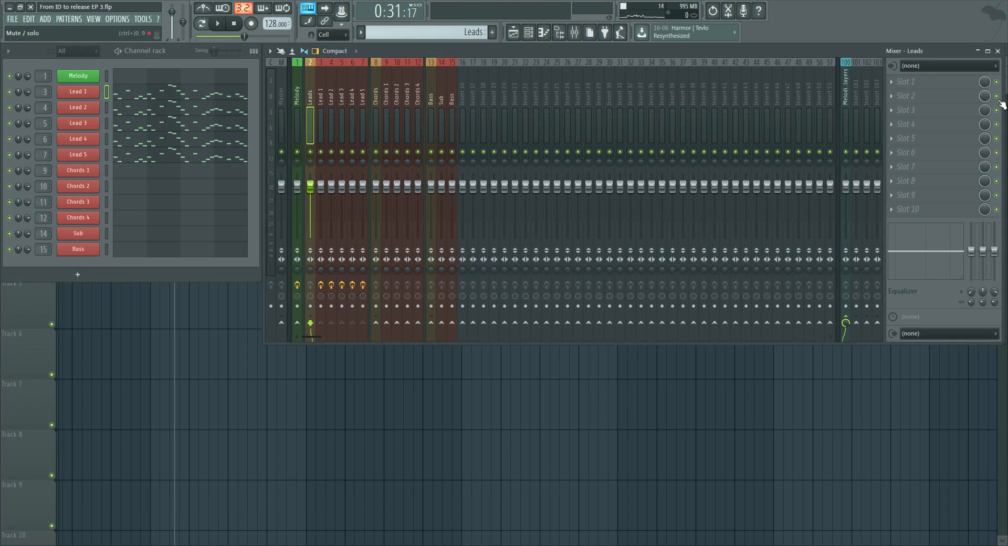
pyautogui.click(922, 81)
pyautogui.click(902, 40)
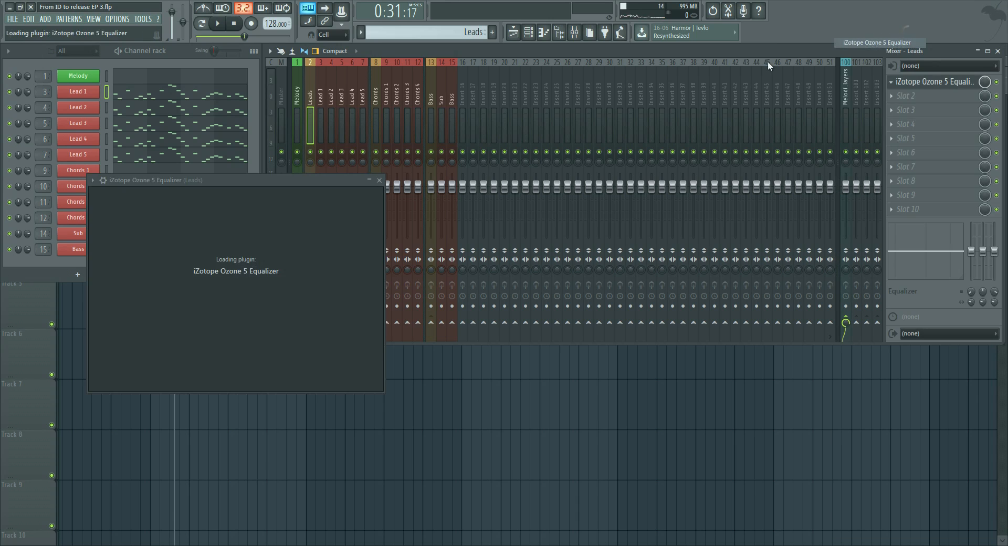
pyautogui.moveTo(366, 180); pyautogui.dragTo(670, 108)
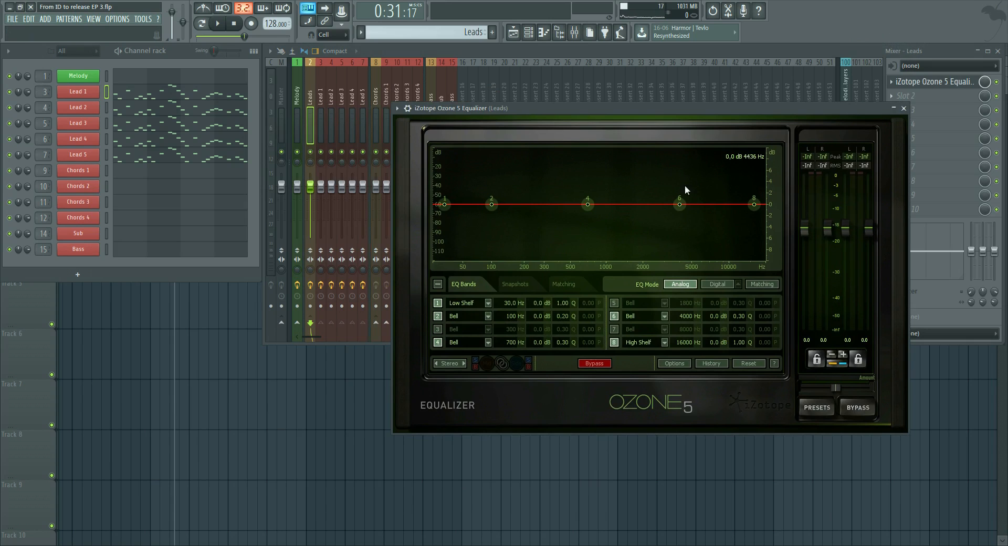
# Step: Change band 8 of the Leads equalizer to a brickwall lowpass and band 1 to a brickwall highpass
pyautogui.rightClick(754, 203)
pyautogui.moveTo(777, 244)
pyautogui.click(822, 267)
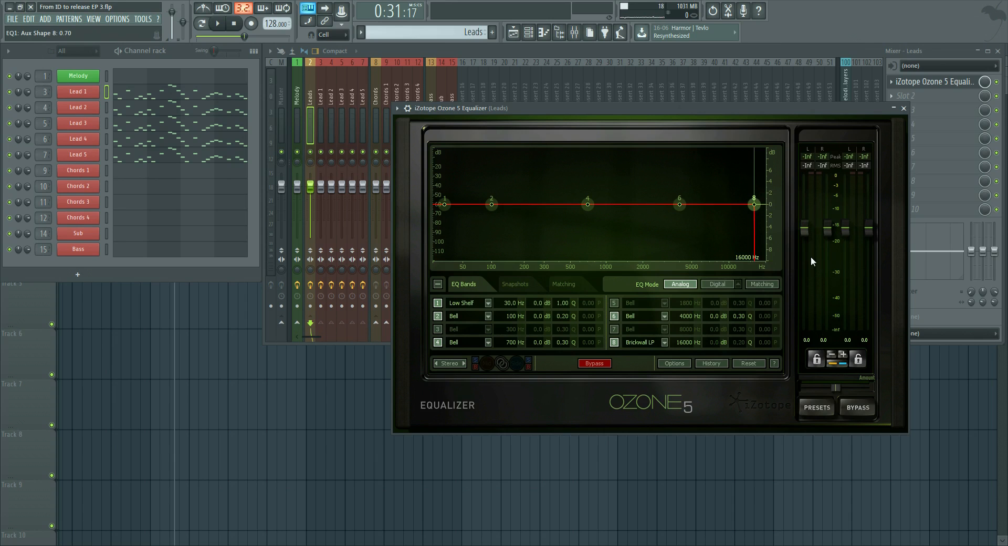
pyautogui.moveTo(636, 112); pyautogui.dragTo(542, 79)
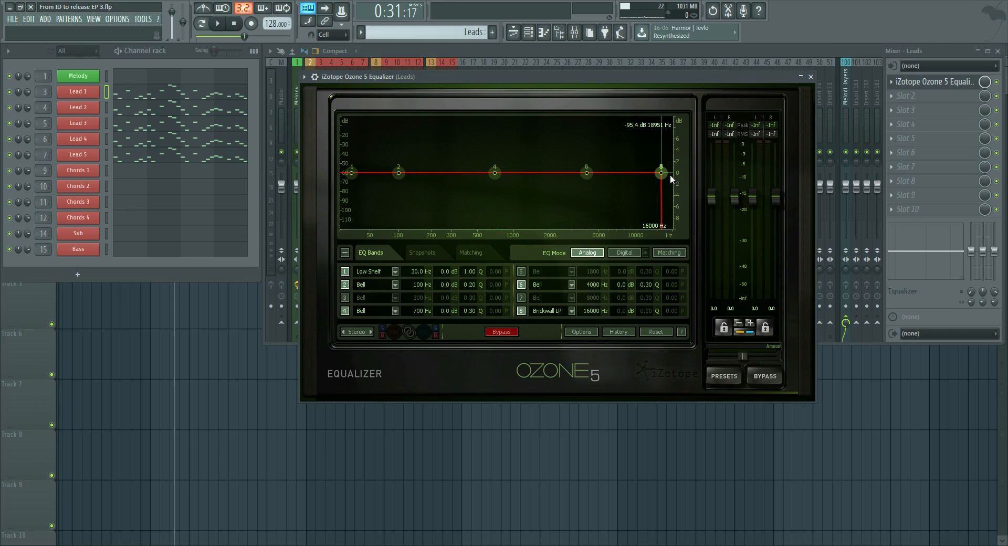
pyautogui.rightClick(351, 172)
pyautogui.moveTo(375, 190)
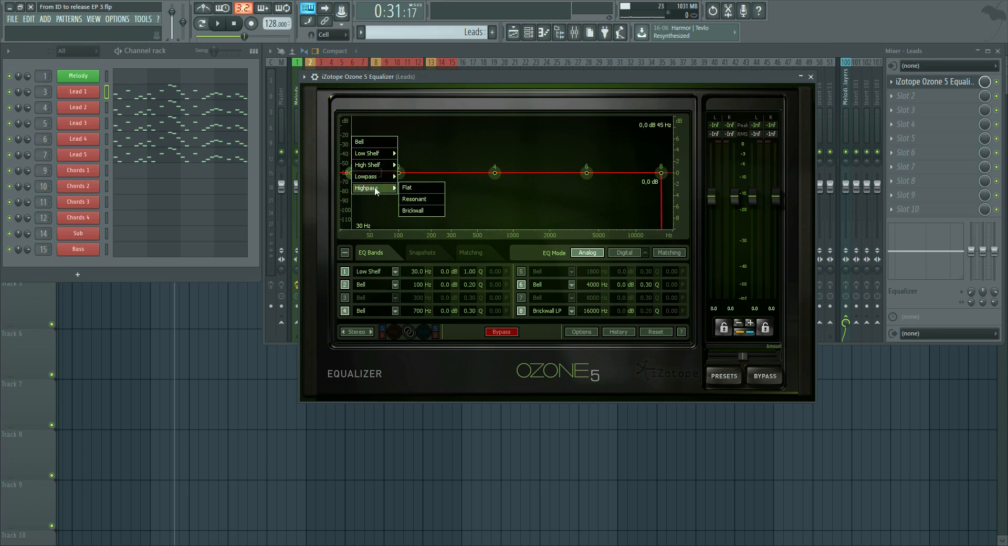
pyautogui.click(413, 210)
# Step: Raise the Leads equalizer's brickwall highpass cutoff to 300 Hz during playback and close the plugin window
pyautogui.press('space')
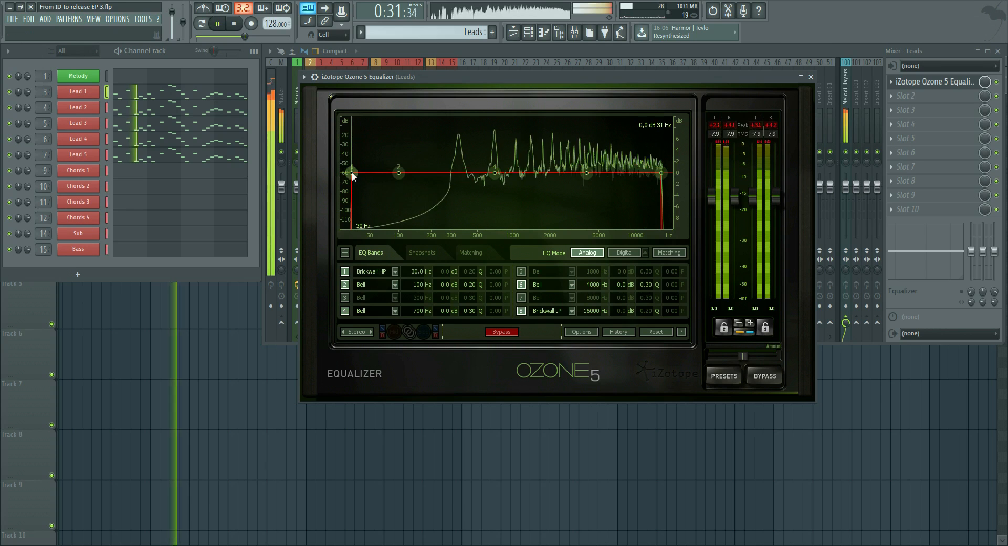
pyautogui.press('space')
pyautogui.press('space')
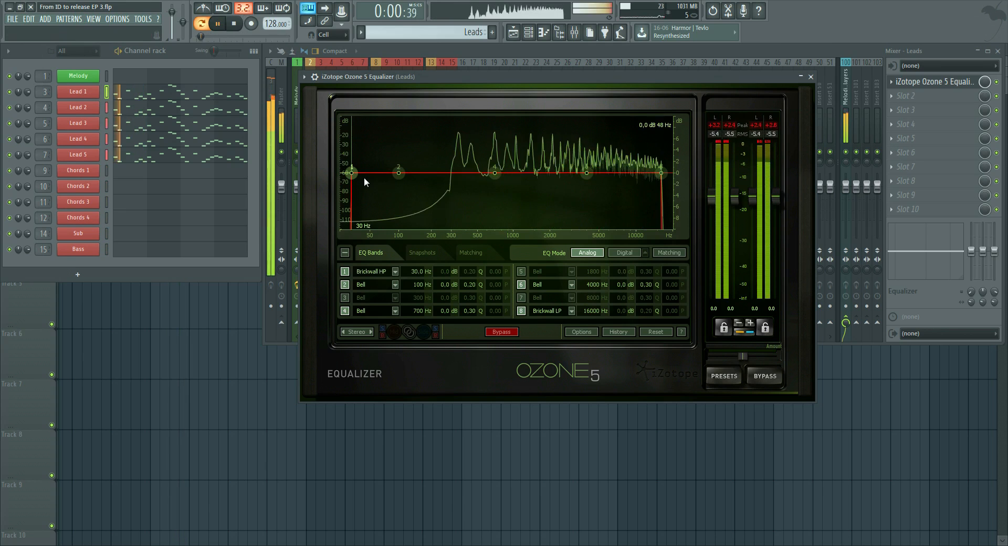
pyautogui.moveTo(352, 171); pyautogui.dragTo(453, 175)
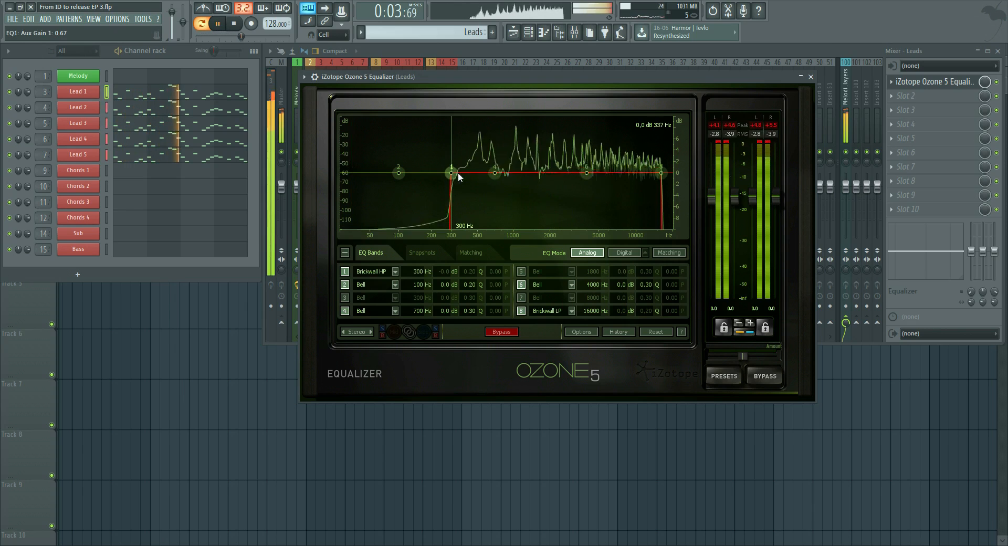
pyautogui.press('space')
pyautogui.click(810, 77)
# Step: Play Lead 4 and Lead 2 each in solo to compare the two layers
pyautogui.moveTo(320, 123)
pyautogui.mouseDown()
pyautogui.moveTo(361, 129)
pyautogui.moveTo(309, 128)
pyautogui.mouseUp()
pyautogui.click(363, 132)
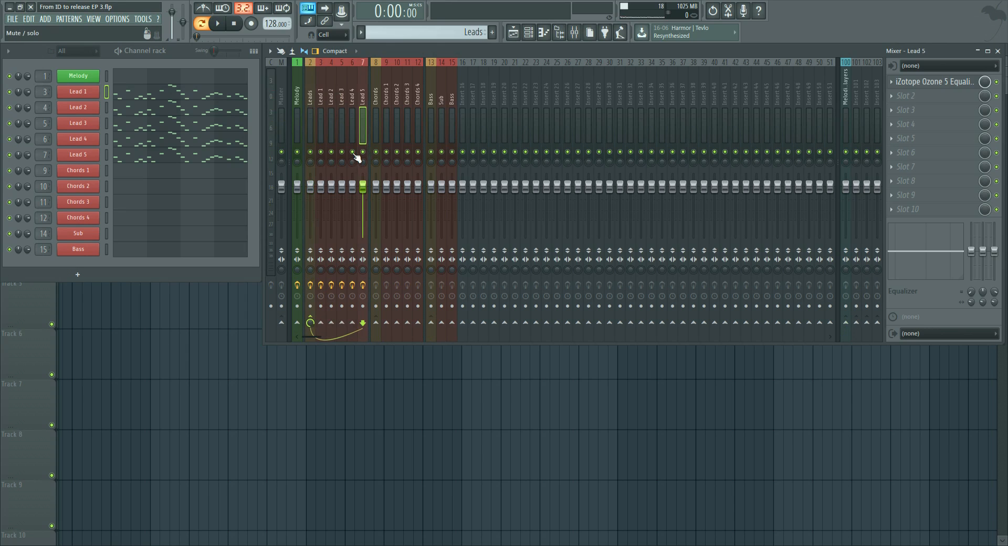
pyautogui.rightClick(352, 152)
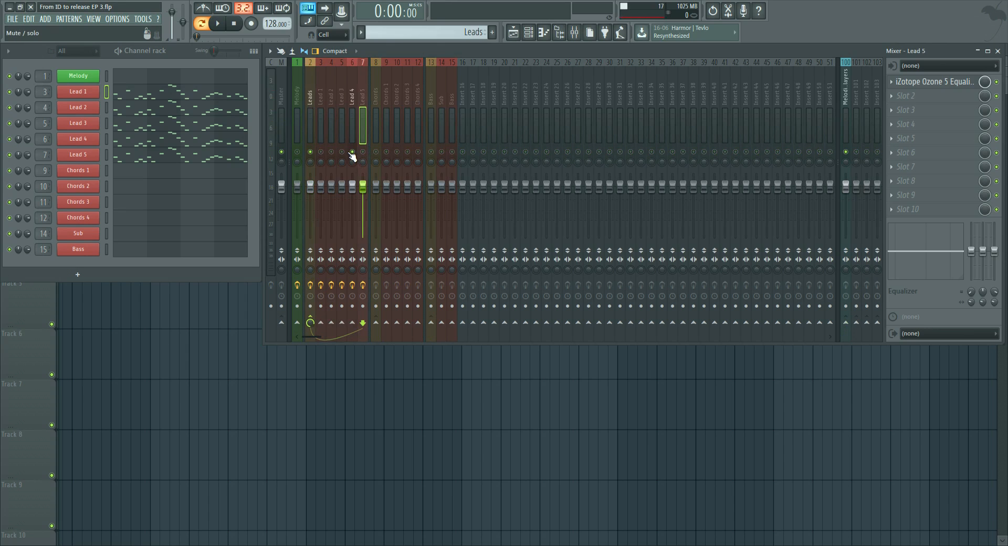
pyautogui.click(352, 134)
pyautogui.press('space')
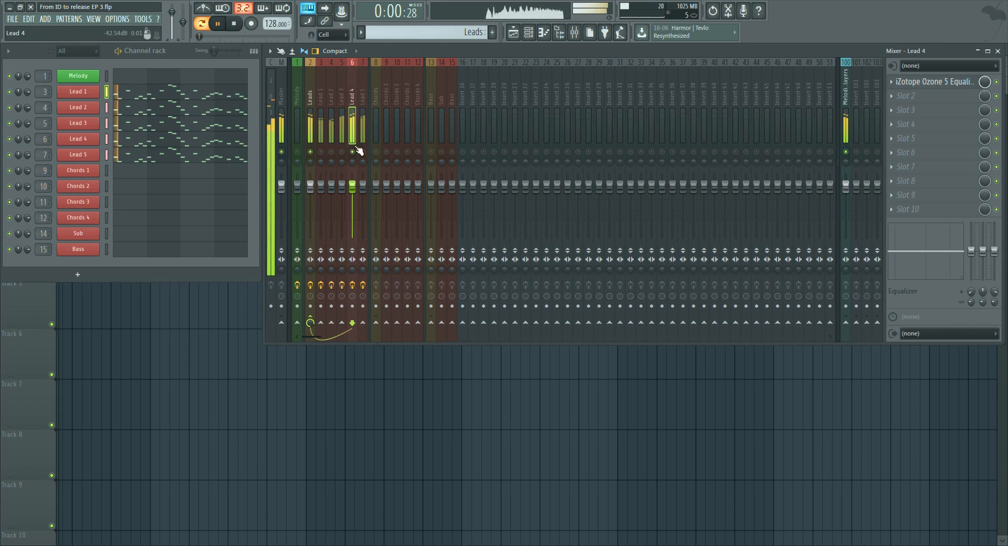
pyautogui.rightClick(330, 152)
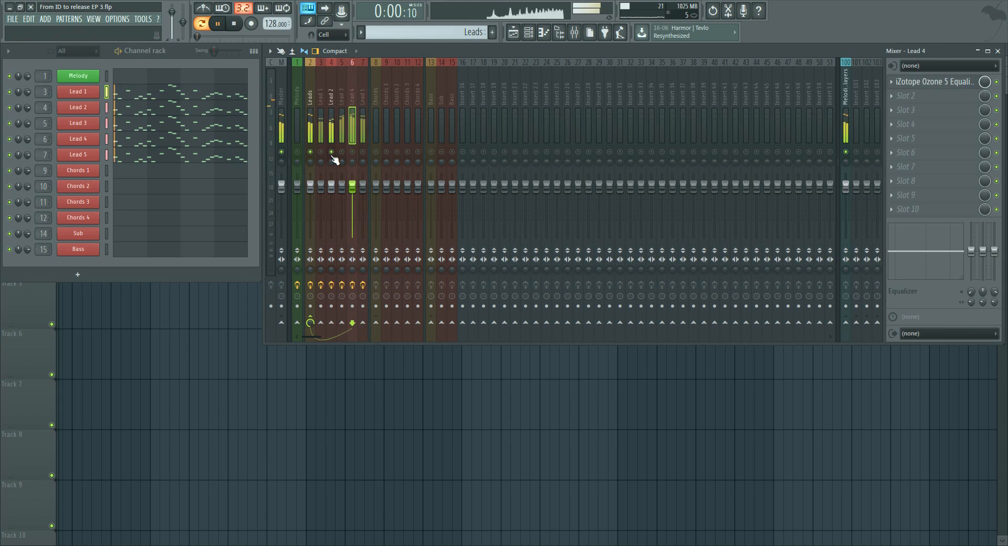
pyautogui.press('space')
pyautogui.press('s')
# Step: Solo Lead 2 and Lead 4 together and lower Lead 4's volume to 80% (-4.8 dB) to balance them
pyautogui.rightClick(336, 152)
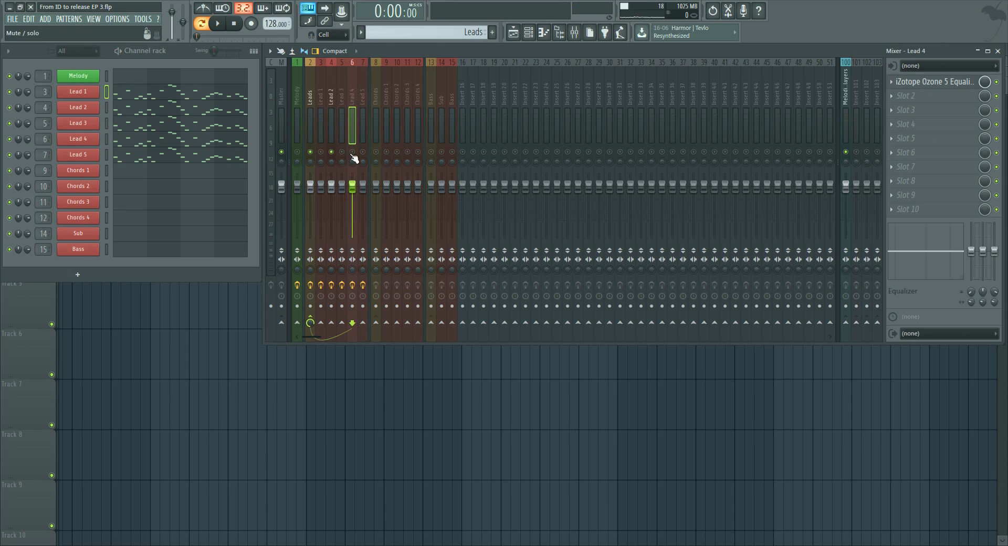
pyautogui.rightClick(351, 153)
pyautogui.press('space')
pyautogui.press('space')
pyautogui.moveTo(352, 187); pyautogui.dragTo(352, 195)
pyautogui.press('space')
pyautogui.press('space')
pyautogui.click(331, 152)
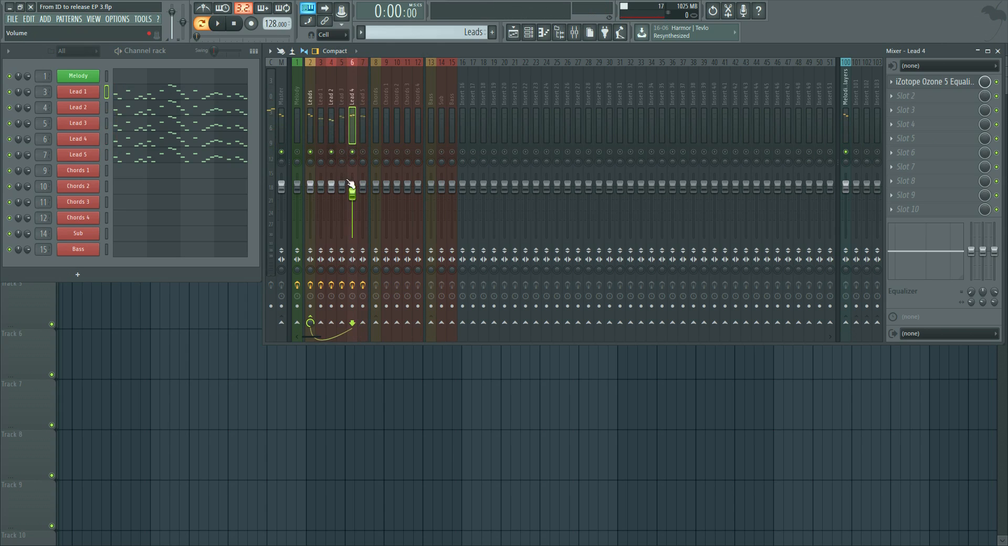
pyautogui.press('space')
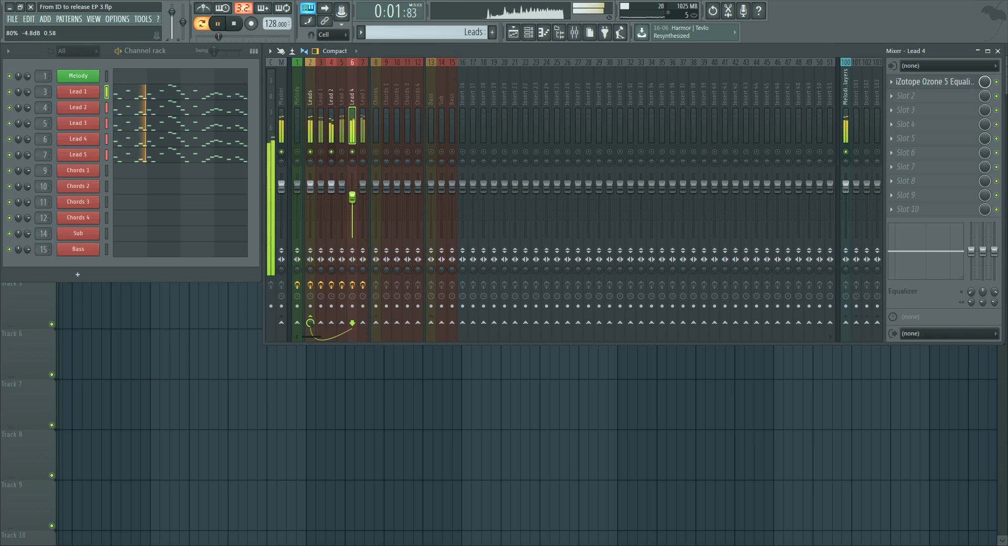
pyautogui.press('space')
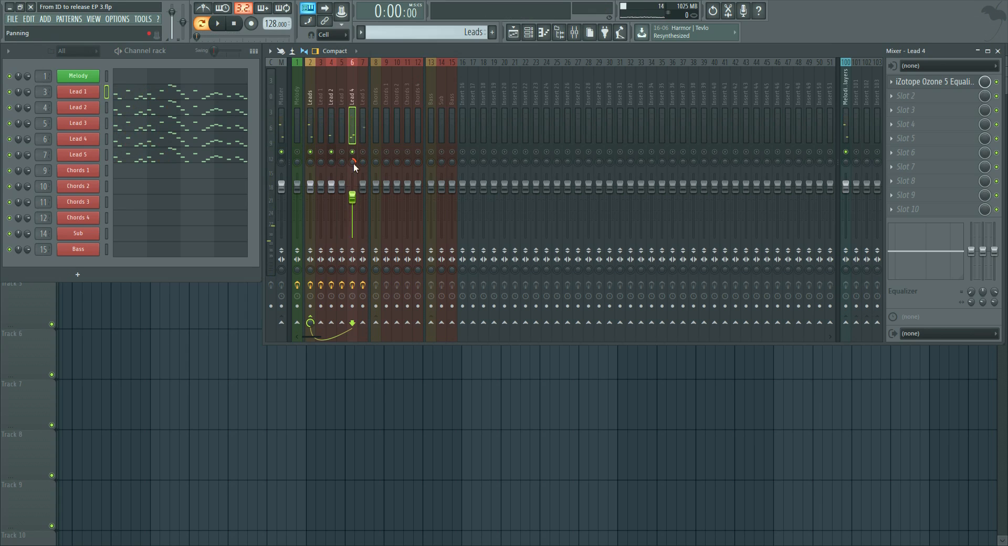
# Step: Pan Lead 4 to the right and Lead 2 to the left, checking the soloed pair during playback
pyautogui.moveTo(332, 161); pyautogui.dragTo(331, 164)
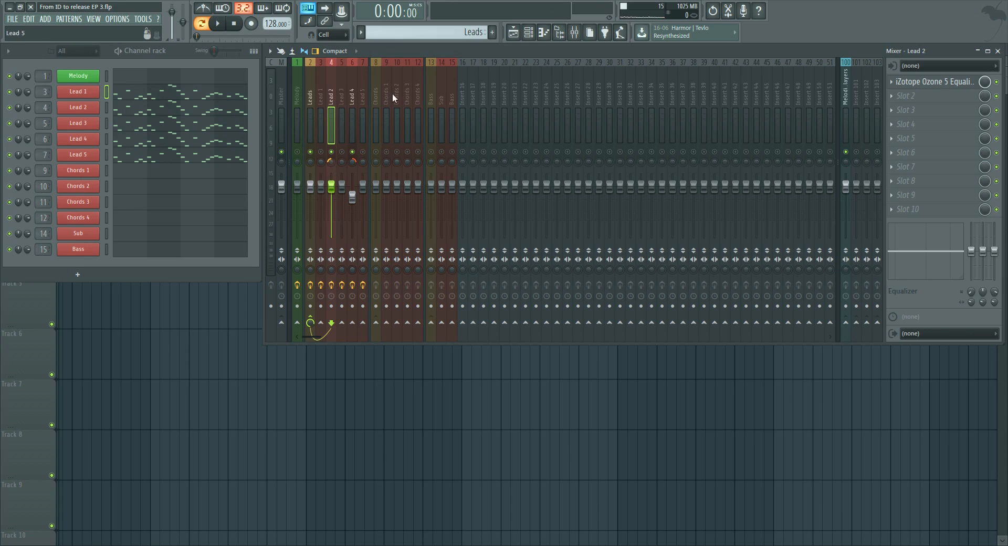
pyautogui.press('space')
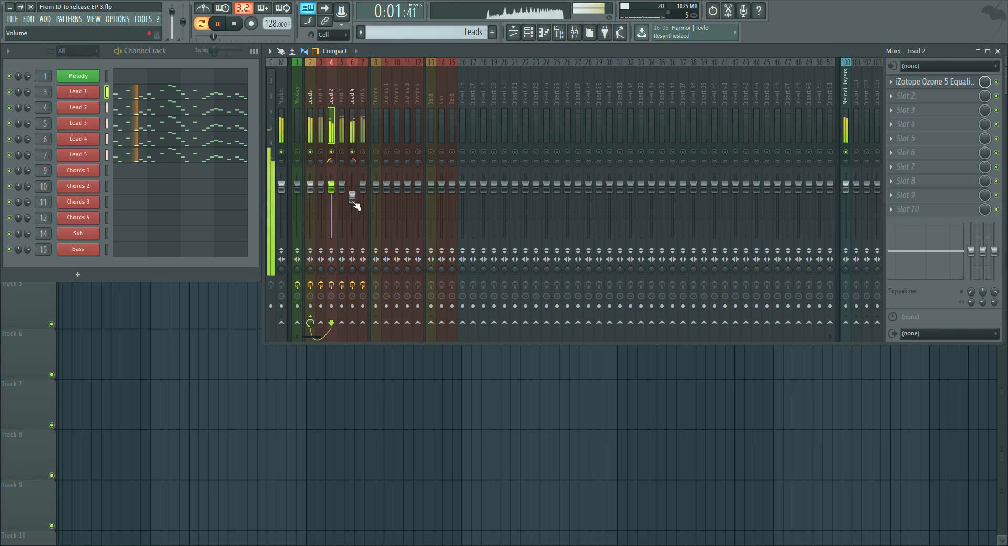
pyautogui.press('space')
pyautogui.press('space')
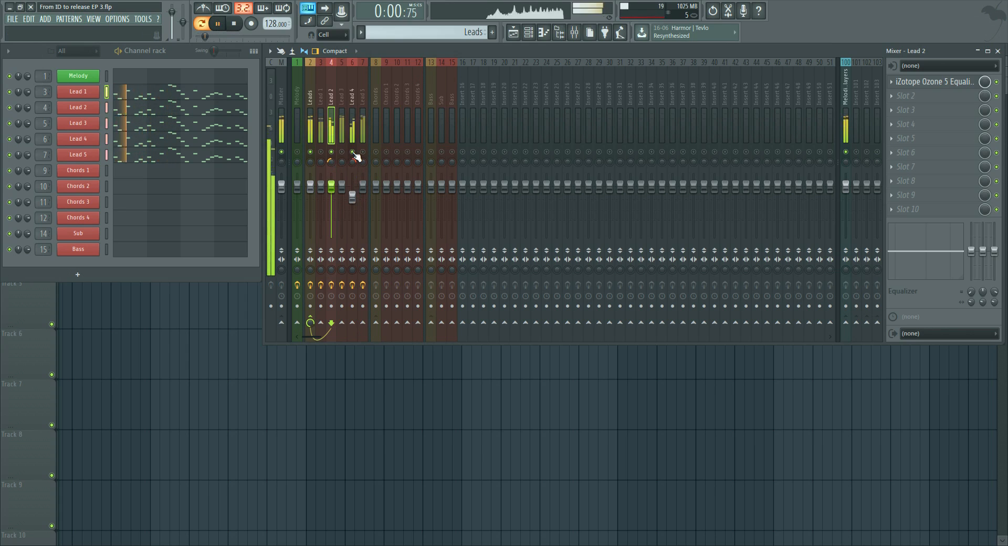
pyautogui.press('space')
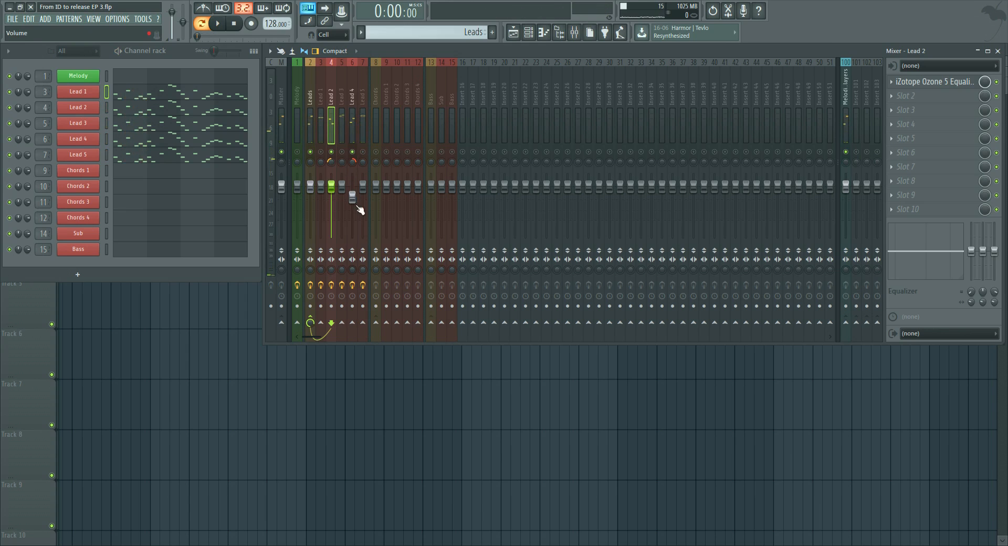
# Step: Unsolo the mixer tracks and play all lead layers together
pyautogui.rightClick(349, 152)
pyautogui.press('space')
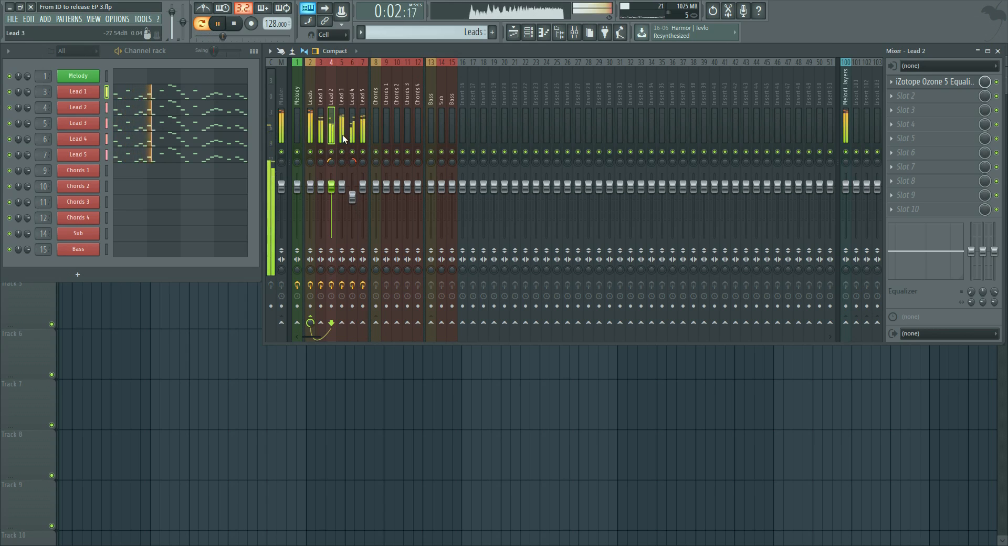
pyautogui.press('space')
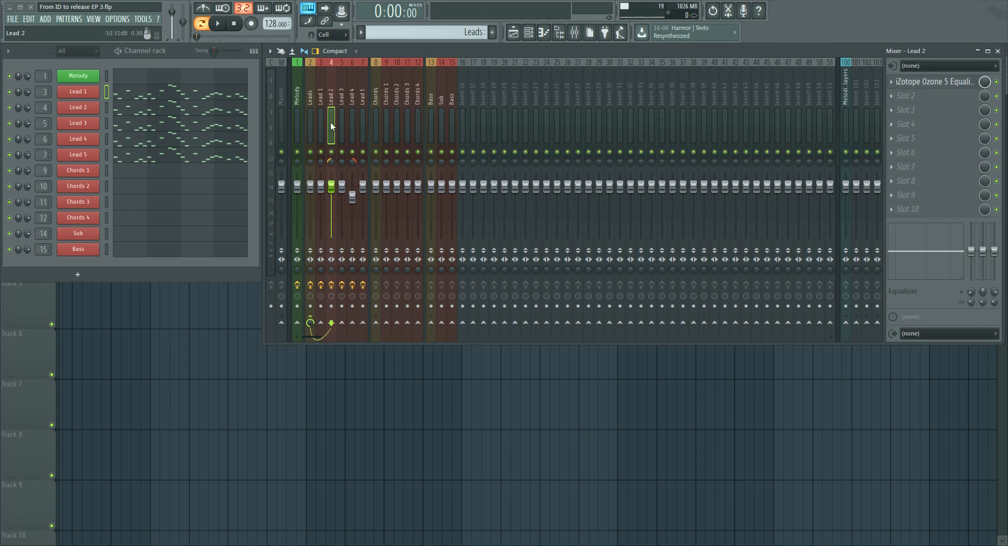
# Step: Play Lead 2 to Lead 5 without Lead 1, checking the panned layers, and re-enable all mixer tracks
pyautogui.click(352, 134)
pyautogui.moveTo(353, 132)
pyautogui.mouseDown()
pyautogui.moveTo(335, 133)
pyautogui.moveTo(351, 136)
pyautogui.mouseUp()
pyautogui.press('space')
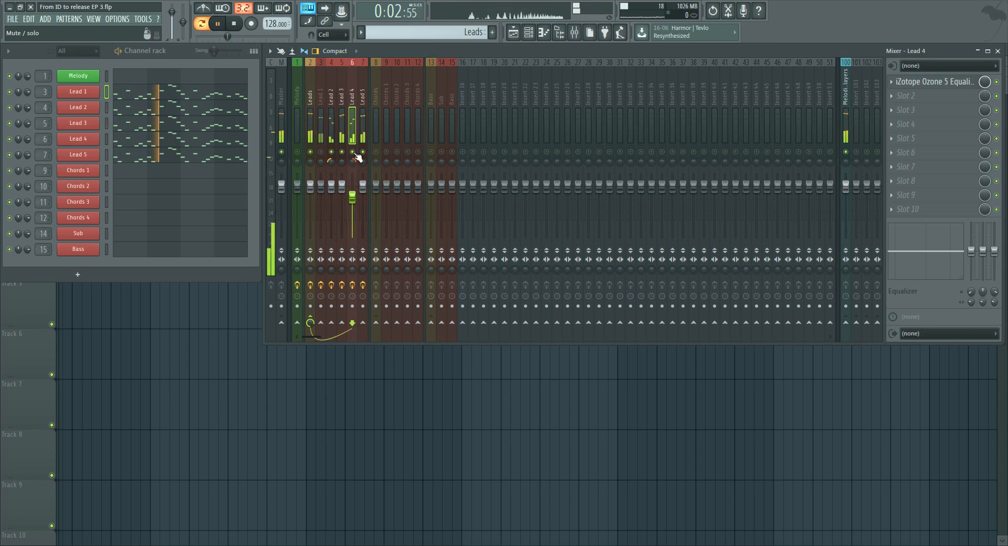
pyautogui.rightClick(329, 152)
pyautogui.press('space')
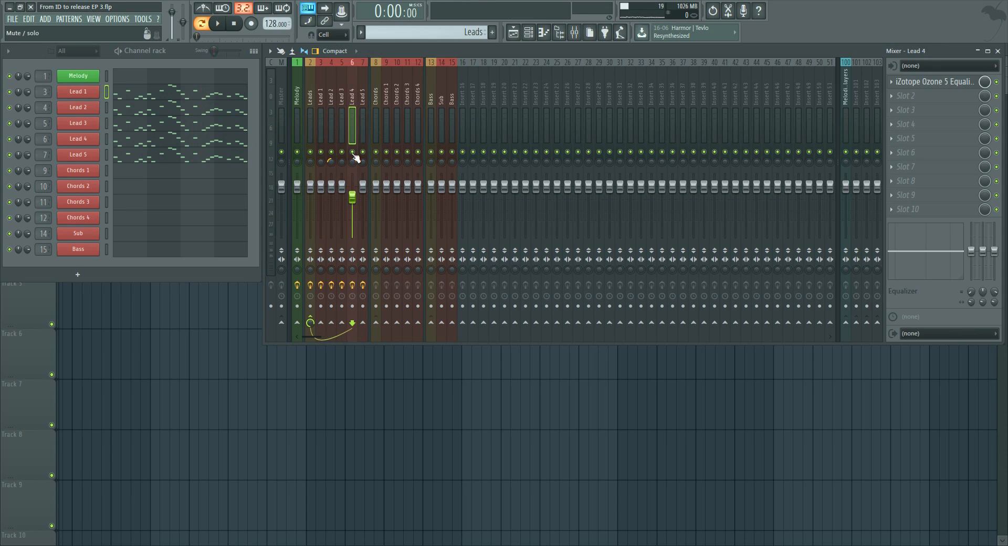
# Step: Solo Lead 1 and turn its stereo separation toward merged, comparing it with the neutral setting during playback
pyautogui.click(321, 135)
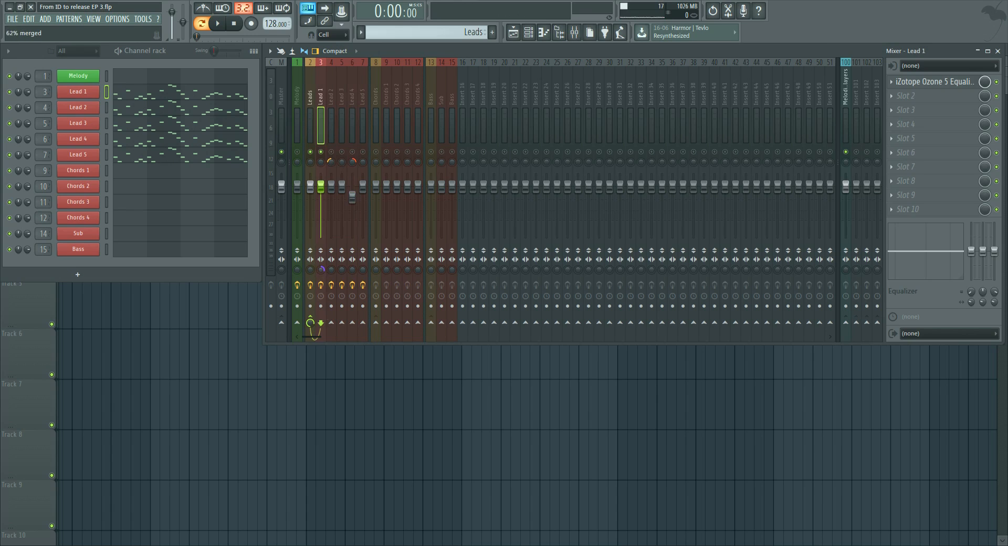
pyautogui.rightClick(320, 268)
pyautogui.click(329, 272)
pyautogui.press('space')
pyautogui.press('space')
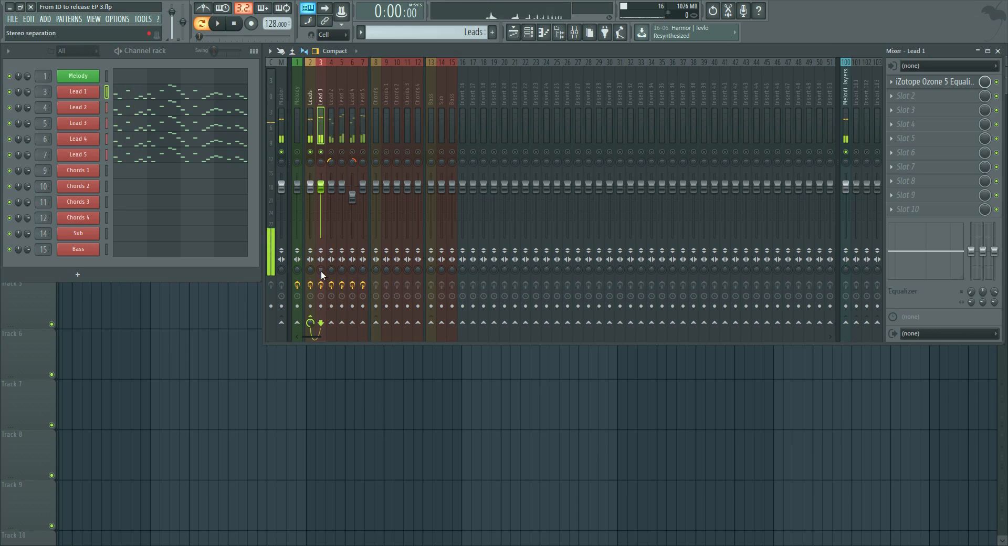
pyautogui.moveTo(321, 270); pyautogui.dragTo(322, 294)
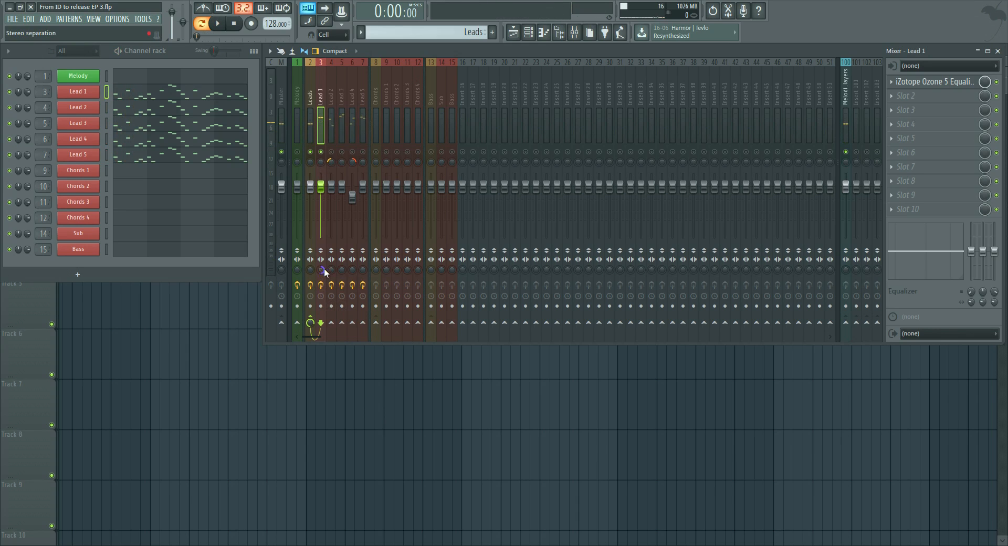
# Step: Solo Lead 3 and set its stereo separation to 100% merged during playback
pyautogui.click(342, 153)
pyautogui.press('space')
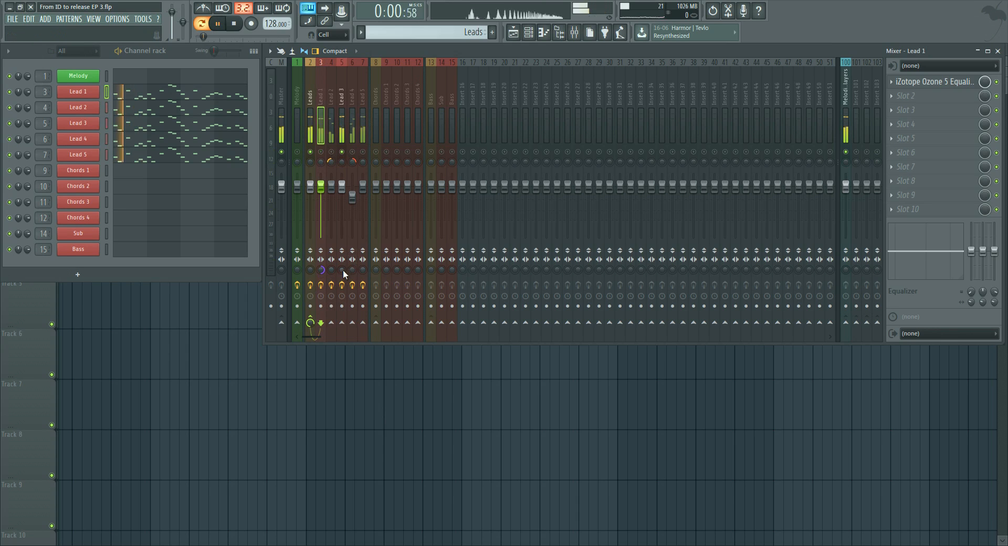
pyautogui.moveTo(343, 270); pyautogui.dragTo(342, 294)
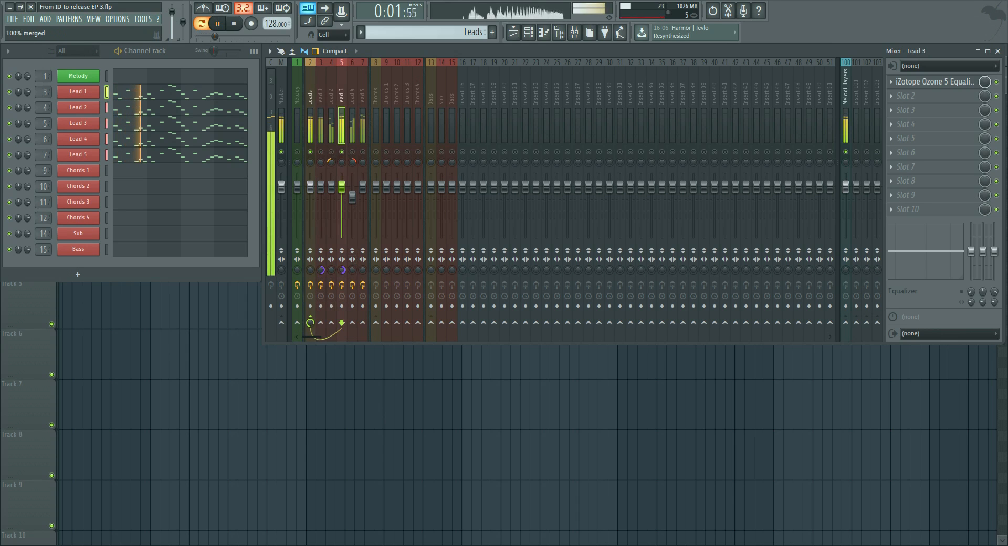
# Step: Solo Lead 5, turn its stereo separation toward separated, lower its volume slightly, and re-enable all mixer tracks
pyautogui.click(362, 151)
pyautogui.moveTo(362, 270); pyautogui.dragTo(362, 286)
pyautogui.press('space')
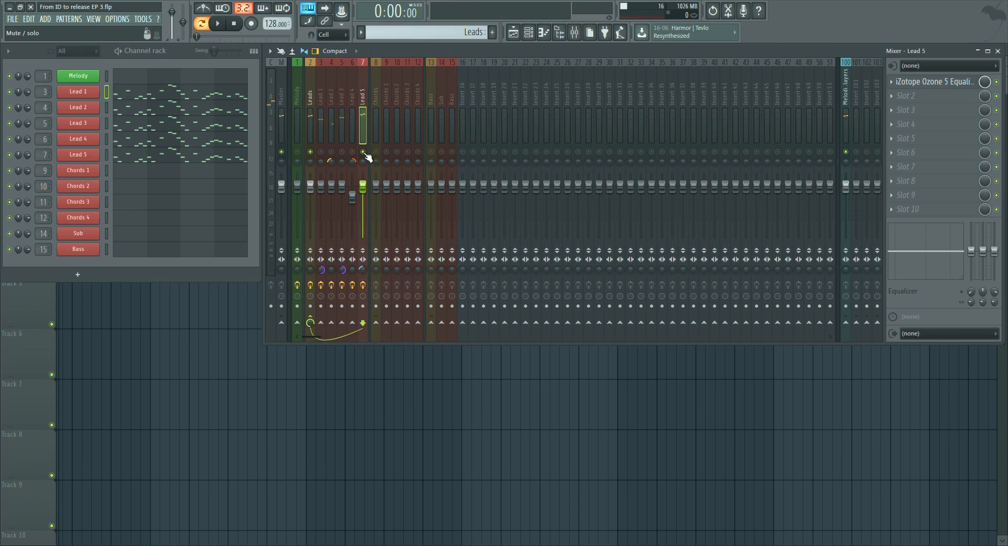
pyautogui.moveTo(361, 174); pyautogui.dragTo(362, 181)
pyautogui.rightClick(364, 152)
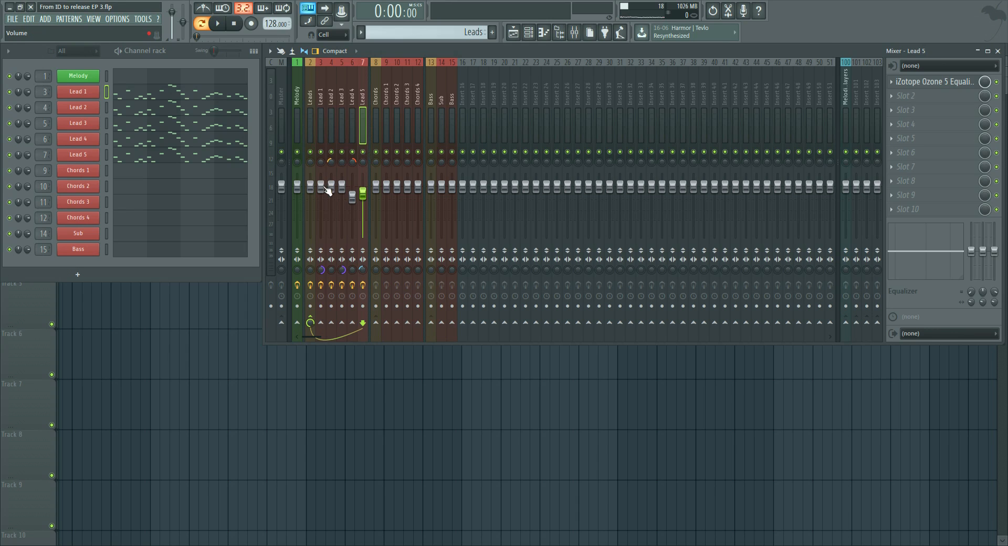
# Step: Pull the volume faders of Lead 1 through Lead 5 all the way down
pyautogui.moveTo(324, 193); pyautogui.dragTo(325, 237)
pyautogui.moveTo(332, 191)
pyautogui.mouseDown()
pyautogui.moveTo(332, 238)
pyautogui.moveTo(353, 238)
pyautogui.mouseUp()
pyautogui.moveTo(364, 191); pyautogui.dragTo(364, 237)
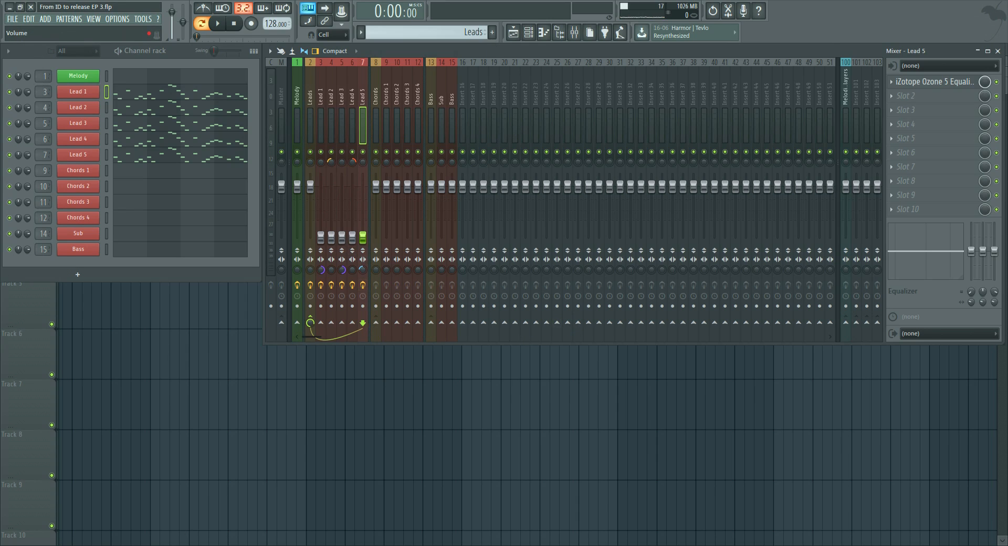
# Step: Audition Lead 3 alone and pull it back down, raising Lead 2 and Lead 4 instead during playback
pyautogui.moveTo(342, 236); pyautogui.dragTo(342, 229)
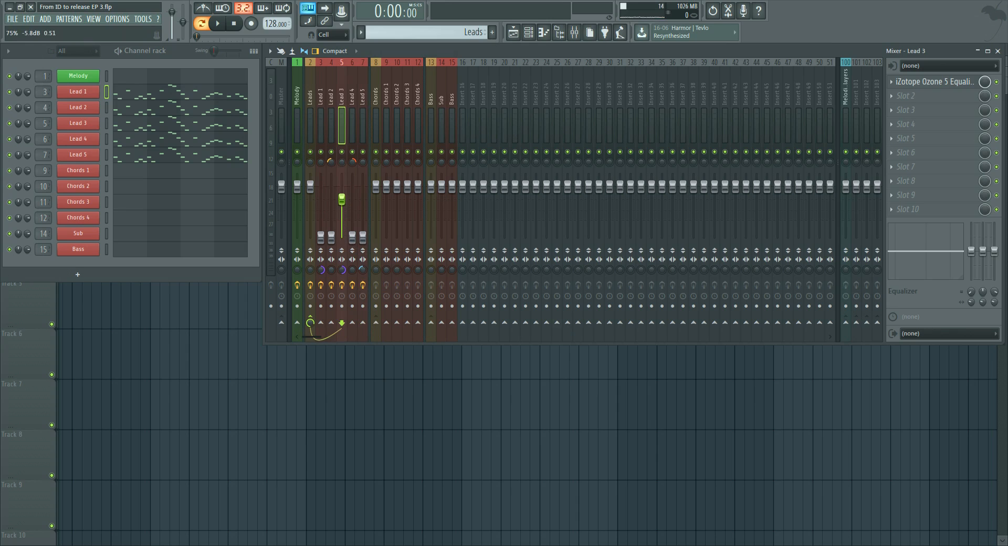
pyautogui.press('space')
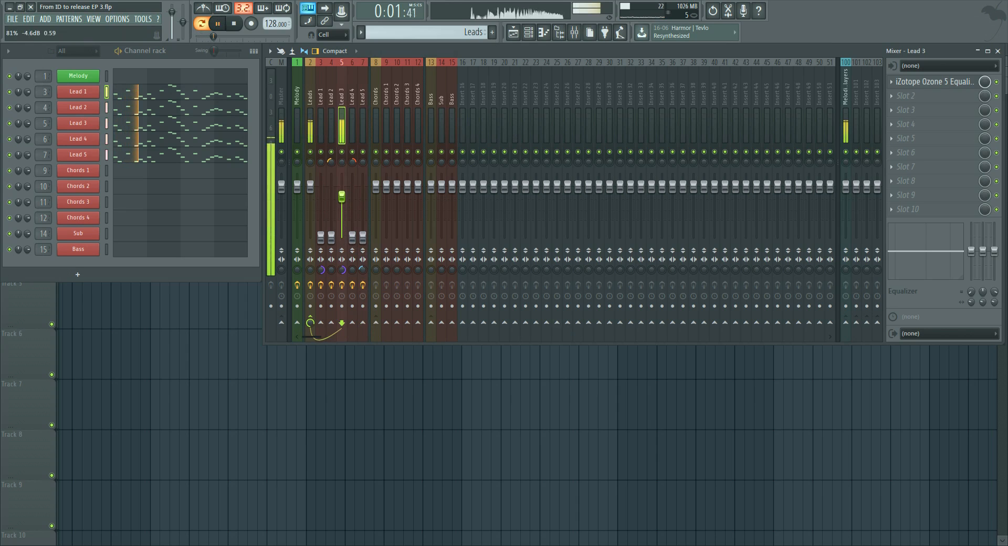
pyautogui.moveTo(342, 194)
pyautogui.mouseDown()
pyautogui.moveTo(342, 238)
pyautogui.moveTo(331, 192)
pyautogui.mouseUp()
pyautogui.moveTo(354, 239); pyautogui.dragTo(354, 202)
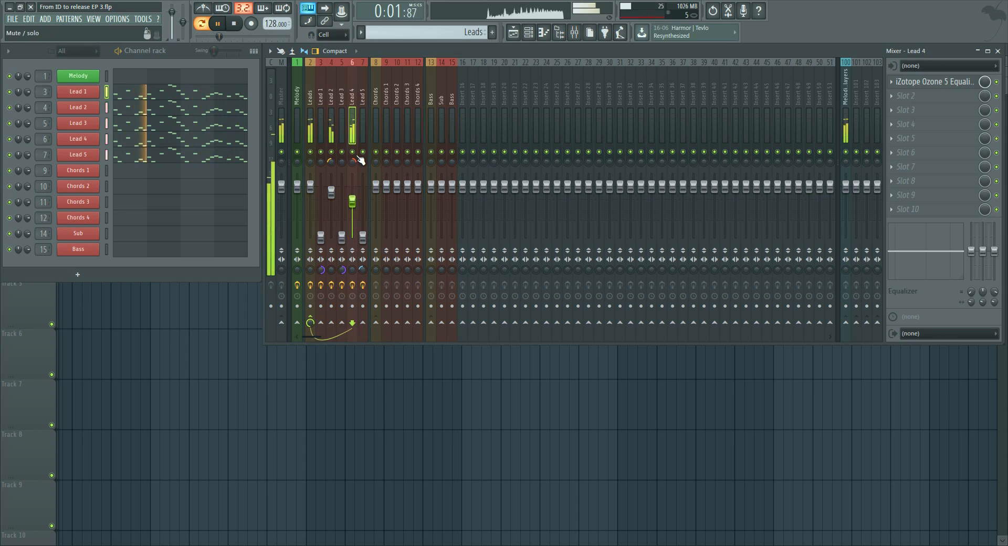
# Step: Move the Lead 4 mixer track next to Lead 2 and set its volume to about -7.3 dB during playback
pyautogui.hotkey('alt', 'Left')
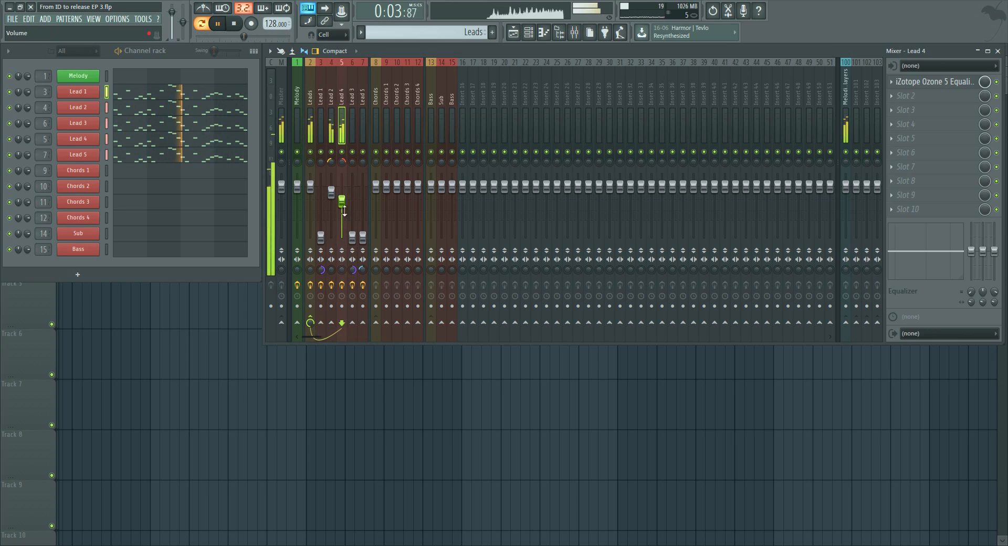
pyautogui.moveTo(342, 201); pyautogui.dragTo(343, 203)
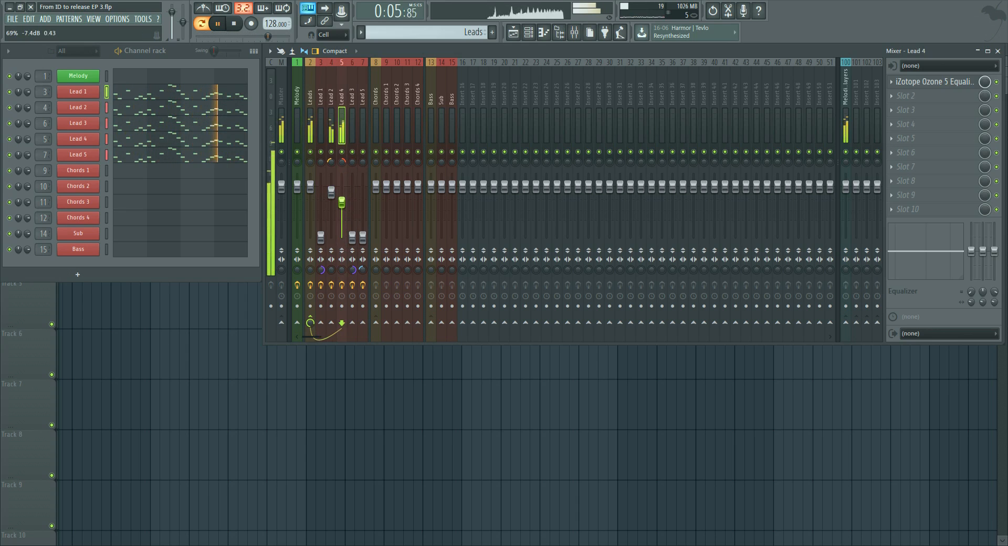
pyautogui.press('space')
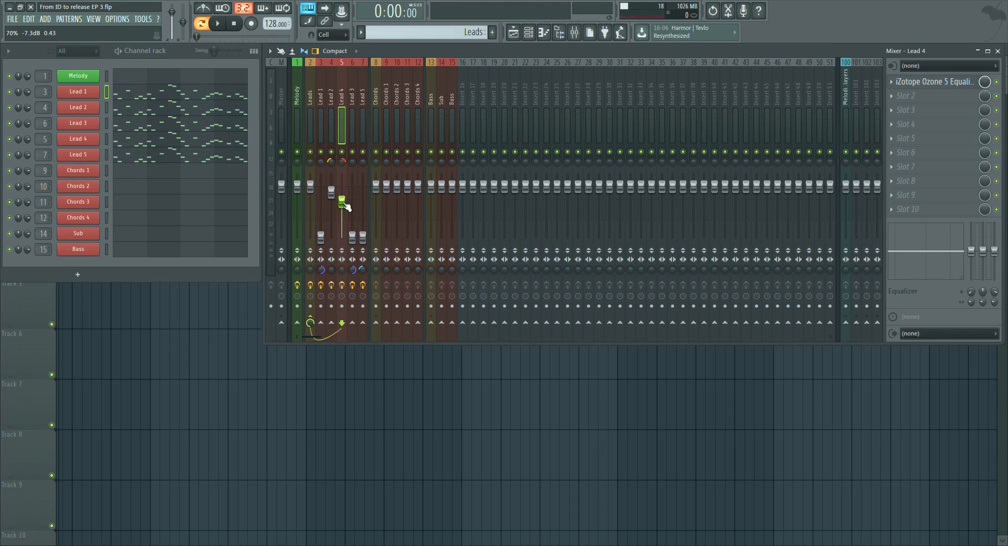
# Step: Shift the Lead 4 mixer track back between Lead 3 and Lead 5, and play Lead 2 and Lead 4 together
pyautogui.hotkey('alt', 'Right')
pyautogui.hotkey('alt', 'Right')
pyautogui.hotkey('alt', 'Left')
pyautogui.hotkey('alt', 'Left')
pyautogui.hotkey('alt', 'Left')
pyautogui.hotkey('alt', 'Right')
pyautogui.hotkey('alt', 'Right')
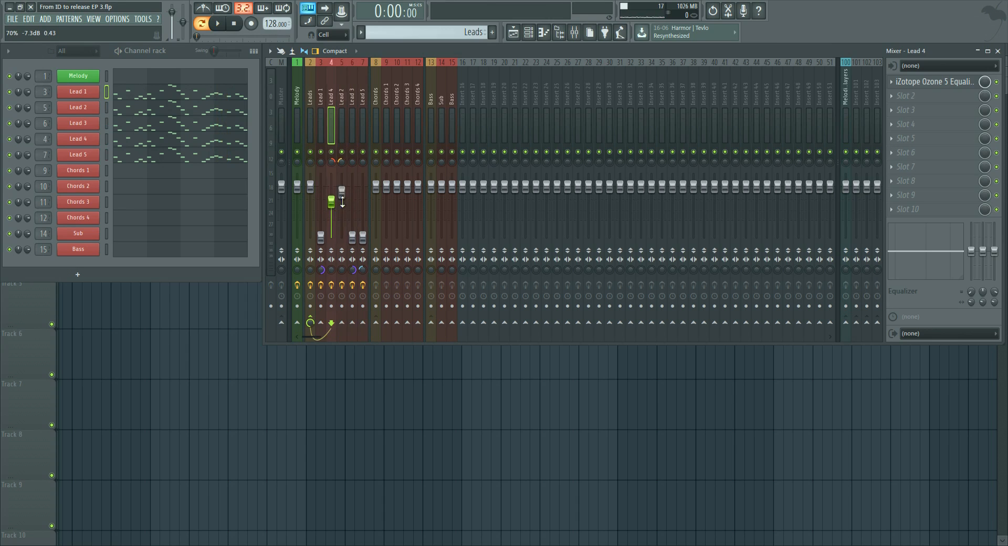
pyautogui.press('space')
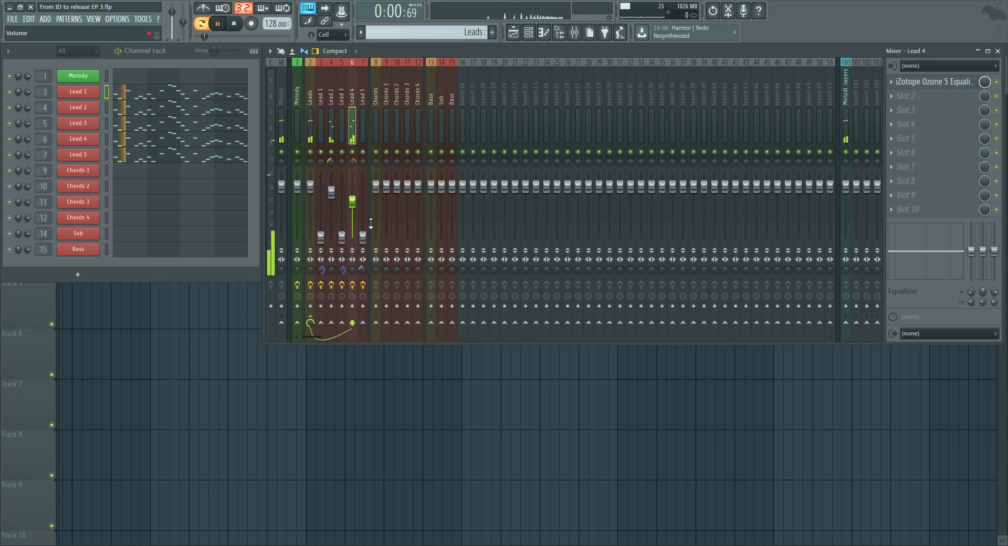
pyautogui.press('space')
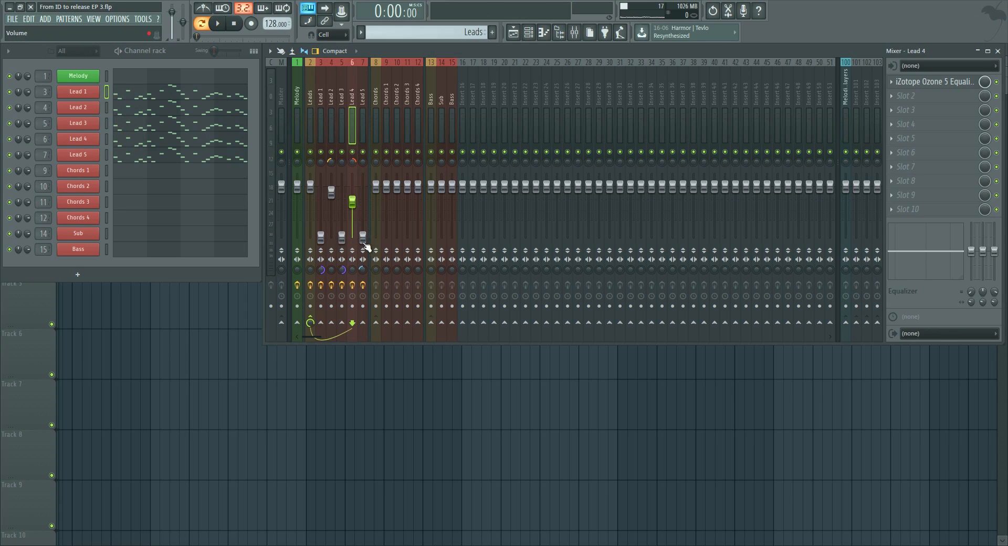
# Step: Raise Lead 3's volume to about -11.0 dB while Lead 2 and Lead 4 play
pyautogui.press('space')
pyautogui.moveTo(342, 237); pyautogui.dragTo(341, 208)
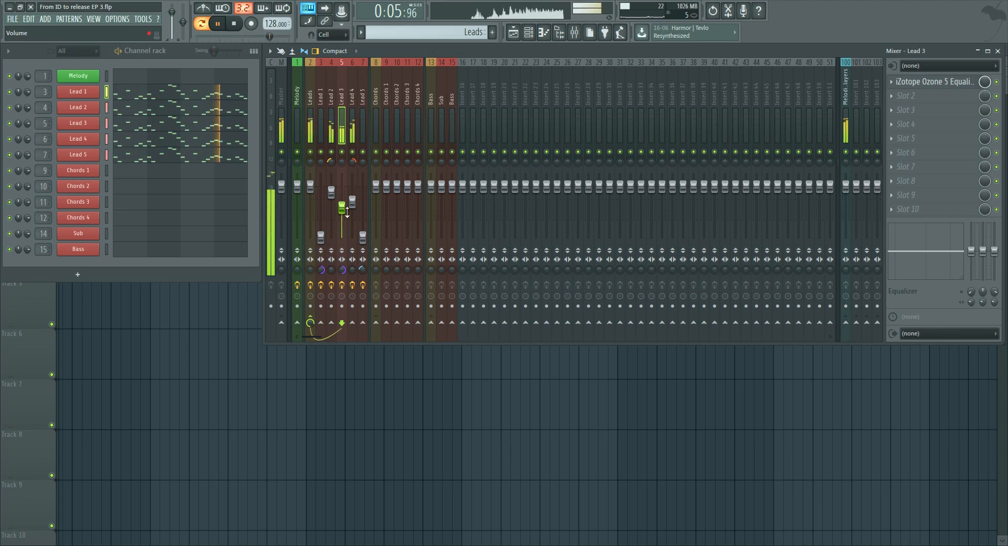
pyautogui.press('space')
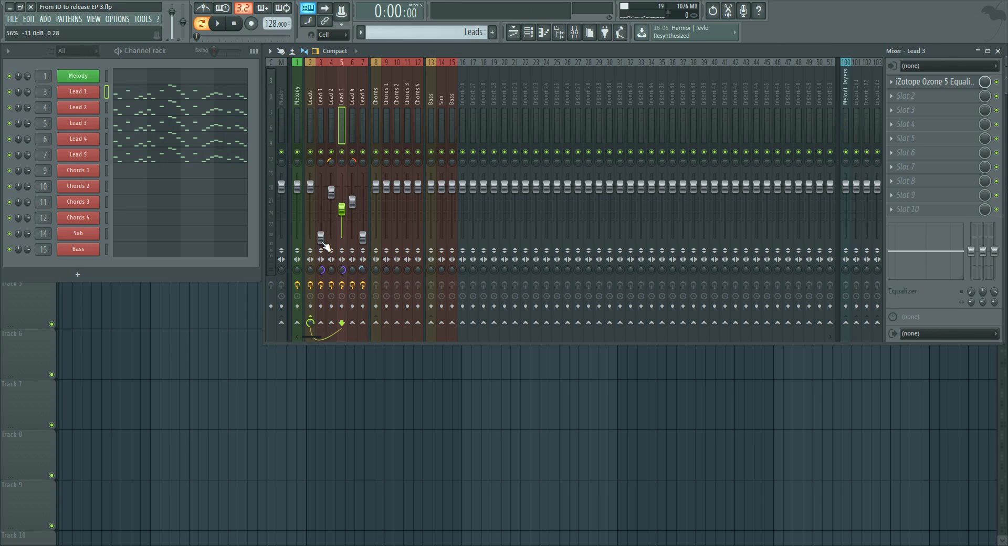
# Step: Raise Lead 1's volume during playback to about the same fader level as Lead 4
pyautogui.click(321, 239)
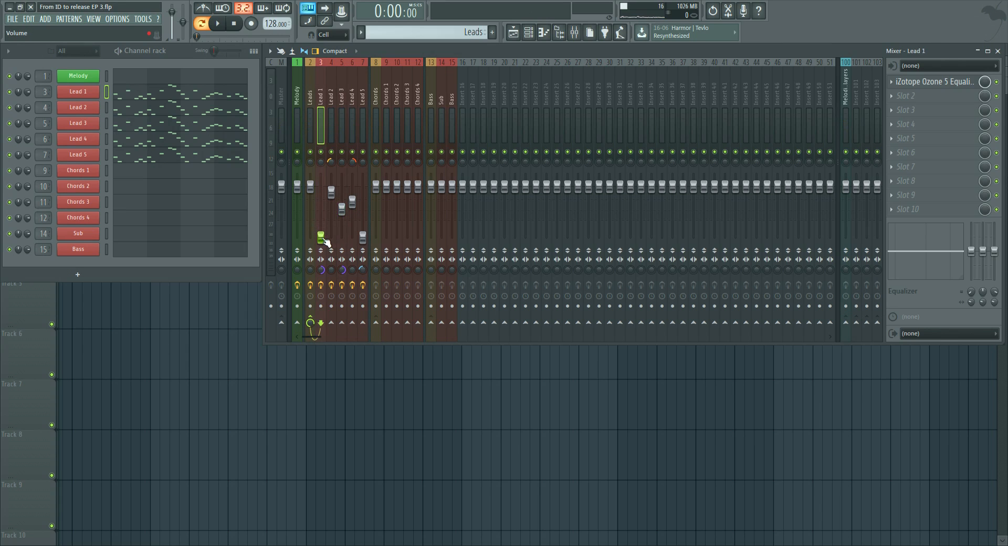
pyautogui.press('space')
pyautogui.moveTo(321, 239); pyautogui.dragTo(321, 200)
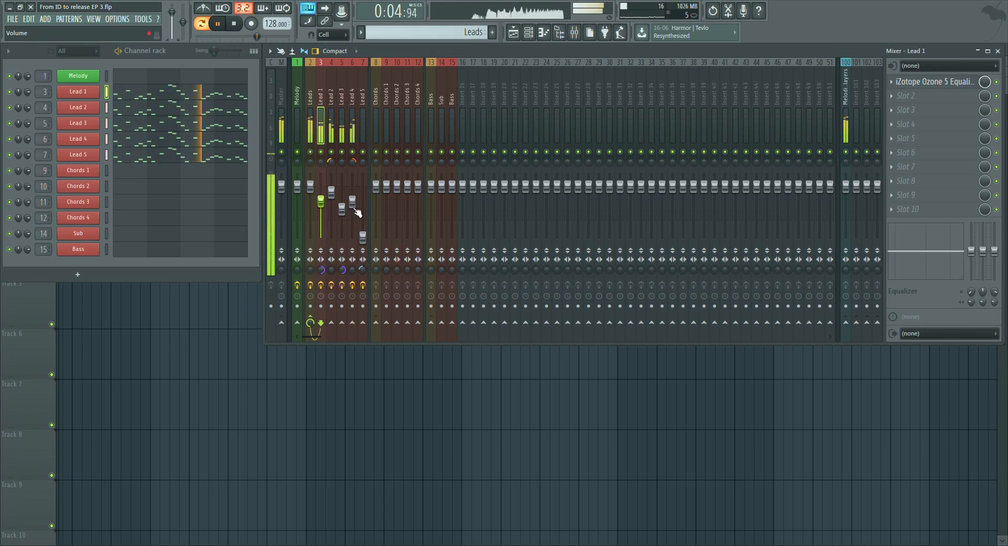
# Step: Raise Lead 5 to about Lead 4's fader level, and nudge Lead 3 and Lead 1 up slightly during playback
pyautogui.moveTo(362, 237); pyautogui.dragTo(362, 201)
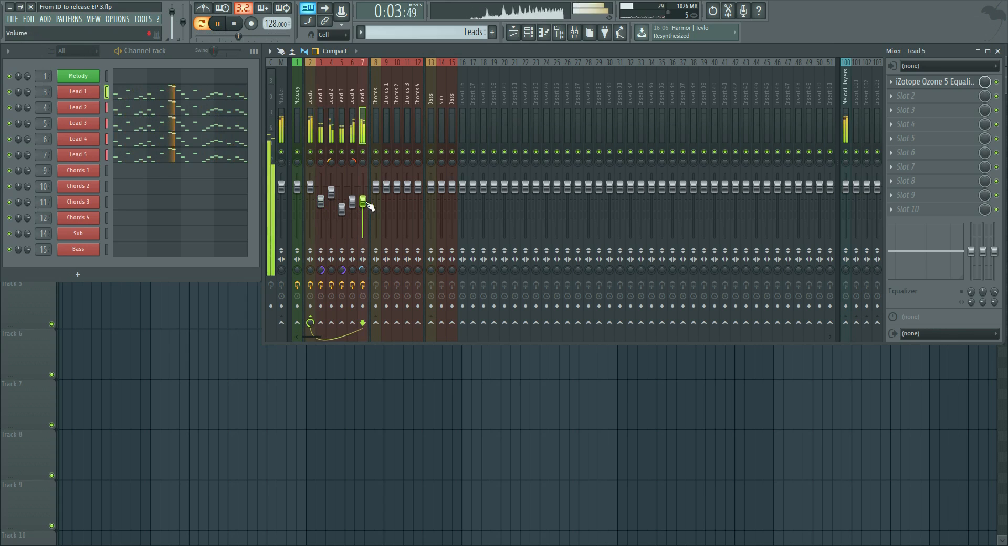
pyautogui.press('space')
pyautogui.press('space')
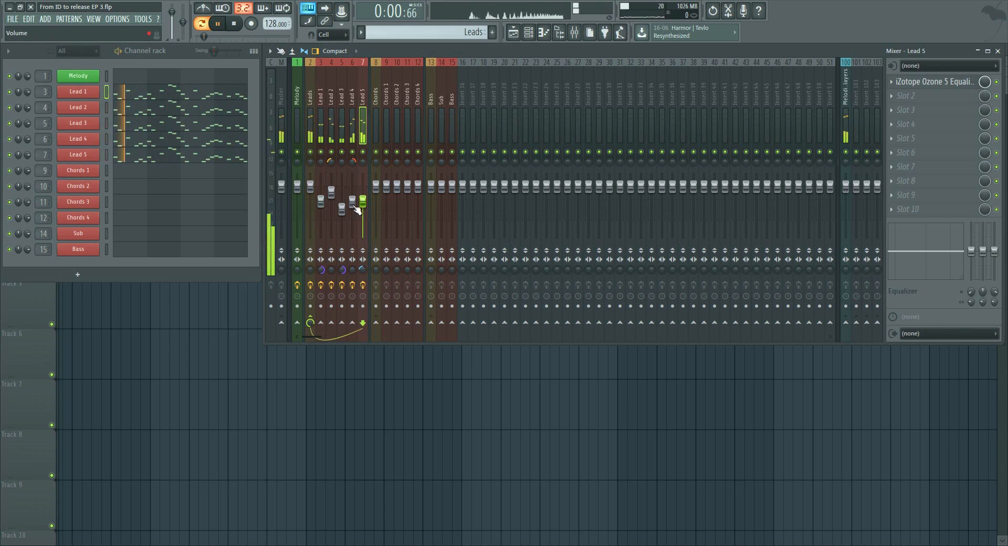
pyautogui.moveTo(342, 209); pyautogui.dragTo(362, 201)
# Step: Add Fruity Parametric EQ 2 to the second effect slot of the Leads group track
pyautogui.click(310, 126)
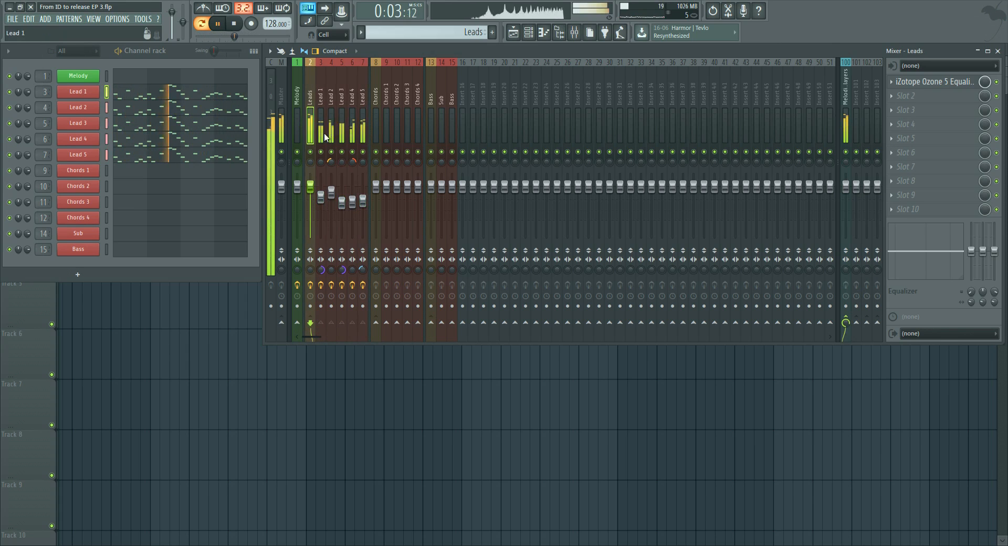
pyautogui.press('space')
pyautogui.click(922, 96)
pyautogui.click(869, 453)
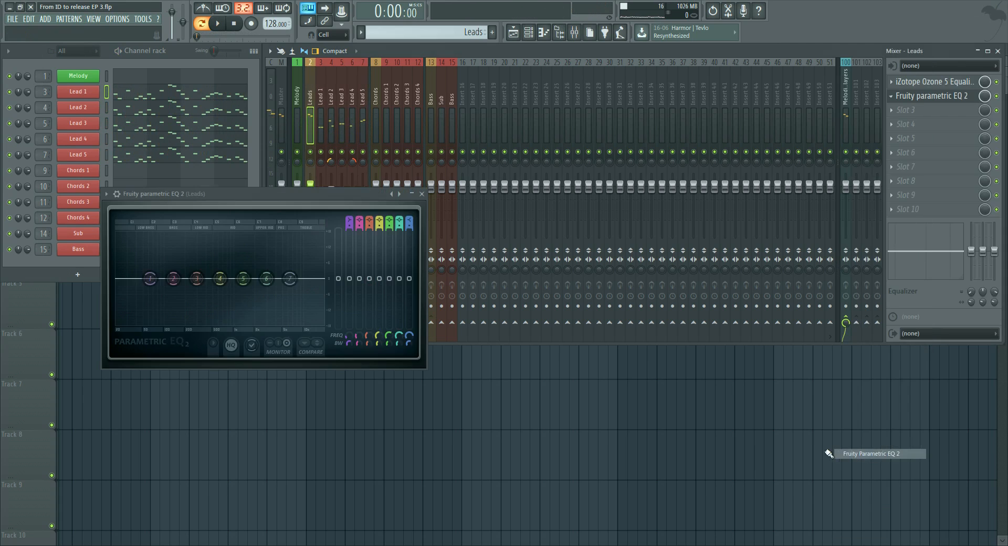
# Step: Cut the mids gently with band 4 and lower the band 7 high shelf to about -0.8 dB near 7743 Hz
pyautogui.press('space')
pyautogui.press('space')
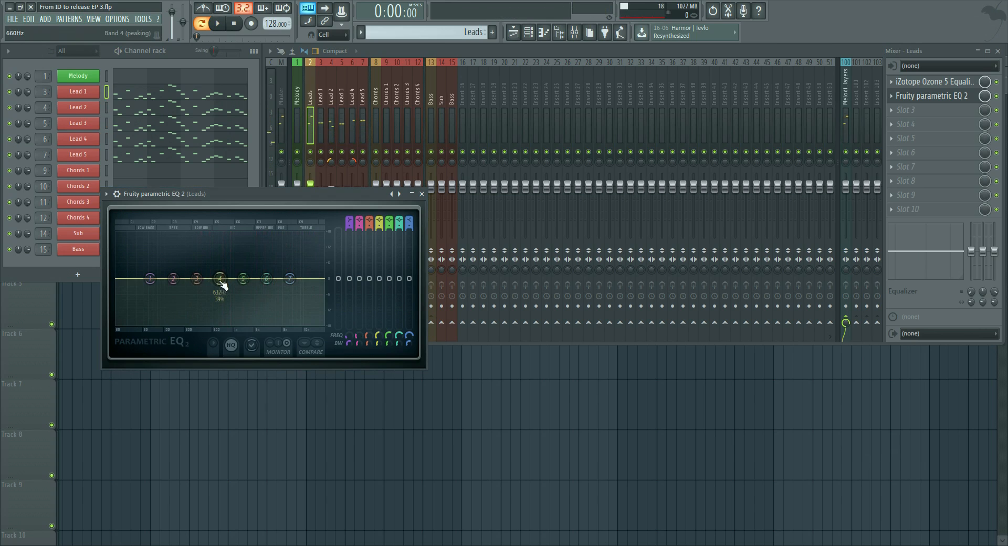
pyautogui.moveTo(219, 281); pyautogui.dragTo(221, 288)
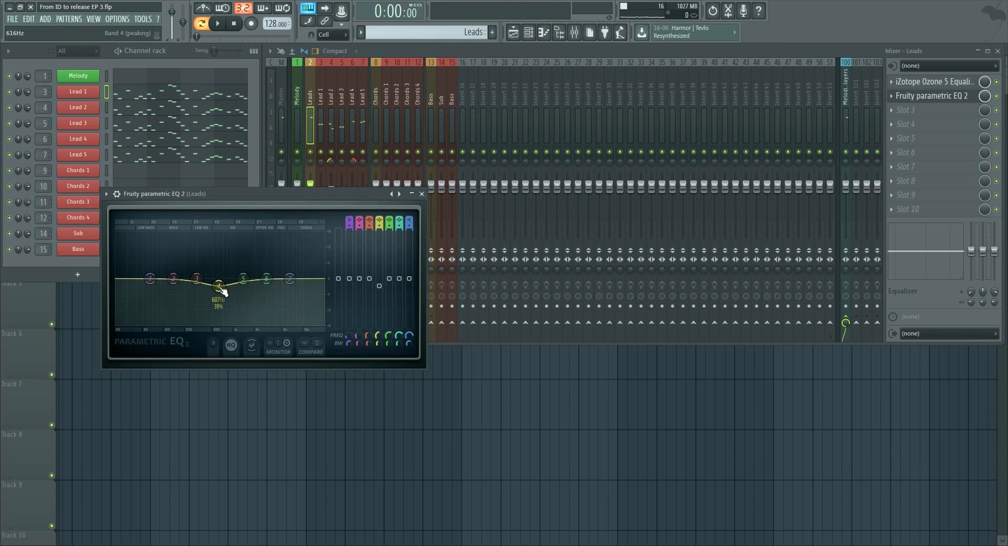
pyautogui.press('space')
pyautogui.moveTo(220, 290); pyautogui.dragTo(222, 288)
pyautogui.moveTo(289, 282); pyautogui.dragTo(295, 281)
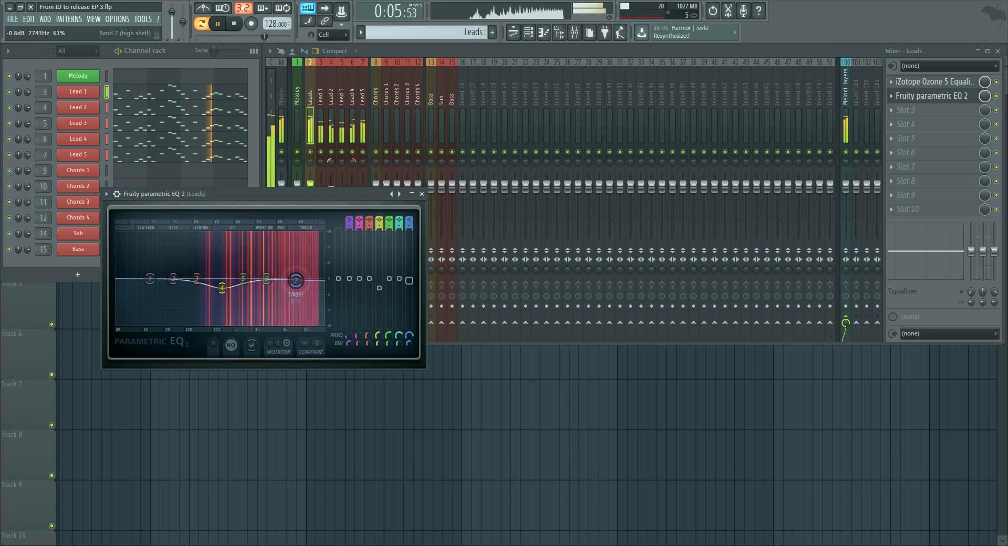
pyautogui.press('space')
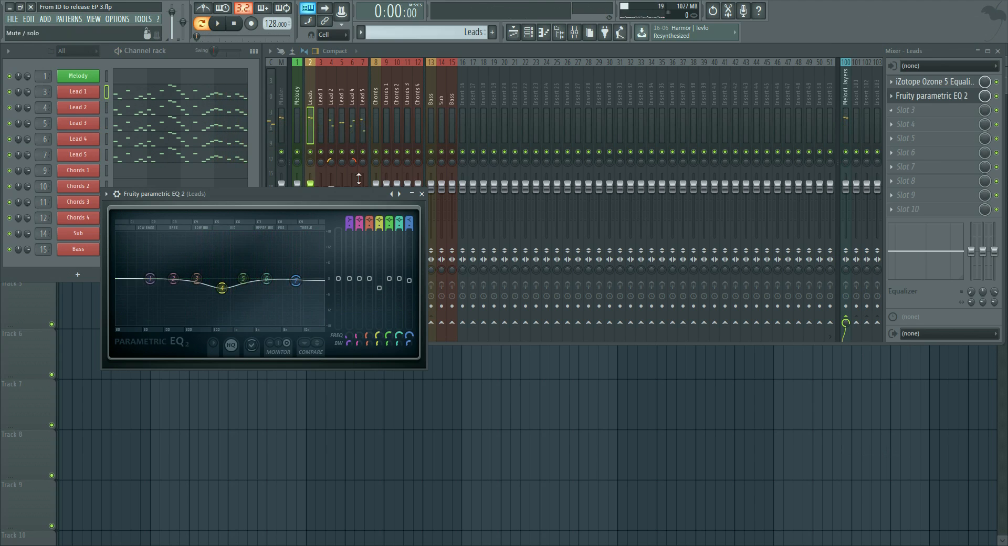
# Step: Close the Leads group's Fruity Parametric EQ 2 and select the empty Insert 19 mixer track
pyautogui.moveTo(342, 197); pyautogui.dragTo(345, 256)
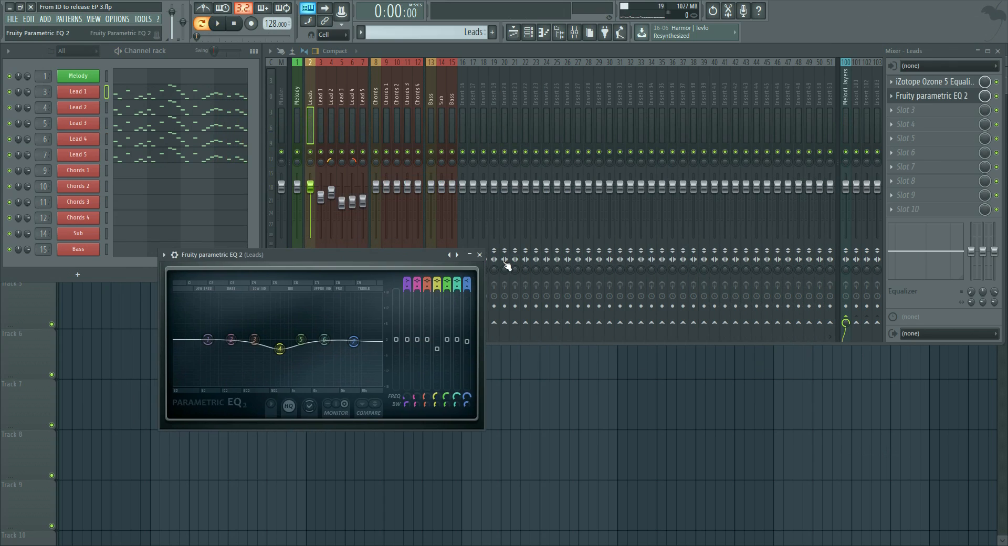
pyautogui.click(479, 255)
pyautogui.click(494, 125)
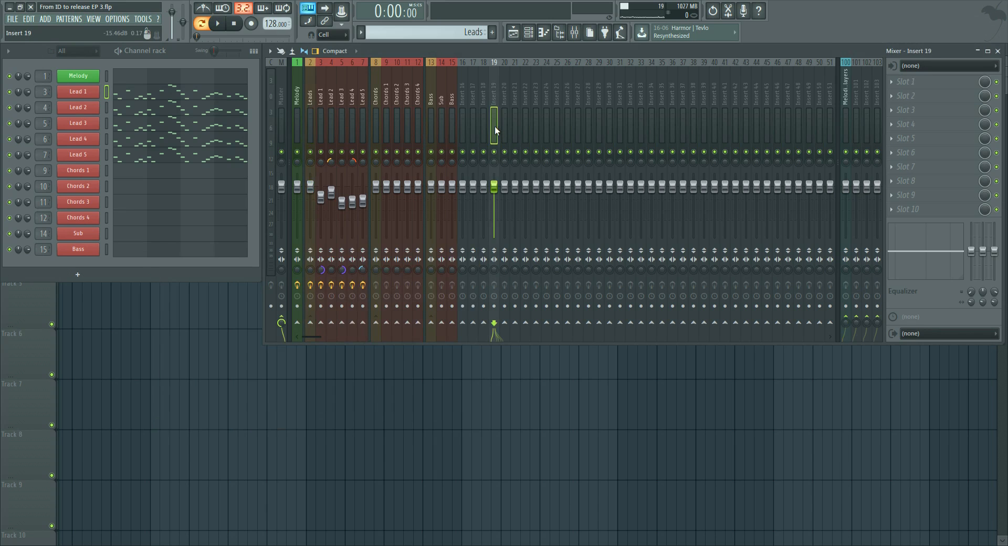
pyautogui.rightClick(498, 60)
pyautogui.click(512, 115)
pyautogui.click(375, 98)
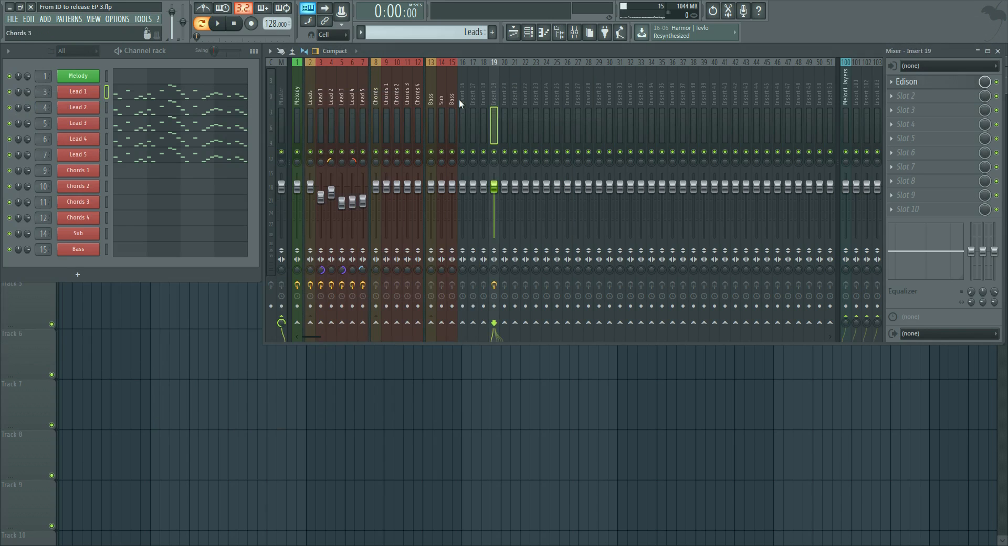
pyautogui.click(892, 82)
pyautogui.moveTo(905, 96)
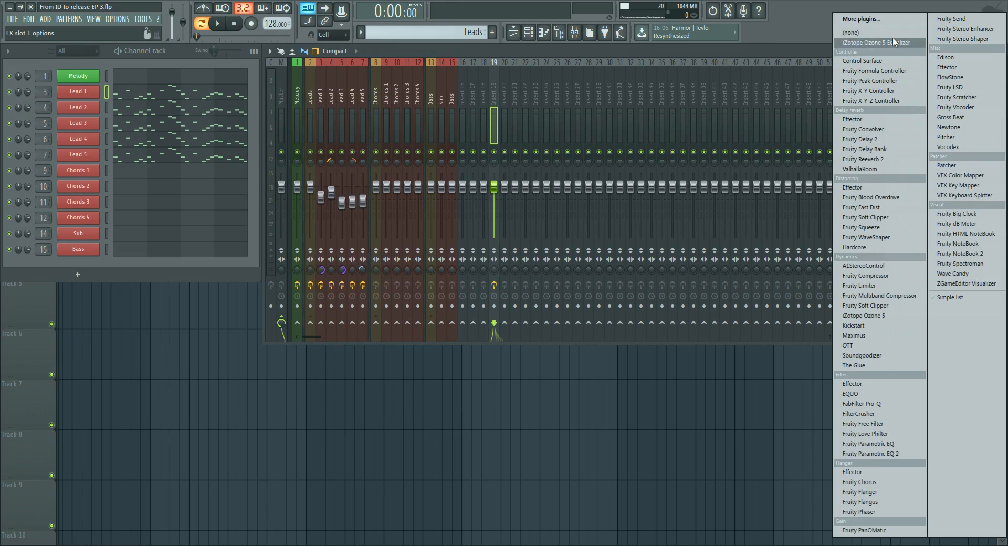
pyautogui.click(880, 33)
# Step: Rename the Insert 19 mixer track to Reeverb and give it a gold colour
pyautogui.rightClick(498, 59)
pyautogui.click(540, 73)
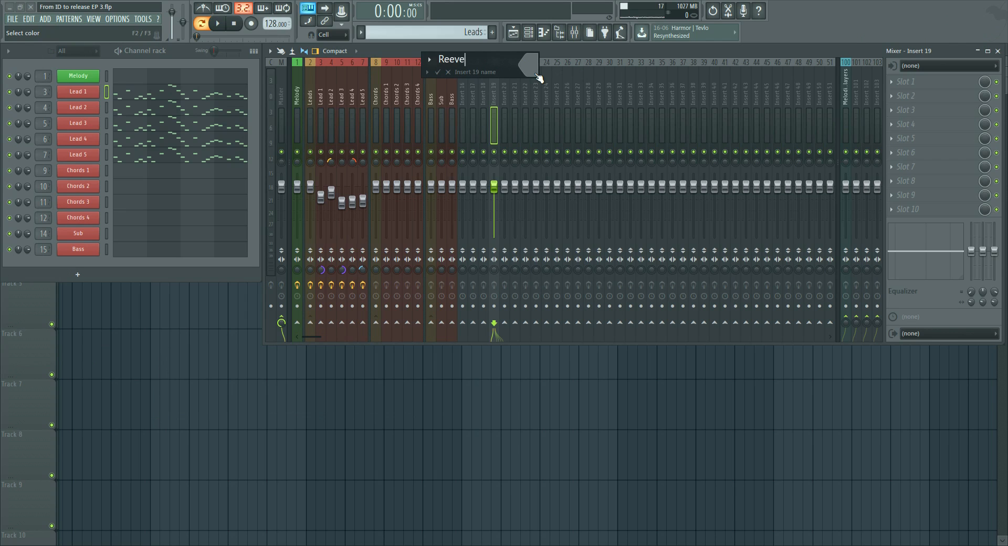
pyautogui.click(534, 72)
pyautogui.click(686, 54)
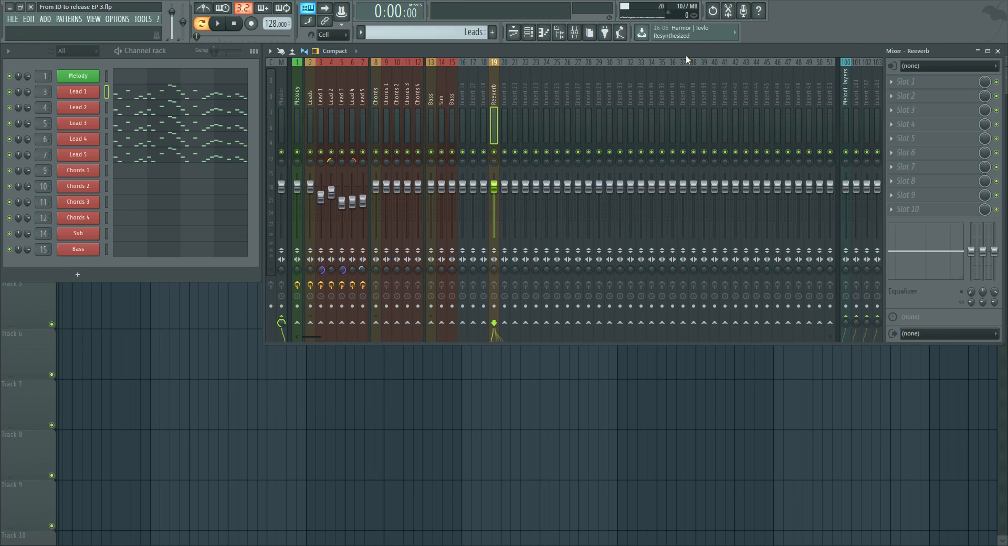
# Step: Move the Reeverb mixer track directly after Lead 5, ahead of the Chords group
pyautogui.hotkey('alt', 'Left')
pyautogui.hotkey('alt', 'Left')
pyautogui.hotkey('alt', 'Left')
pyautogui.hotkey('alt', 'Left')
pyautogui.hotkey('alt', 'Left')
pyautogui.hotkey('alt', 'Left')
pyautogui.hotkey('alt', 'Left')
pyautogui.hotkey('alt', 'Left')
pyautogui.hotkey('alt', 'Left')
pyautogui.hotkey('alt', 'Left')
pyautogui.hotkey('alt', 'Left')
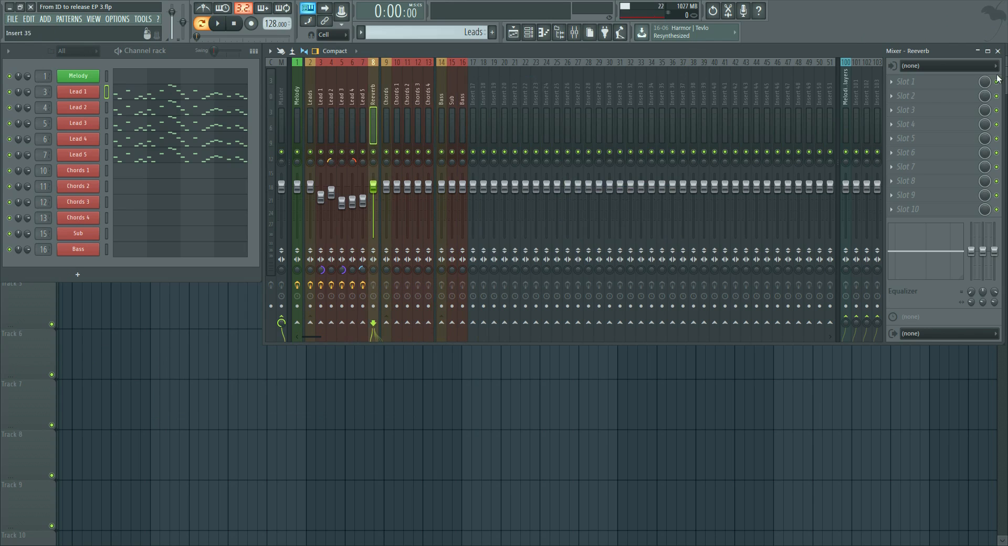
# Step: Load a reverb plugin in the Reeverb track's first effect slot, and select the Leads group track
pyautogui.click(923, 81)
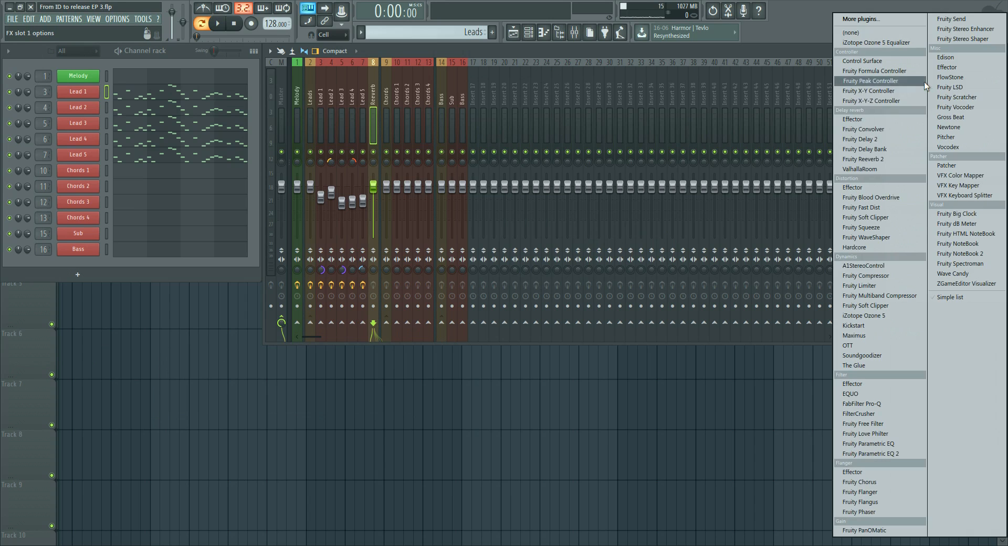
pyautogui.click(890, 164)
pyautogui.moveTo(224, 100); pyautogui.dragTo(689, 96)
pyautogui.click(314, 130)
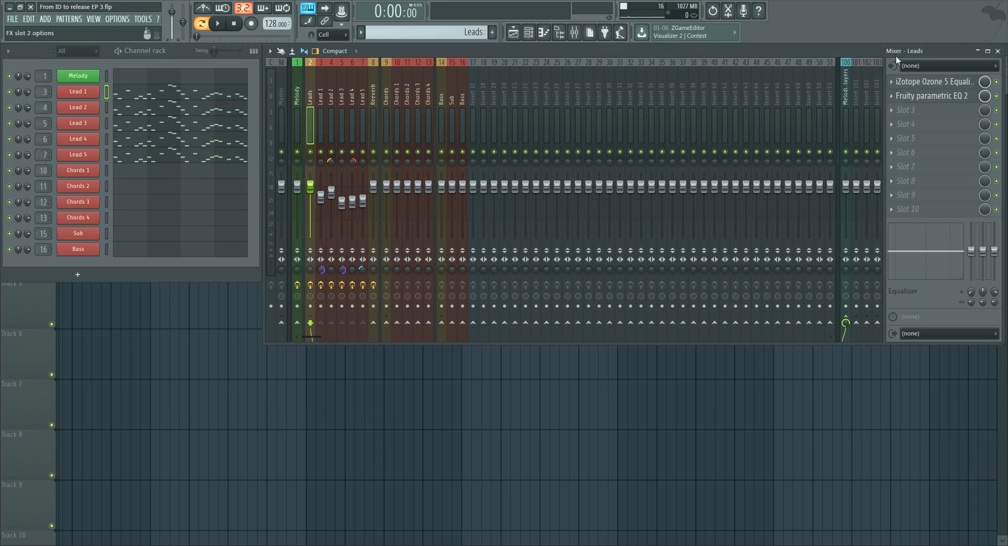
# Step: Send the Leads group track to the Reeverb track, and check the routing of the Reeverb and Melodic layers tracks
pyautogui.click(844, 113)
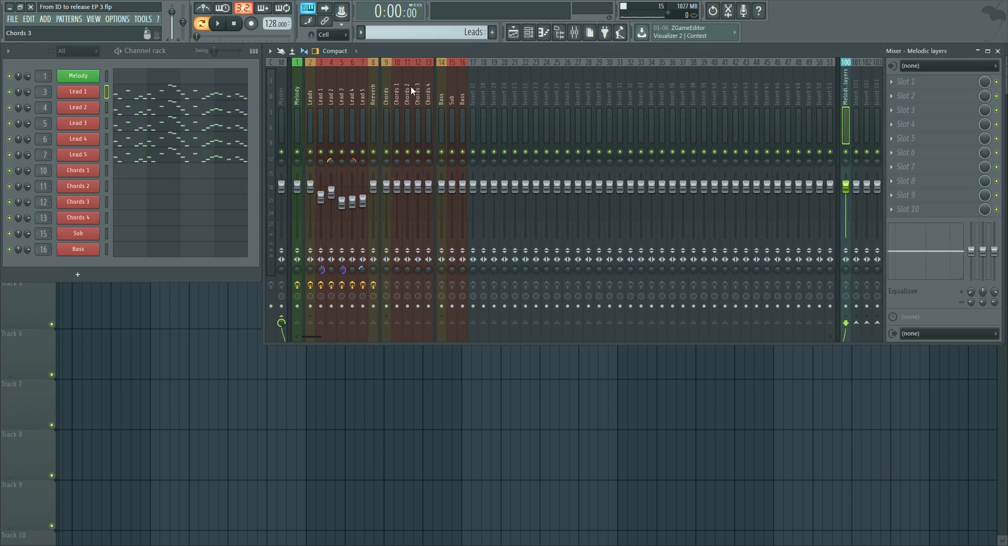
pyautogui.click(310, 104)
pyautogui.moveTo(384, 334); pyautogui.dragTo(373, 322)
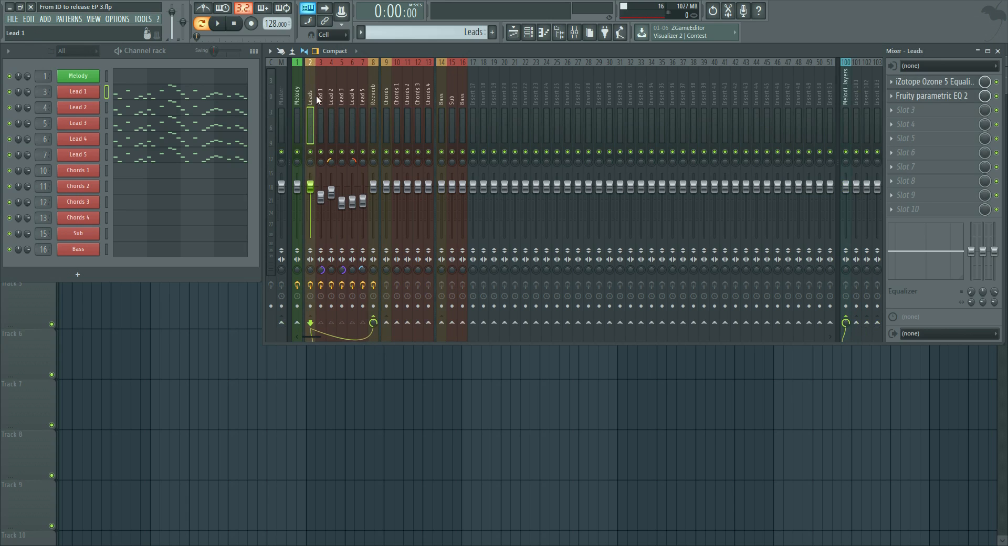
pyautogui.click(373, 97)
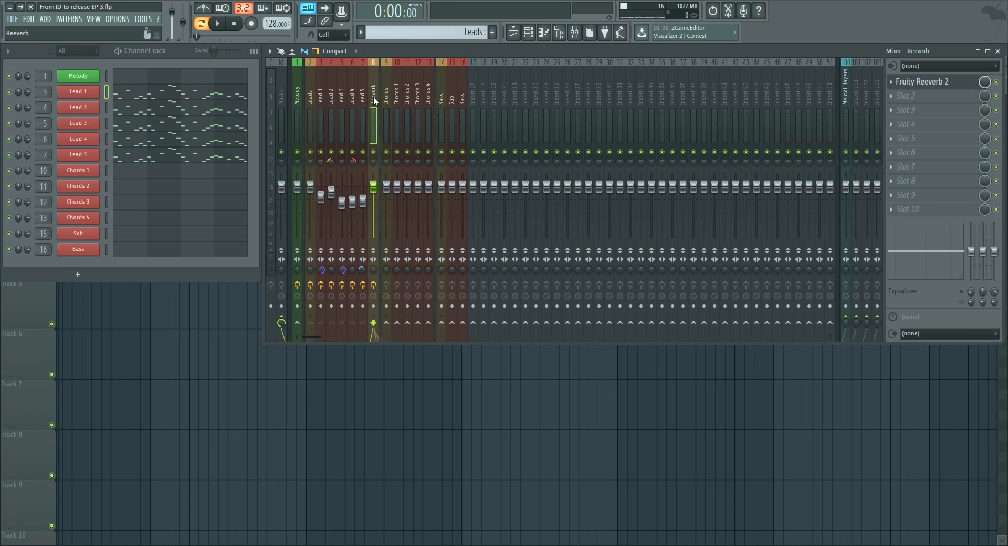
pyautogui.click(849, 98)
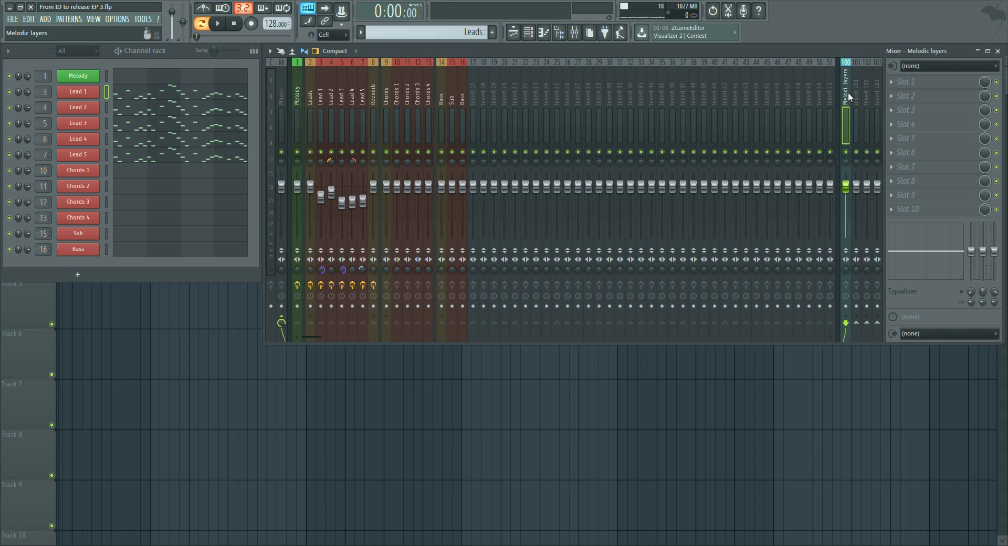
pyautogui.click(375, 100)
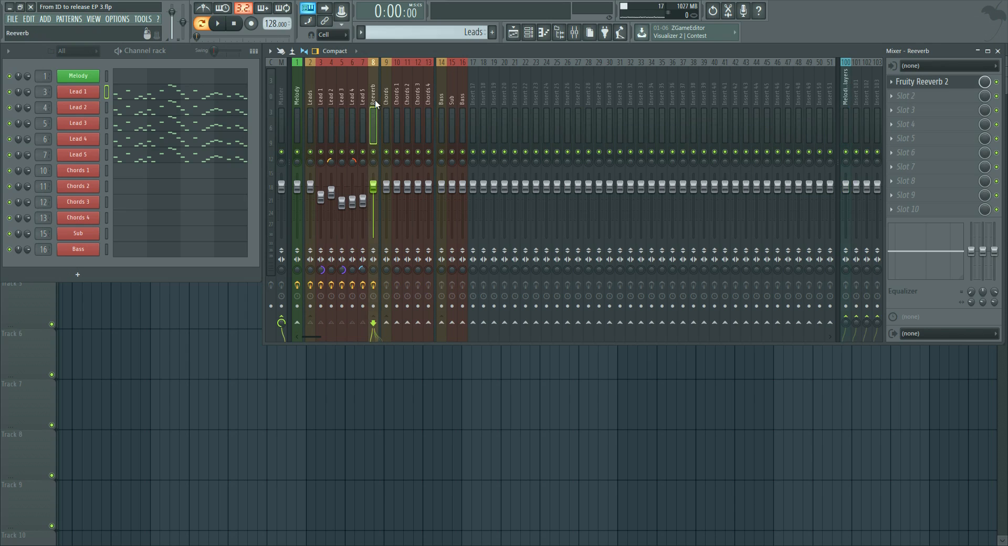
# Step: Turn Fruity Reeverb 2's dry level fully down and its wet level up, and mute the Melodic layers track to play the reverb alone
pyautogui.click(927, 85)
pyautogui.moveTo(739, 98); pyautogui.dragTo(520, 74)
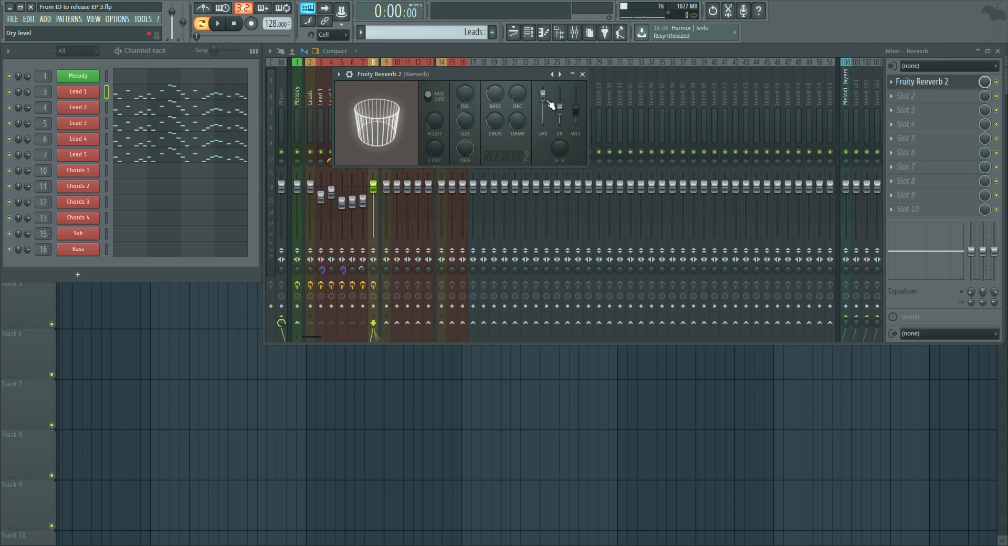
pyautogui.click(845, 152)
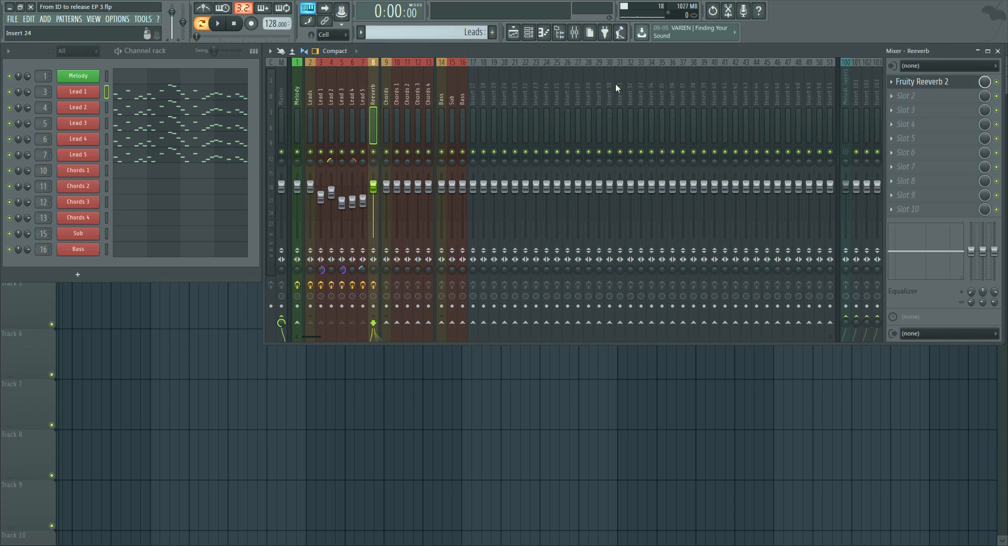
pyautogui.click(845, 105)
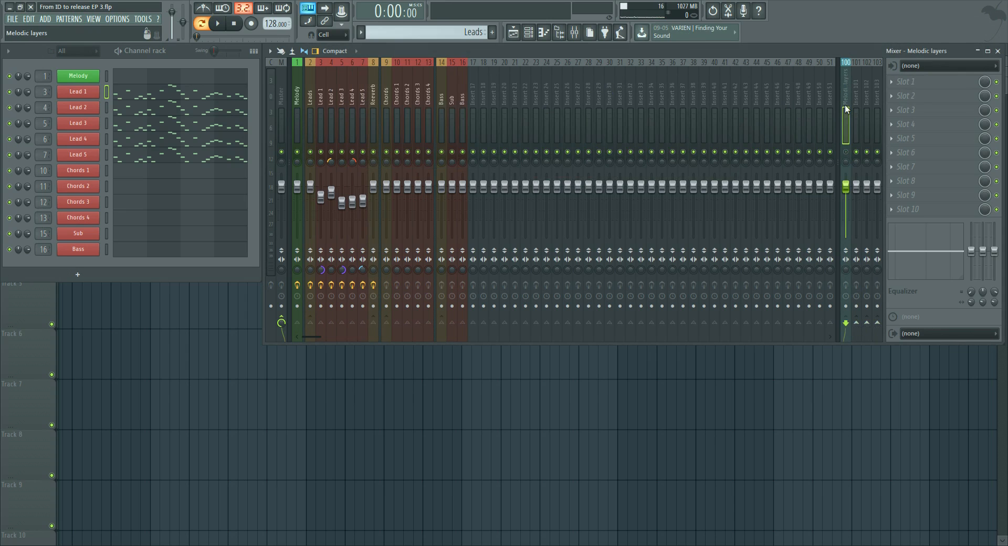
pyautogui.click(373, 123)
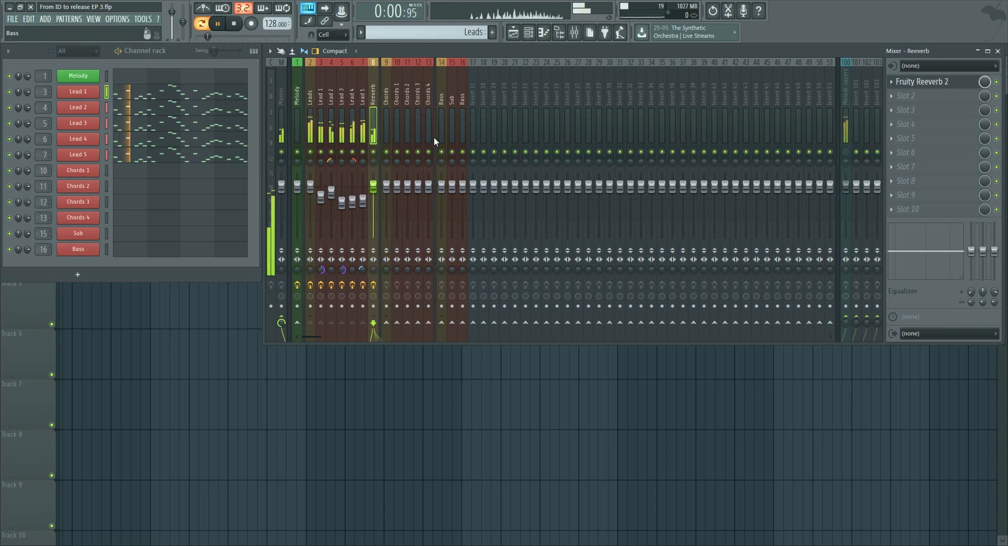
# Step: Load Kickstart in slot 10 of the Reeverb track and set its mix to 87%
pyautogui.click(928, 220)
pyautogui.click(855, 325)
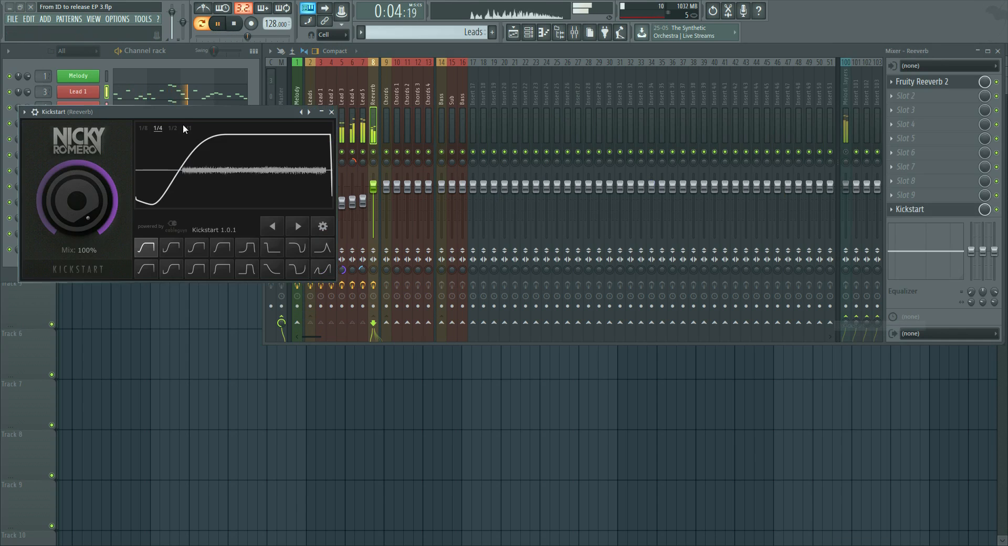
pyautogui.click(778, 109)
pyautogui.press('space')
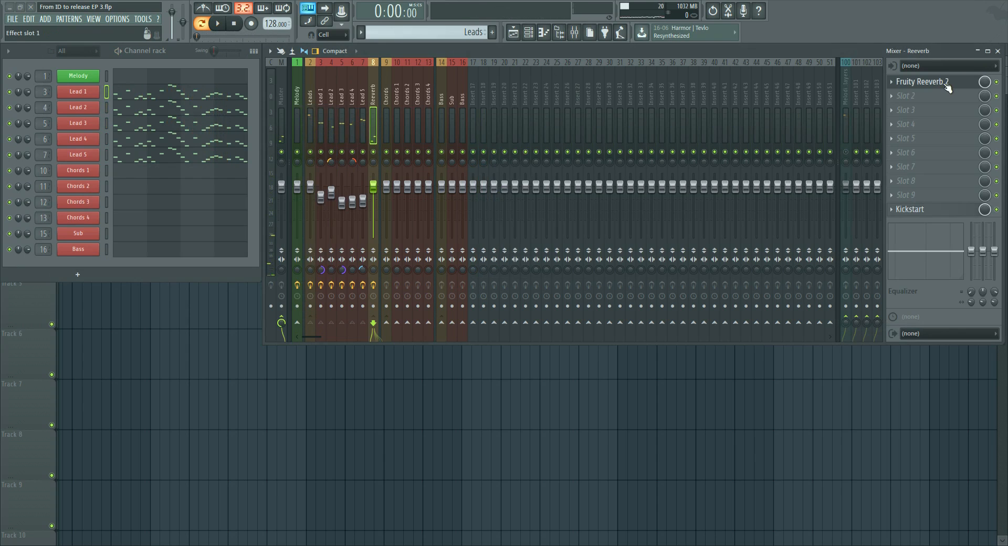
pyautogui.click(946, 84)
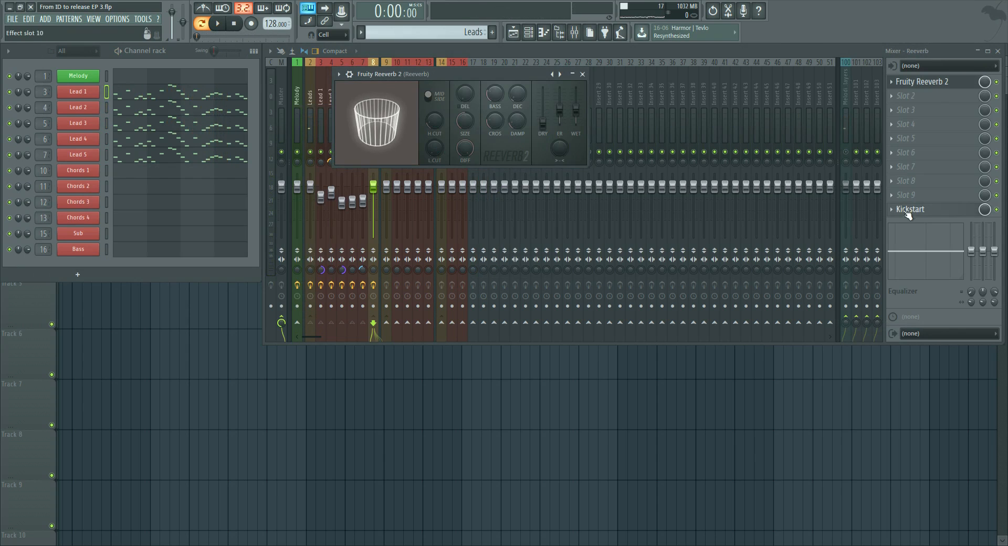
pyautogui.click(921, 210)
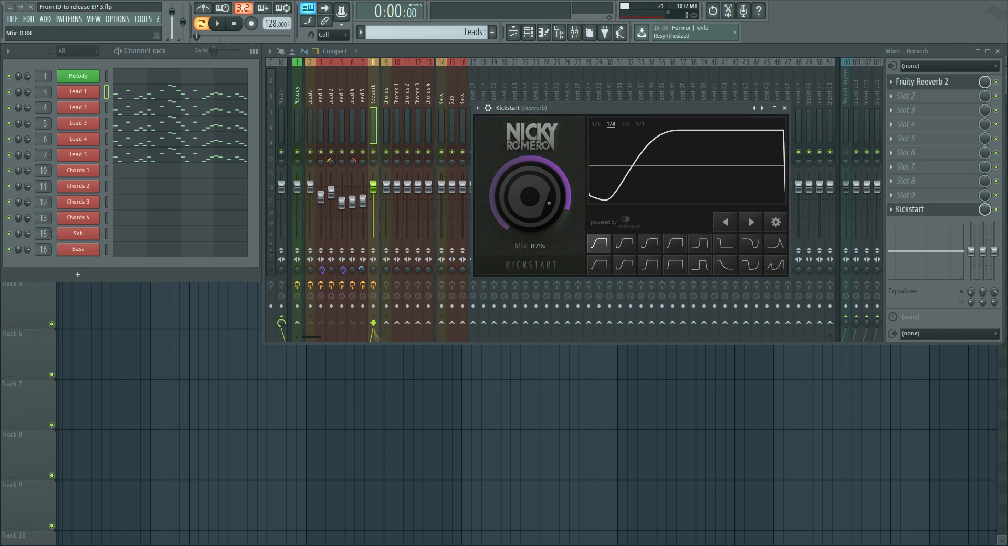
pyautogui.click(784, 108)
# Step: Set the decay of Fruity Reeverb 2 to 2.7 sec and load Fruity Parametric EQ 2 in the Reeverb track's slot 2
pyautogui.click(929, 82)
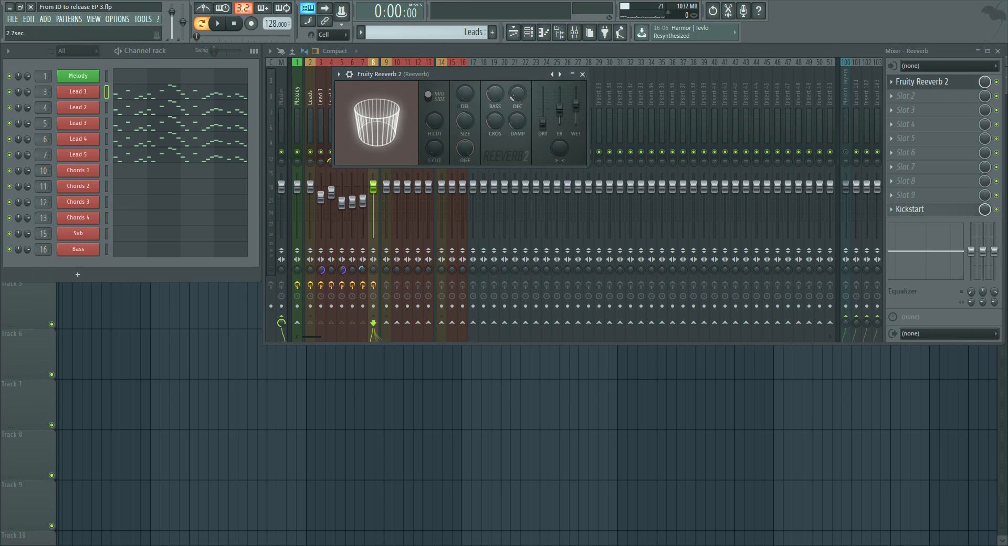
pyautogui.click(582, 74)
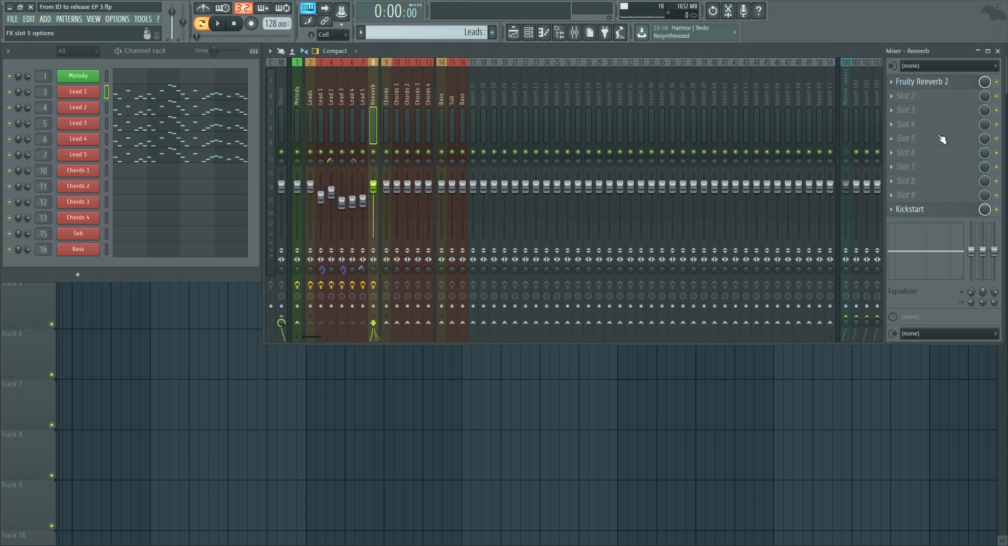
pyautogui.click(939, 99)
pyautogui.click(892, 452)
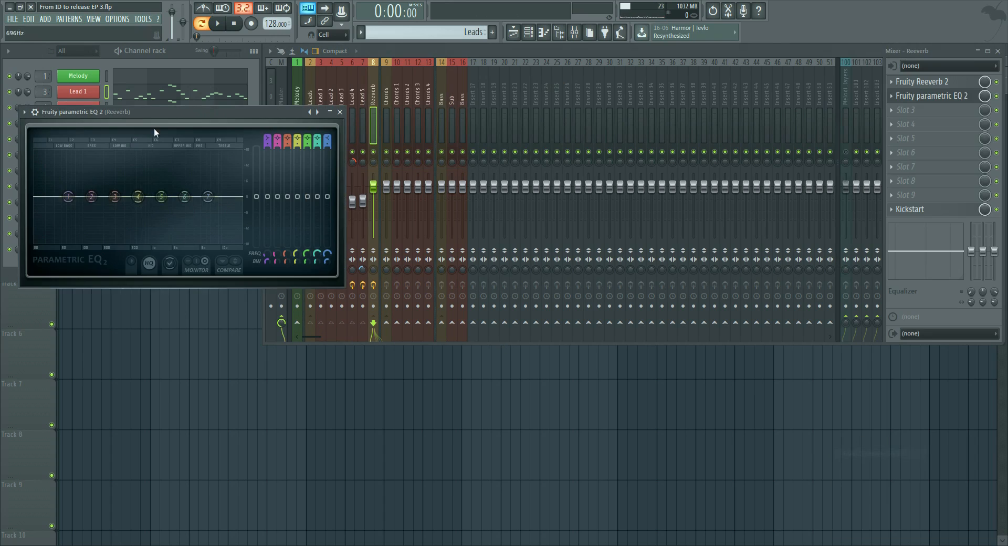
# Step: Shape the Reeverb track's EQ during playback by cutting bands 1 to 4 for the lows and raising bands 6 and 7 for the highs
pyautogui.moveTo(178, 111); pyautogui.dragTo(578, 100)
pyautogui.moveTo(614, 188); pyautogui.dragTo(588, 165)
pyautogui.moveTo(474, 188); pyautogui.dragTo(489, 232)
pyautogui.press('space')
pyautogui.moveTo(522, 191); pyautogui.dragTo(545, 192)
pyautogui.moveTo(588, 165)
pyautogui.mouseDown()
pyautogui.moveTo(609, 142)
pyautogui.moveTo(588, 166)
pyautogui.mouseUp()
pyautogui.press('space')
pyautogui.moveTo(489, 231); pyautogui.dragTo(497, 232)
pyautogui.press('space')
pyautogui.moveTo(545, 192); pyautogui.dragTo(548, 209)
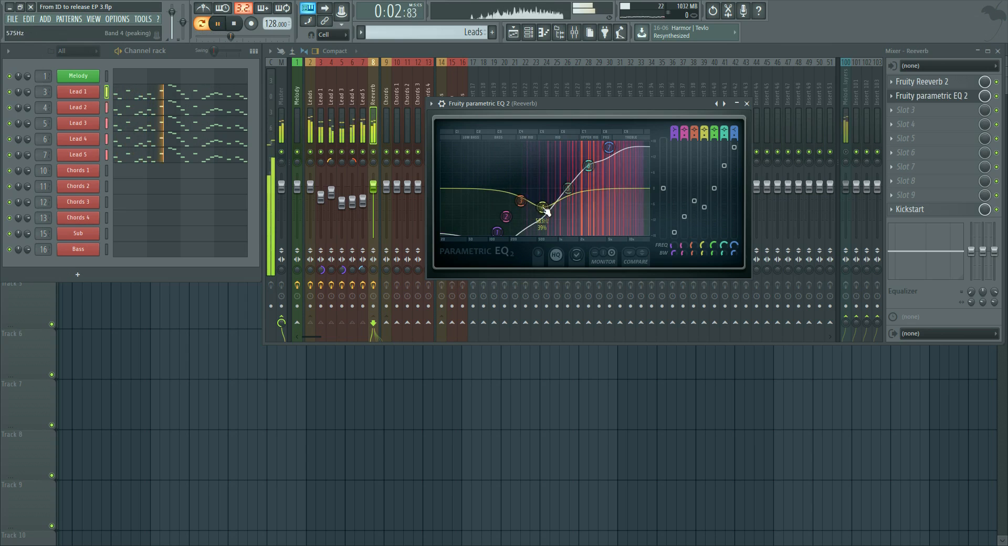
pyautogui.press('space')
# Step: Close the Reeverb track's plugin windows and unmute the Melodic layers track for playback
pyautogui.click(944, 84)
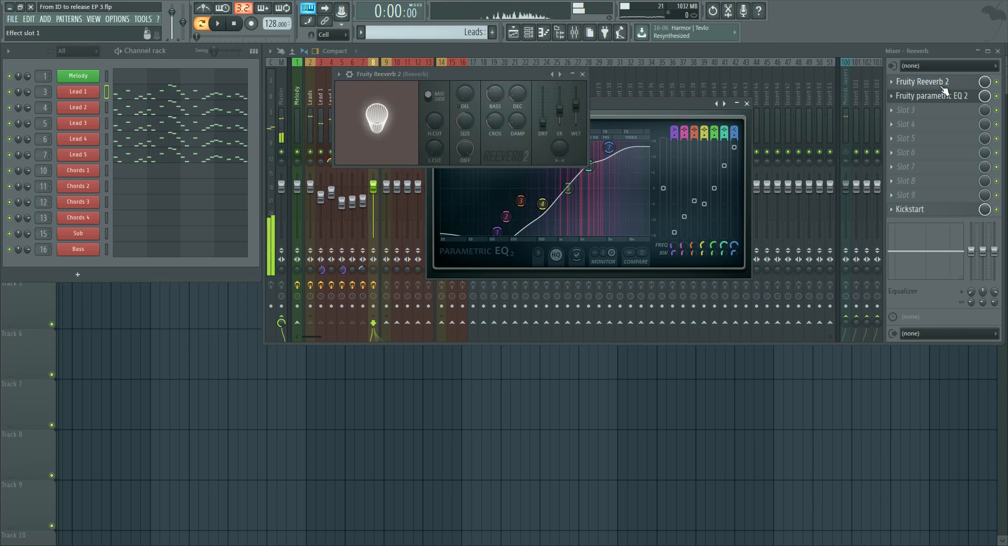
pyautogui.click(584, 76)
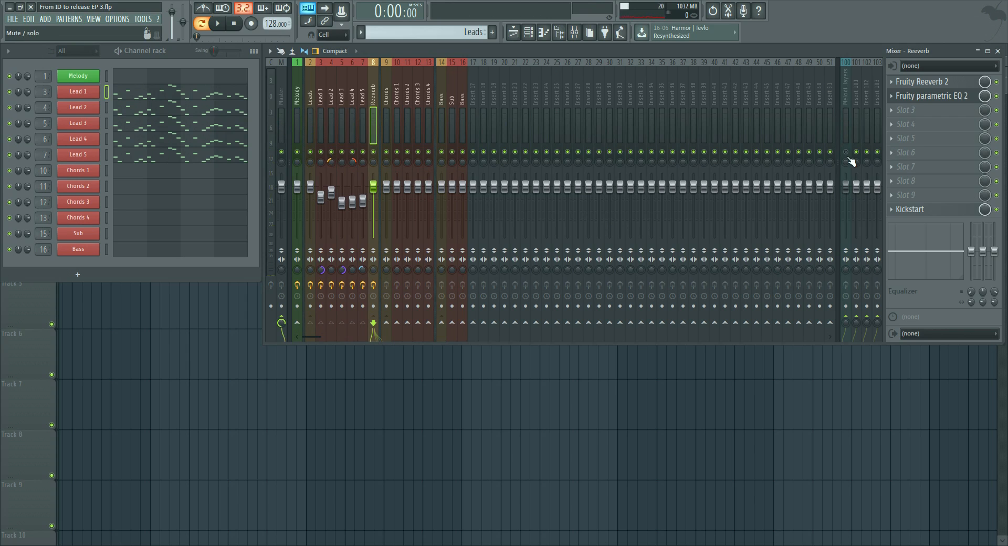
pyautogui.press('space')
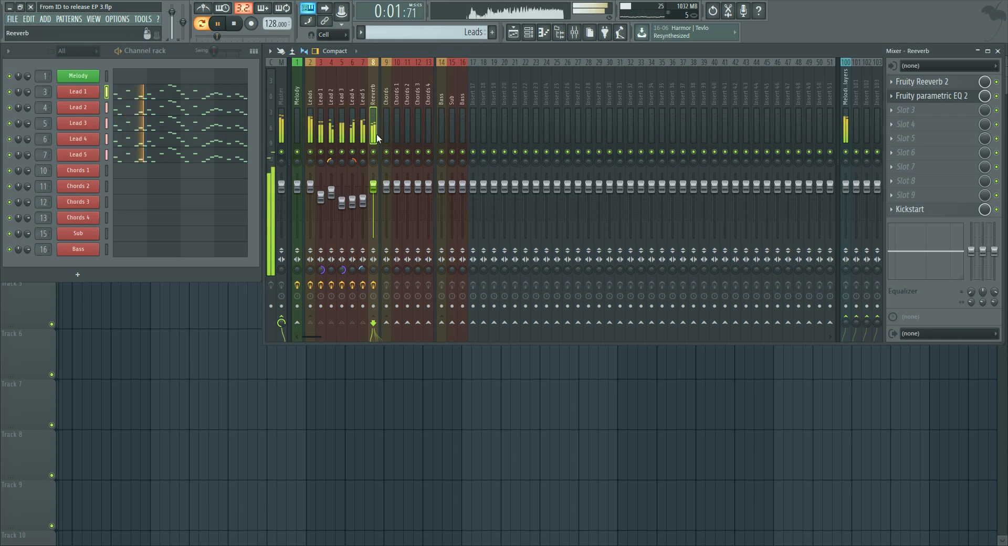
# Step: Set the Reeverb track's stereo separation to 36% separated and the wet level of its Fruity Reeverb 2 to 62%
pyautogui.moveTo(372, 270); pyautogui.dragTo(372, 284)
pyautogui.press('space')
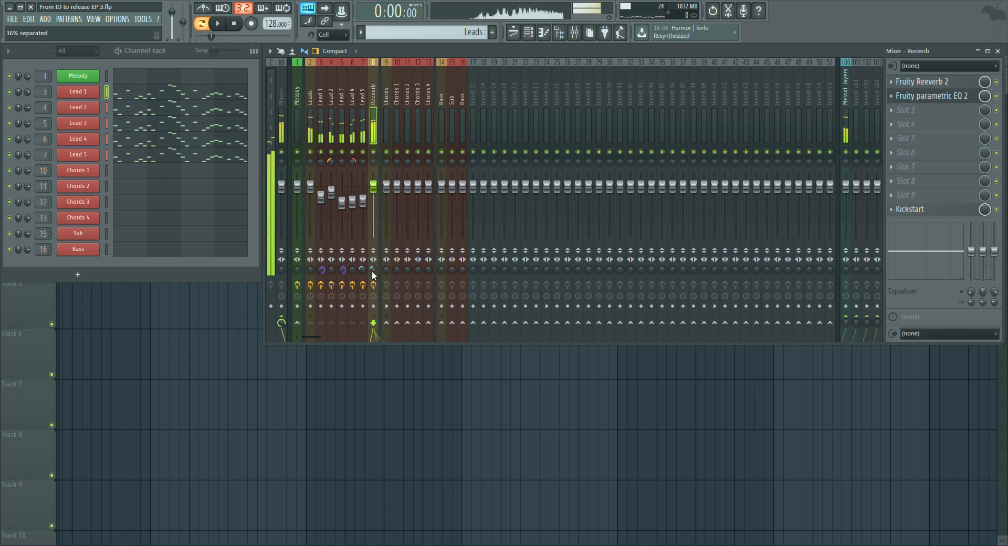
pyautogui.click(945, 81)
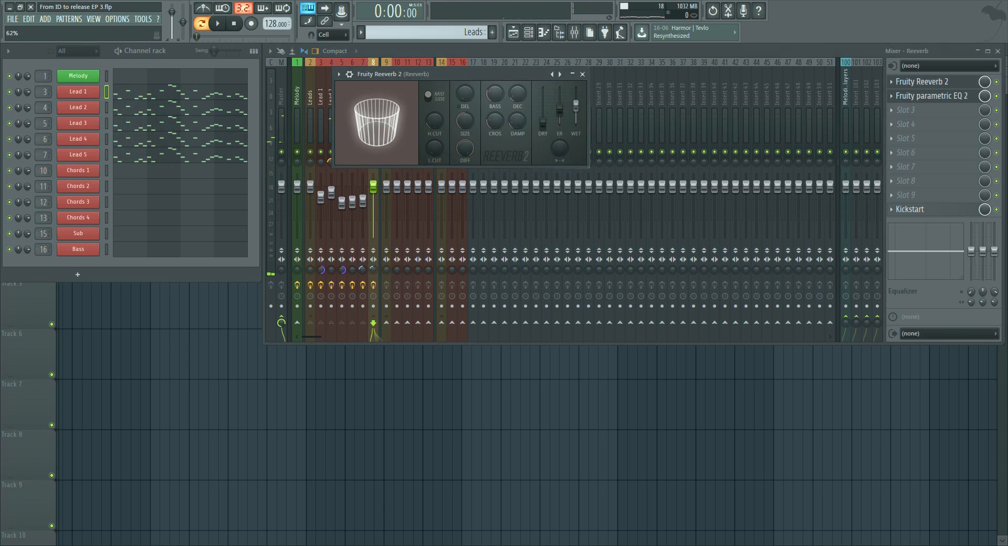
pyautogui.click(582, 74)
# Step: Load Kickstart in slot 10 of the Leads group track and set its mix to 88%
pyautogui.click(312, 127)
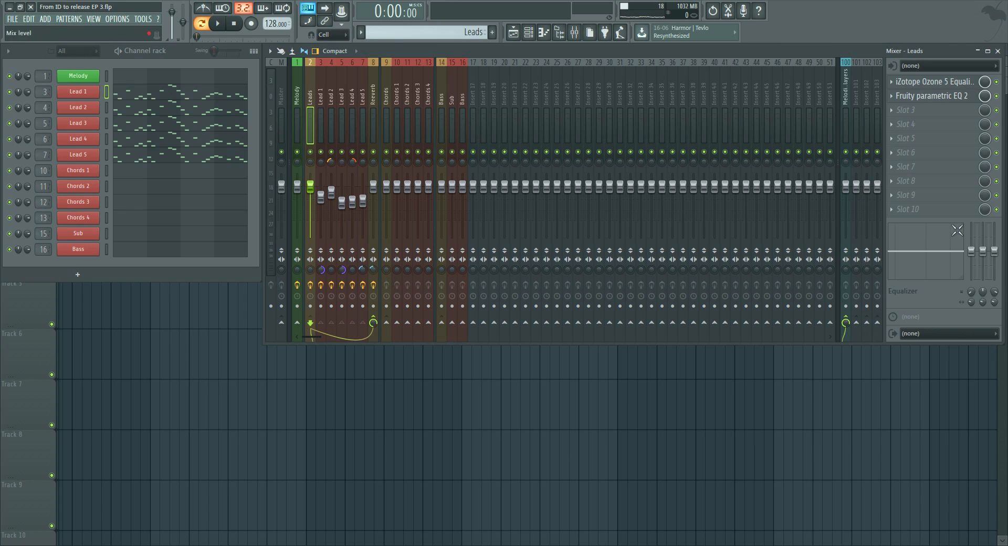
pyautogui.click(918, 210)
pyautogui.click(853, 325)
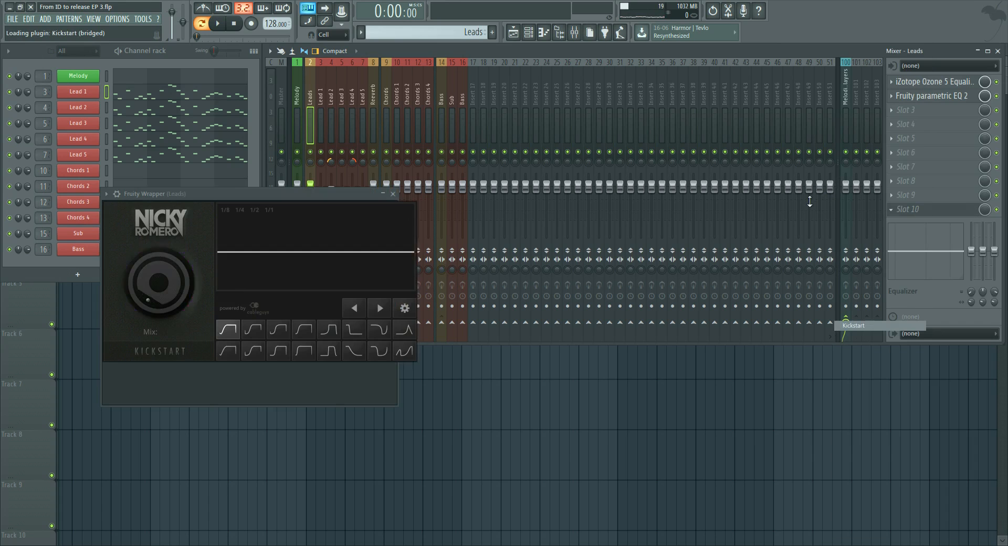
pyautogui.moveTo(380, 195); pyautogui.dragTo(740, 133)
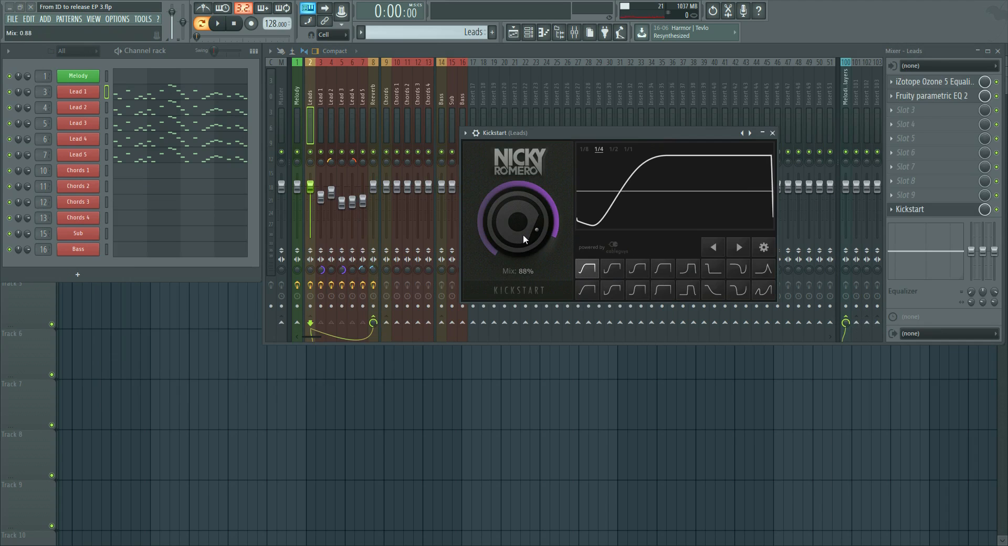
# Step: Close Kickstart and slightly lower the Reeverb track's volume while playing the leads
pyautogui.press('space')
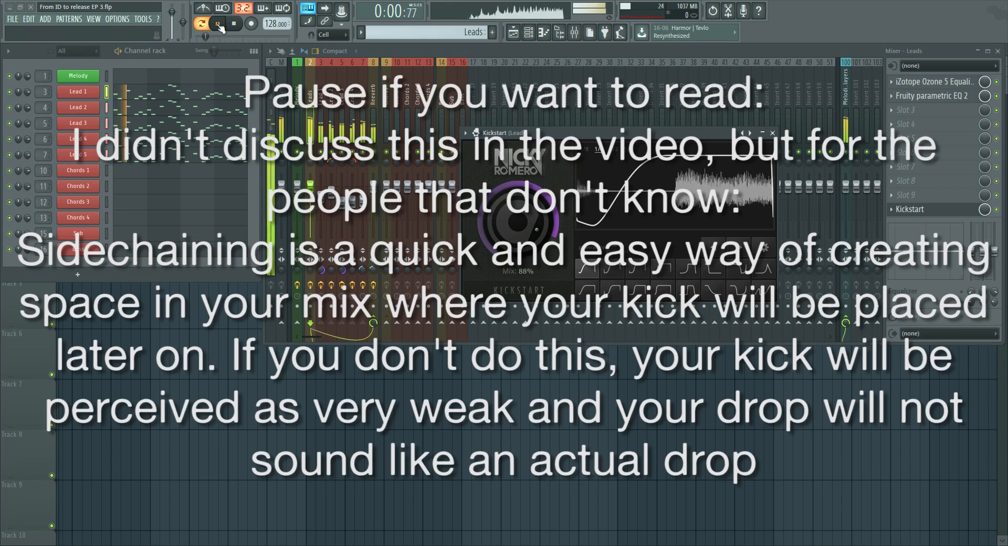
pyautogui.click(772, 133)
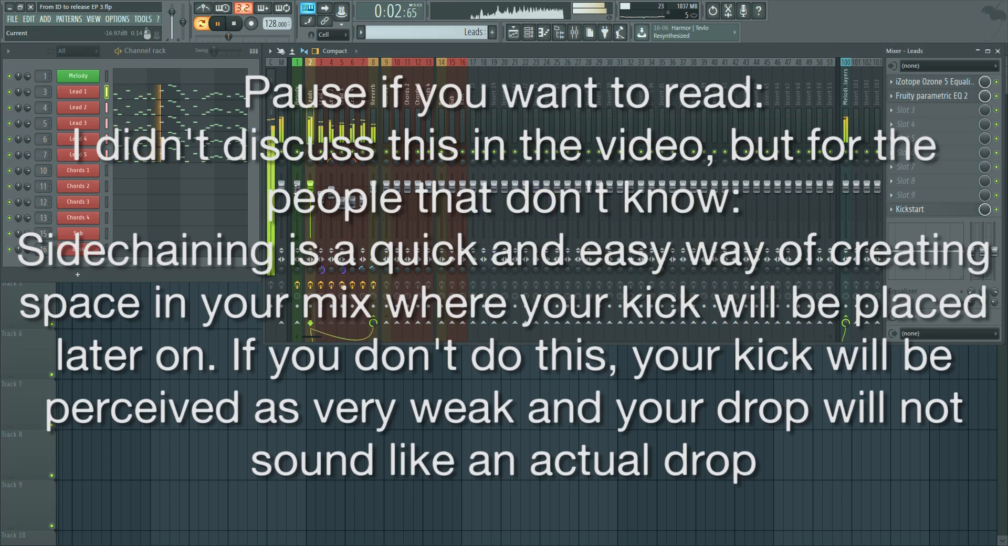
pyautogui.moveTo(372, 185); pyautogui.dragTo(372, 188)
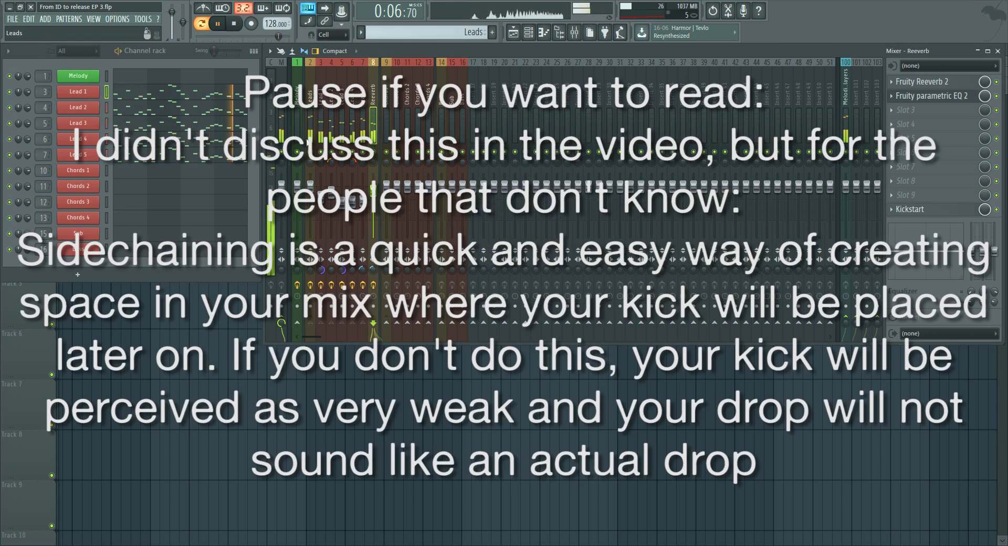
pyautogui.press('space')
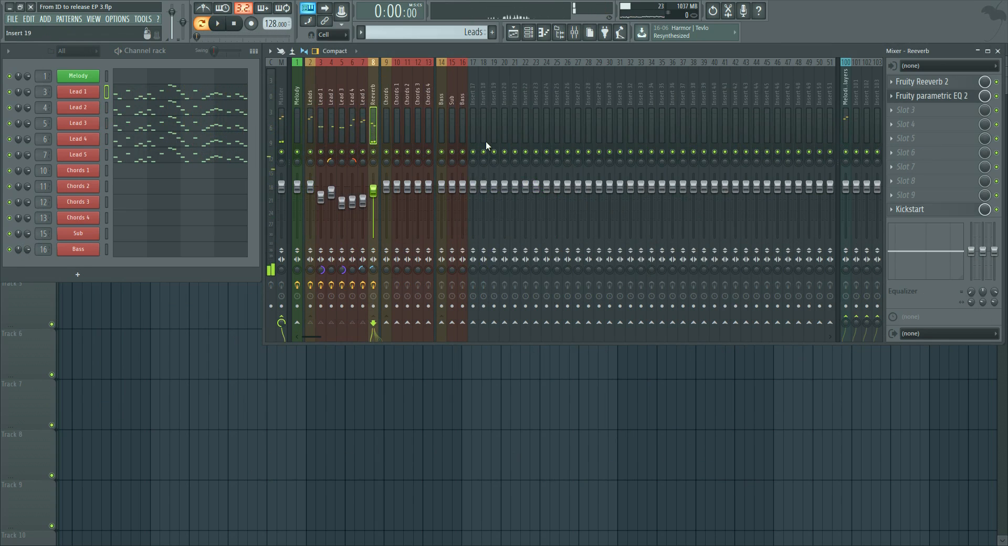
# Step: Load Maximus in slot 3 of the Leads group track and apply its Clear master RMS preset
pyautogui.click(311, 131)
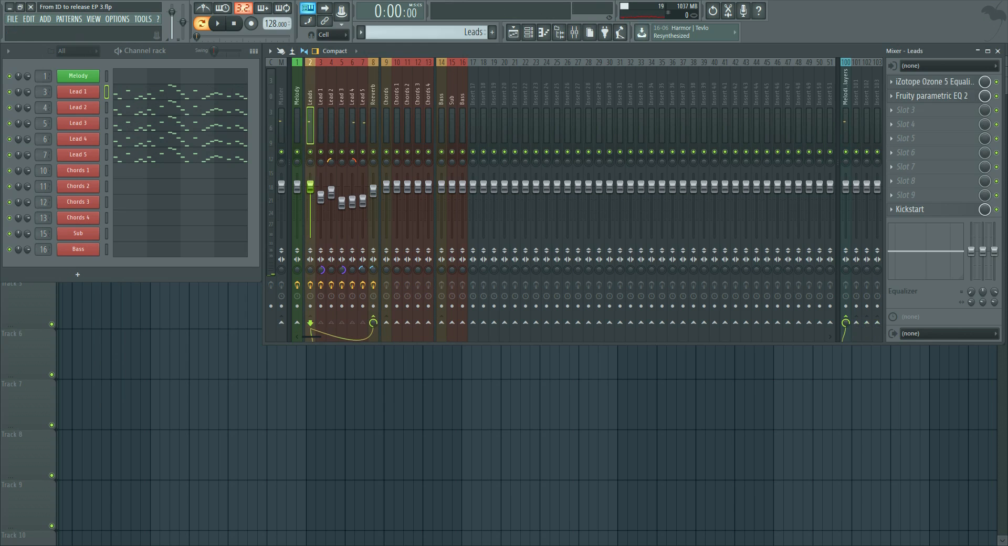
pyautogui.click(937, 115)
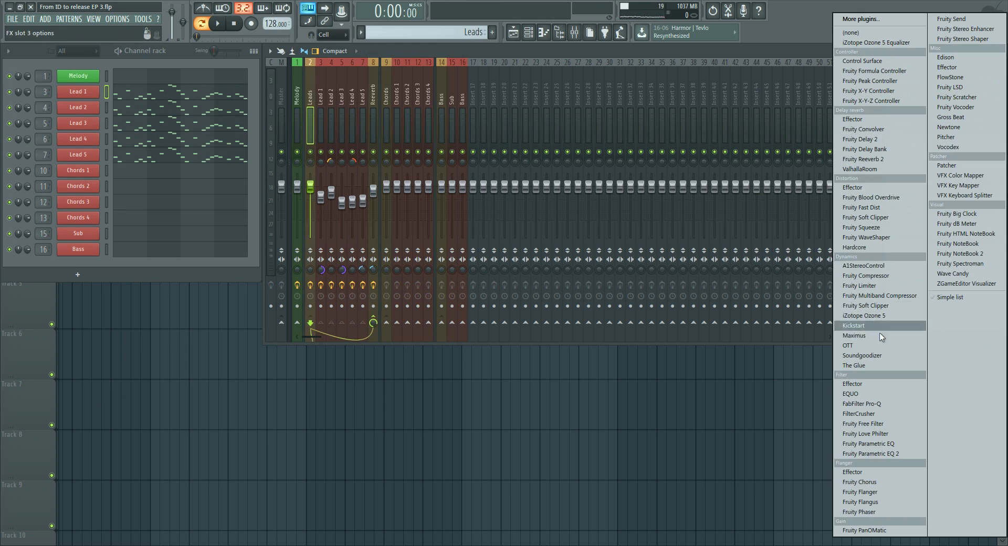
pyautogui.click(853, 336)
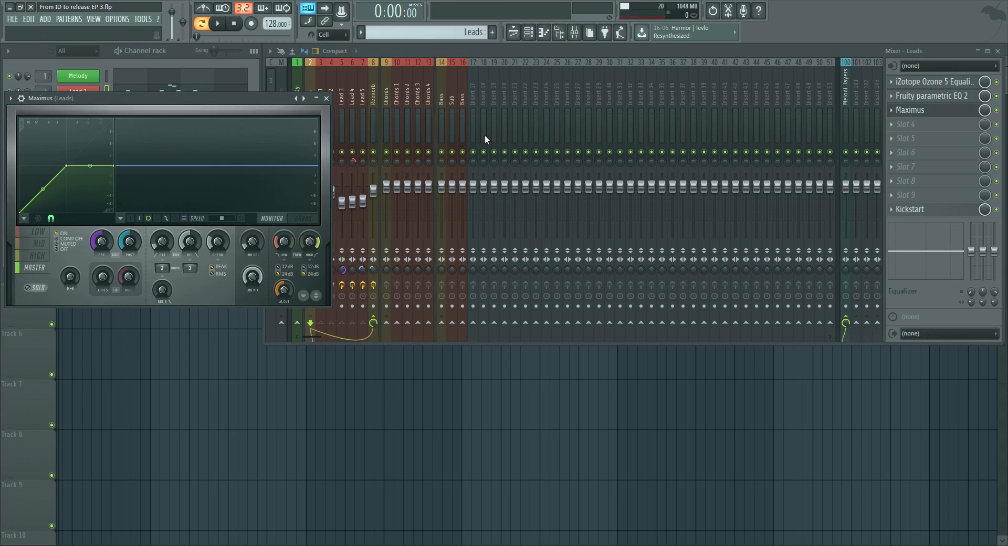
pyautogui.moveTo(246, 104); pyautogui.dragTo(766, 98)
pyautogui.click(529, 91)
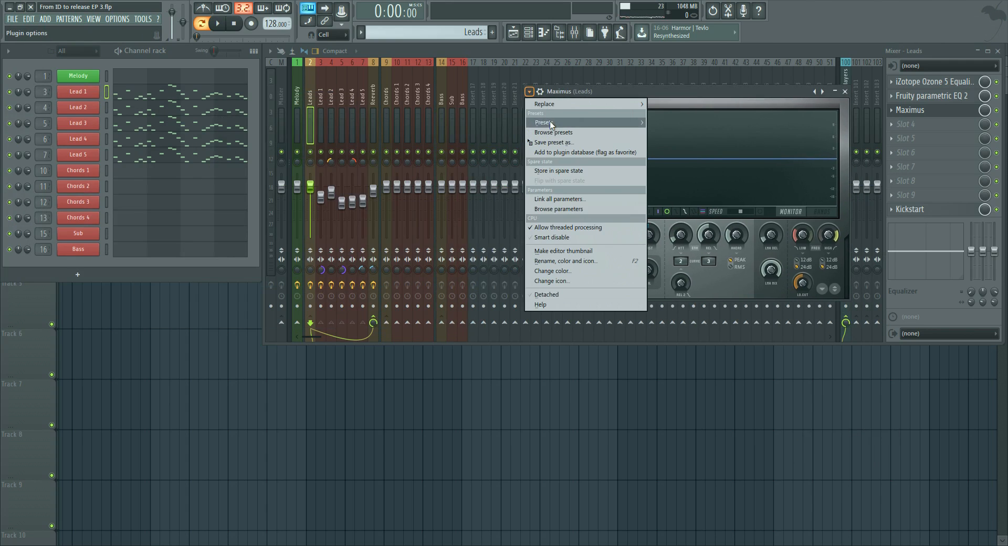
pyautogui.moveTo(552, 124)
pyautogui.click(699, 292)
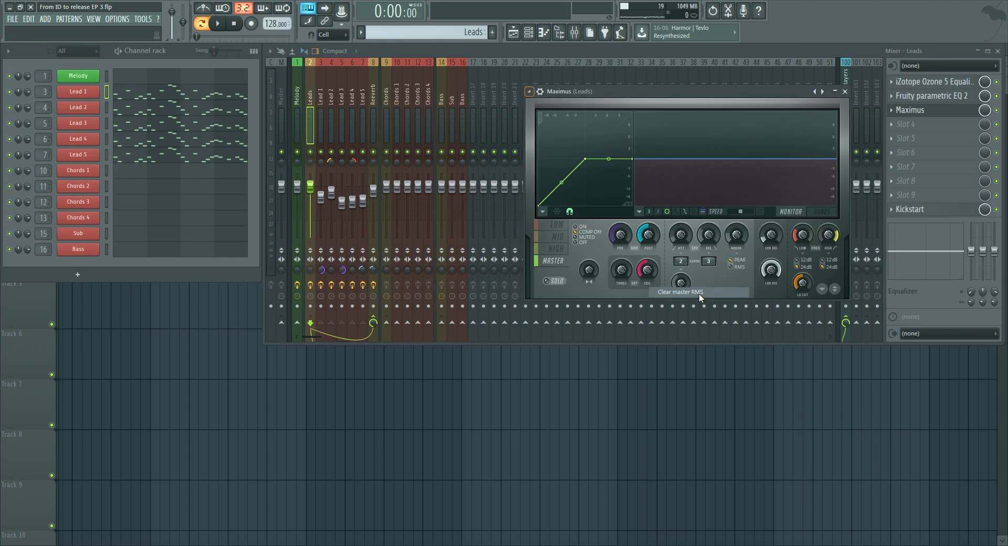
pyautogui.moveTo(695, 103); pyautogui.dragTo(601, 133)
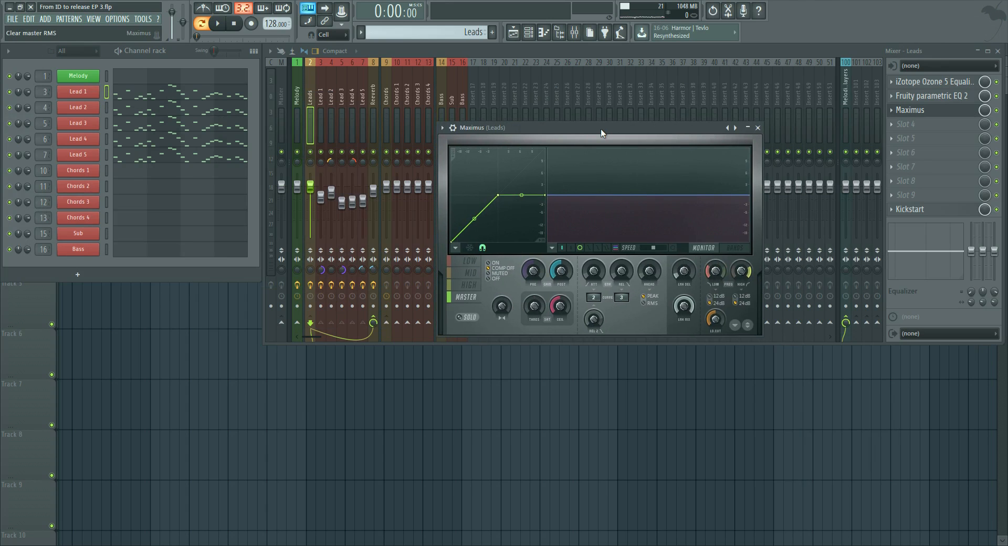
# Step: Play the leads pattern to audition Maximus on the Leads group track
pyautogui.moveTo(602, 133); pyautogui.dragTo(657, 105)
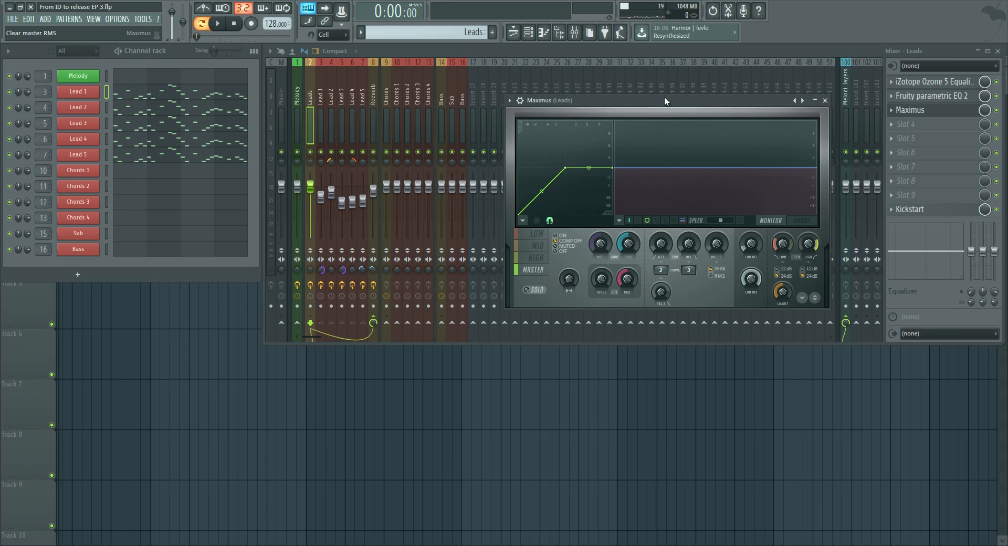
pyautogui.press('space')
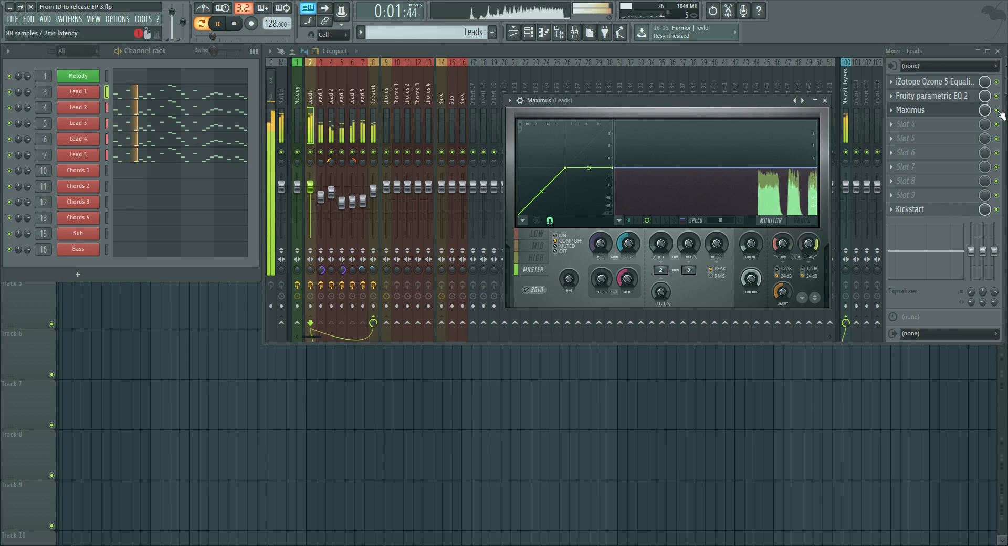
pyautogui.press('Escape')
pyautogui.press('space')
pyautogui.click(937, 111)
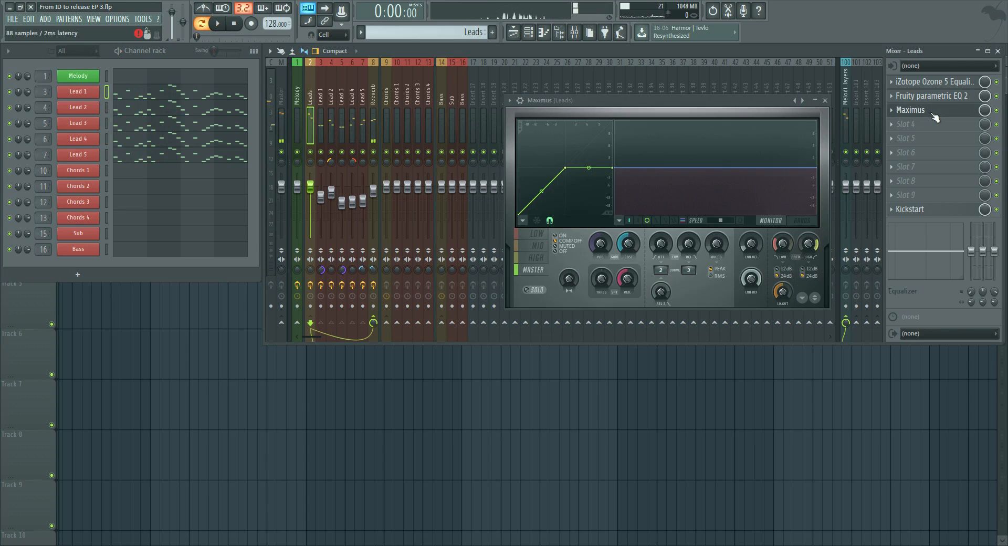
# Step: Load Sausage Fattener from the installed VST effects of the plugin database into slot 3 of the Leads group track, replacing Maximus
pyautogui.click(560, 32)
pyautogui.click(126, 62)
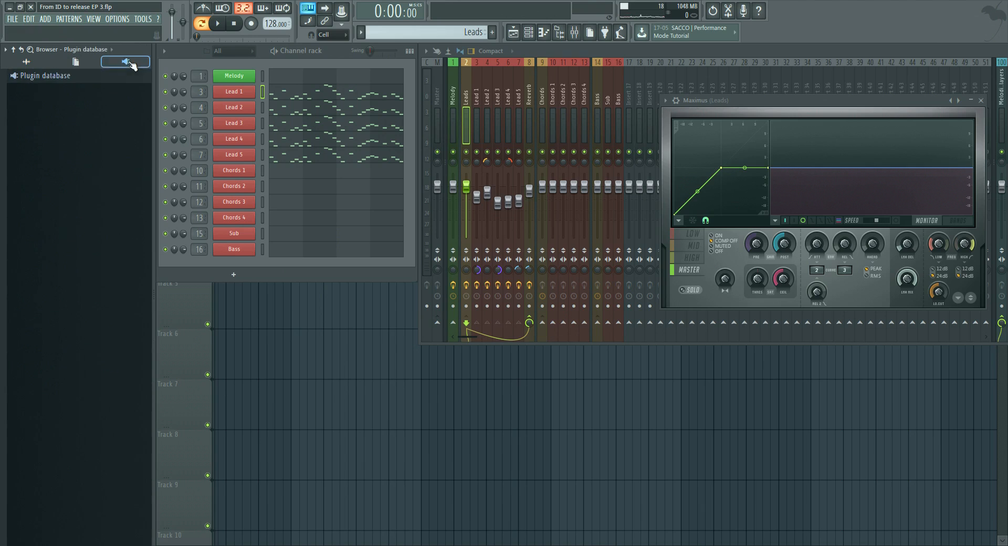
pyautogui.click(42, 112)
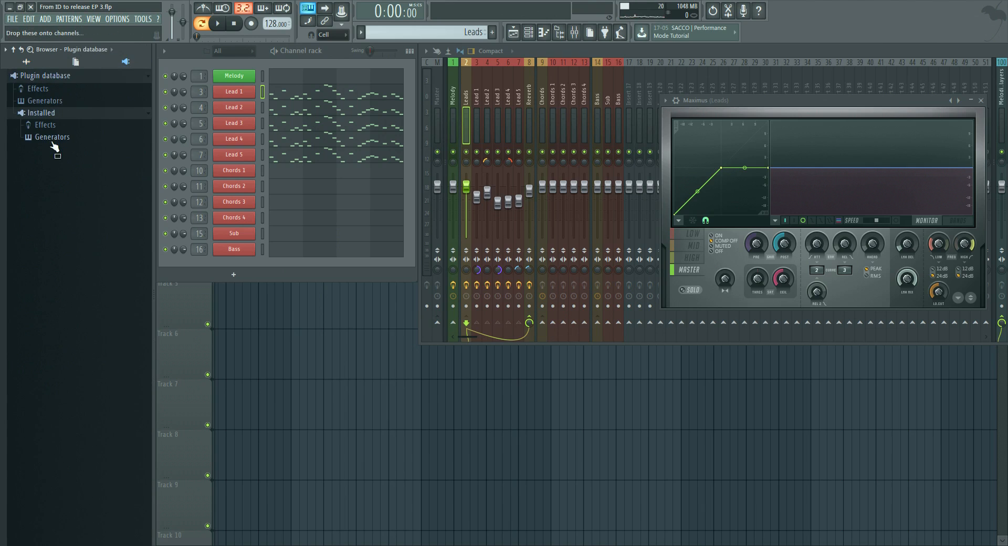
pyautogui.click(52, 137)
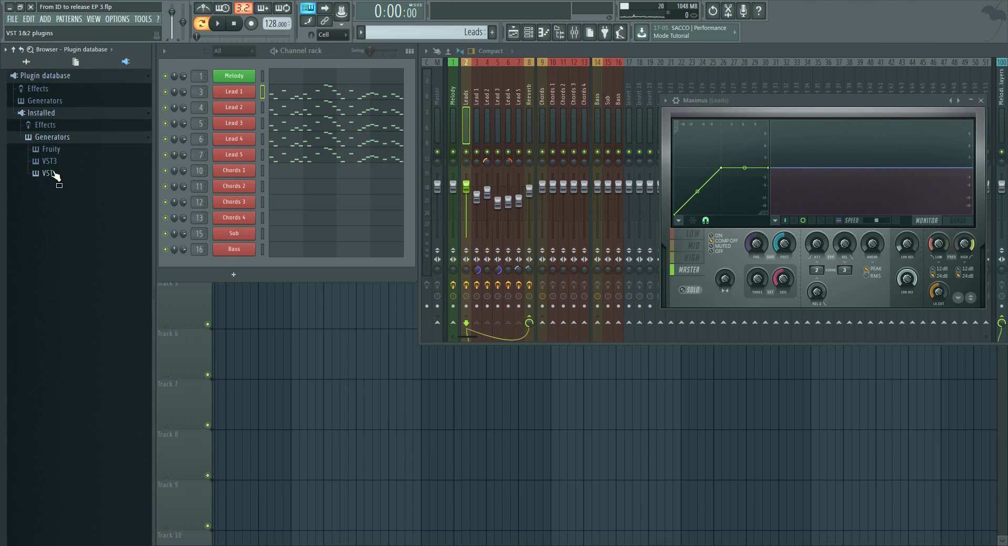
pyautogui.click(58, 127)
pyautogui.click(59, 161)
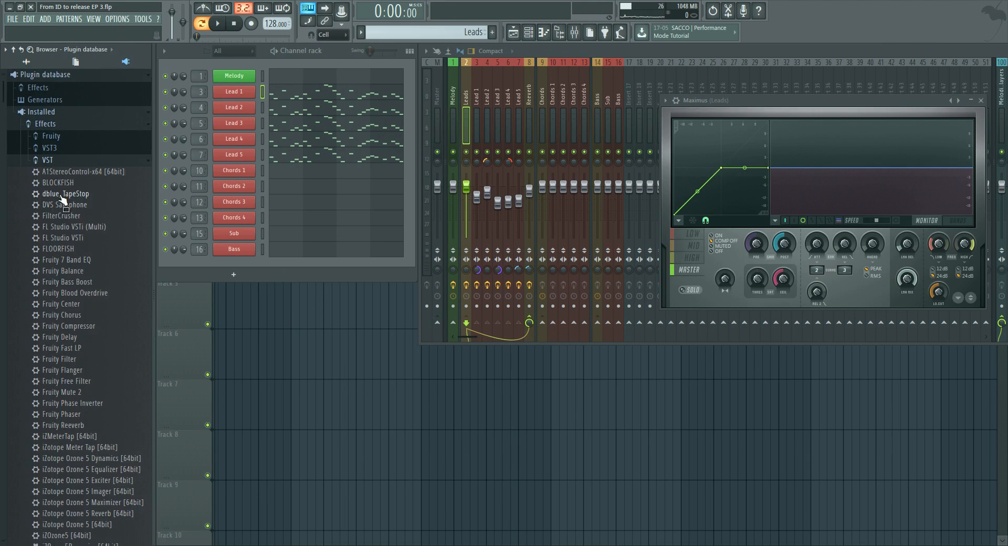
pyautogui.scroll(-8, 79, 179)
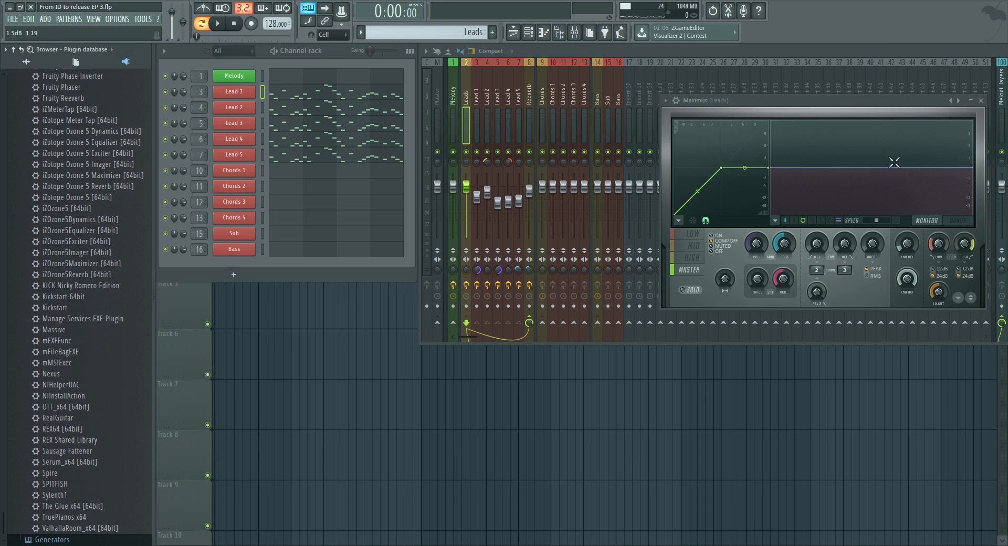
pyautogui.moveTo(91, 455); pyautogui.dragTo(986, 109)
pyautogui.moveTo(889, 111); pyautogui.dragTo(889, 112)
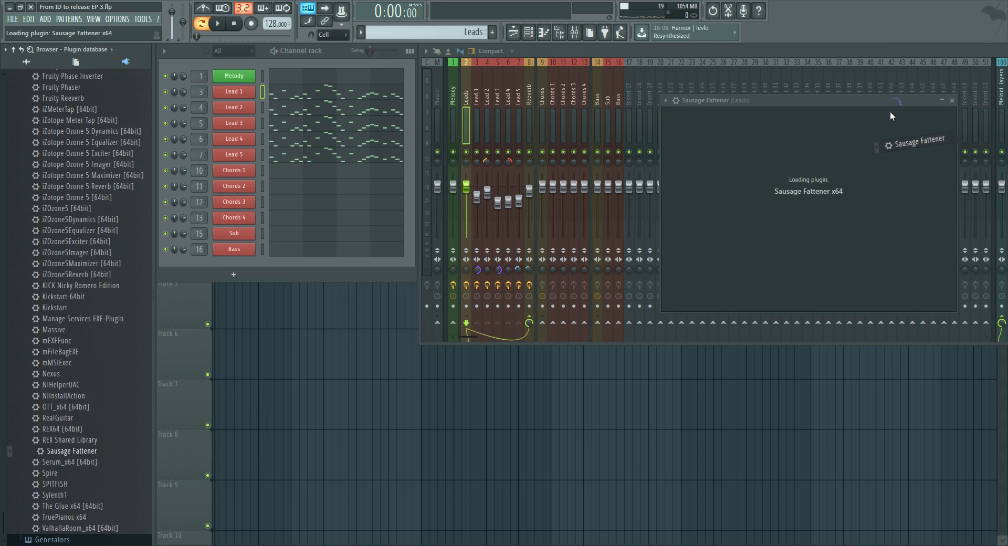
pyautogui.click(559, 33)
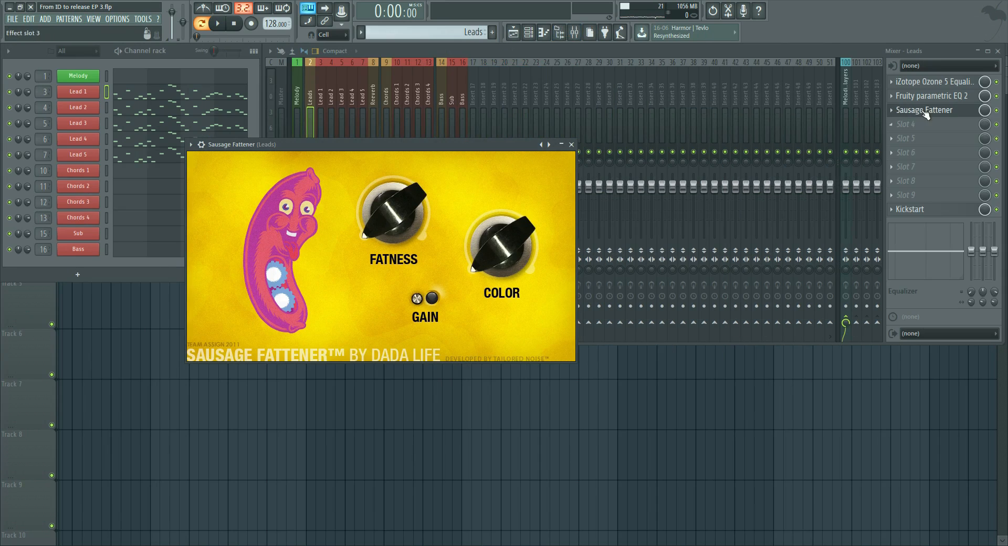
# Step: Insert Maximus ahead of Sausage Fattener on the Leads group track and apply its Clear master RMS preset
pyautogui.rightClick(925, 112)
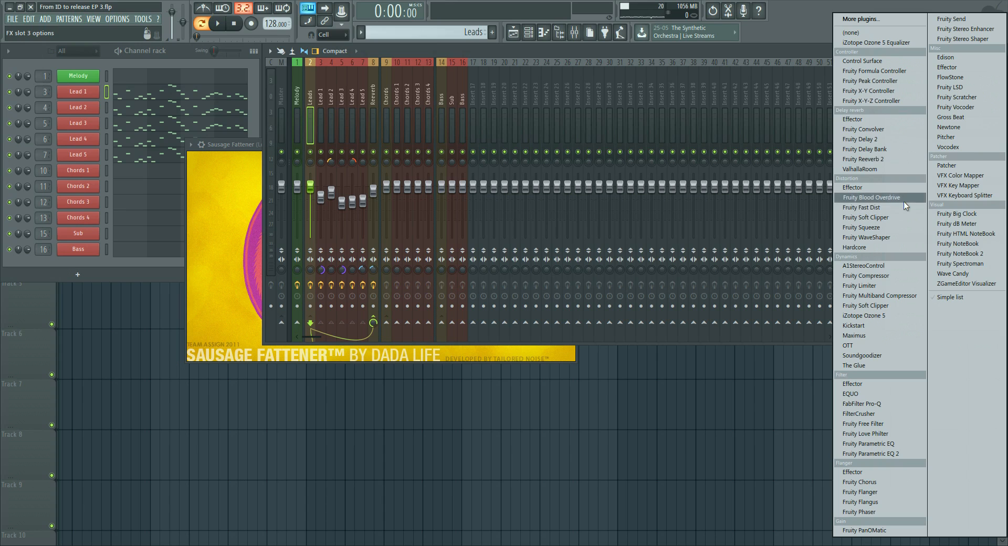
pyautogui.click(880, 336)
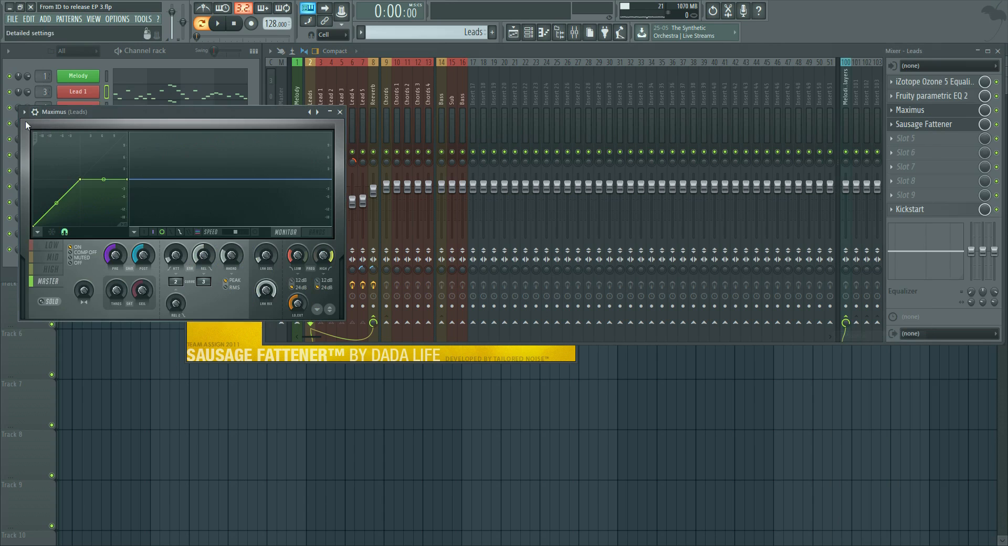
pyautogui.click(24, 111)
pyautogui.moveTo(79, 142)
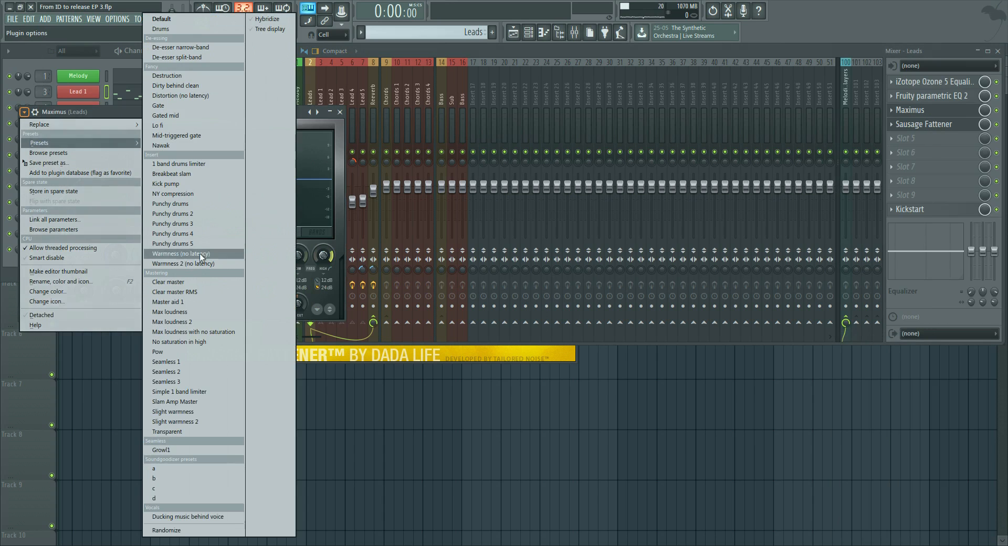
pyautogui.click(203, 292)
pyautogui.click(340, 112)
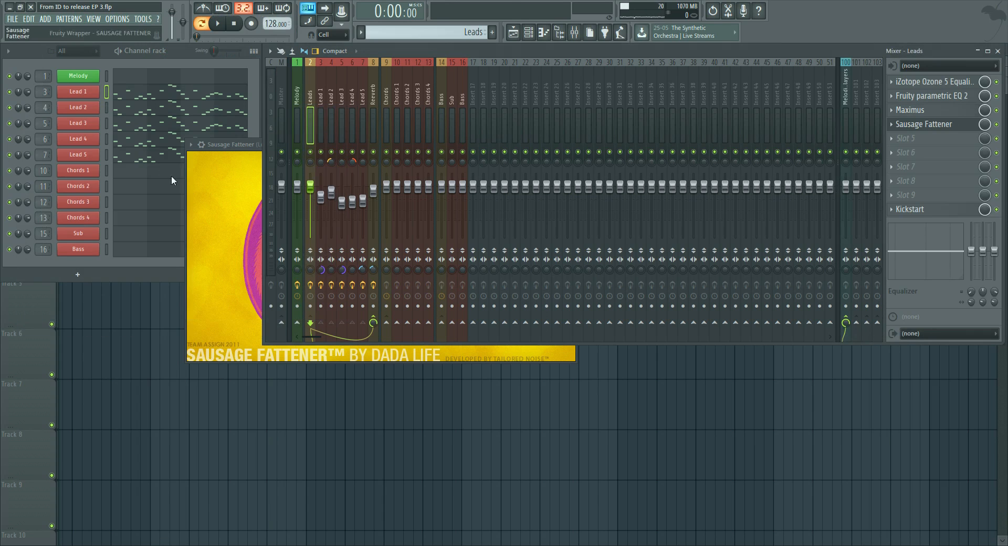
# Step: While playing the leads, set Sausage Fattener's fatness to 13% and lower its gain to 0.410
pyautogui.press('space')
pyautogui.click(234, 151)
pyautogui.moveTo(245, 150); pyautogui.dragTo(345, 113)
pyautogui.moveTo(498, 158)
pyautogui.mouseDown()
pyautogui.moveTo(498, 134)
pyautogui.moveTo(498, 151)
pyautogui.mouseUp()
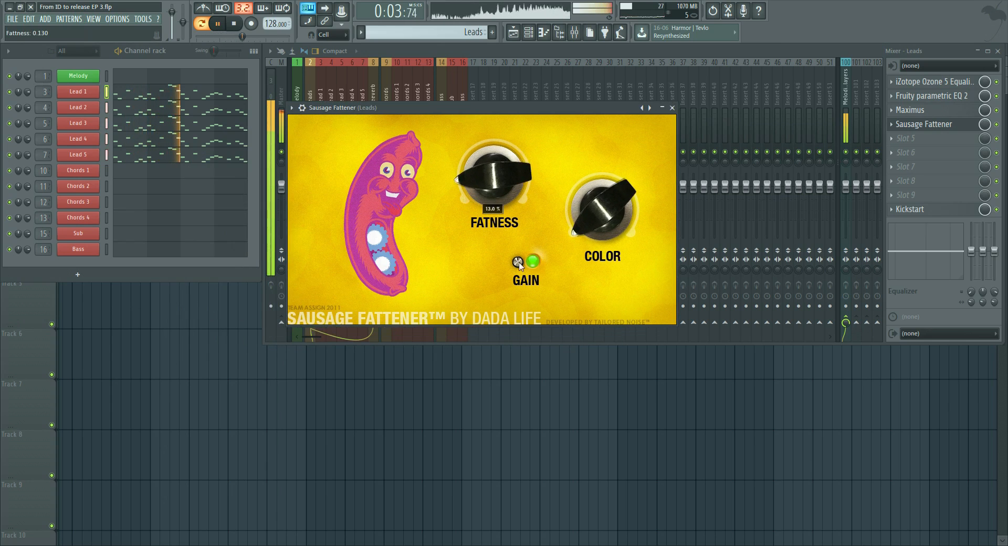
pyautogui.moveTo(517, 262); pyautogui.dragTo(514, 291)
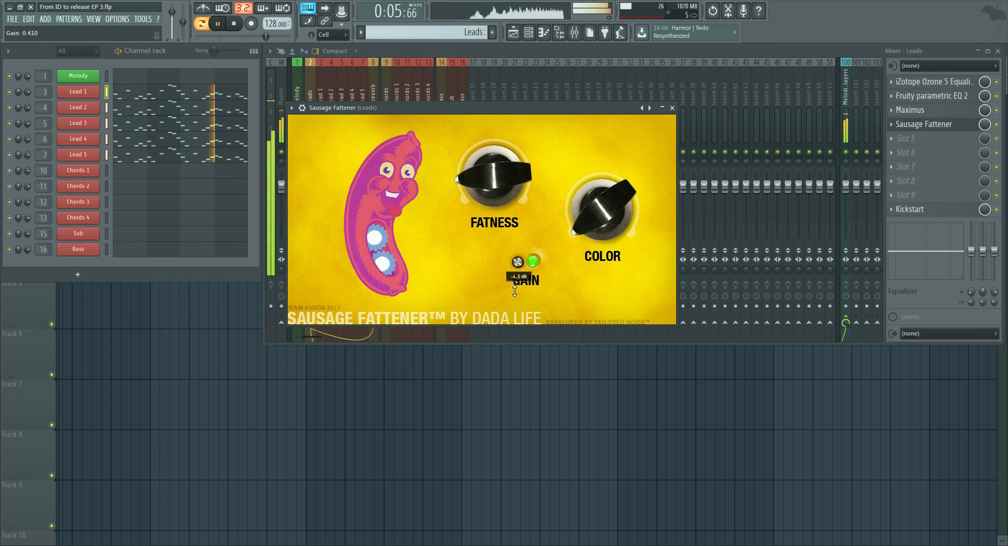
# Step: Move iZotope Ozone 5 Equalizer to slot 4 of the Leads group track, after Sausage Fattener
pyautogui.click(945, 80)
pyautogui.click(965, 79)
pyautogui.moveTo(966, 78); pyautogui.dragTo(961, 126)
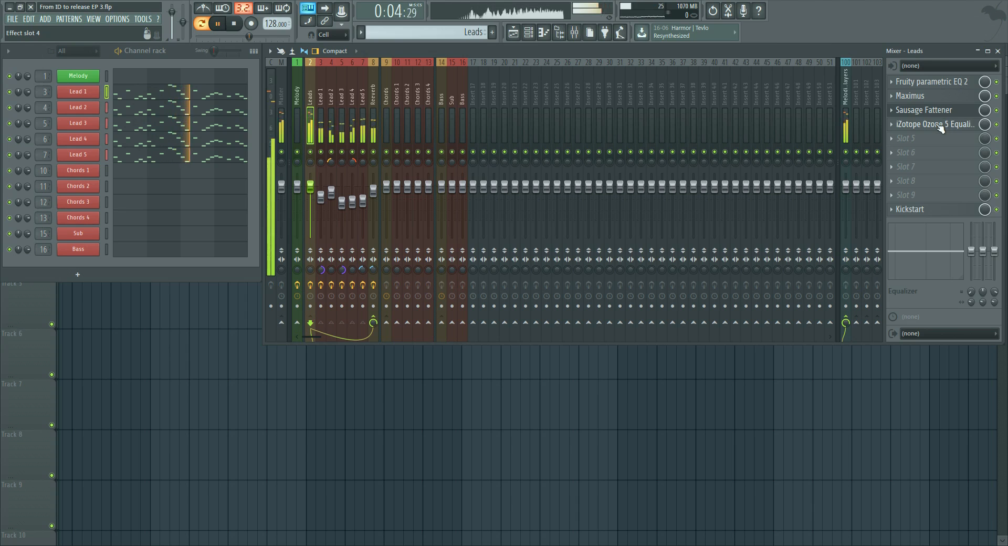
pyautogui.press('space')
# Step: Check the bands and playing spectrum of the Leads group track's iZotope Ozone 5 Equalizer
pyautogui.click(918, 125)
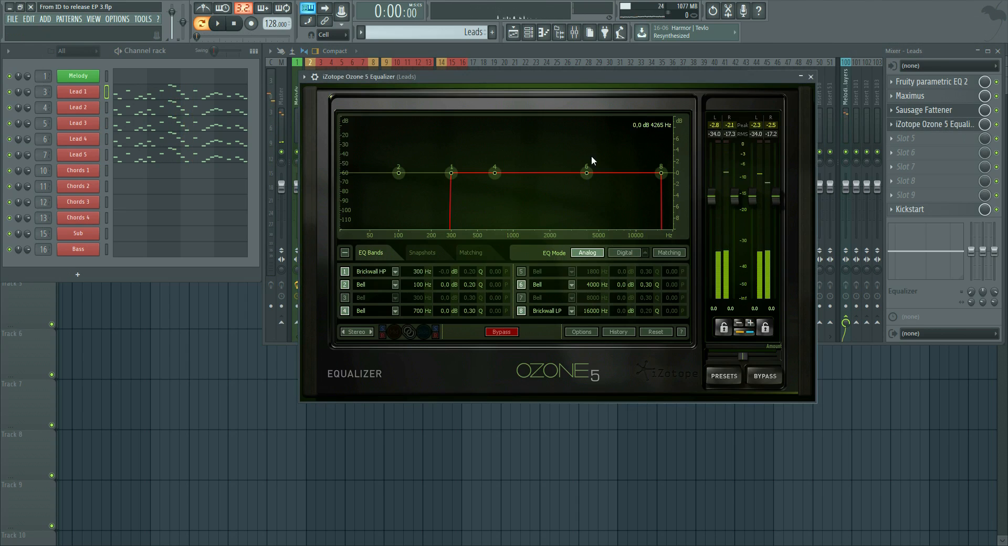
pyautogui.click(811, 77)
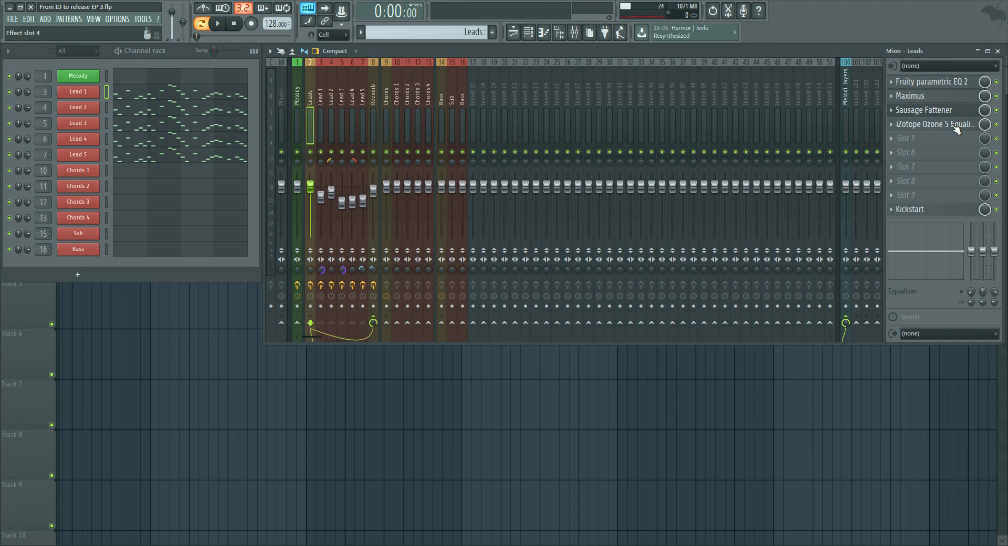
pyautogui.click(956, 129)
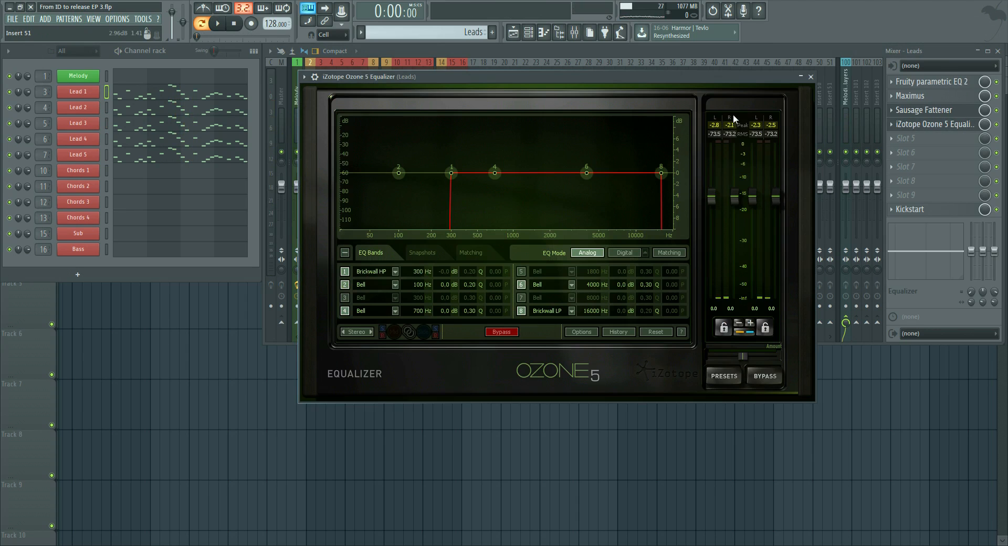
pyautogui.press('space')
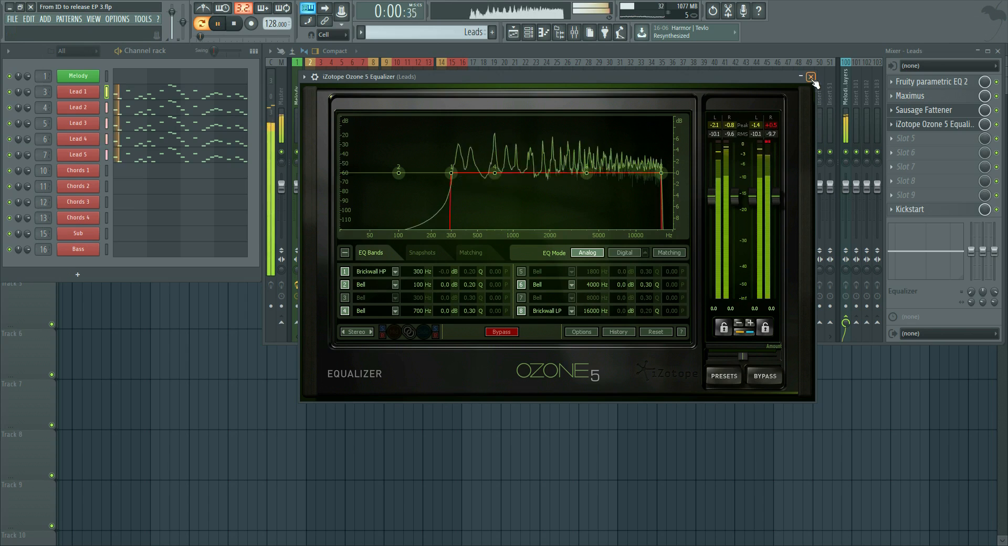
pyautogui.click(810, 77)
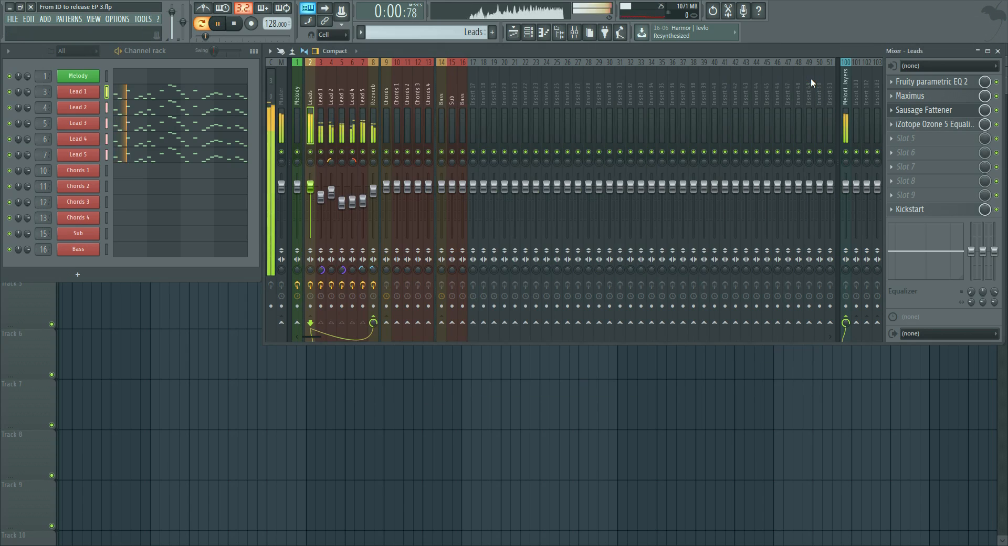
# Step: Clear the mixer and plugin windows away and play the song arrangement from bar 17 in the playlist
pyautogui.click(997, 51)
pyautogui.click(672, 108)
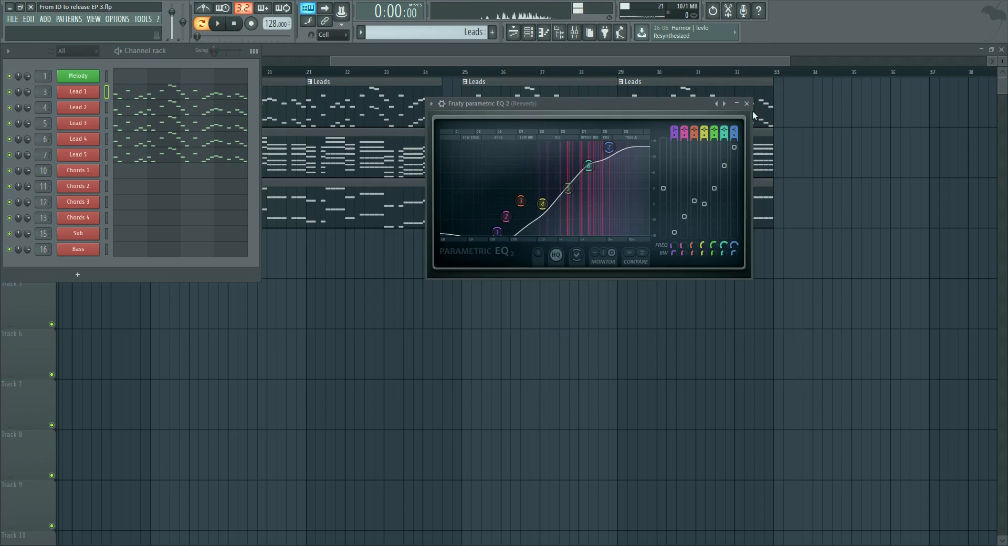
pyautogui.click(747, 104)
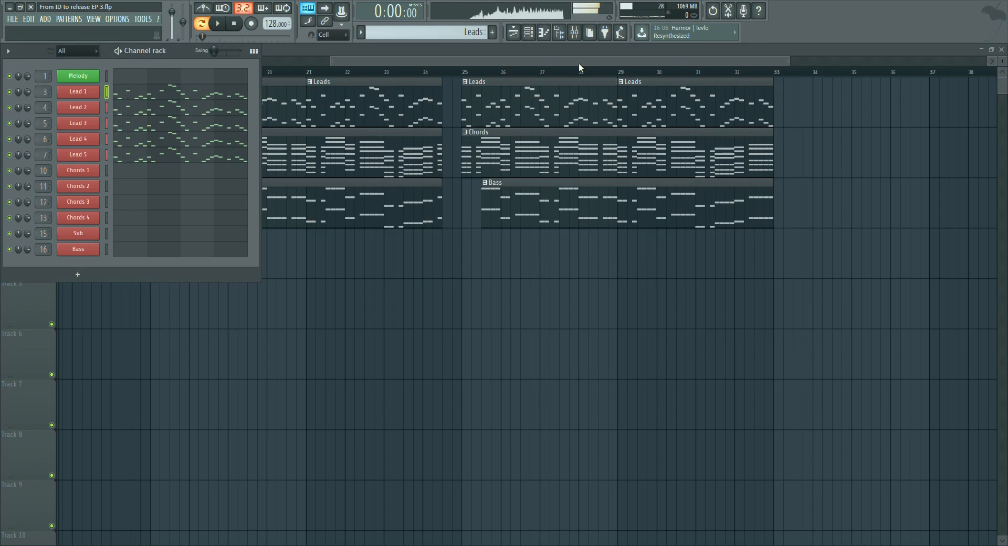
pyautogui.moveTo(536, 62); pyautogui.dragTo(499, 58)
pyautogui.click(222, 72)
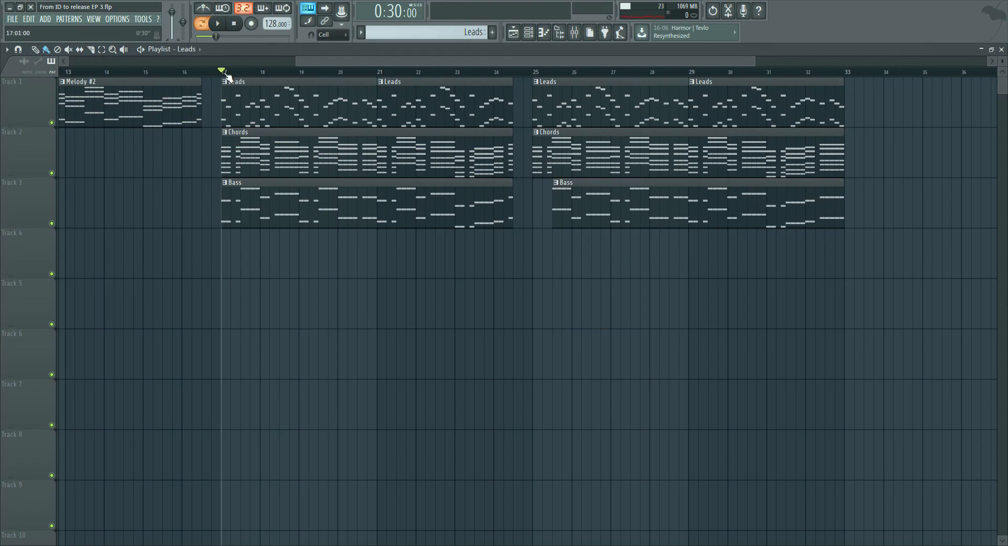
pyautogui.press('space')
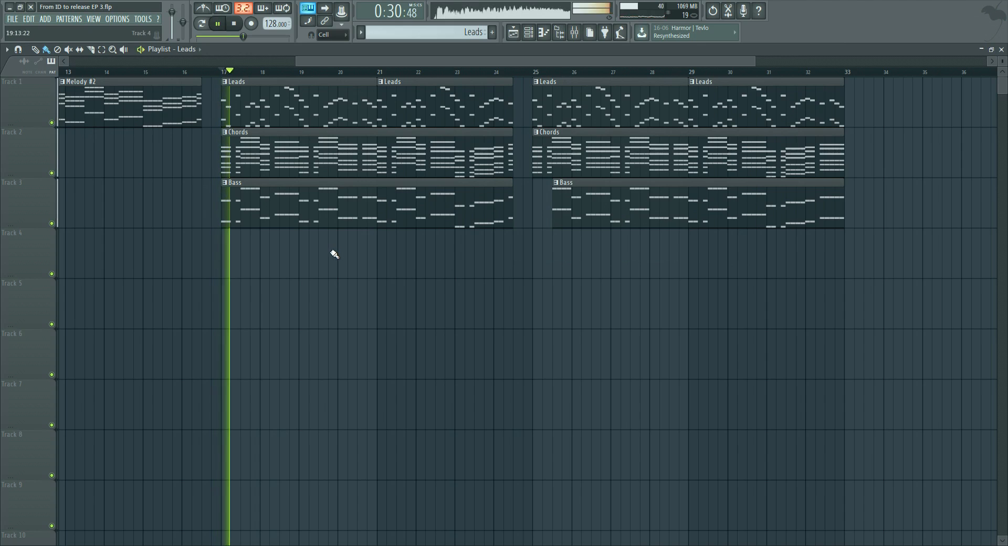
pyautogui.press('space')
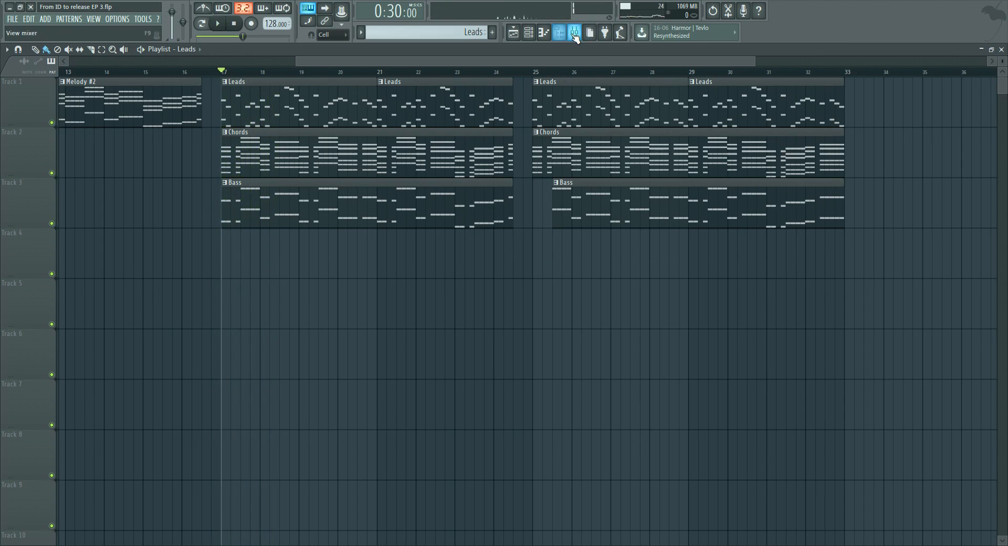
# Step: Set the decay of the Reeverb track's Fruity Reeverb 2 to 1.8 sec and lower the track's volume to 82% while playing the leads
pyautogui.click(574, 33)
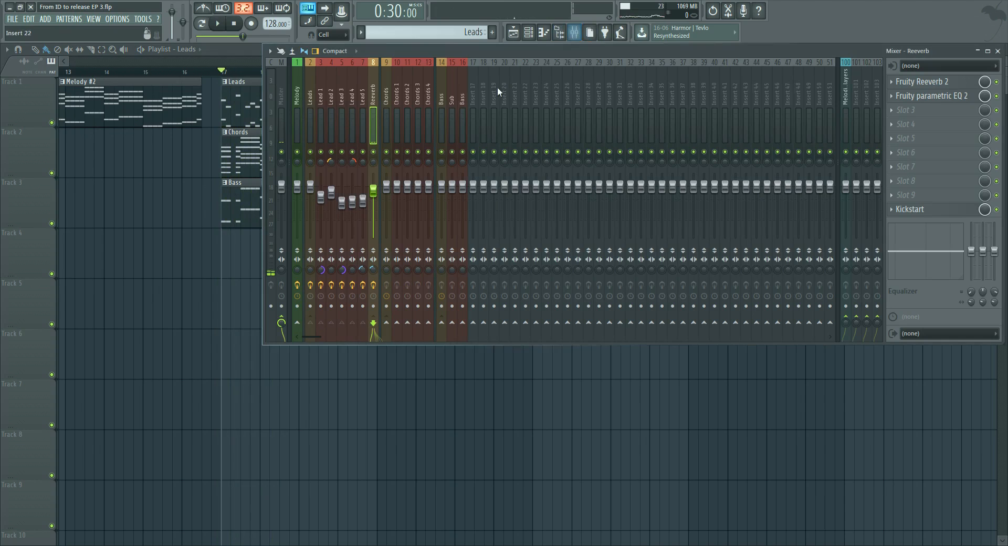
pyautogui.click(928, 84)
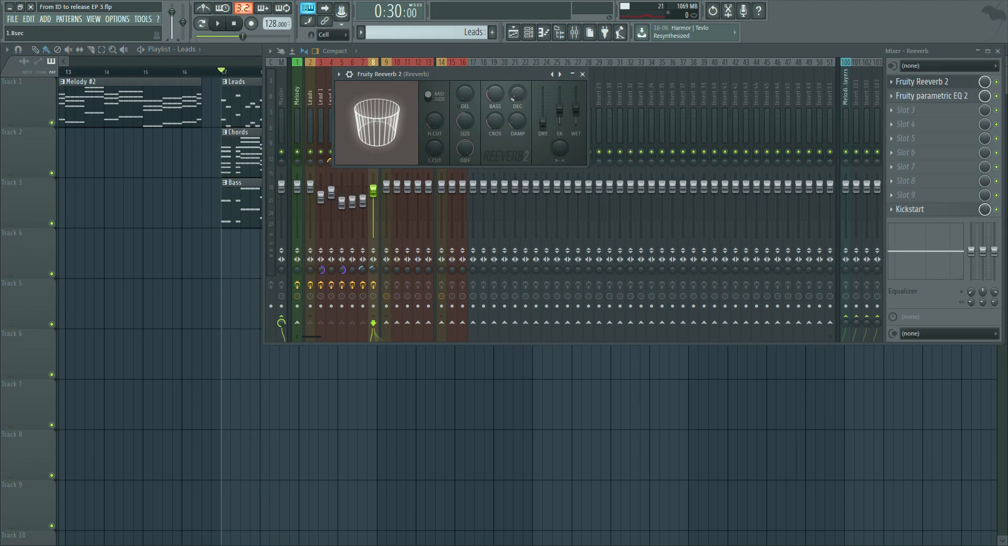
pyautogui.click(202, 23)
pyautogui.press('space')
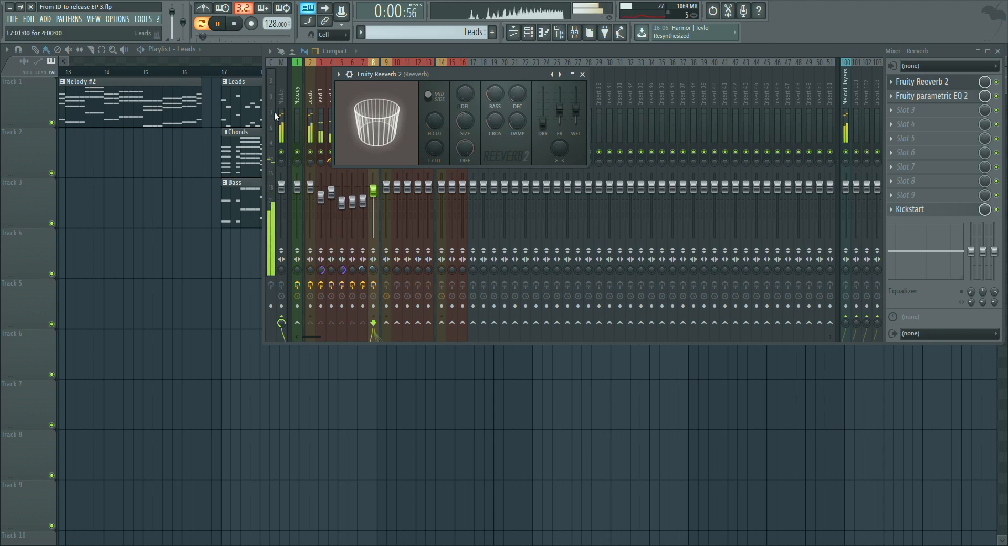
pyautogui.click(582, 74)
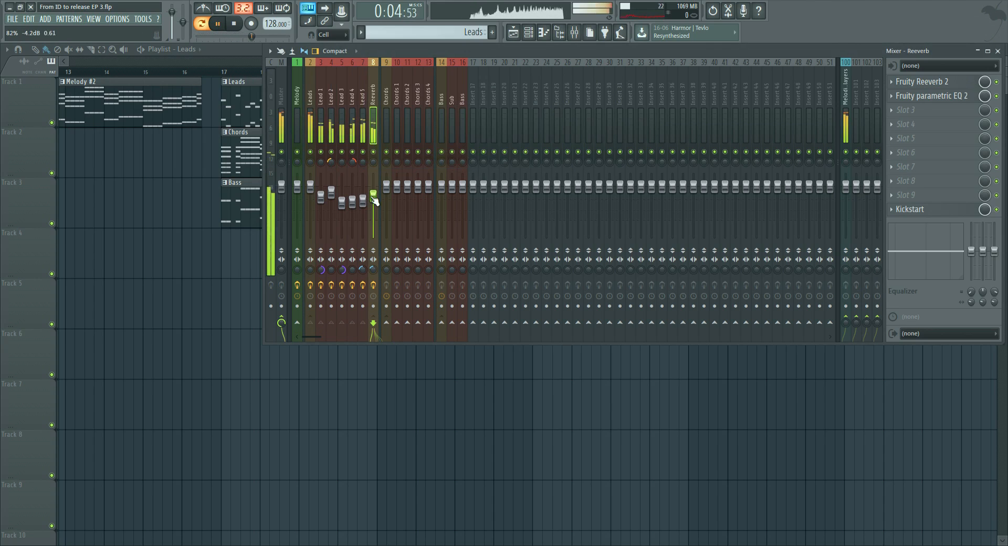
# Step: Raise band 5 of the Reeverb track's Fruity parametric EQ 2 and set its frequency to 1001 Hz
pyautogui.click(896, 100)
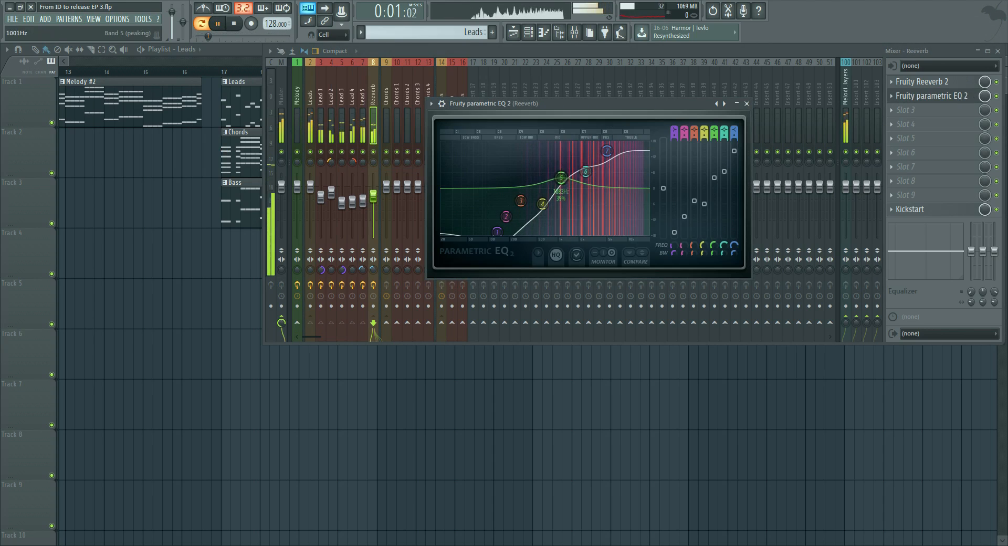
pyautogui.click(929, 83)
pyautogui.click(930, 83)
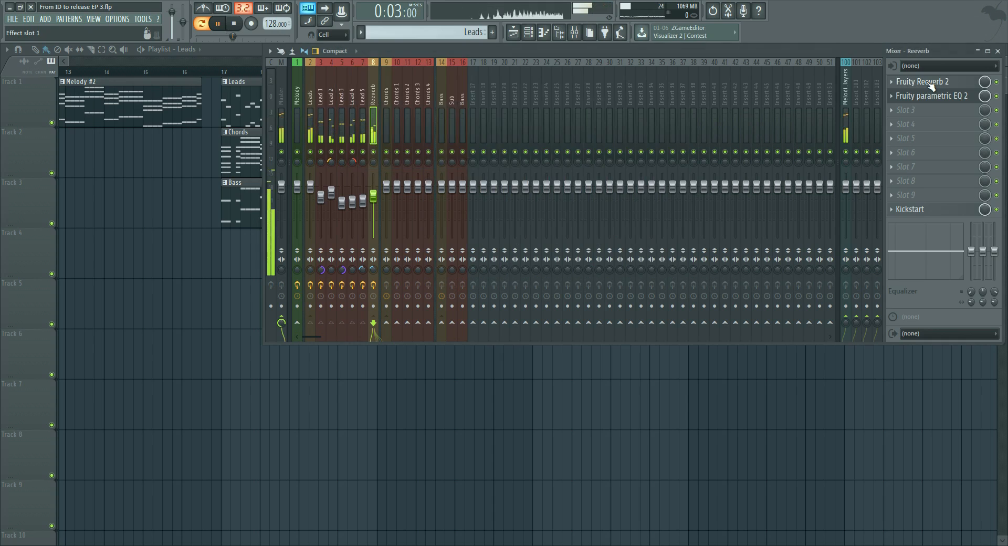
# Step: Slightly raise the wet level of the Reeverb track's Fruity Reeverb 2, set its decay to 2.1 sec and play the leads
pyautogui.click(930, 83)
pyautogui.moveTo(575, 109); pyautogui.dragTo(576, 104)
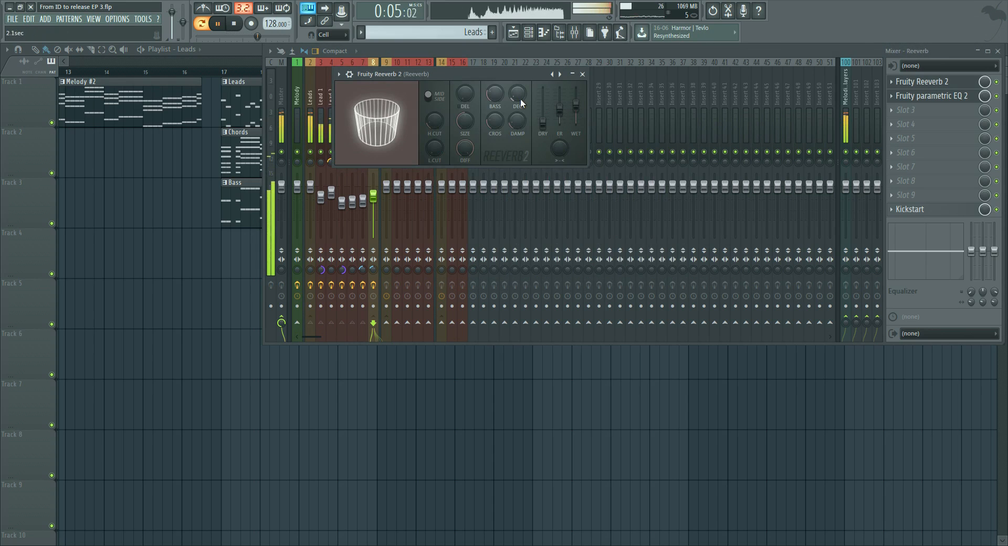
pyautogui.click(583, 74)
pyautogui.press('space')
pyautogui.click(929, 81)
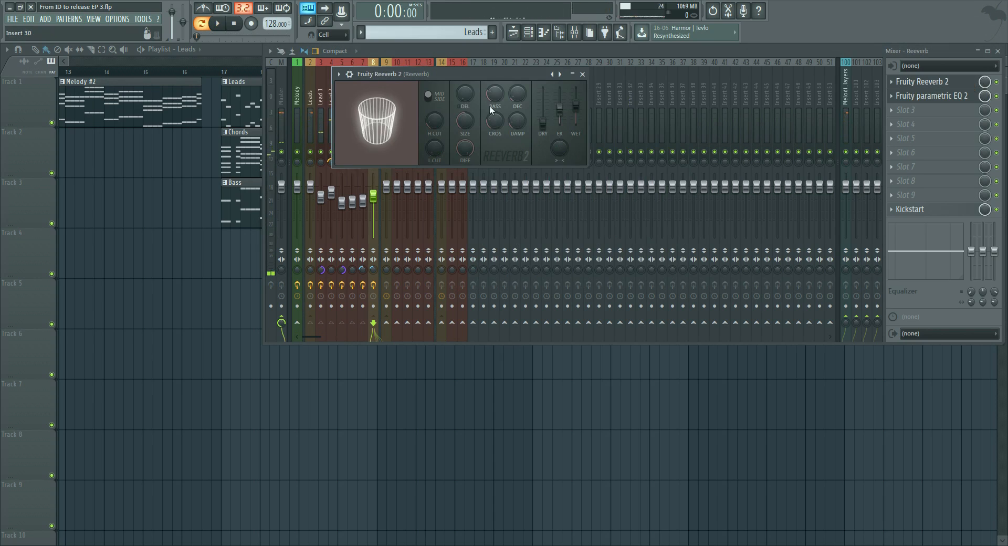
pyautogui.press('space')
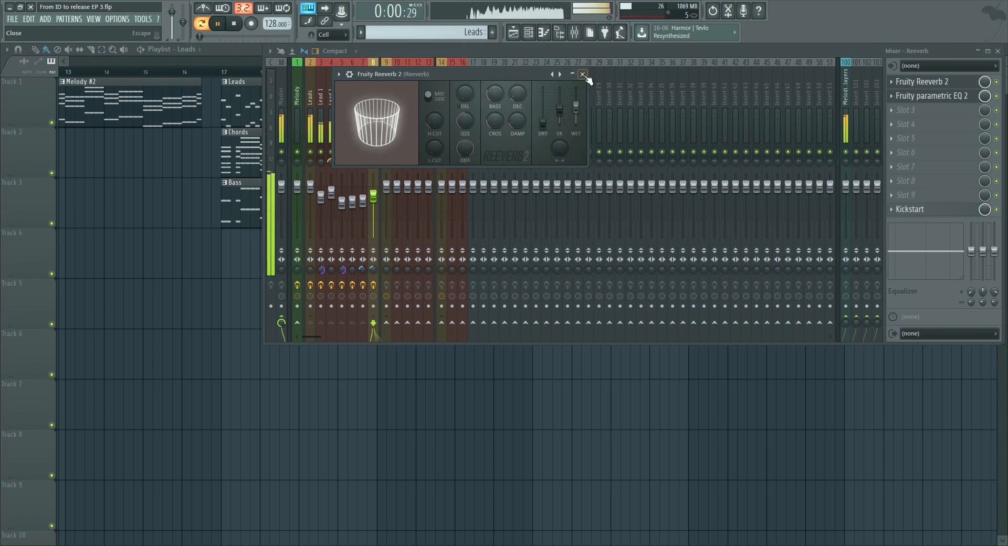
pyautogui.click(583, 74)
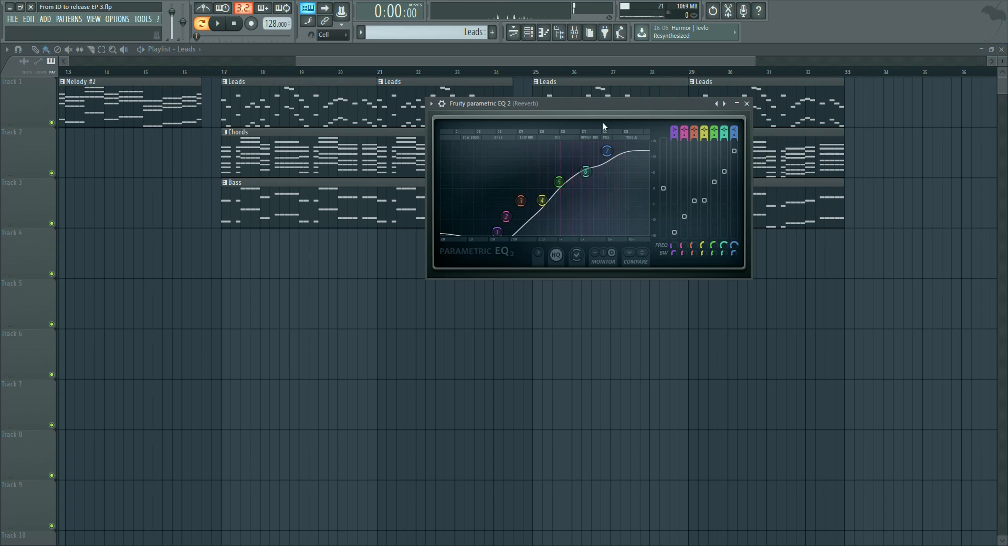
# Step: Close the equalizer and playlist, switch to the Chords pattern and play it with the mixer open
pyautogui.click(749, 103)
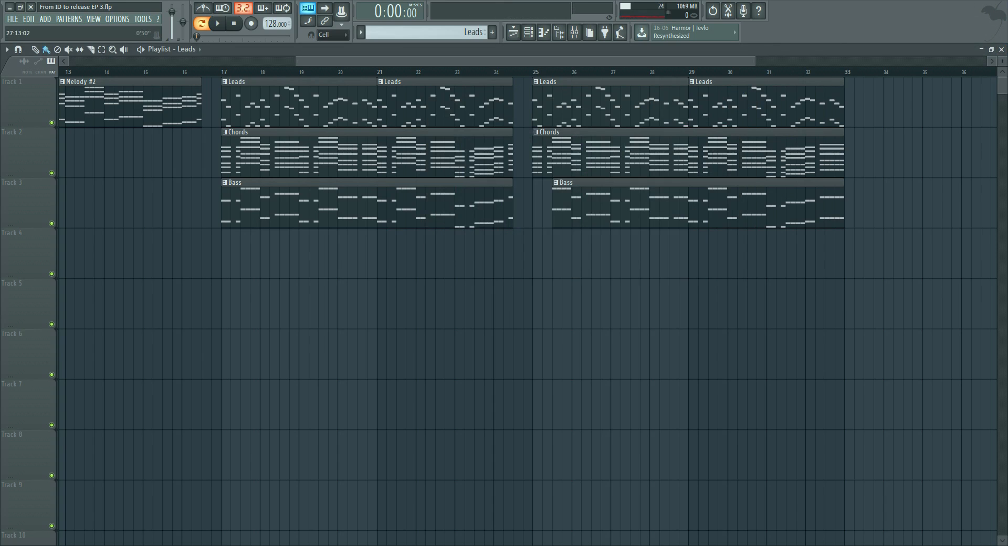
pyautogui.click(1001, 51)
pyautogui.scroll(-2, 407, 36)
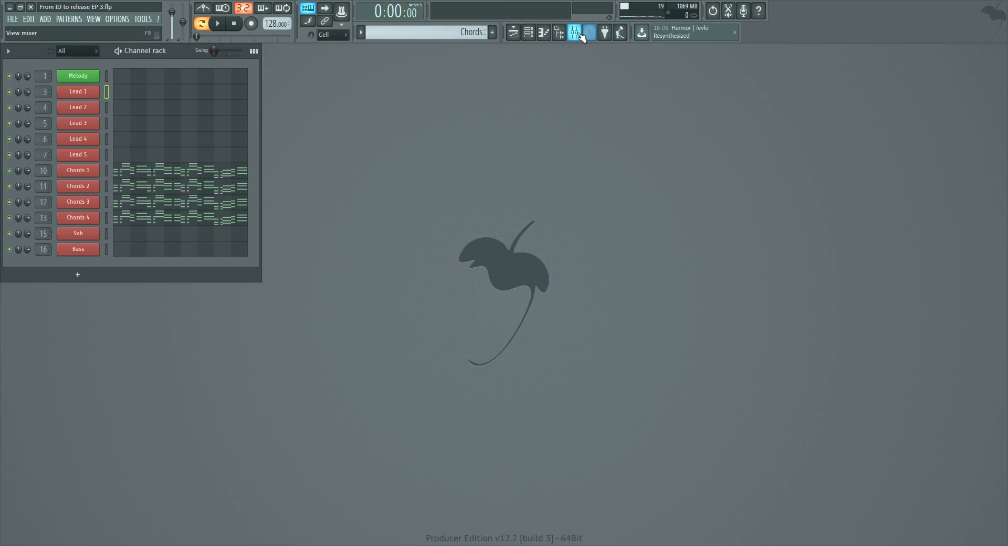
pyautogui.click(580, 35)
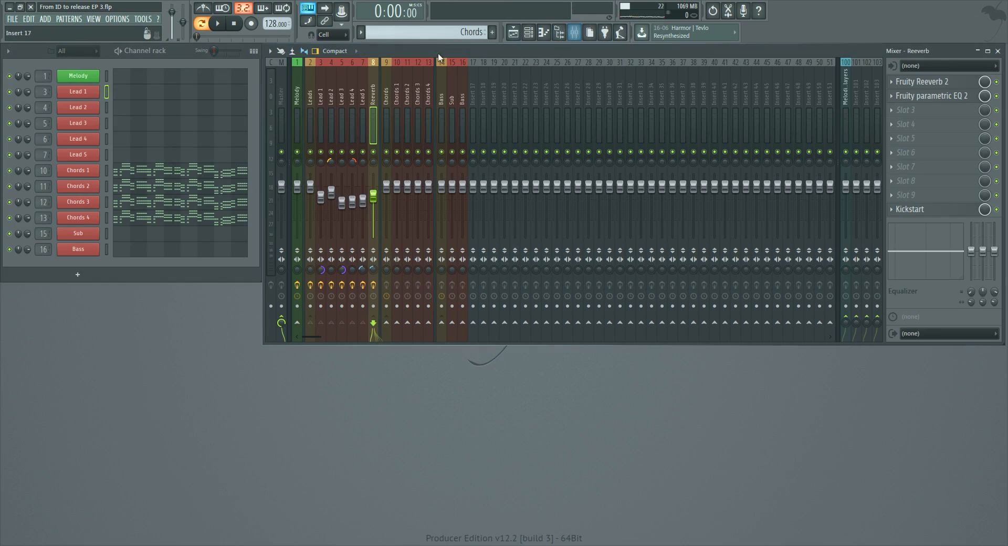
pyautogui.click(218, 24)
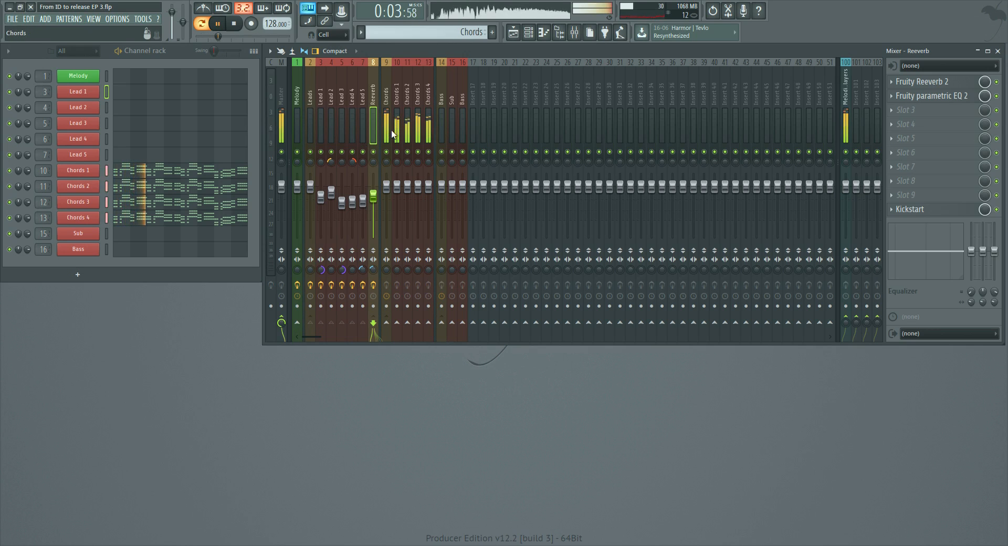
pyautogui.press('space')
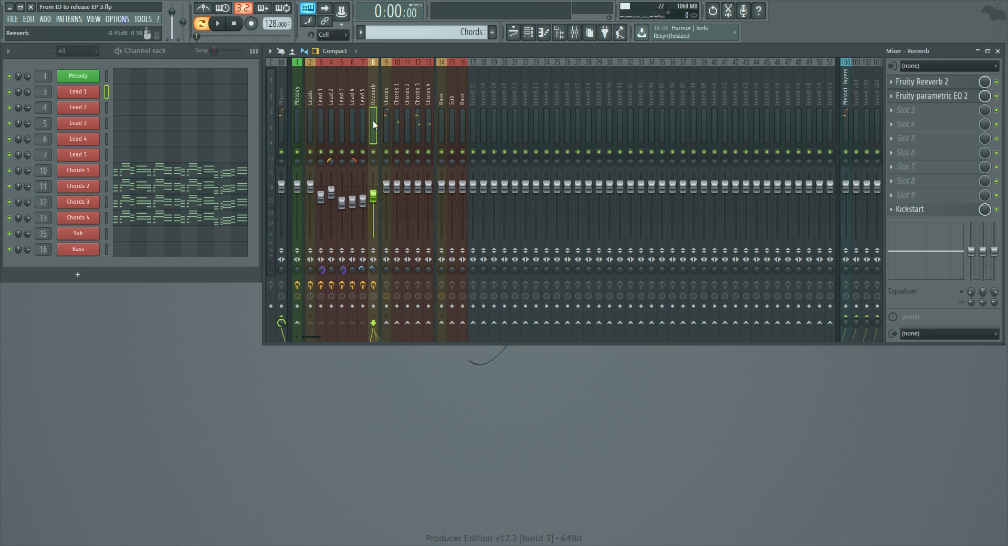
# Step: Add an iZotope Ozone 5 Equalizer to the Chords 1 track and change its band 1 to Brickwall HP
pyautogui.click(396, 139)
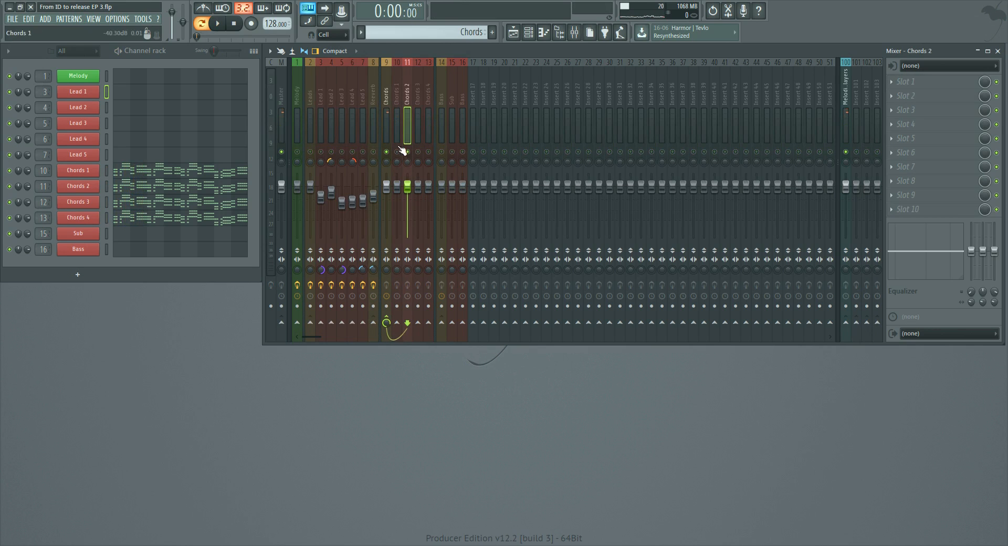
pyautogui.click(933, 85)
pyautogui.click(871, 46)
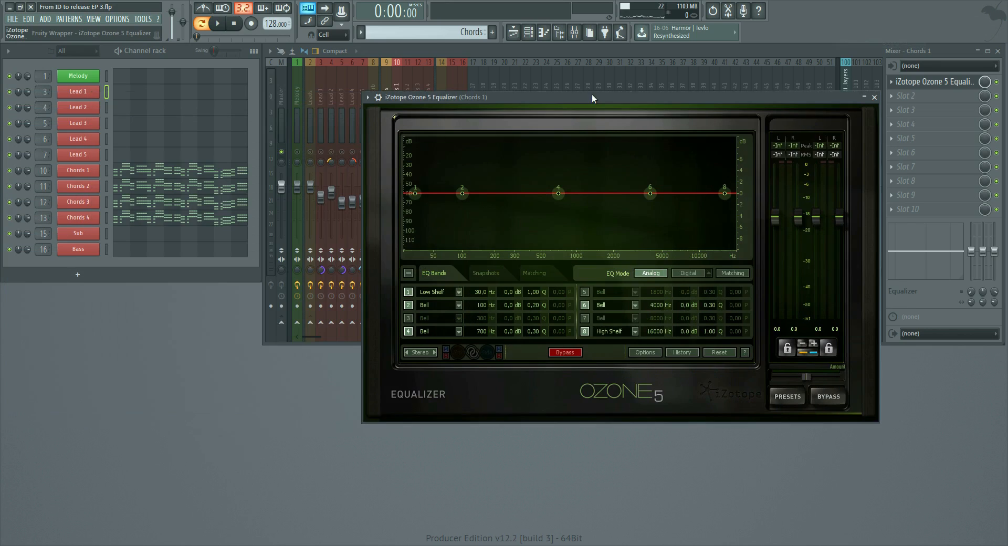
pyautogui.moveTo(591, 99); pyautogui.dragTo(616, 98)
pyautogui.rightClick(439, 194)
pyautogui.moveTo(455, 245)
pyautogui.click(496, 268)
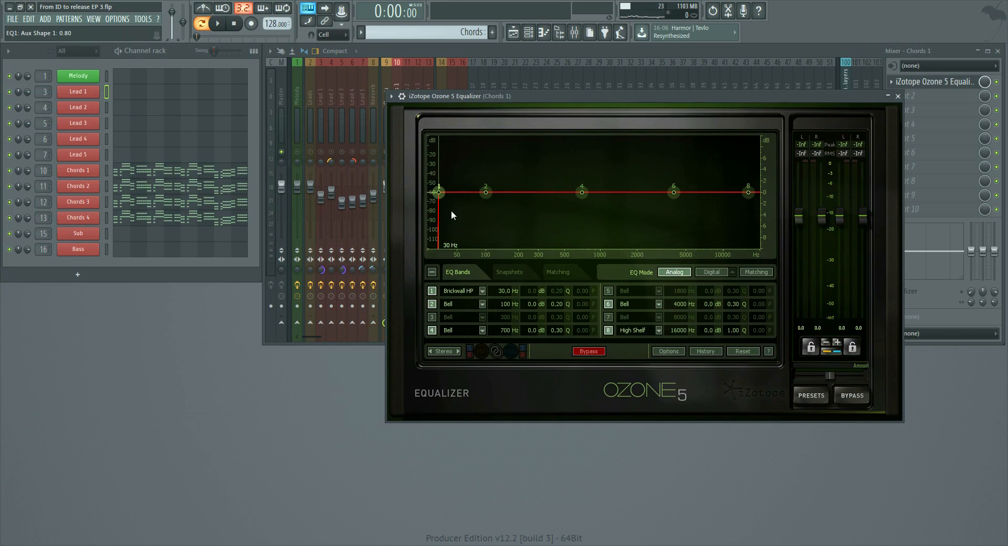
# Step: Try a 199 Hz cutoff for the Chords 1 equalizer's band 1, reset it to 20 Hz and compare the sound in playback
pyautogui.press('space')
pyautogui.moveTo(440, 195); pyautogui.dragTo(517, 194)
pyautogui.press('space')
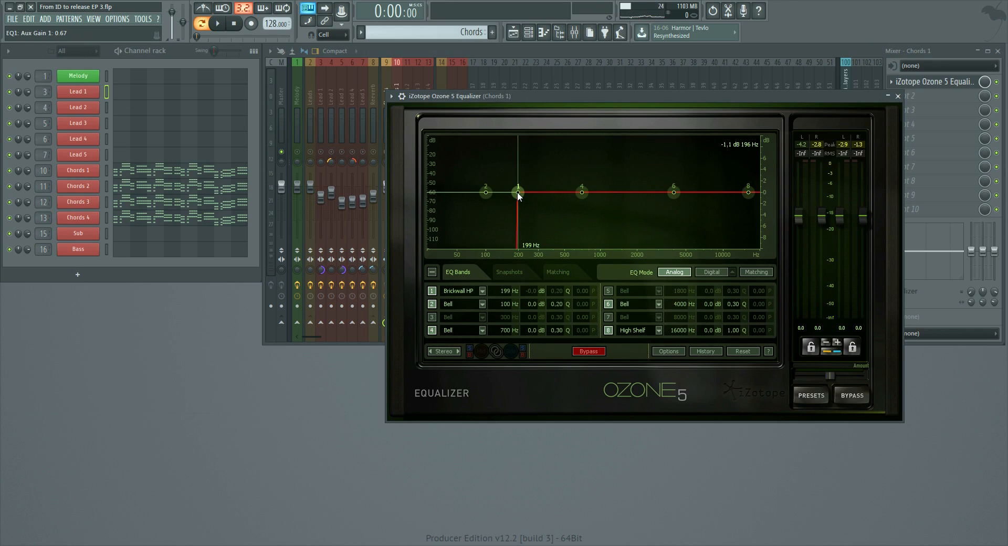
pyautogui.moveTo(517, 194); pyautogui.dragTo(395, 193)
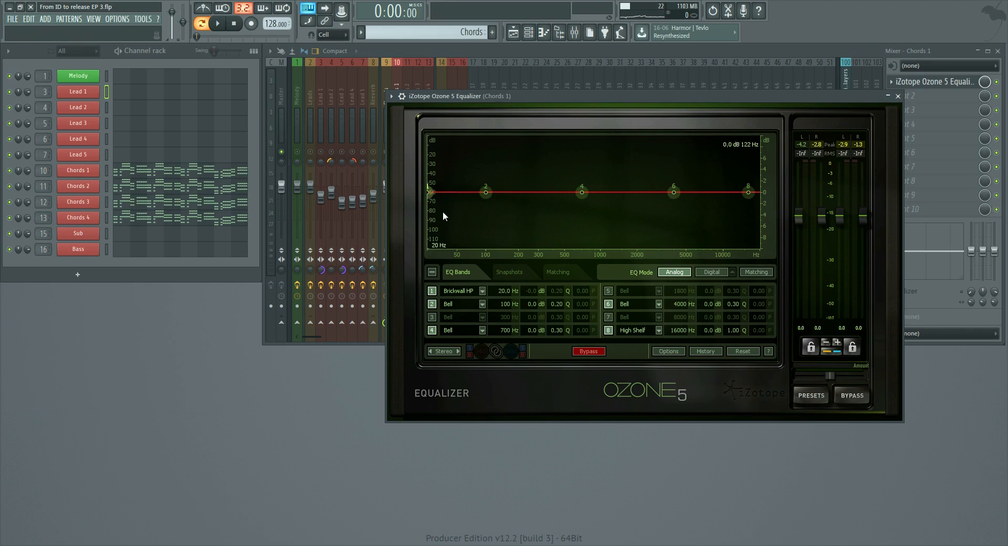
pyautogui.press('space')
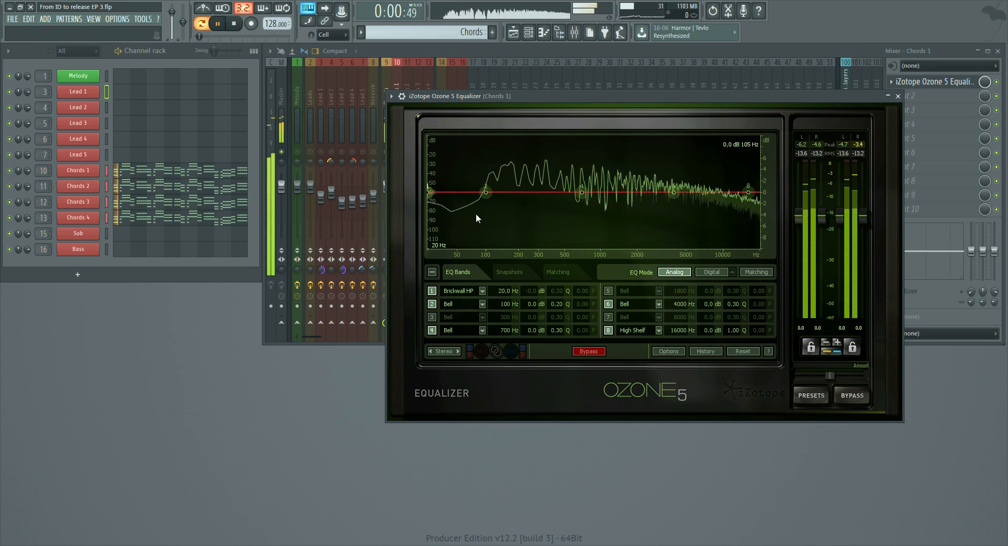
pyautogui.press('space')
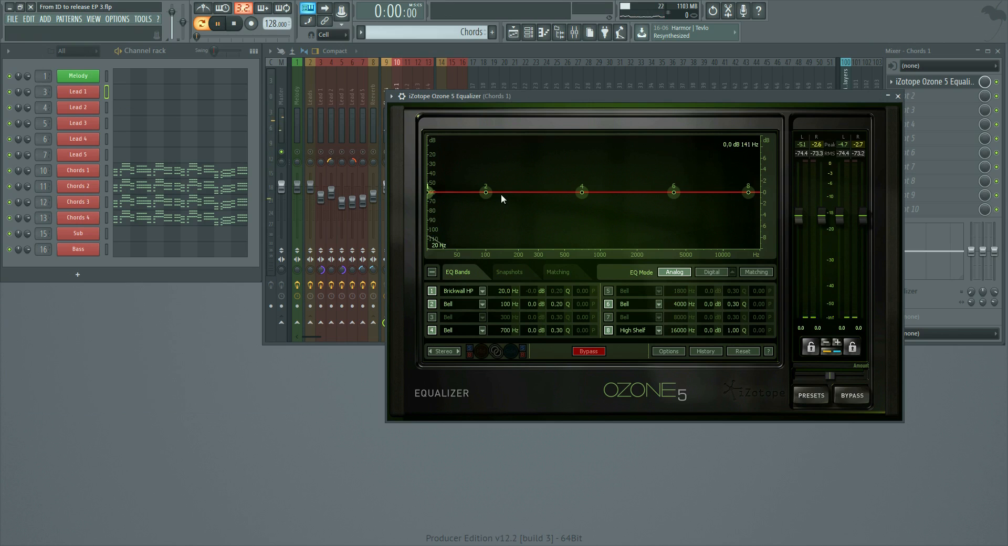
# Step: Set the Brickwall HP cutoff of Chords 1 to 216 Hz while playing the chords, and close the equalizer
pyautogui.press('space')
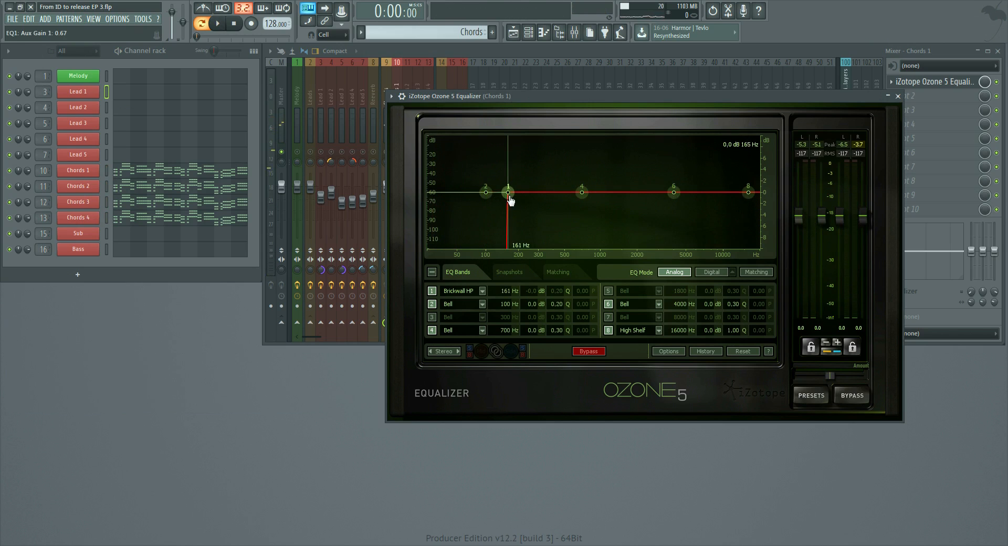
pyautogui.press('space')
pyautogui.moveTo(512, 196); pyautogui.dragTo(523, 194)
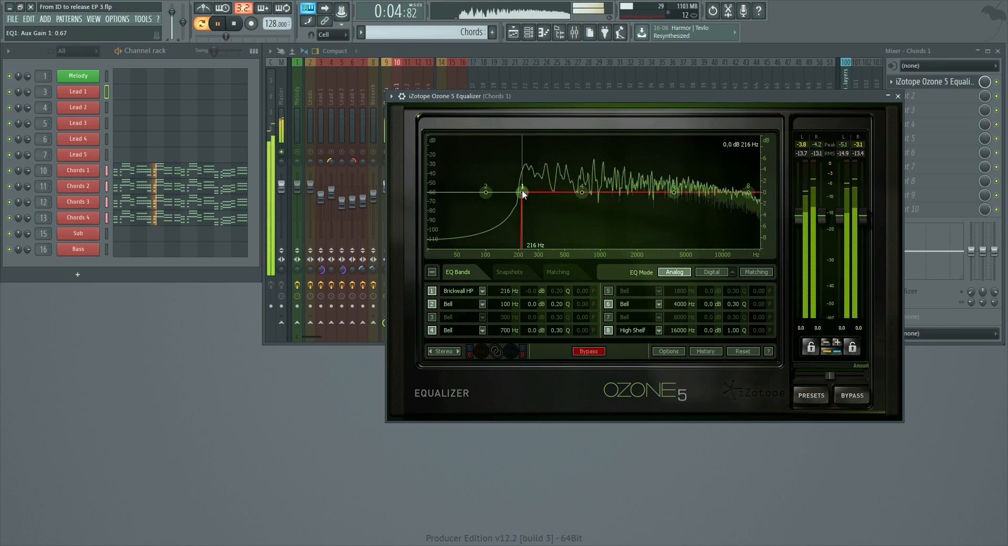
pyautogui.press('space')
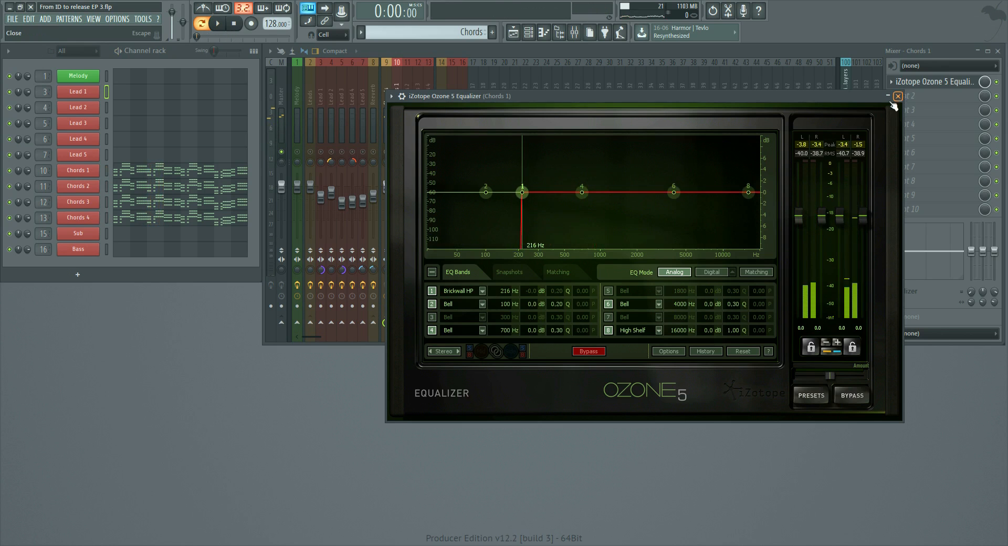
pyautogui.click(897, 96)
# Step: Add an iZotope Ozone 5 Equalizer to the Chords 2 track and change its band 1 to Brickwall HP
pyautogui.click(939, 79)
pyautogui.click(899, 42)
pyautogui.rightClick(83, 225)
pyautogui.moveTo(122, 280)
pyautogui.click(142, 301)
# Step: Set the Brickwall HP cutoff of Chords 2 to 212 Hz, listen to the result and close the equalizer
pyautogui.press('space')
pyautogui.moveTo(81, 222); pyautogui.dragTo(173, 221)
pyautogui.press('space')
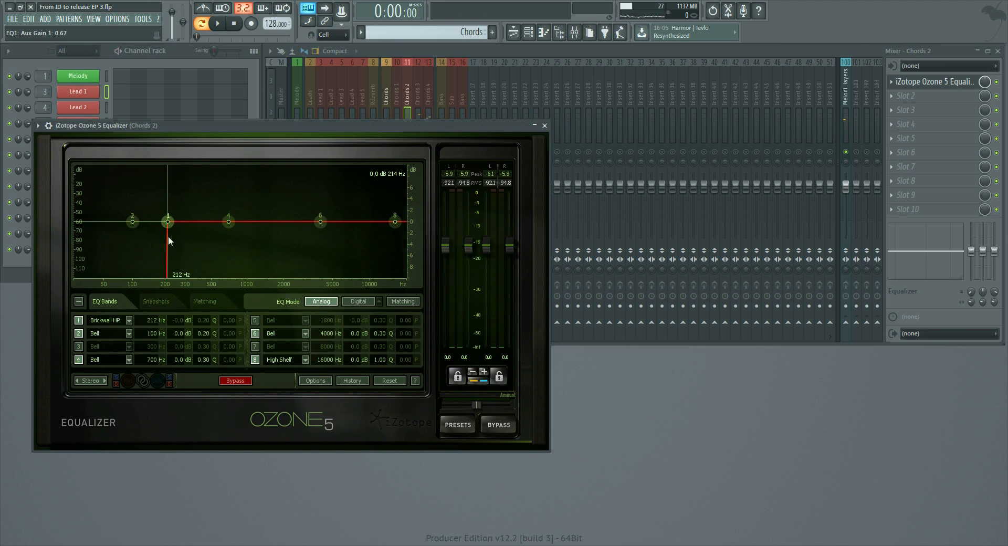
pyautogui.press('space')
pyautogui.press('space')
pyautogui.click(544, 126)
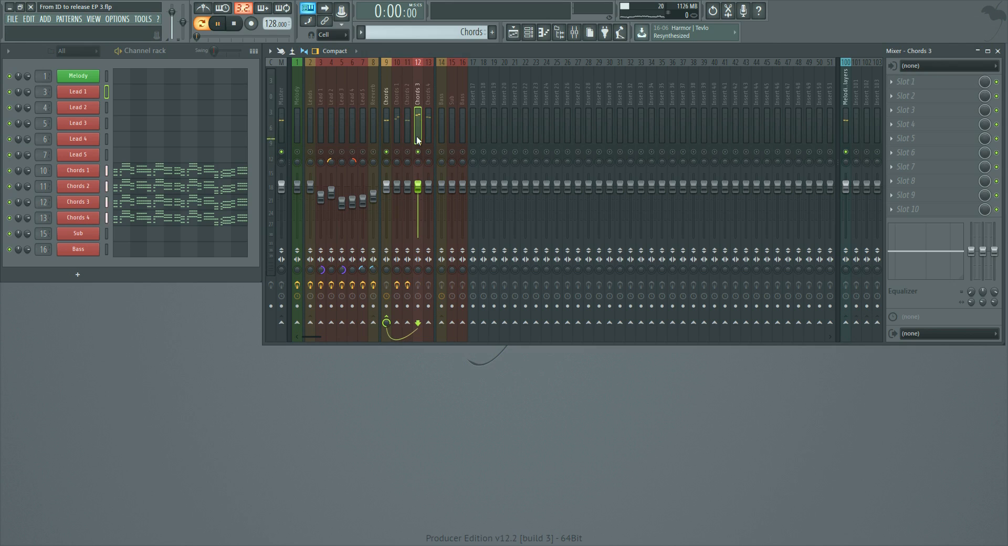
# Step: Play the end section of the Chords pattern from the Chords 4 piano roll and close the note editor
pyautogui.click(211, 224)
pyautogui.moveTo(372, 63); pyautogui.dragTo(622, 61)
pyautogui.click(610, 72)
pyautogui.press('space')
pyautogui.press('space')
pyautogui.click(1000, 50)
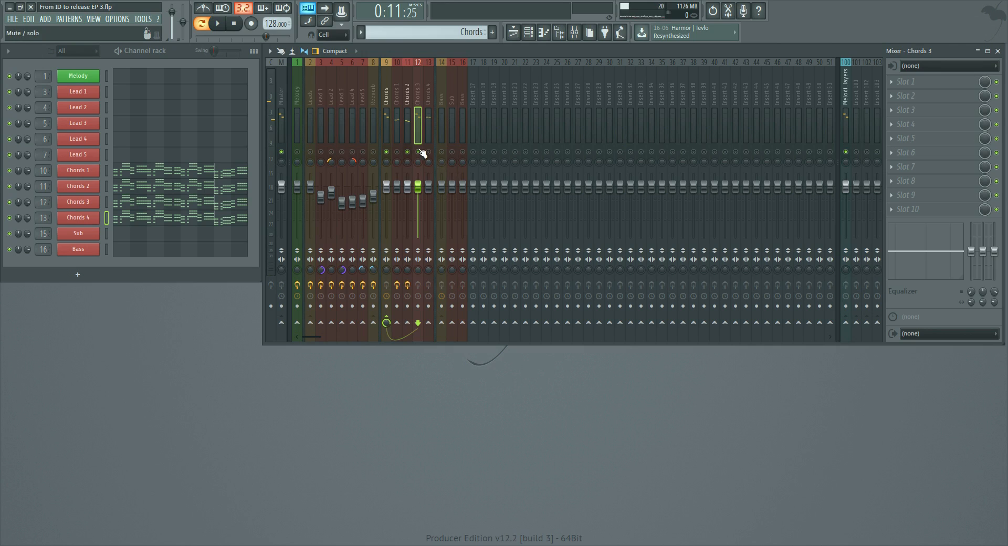
# Step: Adjust the Brickwall HP band in the Ozone 5 Equalizer on Chords 2 to cut lows below about 169 Hz
pyautogui.click(406, 122)
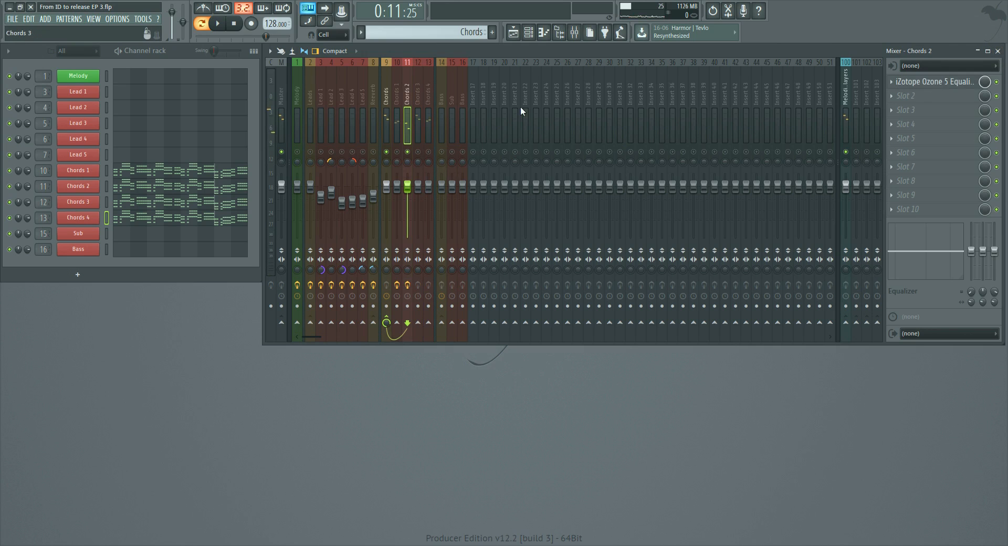
pyautogui.click(911, 83)
pyautogui.press('space')
pyautogui.moveTo(157, 222); pyautogui.dragTo(156, 222)
pyautogui.press('space')
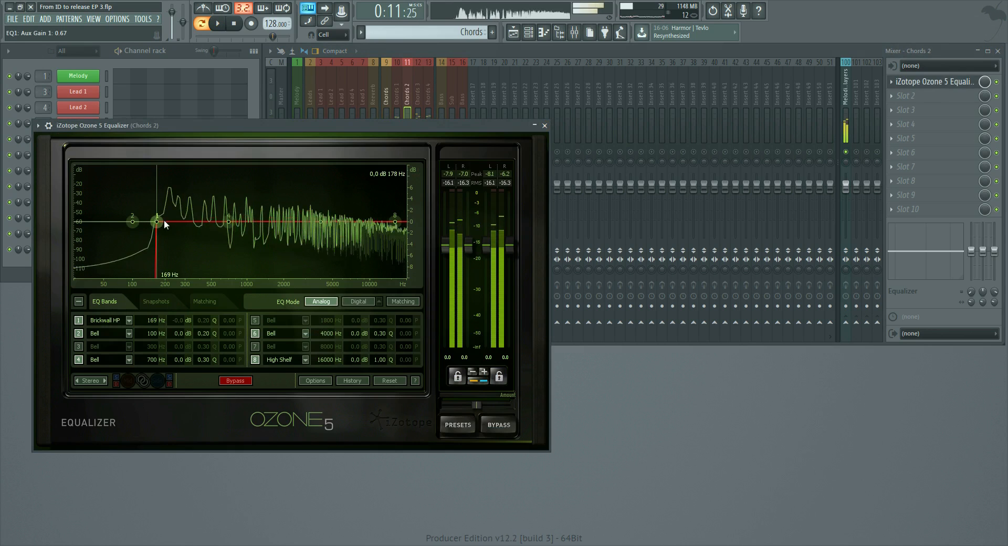
pyautogui.click(544, 126)
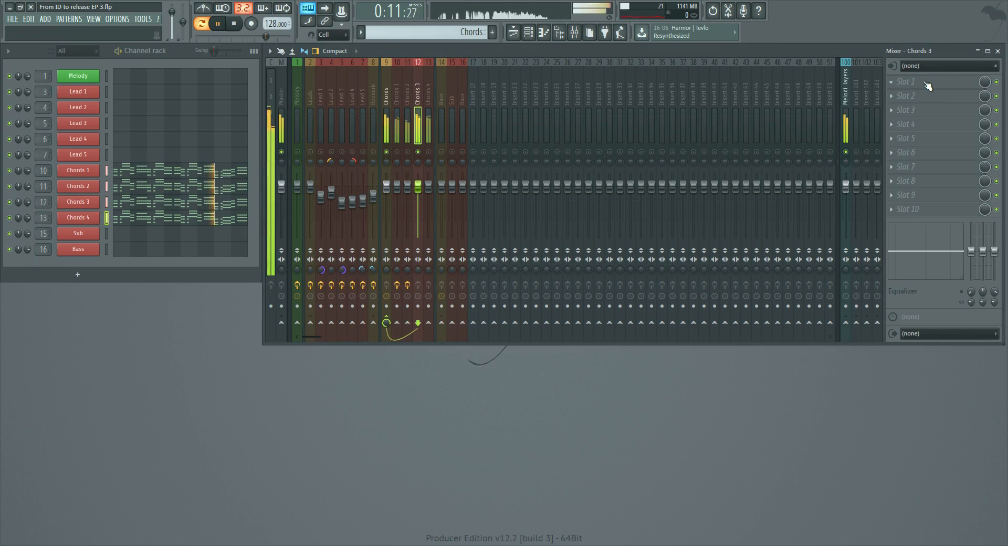
# Step: Load iZotope Ozone 5 Equalizer on the first effect slot of Chords 3 and play the pattern
pyautogui.click(925, 83)
pyautogui.click(870, 43)
pyautogui.press('space')
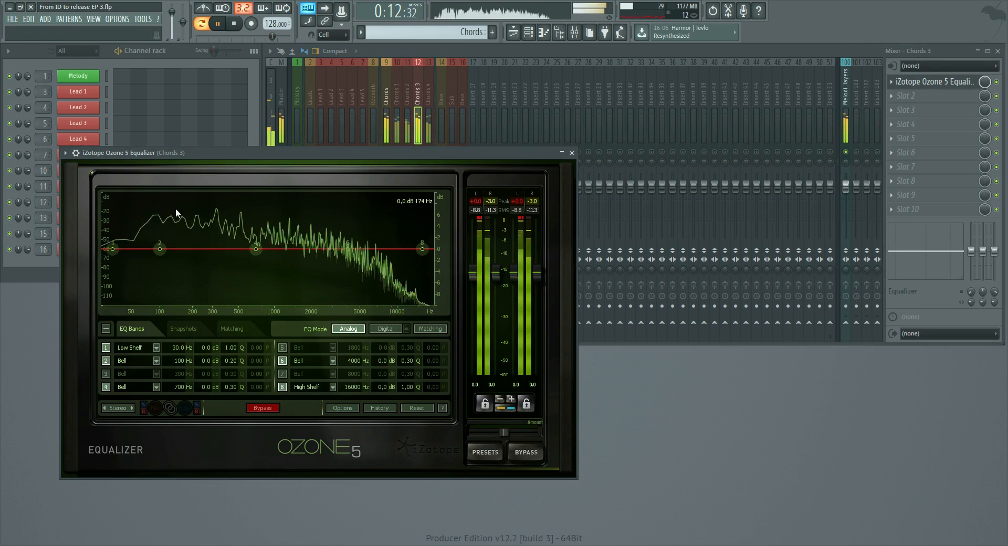
# Step: Change band 1 of the Chords 3 equalizer to Brickwall HP and move its cutoff to about 194 Hz
pyautogui.press('space')
pyautogui.rightClick(114, 250)
pyautogui.moveTo(149, 304)
pyautogui.click(175, 327)
pyautogui.press('space')
pyautogui.moveTo(114, 250); pyautogui.dragTo(192, 252)
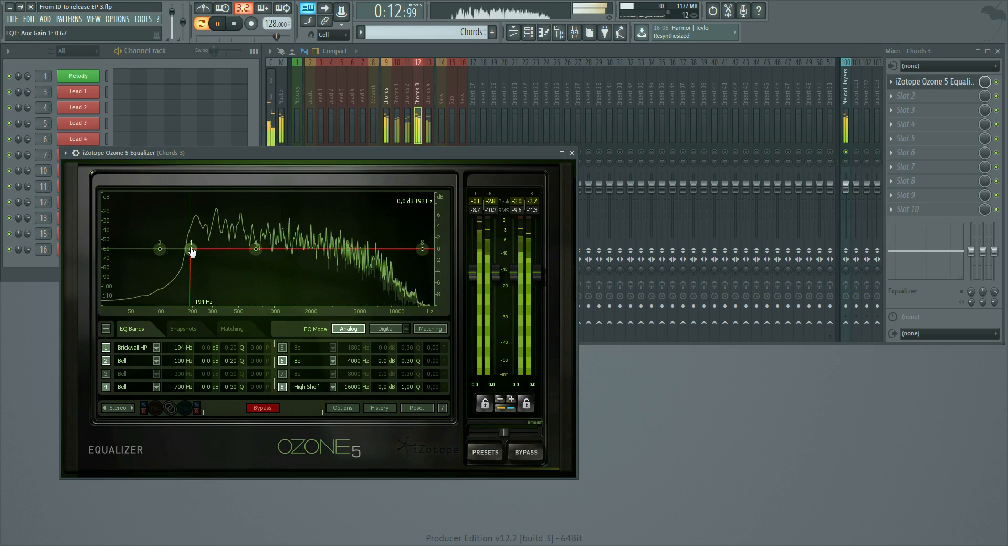
# Step: Boost the Chords 3 highs with band 6 at about 9.0 dB, 12556 Hz and the high shelf at about 4.2 dB, 13986 Hz
pyautogui.press('space')
pyautogui.moveTo(348, 249); pyautogui.dragTo(409, 197)
pyautogui.press('space')
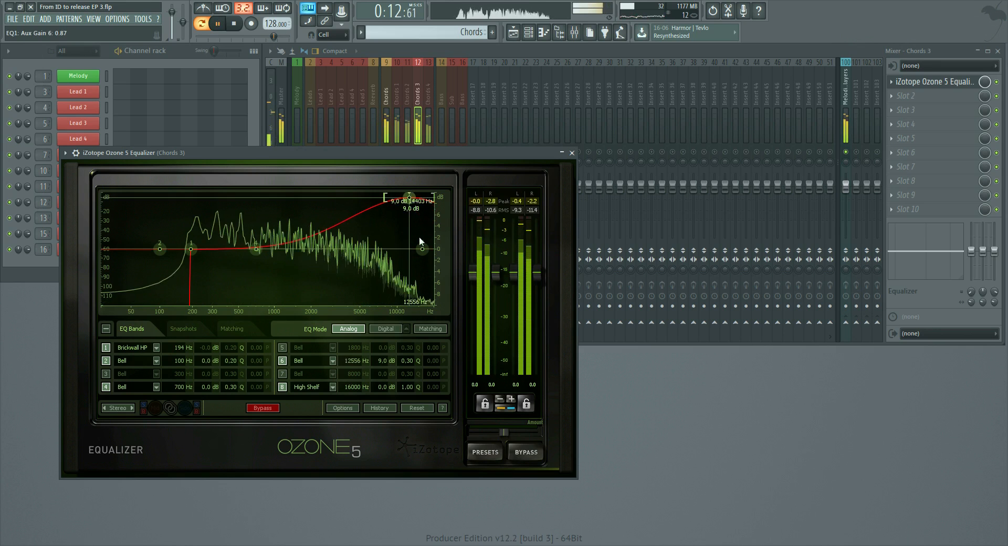
pyautogui.moveTo(422, 249)
pyautogui.mouseDown()
pyautogui.moveTo(425, 178)
pyautogui.moveTo(420, 235)
pyautogui.mouseUp()
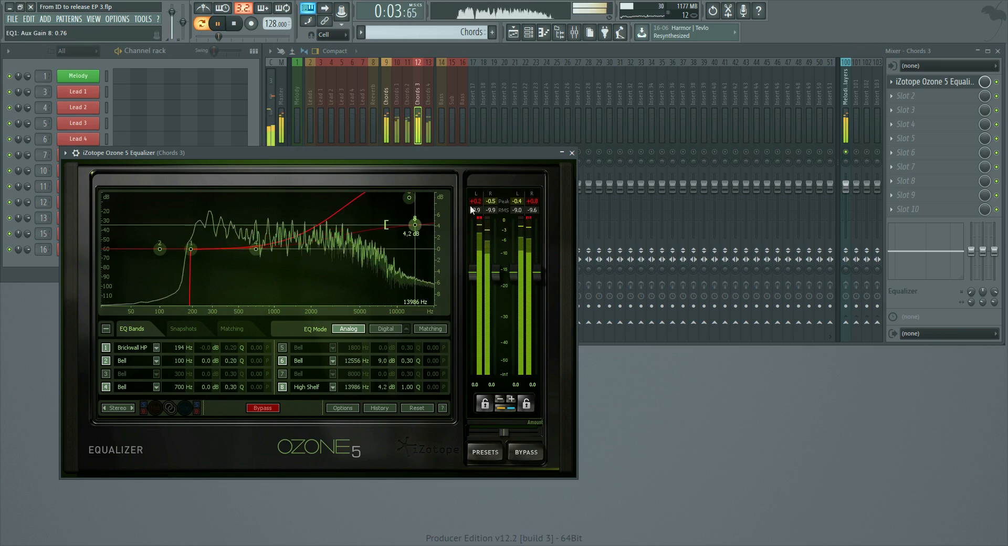
pyautogui.click(572, 153)
# Step: Load iZotope Ozone 5 Equalizer on the first effect slot of Chords 4
pyautogui.click(428, 136)
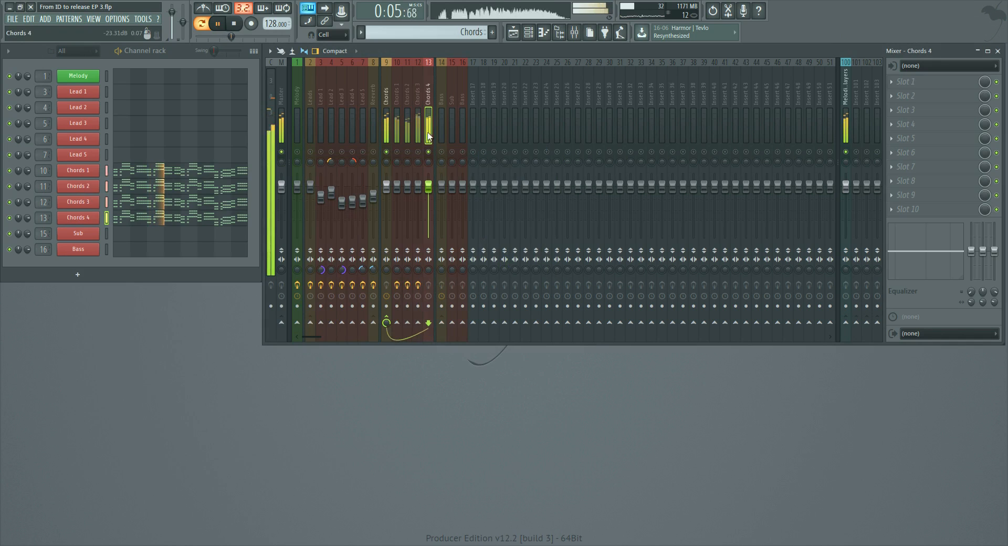
pyautogui.click(940, 82)
pyautogui.click(908, 45)
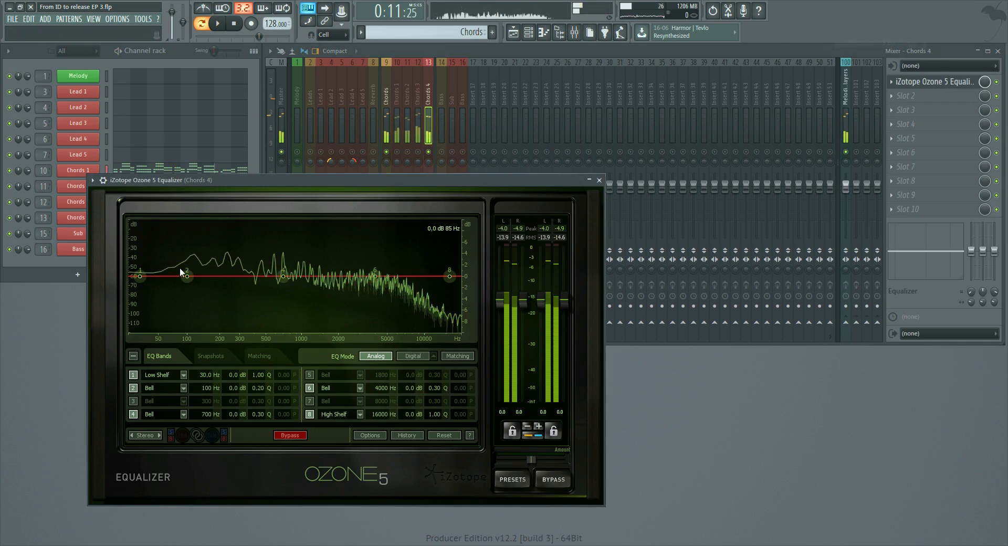
# Step: Set band 1 of the Chords 4 equalizer to Brickwall HP at about 214 Hz and raise its high shelf slightly
pyautogui.press('space')
pyautogui.rightClick(146, 278)
pyautogui.moveTo(161, 329)
pyautogui.click(210, 352)
pyautogui.press('space')
pyautogui.moveTo(138, 276); pyautogui.dragTo(223, 279)
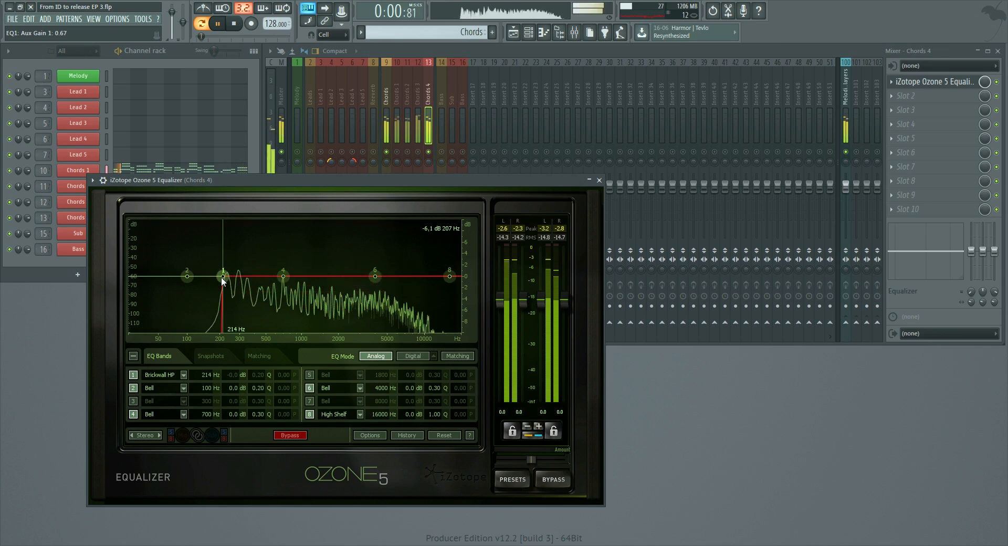
pyautogui.moveTo(449, 276)
pyautogui.mouseDown()
pyautogui.moveTo(436, 224)
pyautogui.moveTo(439, 264)
pyautogui.mouseUp()
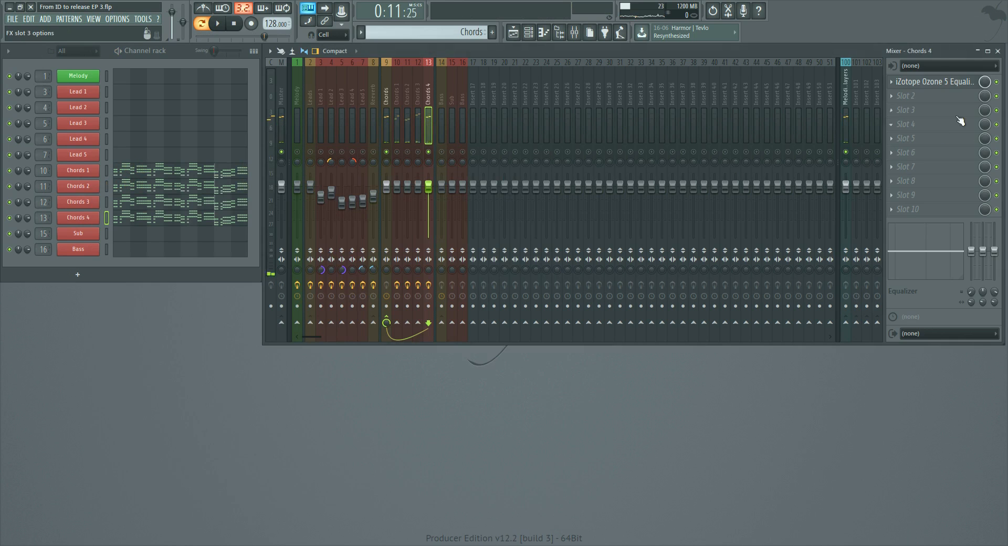
# Step: Add Fruity Parametric EQ 2 to Chords 4 and gently boost band 4 and the band 7 high shelf
pyautogui.click(934, 95)
pyautogui.click(901, 452)
pyautogui.press('space')
pyautogui.moveTo(278, 284); pyautogui.dragTo(282, 278)
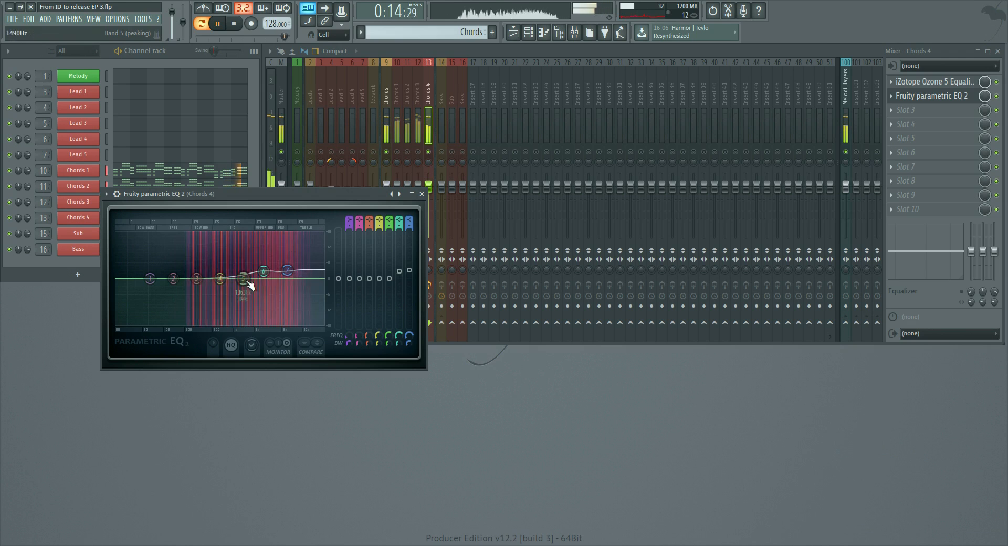
pyautogui.moveTo(220, 278); pyautogui.dragTo(286, 266)
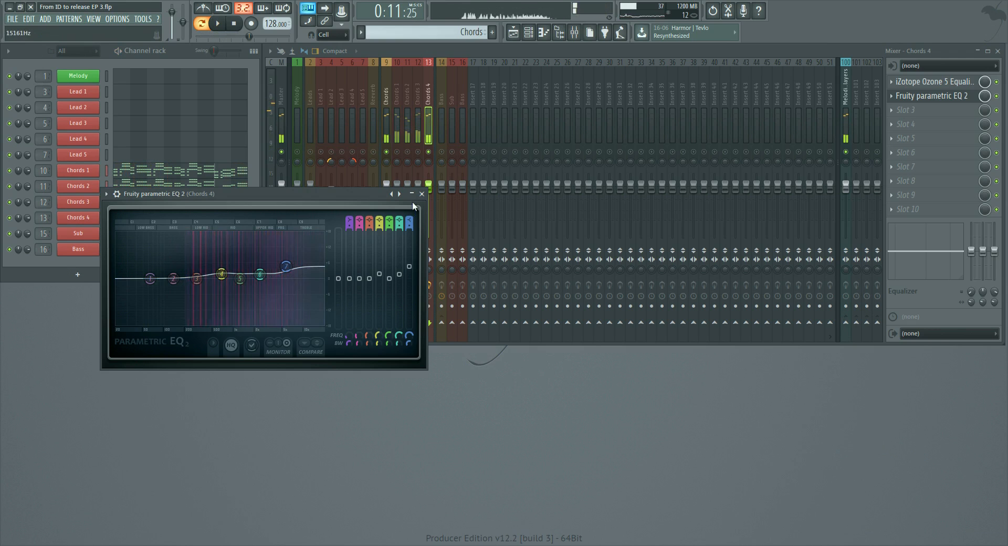
# Step: Add Fruity Parametric EQ 2 to Chords 3 and lift the band 7 high shelf with a slight band 5 boost
pyautogui.click(418, 105)
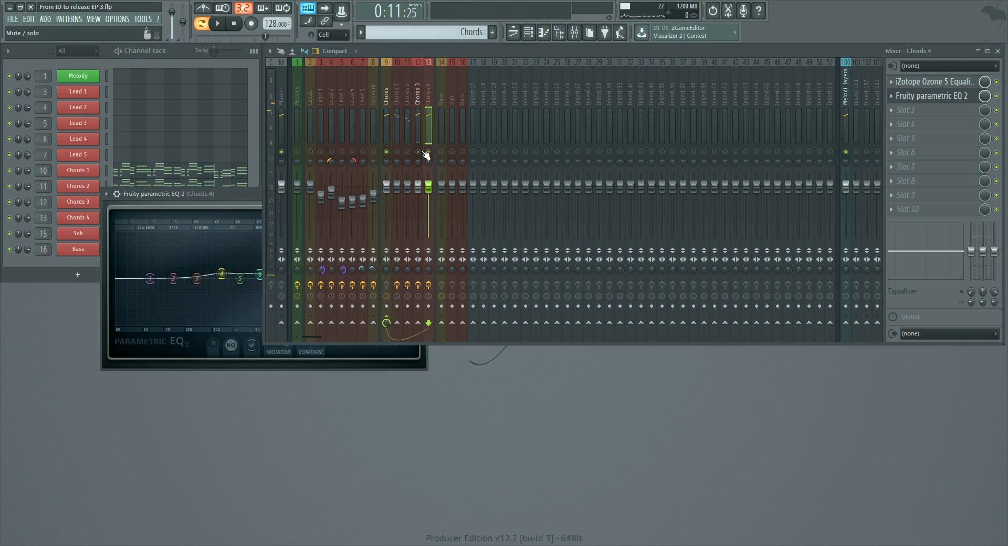
pyautogui.click(930, 96)
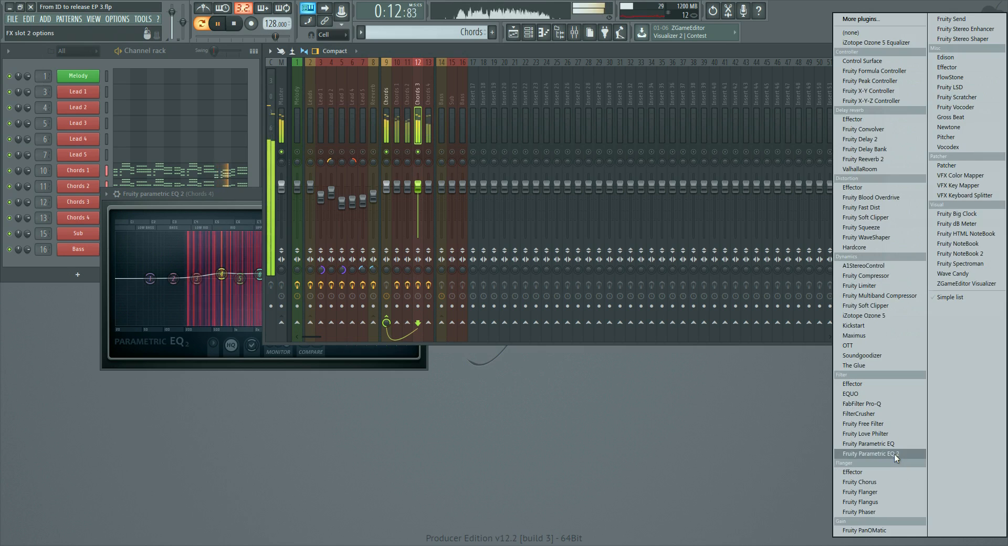
pyautogui.click(894, 454)
pyautogui.moveTo(263, 250); pyautogui.dragTo(255, 235)
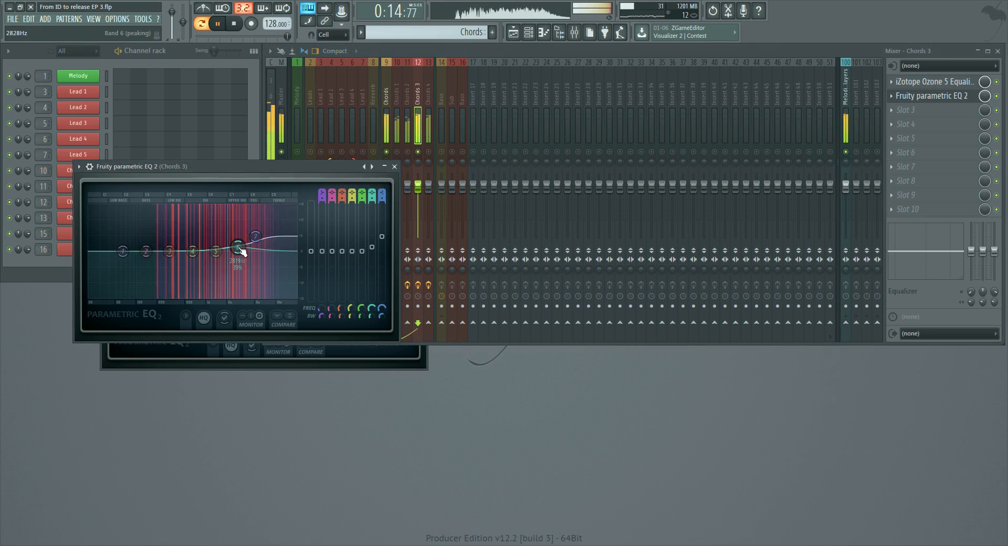
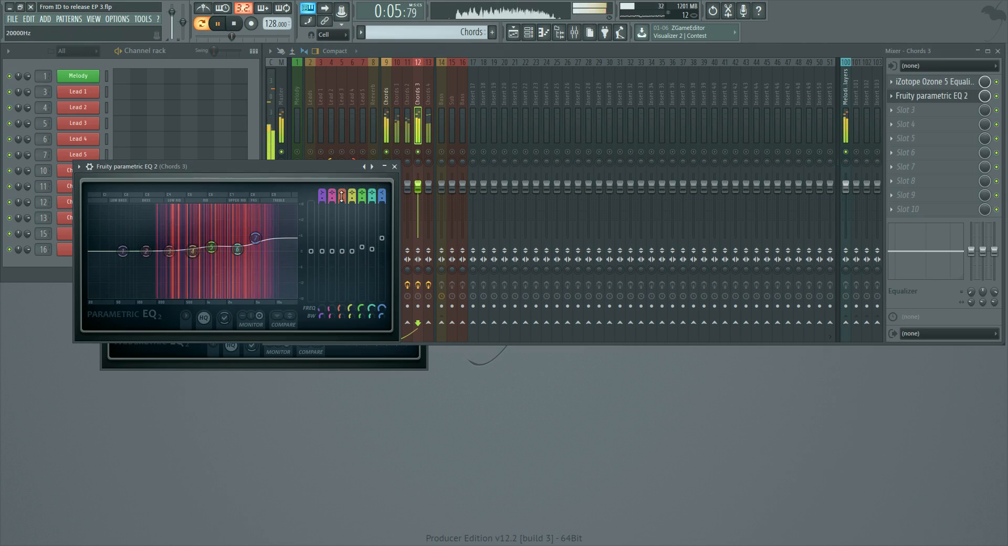
pyautogui.click(394, 167)
# Step: Add Fruity Parametric EQ 2 to Chords 2, raising the high shelf, band 5 at about 1054 Hz, and band 4 slightly
pyautogui.click(408, 126)
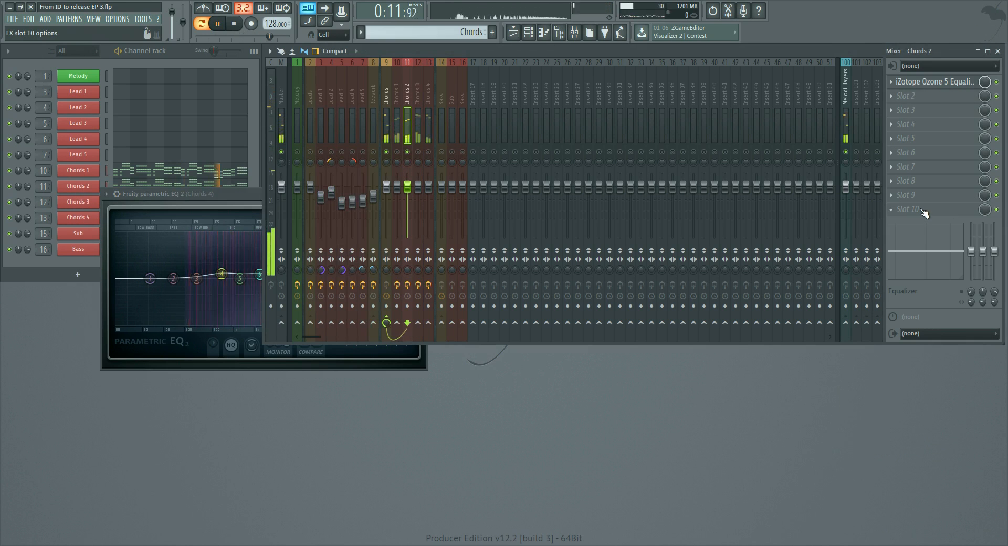
pyautogui.click(918, 96)
pyautogui.click(895, 454)
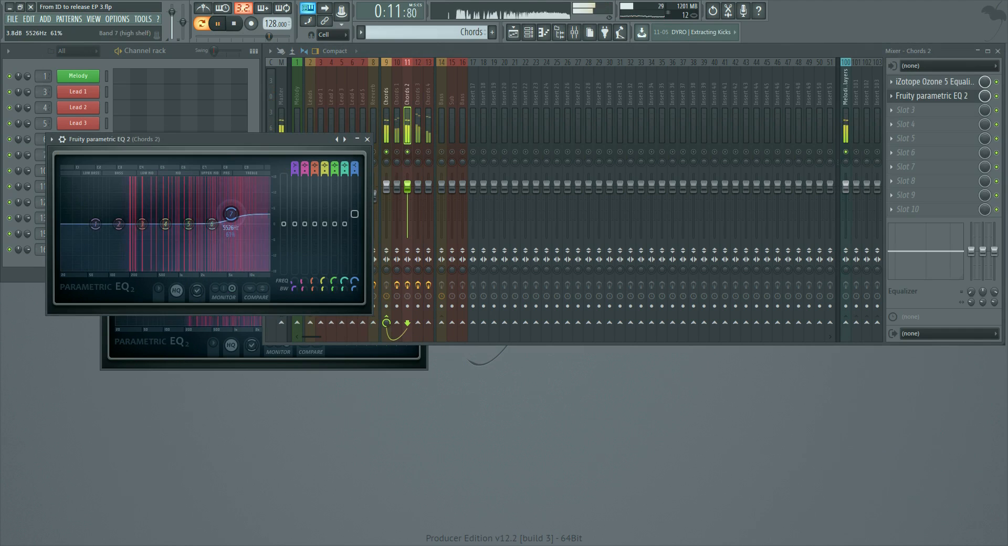
pyautogui.press('space')
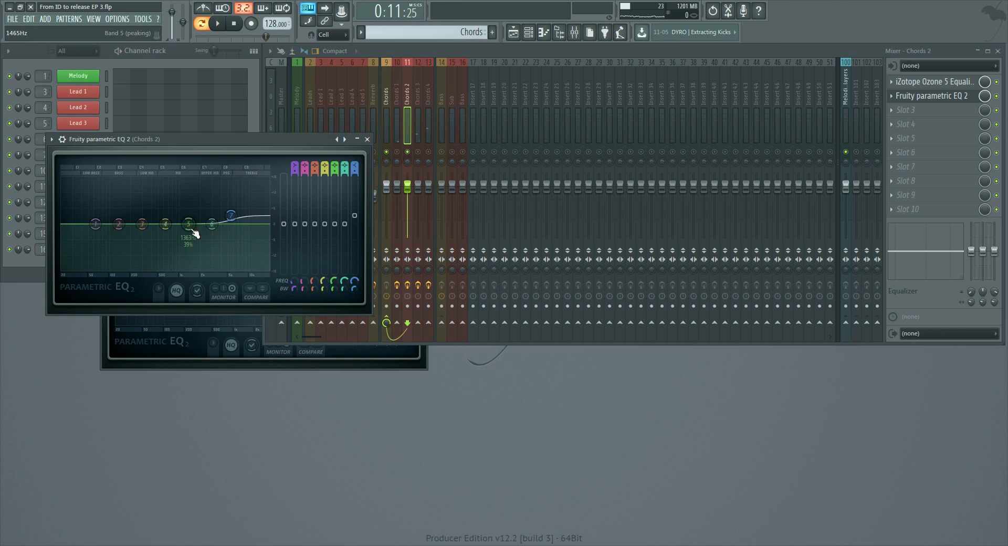
pyautogui.press('space')
pyautogui.moveTo(167, 214)
pyautogui.mouseDown()
pyautogui.moveTo(193, 214)
pyautogui.moveTo(164, 226)
pyautogui.moveTo(150, 219)
pyautogui.moveTo(181, 215)
pyautogui.mouseUp()
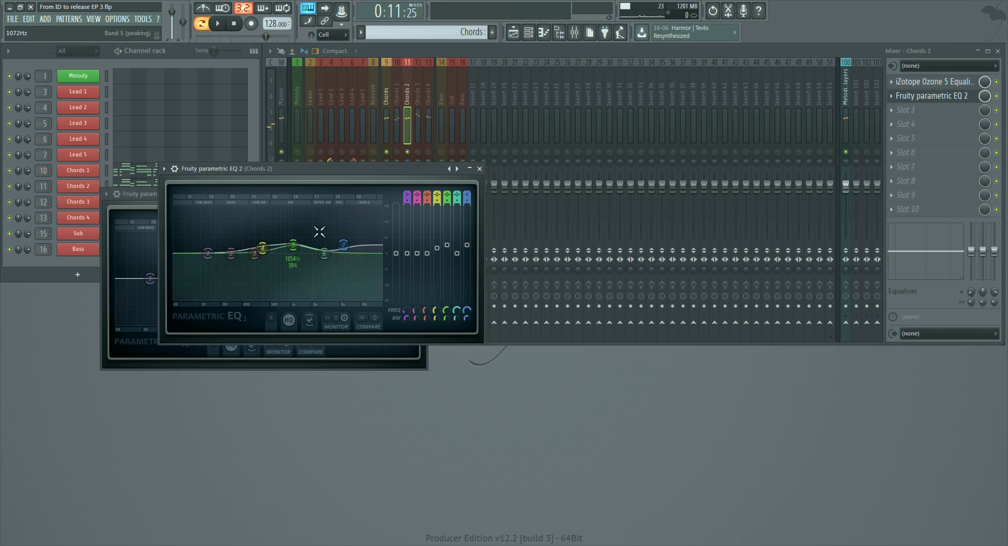
# Step: Review the Ozone low cut on Chords 2 and listen to the track with its Parametric EQ 2 curve in view
pyautogui.click(924, 83)
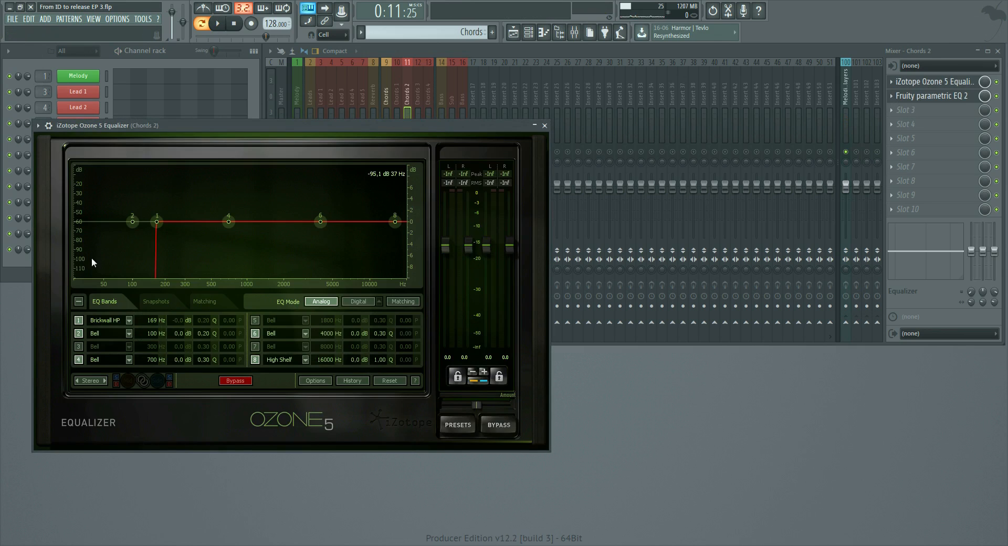
pyautogui.click(545, 127)
pyautogui.moveTo(249, 171); pyautogui.dragTo(250, 206)
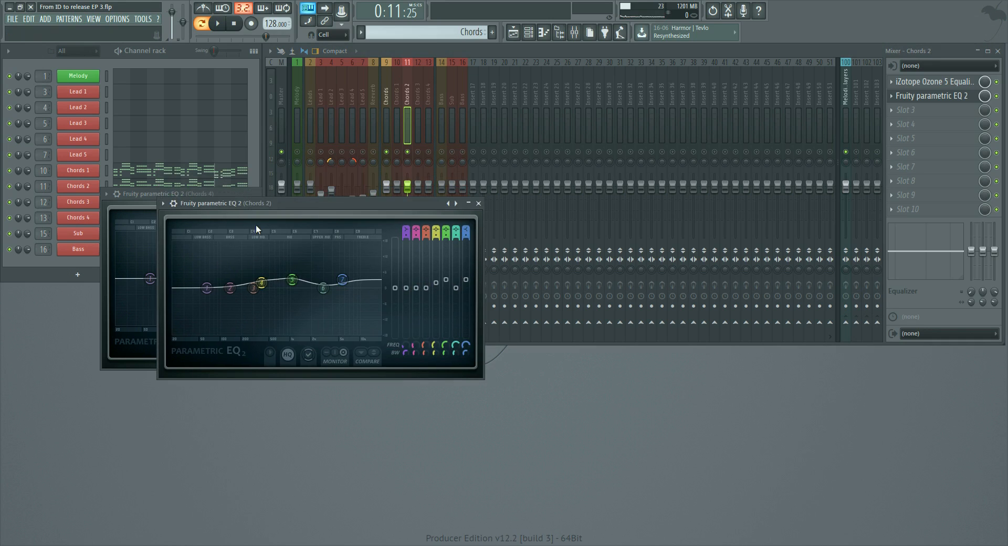
pyautogui.press('space')
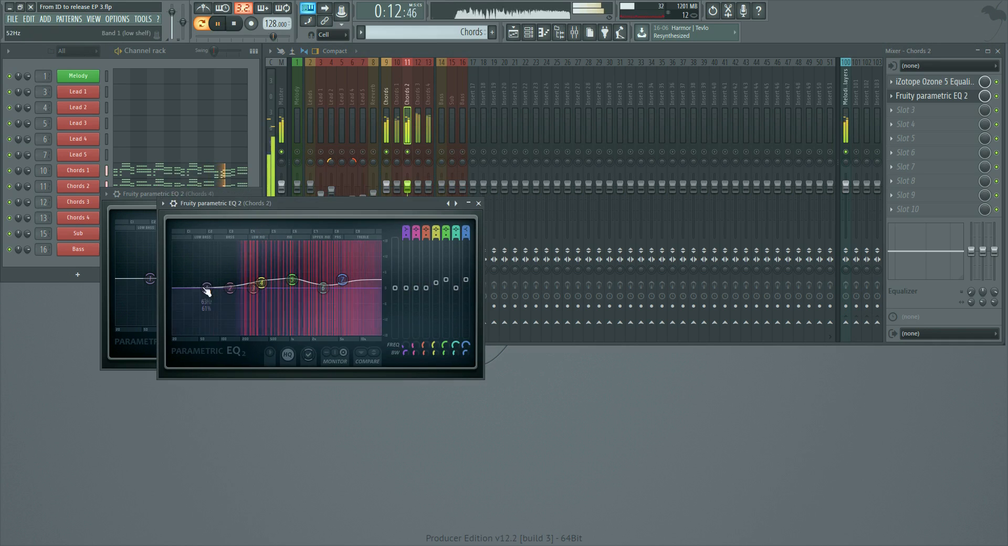
pyautogui.press('space')
pyautogui.click(478, 204)
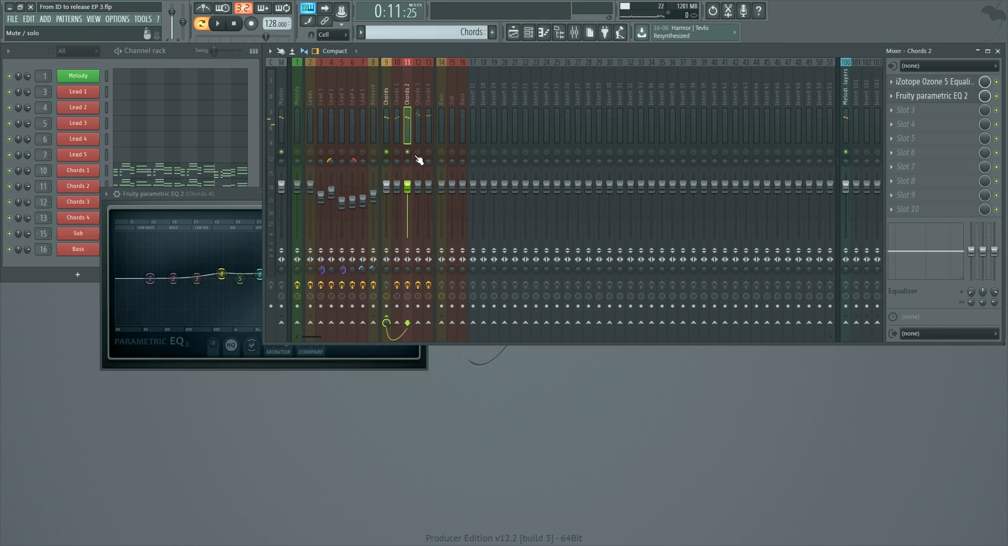
# Step: Solo Chords 1, add Fruity Parametric EQ 2 to it, and move band 5 up into a gentle upper-mid boost
pyautogui.click(397, 156)
pyautogui.press('space')
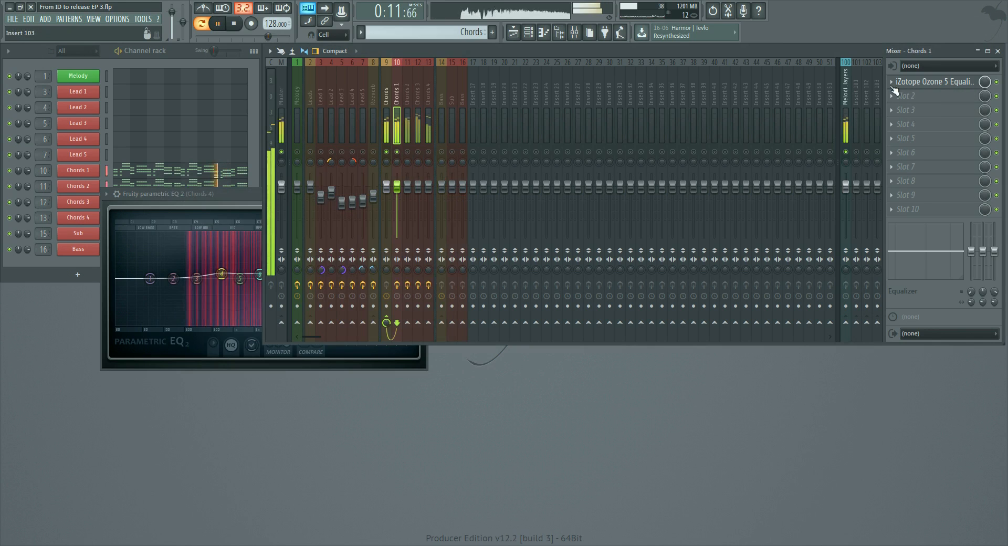
pyautogui.click(926, 97)
pyautogui.click(903, 453)
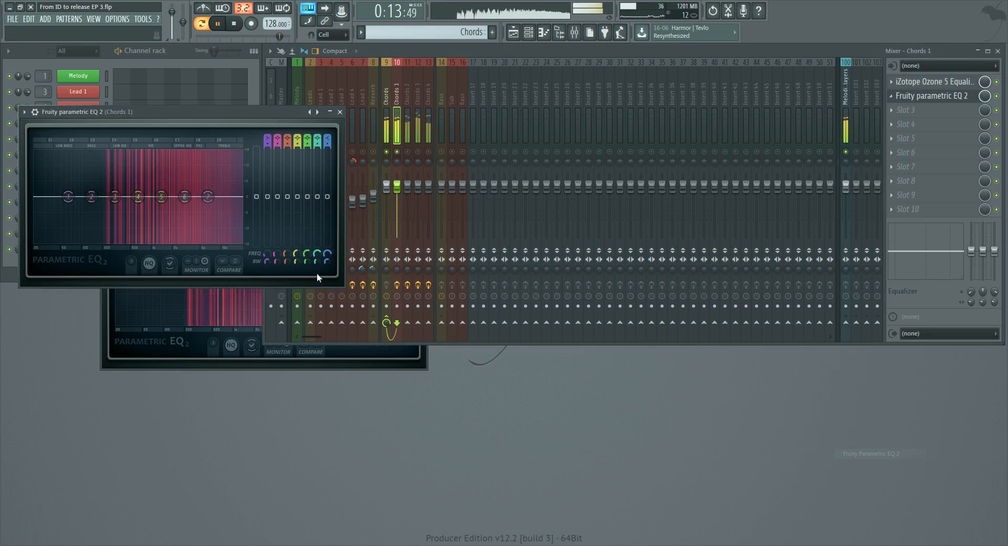
pyautogui.moveTo(161, 197); pyautogui.dragTo(191, 187)
pyautogui.press('space')
pyautogui.click(340, 112)
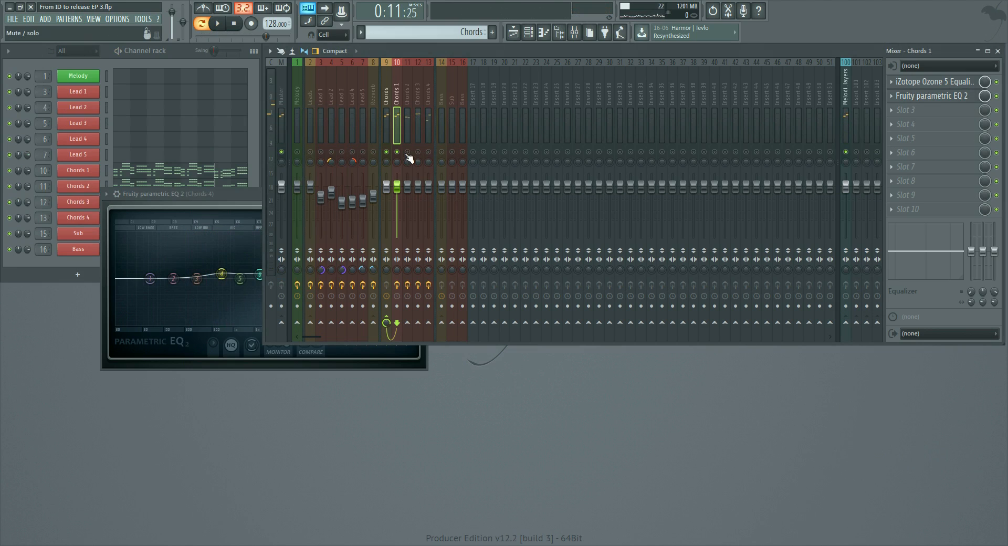
# Step: Play all four chord layers together and pull the Chords 1, Chords 2 and Chords 3 faders fully down
pyautogui.press('space')
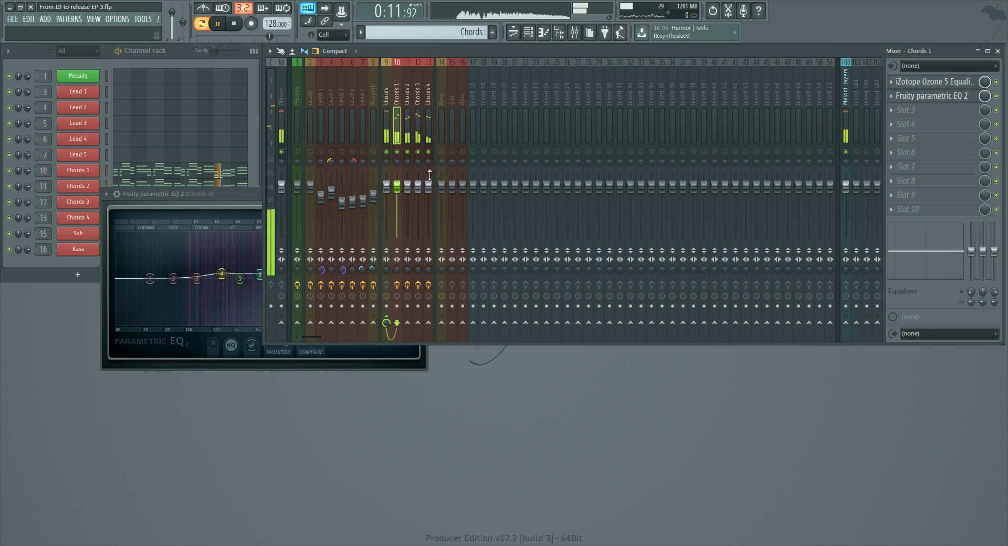
pyautogui.moveTo(407, 213); pyautogui.dragTo(407, 222)
pyautogui.press('space')
pyautogui.moveTo(397, 204); pyautogui.dragTo(397, 236)
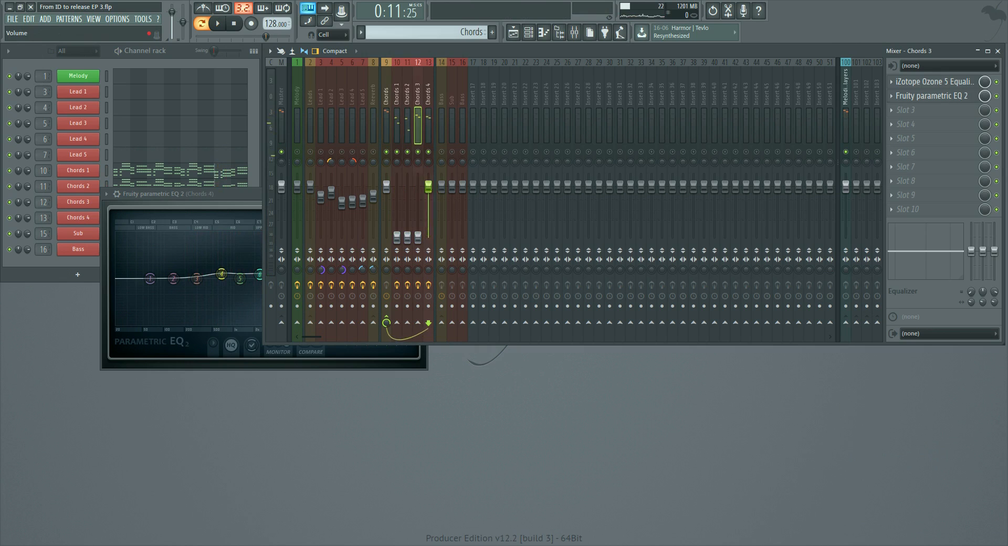
# Step: Pull Chords 4 down, and rebalance the layers to about -4.7 dB for Chords 2, -7.9 for Chords 1, -3.0 for Chords 3 and -1.4 for Chords 4
pyautogui.moveTo(428, 186); pyautogui.dragTo(407, 222)
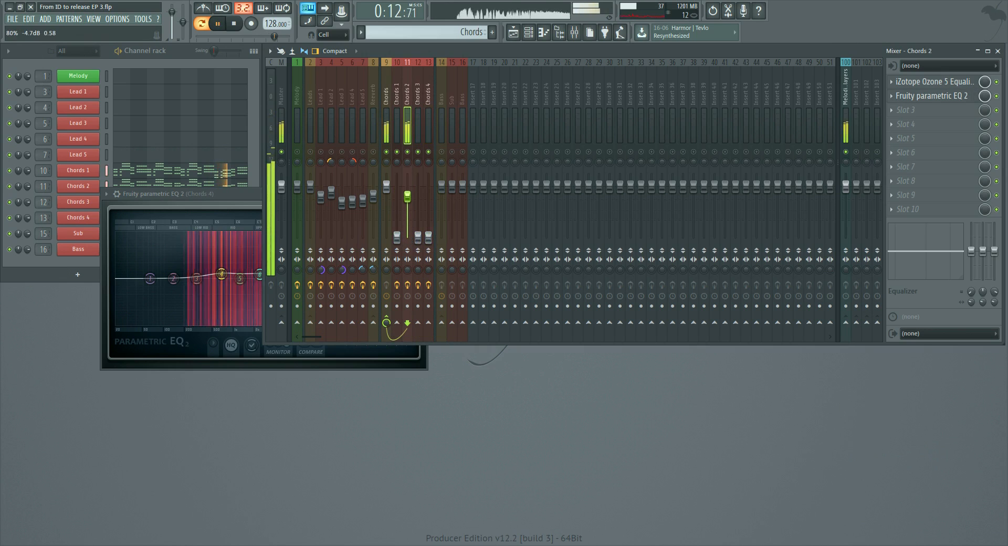
pyautogui.moveTo(397, 236); pyautogui.dragTo(397, 226)
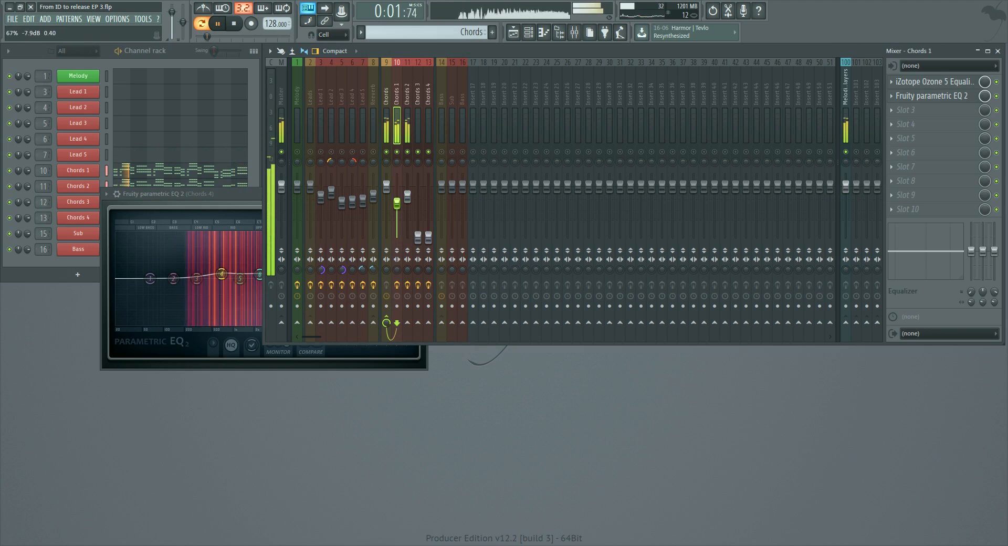
pyautogui.moveTo(418, 237); pyautogui.dragTo(418, 215)
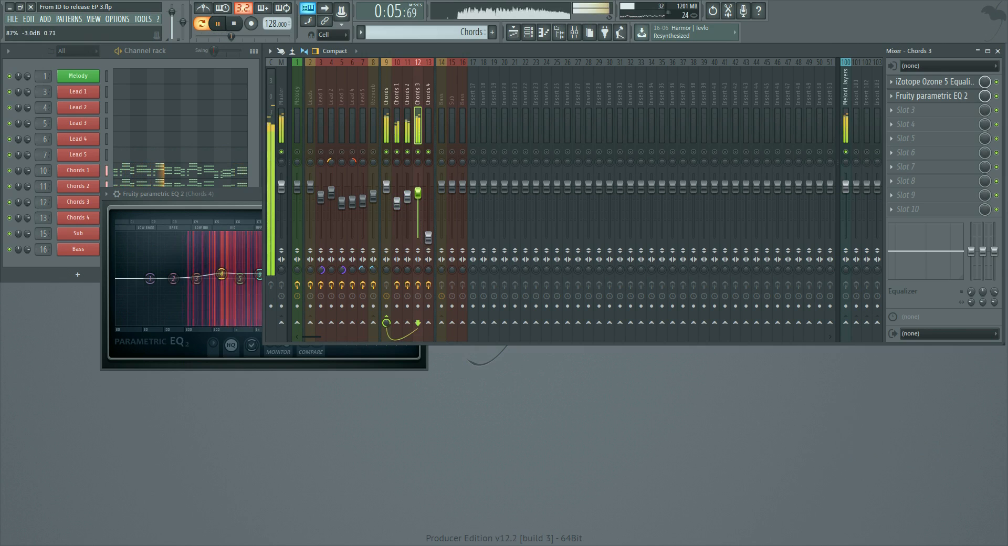
pyautogui.moveTo(428, 237); pyautogui.dragTo(428, 213)
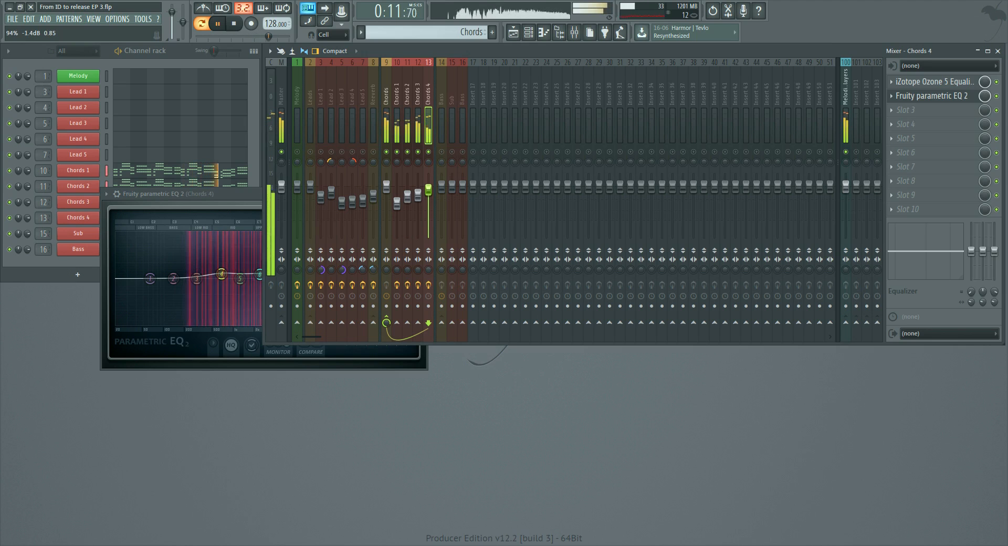
pyautogui.press('space')
# Step: Add Fruity Parametric EQ 2 to the Chords group track, dip the low bands slightly, and raise band 7 for a gentle high boost
pyautogui.click(383, 134)
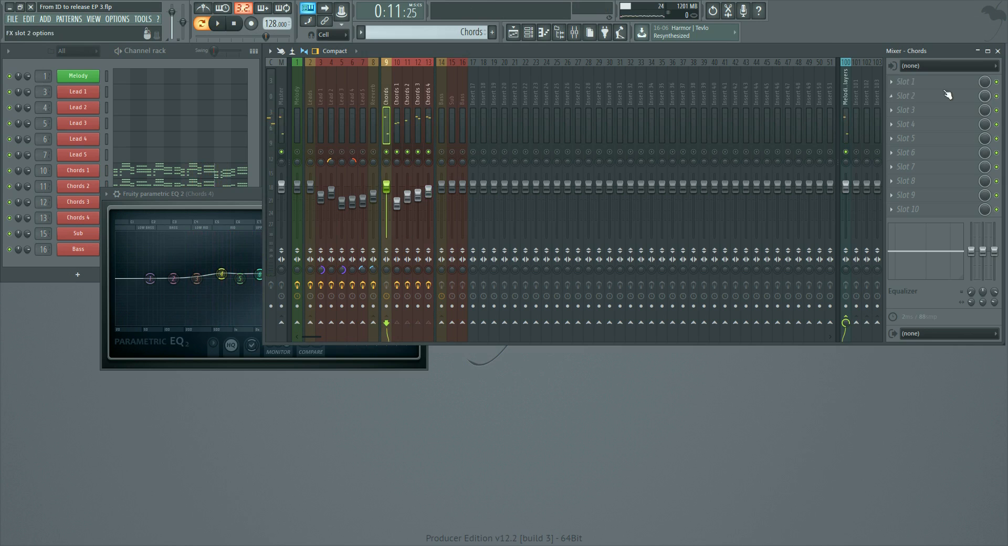
pyautogui.click(899, 83)
pyautogui.click(895, 459)
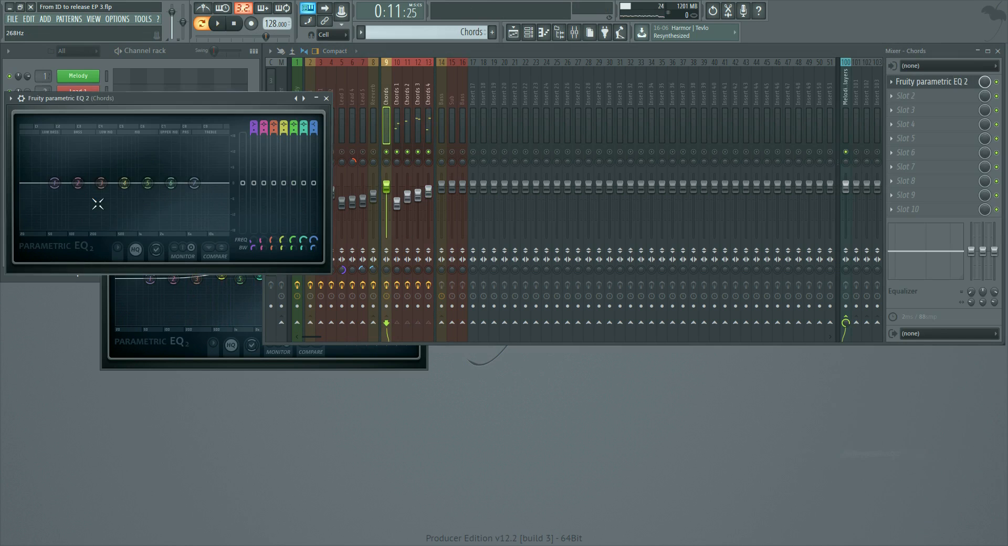
pyautogui.press('space')
pyautogui.moveTo(55, 183); pyautogui.dragTo(91, 184)
pyautogui.moveTo(194, 183); pyautogui.dragTo(193, 180)
pyautogui.press('space')
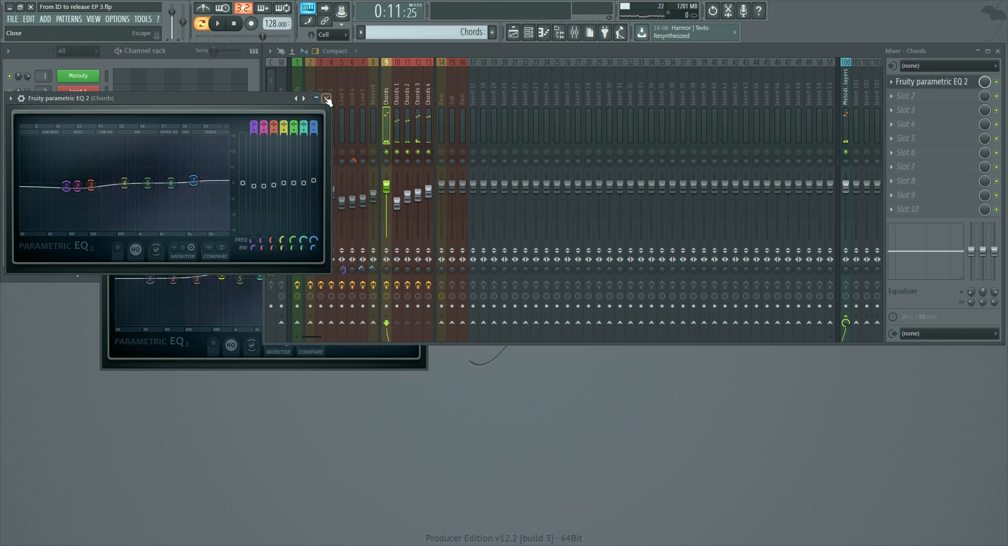
pyautogui.click(326, 98)
# Step: Add iZotope Ozone 5 Equalizer in slot 7 of the Chords track and make band 8 a brickwall lowpass at 16000 Hz
pyautogui.click(933, 166)
pyautogui.click(892, 44)
pyautogui.rightClick(453, 279)
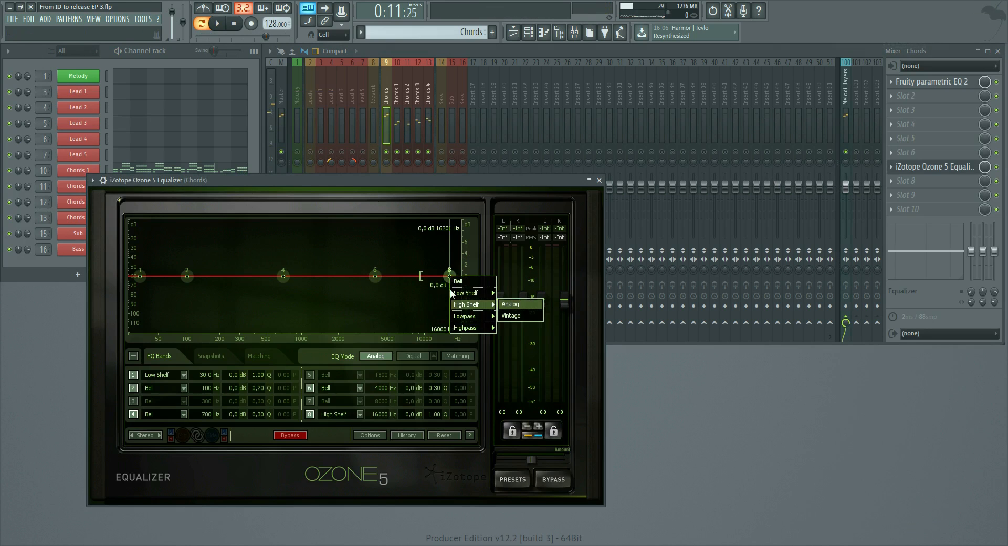
pyautogui.click(516, 333)
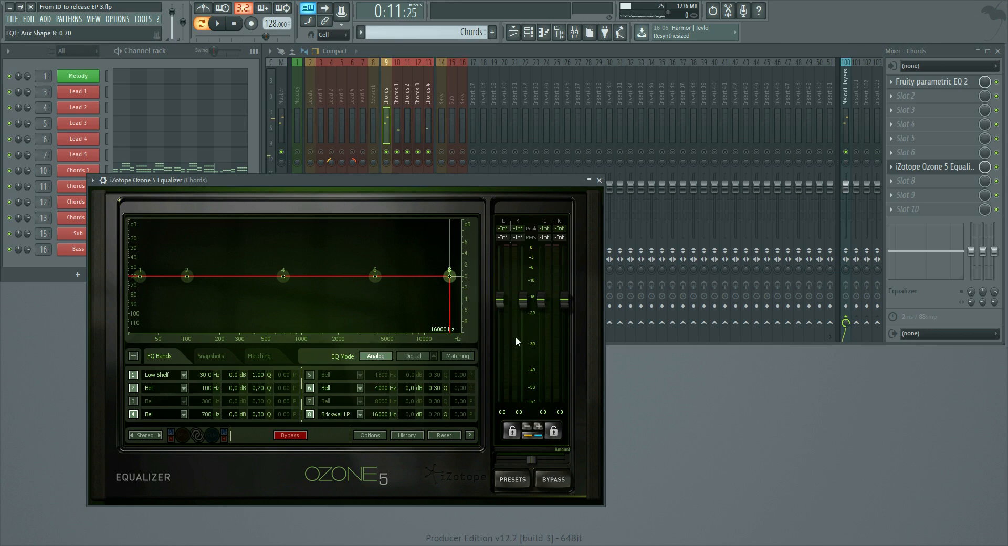
# Step: Make Ozone band 1 a brickwall highpass at 163 Hz, close the equalizer, and audition the chords
pyautogui.rightClick(135, 278)
pyautogui.click(199, 314)
pyautogui.press('space')
pyautogui.moveTo(137, 276); pyautogui.dragTo(215, 286)
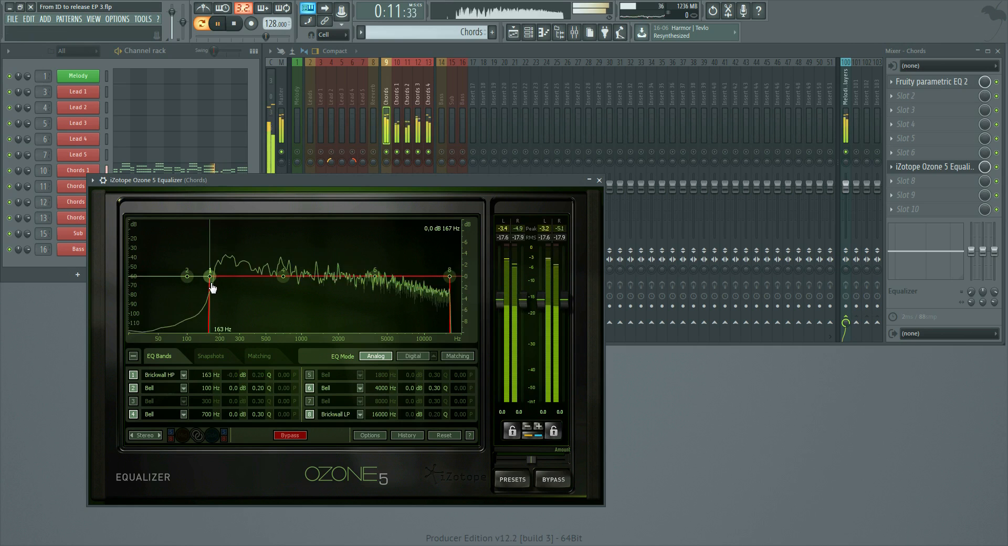
pyautogui.press('space')
pyautogui.click(599, 180)
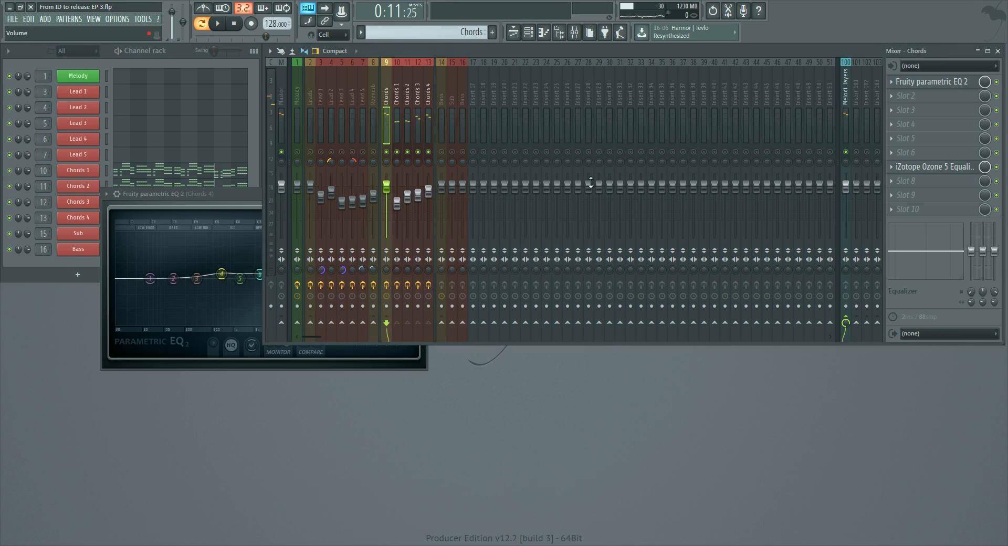
pyautogui.press('space')
pyautogui.press('space')
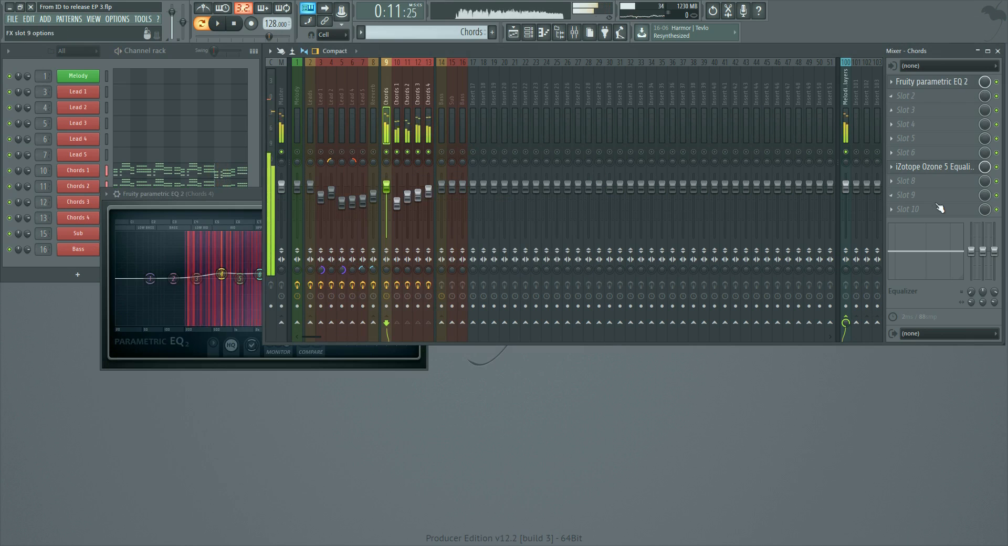
# Step: Add Kickstart in slot 10 of the Chords track, choose the late-rising S-shaped ducking curve, and reduce its mix slightly
pyautogui.click(934, 212)
pyautogui.click(934, 213)
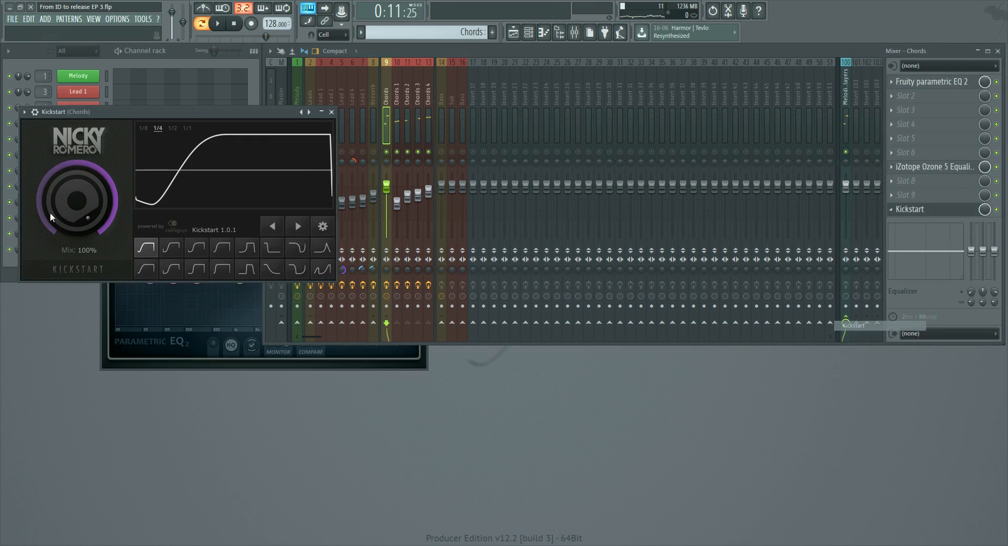
pyautogui.click(168, 270)
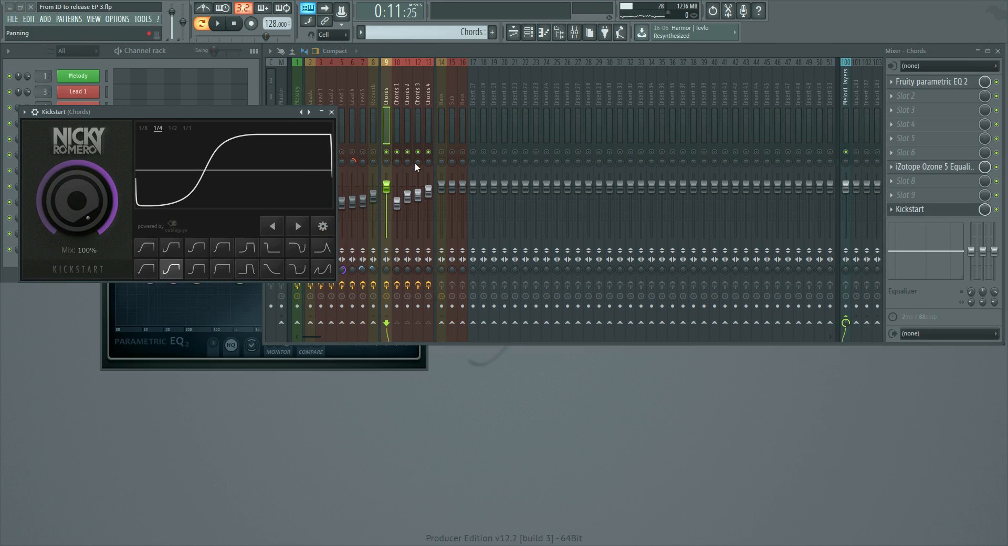
pyautogui.click(221, 28)
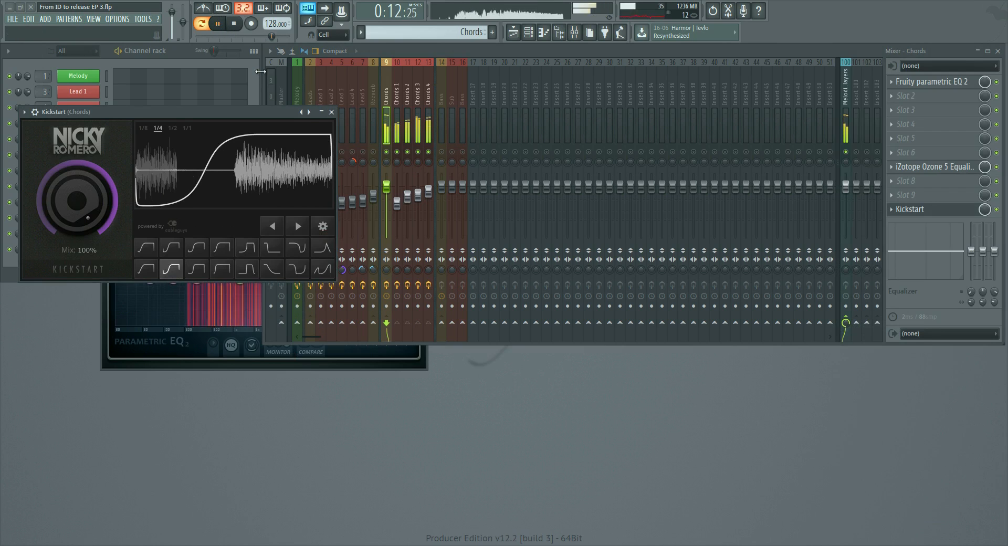
pyautogui.moveTo(97, 194); pyautogui.dragTo(97, 200)
pyautogui.click(331, 112)
pyautogui.press('space')
# Step: Rename mixer insert 19 as Reeverb, colour it orange like the group tracks, and move it next to the chord layers
pyautogui.rightClick(497, 113)
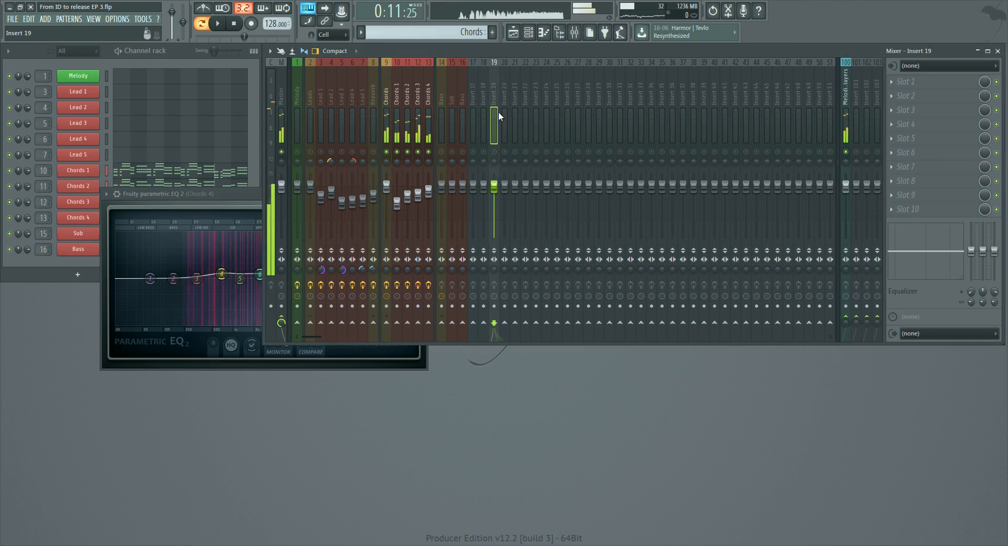
pyautogui.click(522, 74)
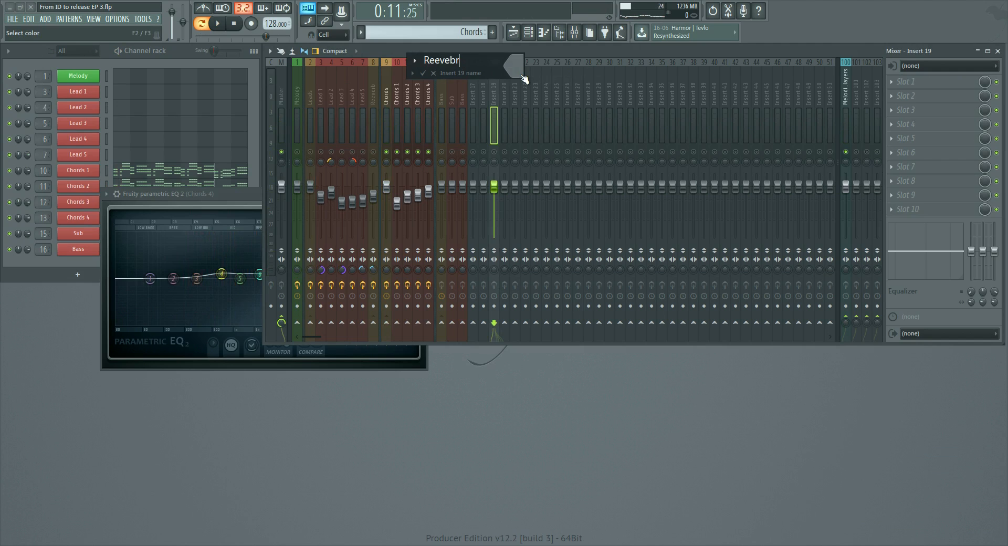
pyautogui.click(518, 71)
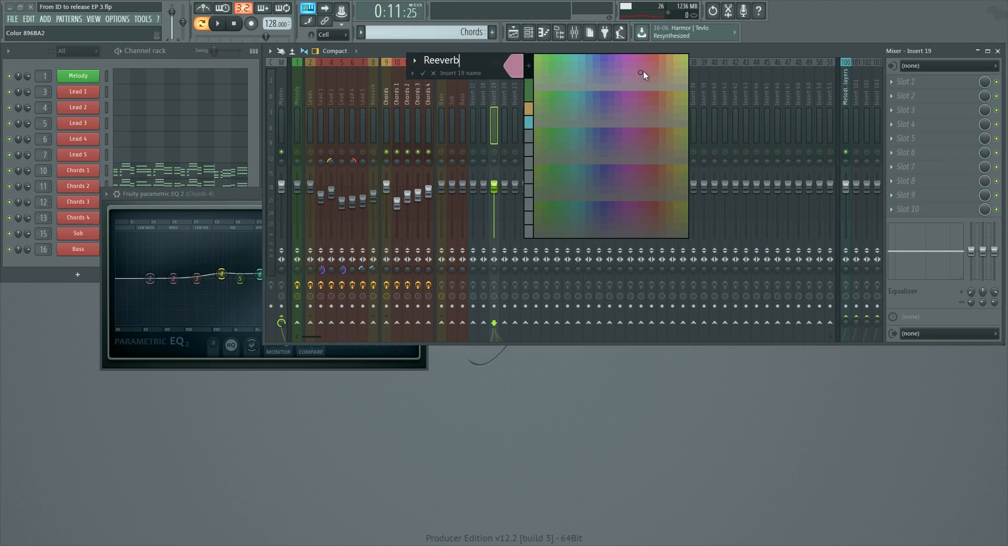
pyautogui.click(668, 59)
pyautogui.hotkey('alt', 'Left')
pyautogui.hotkey('alt', 'Left')
pyautogui.hotkey('alt', 'Left')
pyautogui.hotkey('alt', 'Left')
pyautogui.hotkey('alt', 'Left')
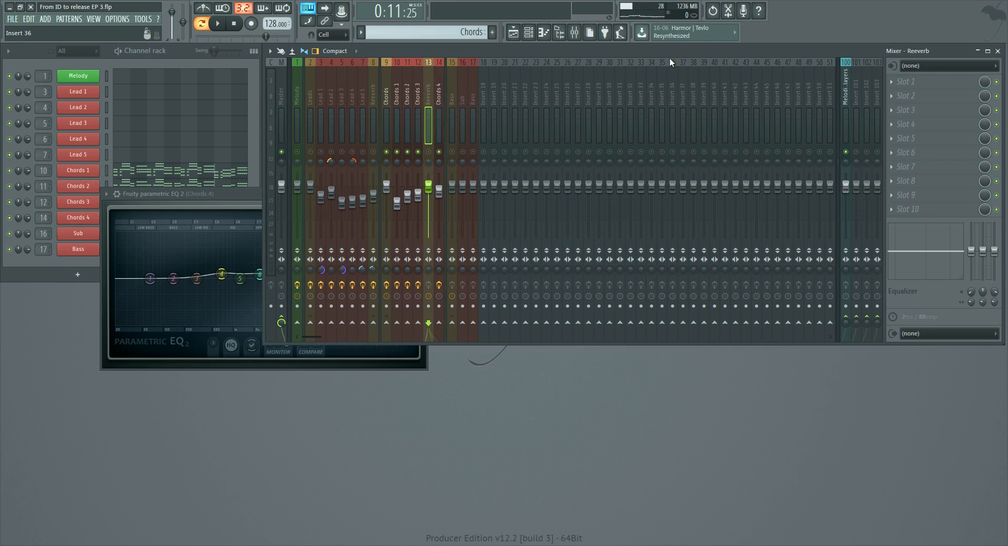
# Step: Send the Chords group to the Reeverb track, and add Fruity Reeverb 2 there with the dry level at 0%
pyautogui.click(388, 127)
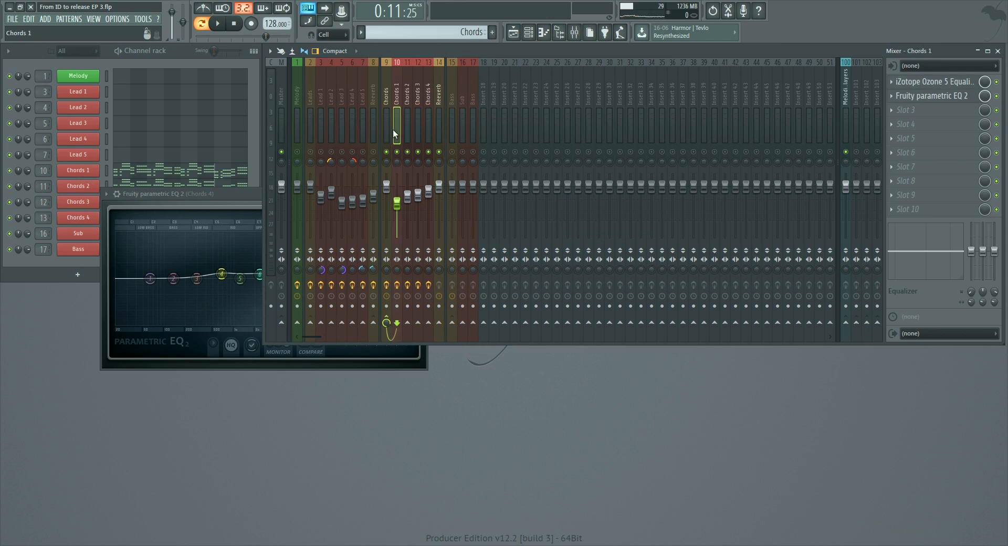
pyautogui.click(442, 121)
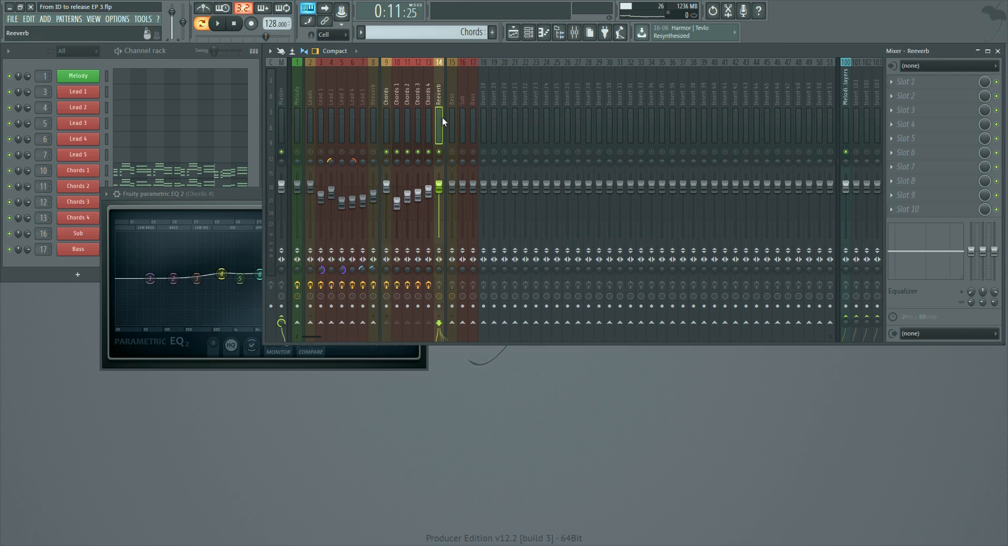
pyautogui.click(947, 82)
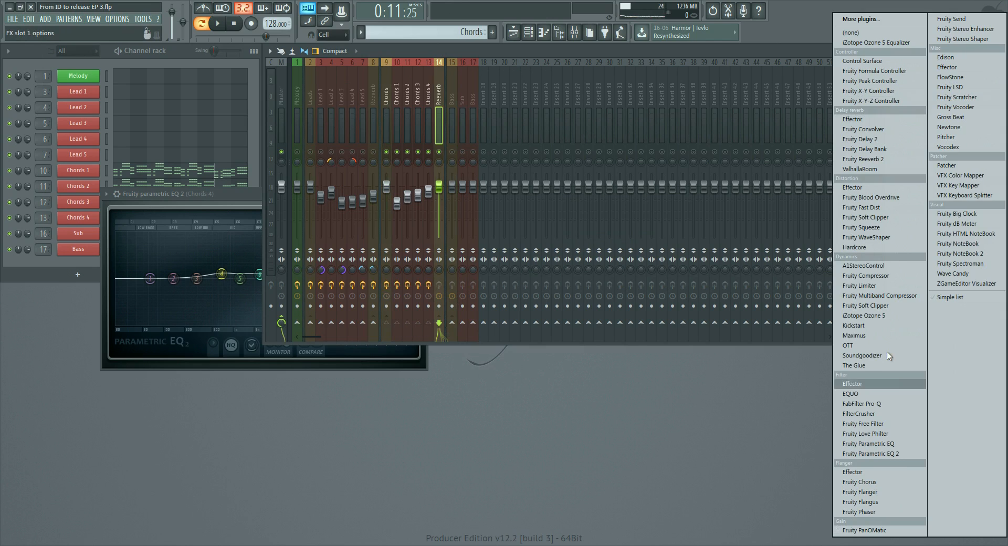
pyautogui.click(883, 163)
pyautogui.moveTo(280, 178); pyautogui.dragTo(280, 205)
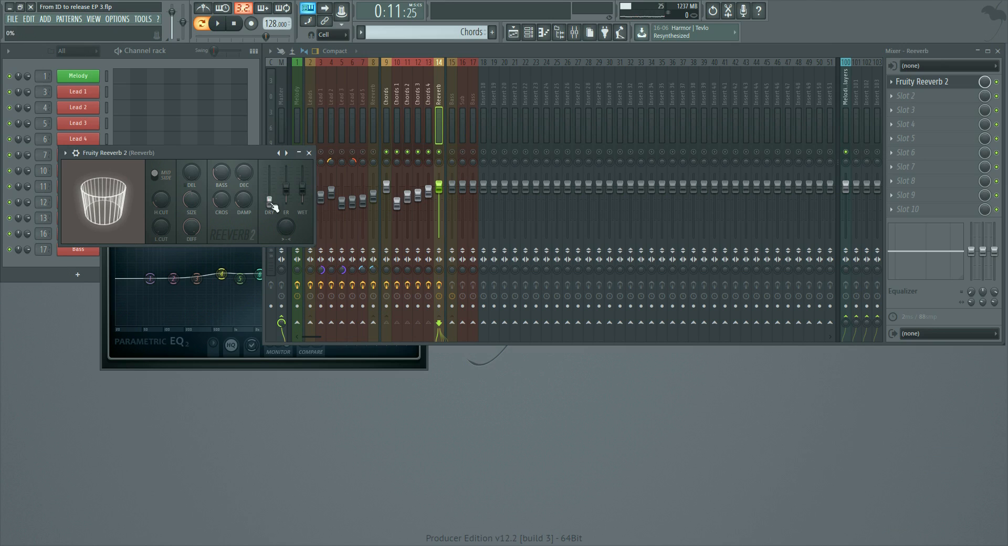
# Step: Add Fruity Parametric EQ 2 in slot 2 and Kickstart in slot 10 of the Reeverb track, with Kickstart's mix at 94%
pyautogui.click(927, 97)
pyautogui.click(903, 454)
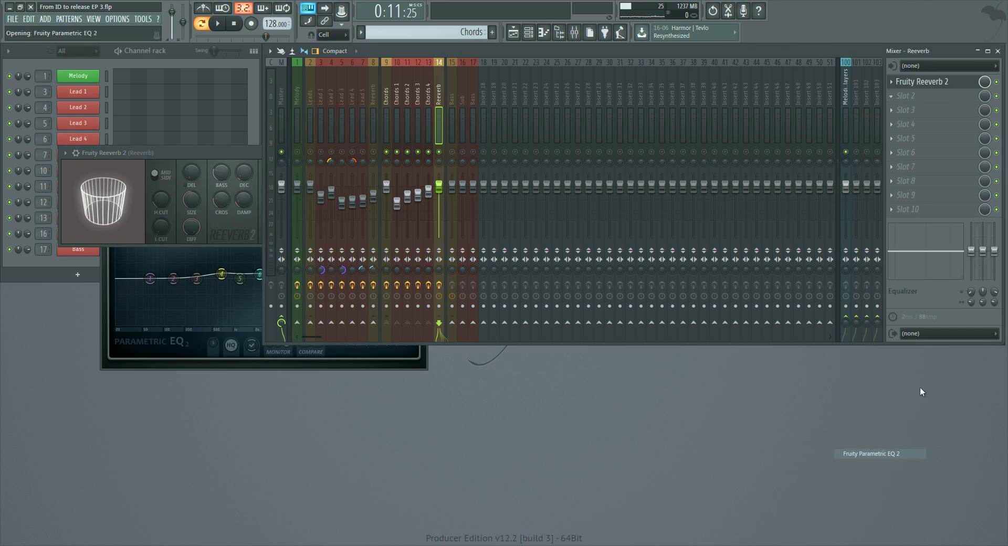
pyautogui.click(921, 214)
pyautogui.click(853, 325)
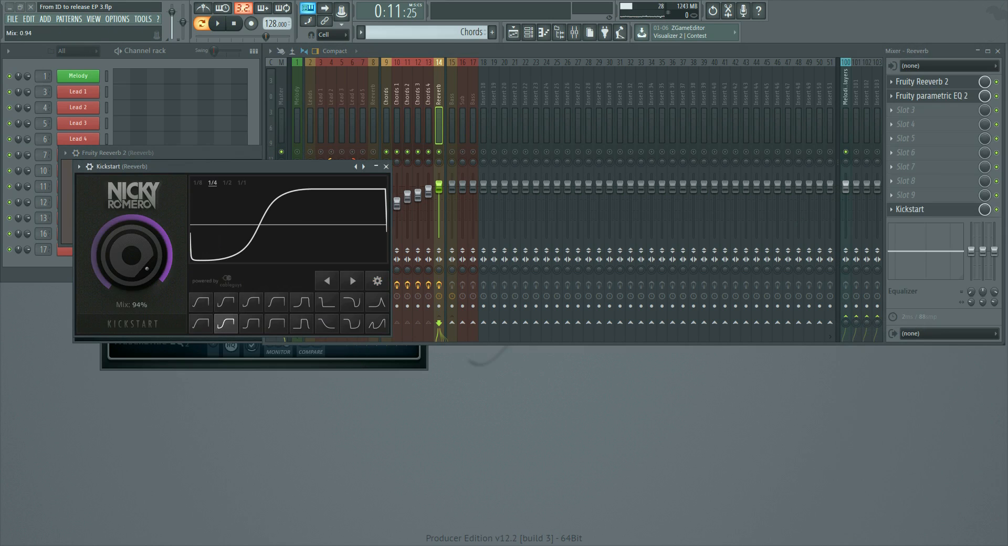
pyautogui.click(386, 166)
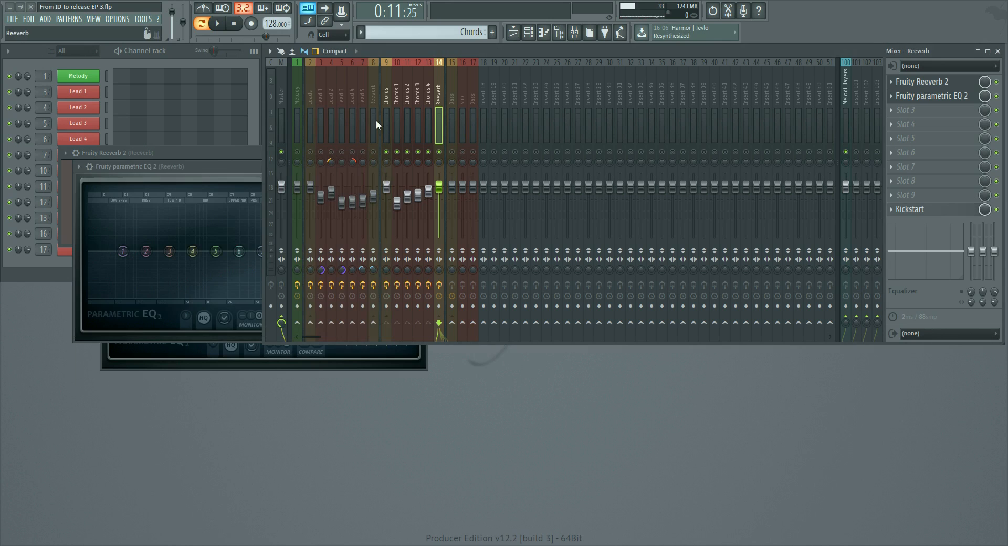
# Step: Mute the Melodic layers track to isolate the reverb, and shape the Reeverb EQ with a steep low cut and a strong high boost
pyautogui.click(232, 171)
pyautogui.moveTo(356, 166); pyautogui.dragTo(639, 125)
pyautogui.press('space')
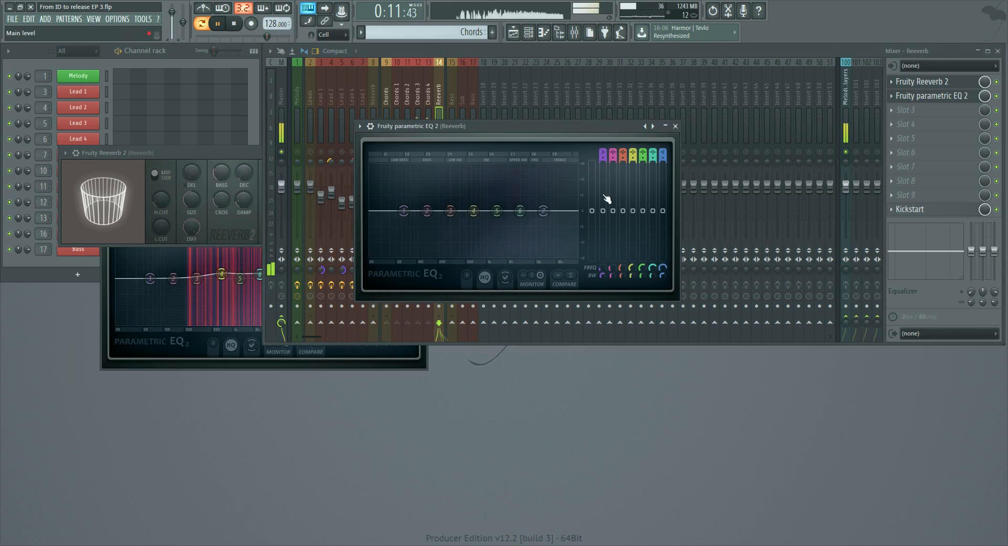
pyautogui.click(846, 152)
pyautogui.click(960, 95)
pyautogui.moveTo(540, 211); pyautogui.dragTo(537, 180)
pyautogui.moveTo(450, 210); pyautogui.dragTo(422, 234)
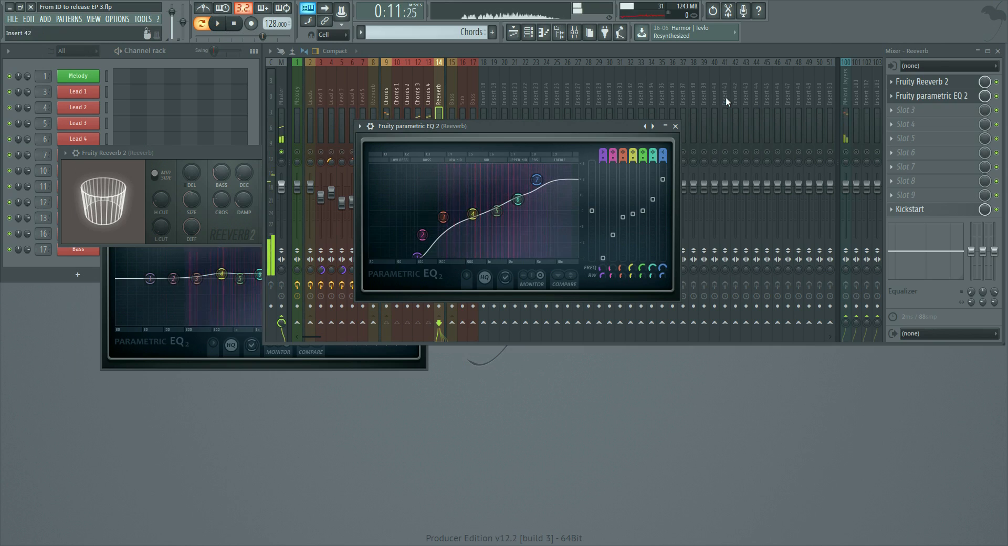
pyautogui.click(675, 126)
pyautogui.press('space')
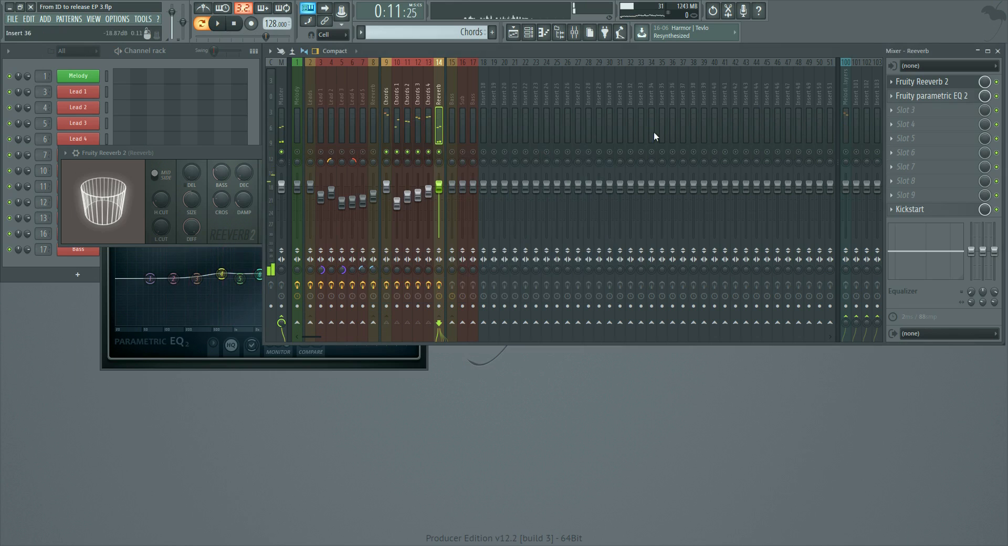
# Step: Play the chords with the Melodic layers track audible, close Fruity Reeverb 2, and raise the Reeverb fader to about 0.8 dB
pyautogui.press('space')
pyautogui.moveTo(251, 153); pyautogui.dragTo(483, 108)
pyautogui.click(542, 109)
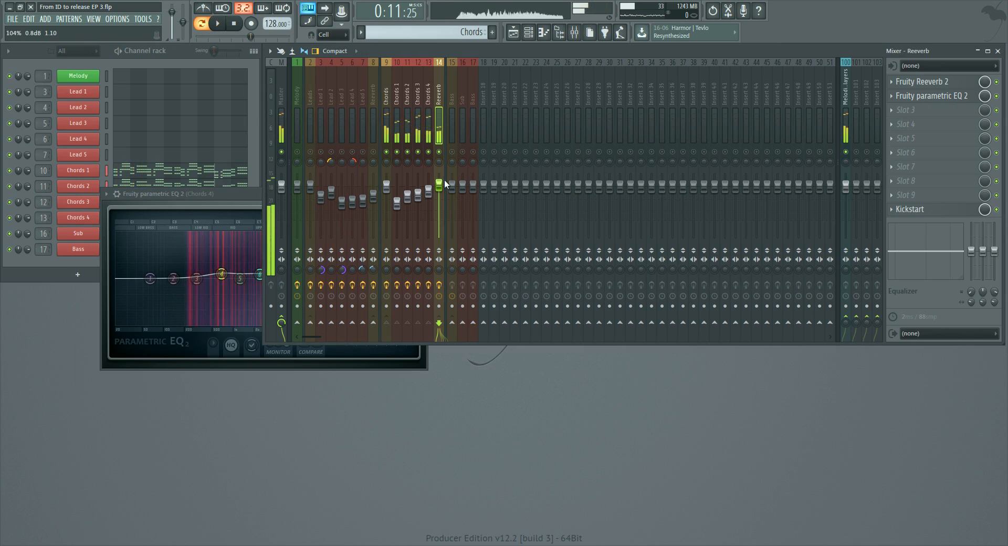
pyautogui.press('space')
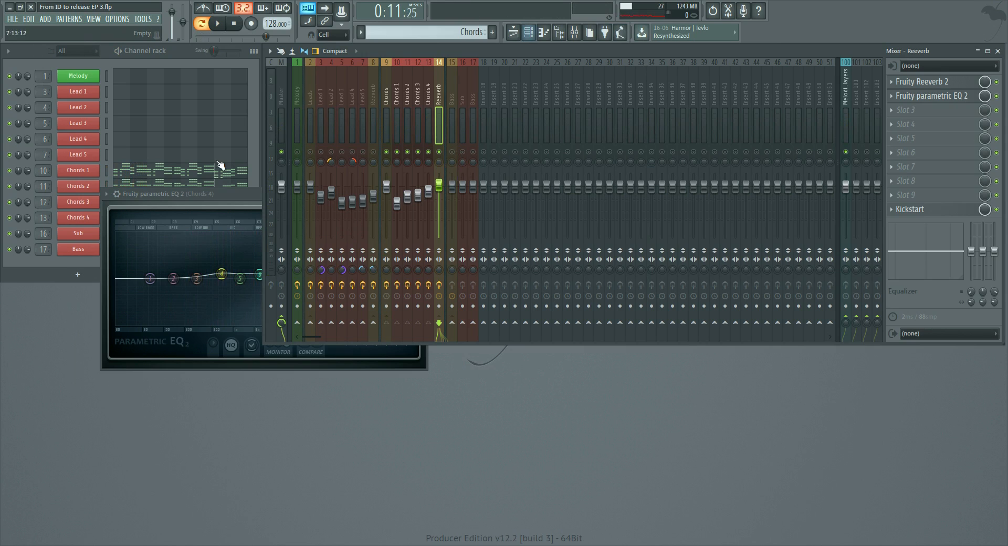
# Step: Close the leftover Chords 4 Parametric EQ 2 window and listen to the processed chords with their reverb
pyautogui.moveTo(225, 195); pyautogui.dragTo(340, 220)
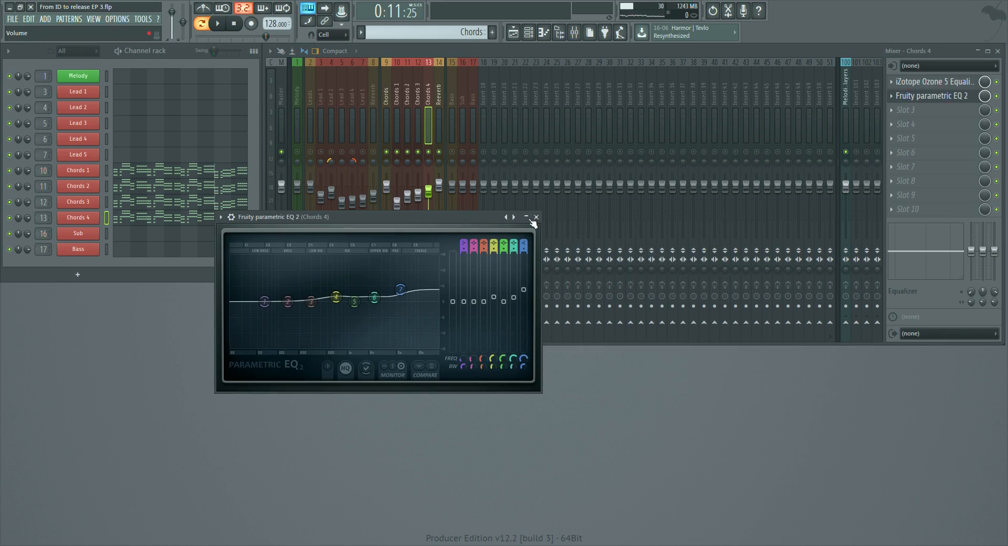
pyautogui.click(536, 217)
pyautogui.press('space')
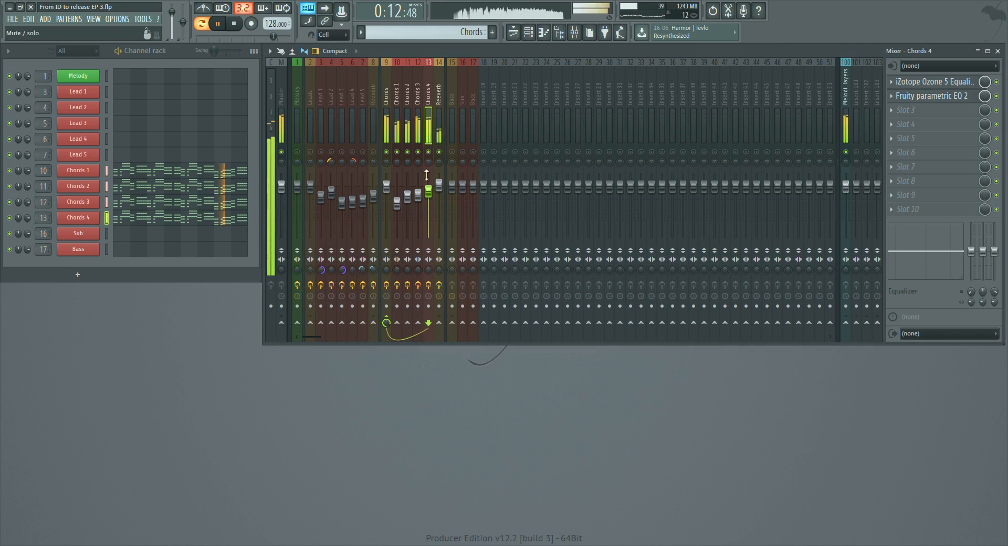
pyautogui.press('space')
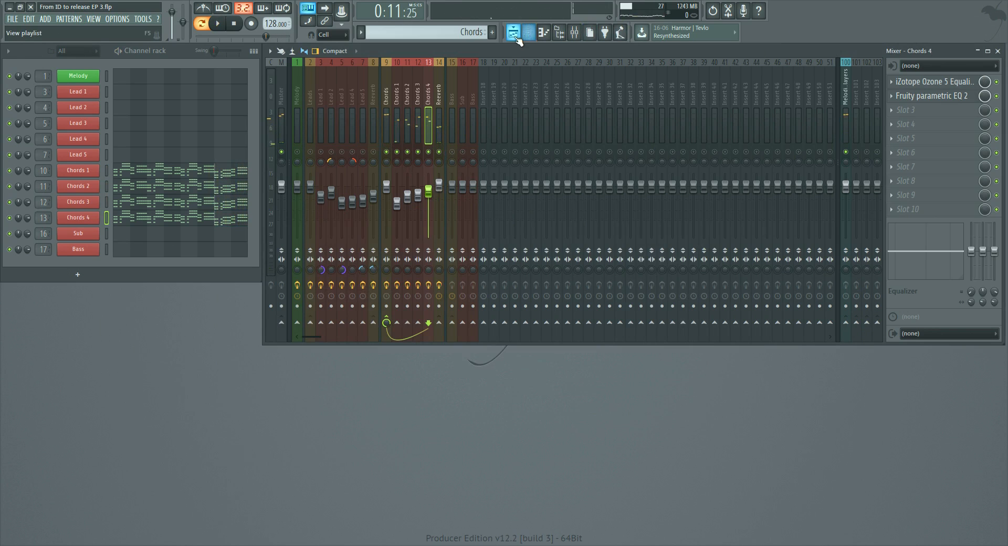
# Step: In the playlist, set playback to start at bar 17 and enable only the Leads and Chords tracks, leaving Bass muted
pyautogui.click(515, 34)
pyautogui.moveTo(213, 73); pyautogui.dragTo(228, 74)
pyautogui.rightClick(51, 174)
pyautogui.click(52, 122)
pyautogui.press('space')
pyautogui.press('space')
# Step: Enable all mixer tracks, play the leads with the chords, and lower the Leads group fader slightly
pyautogui.click(576, 33)
pyautogui.rightClick(379, 150)
pyautogui.click(379, 150)
pyautogui.rightClick(375, 152)
pyautogui.press('space')
pyautogui.moveTo(310, 186); pyautogui.dragTo(310, 193)
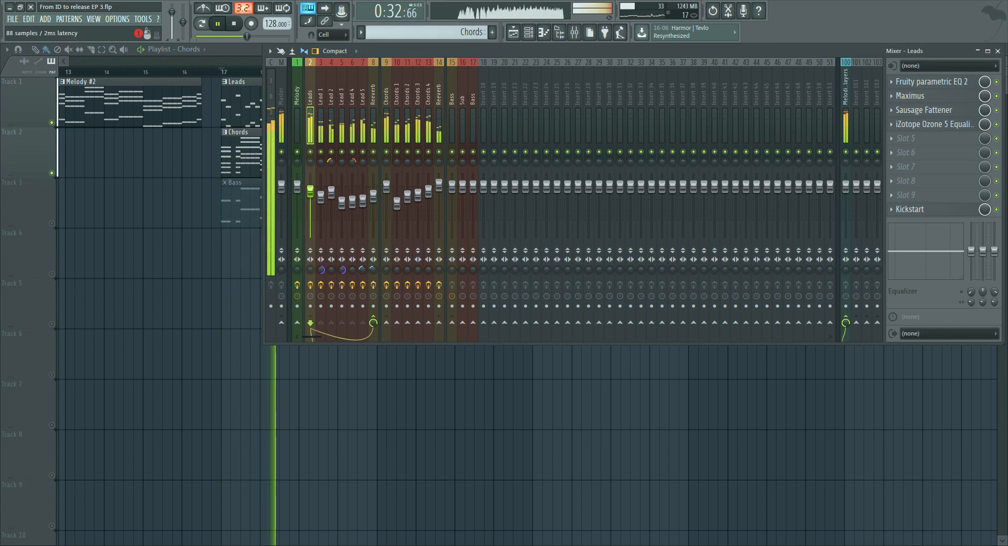
# Step: Lower band 7 of the Parametric EQ 2 on the Leads track for a slight high cut
pyautogui.click(931, 81)
pyautogui.moveTo(353, 342)
pyautogui.mouseDown()
pyautogui.moveTo(343, 349)
pyautogui.moveTo(363, 345)
pyautogui.mouseUp()
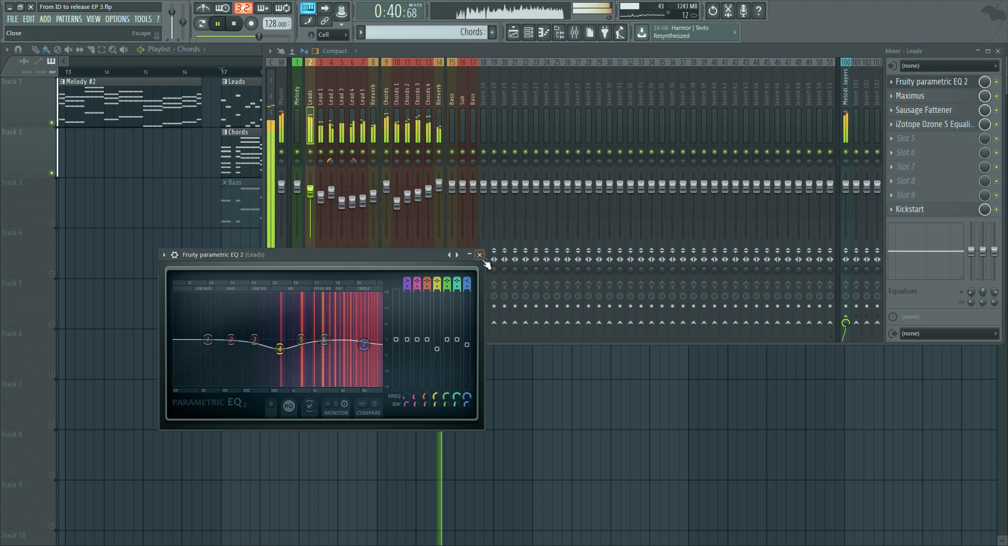
pyautogui.click(479, 255)
# Step: Lower the Chords group fader to about -2.2 dB, nudge it back up slightly, and stop playback
pyautogui.click(385, 158)
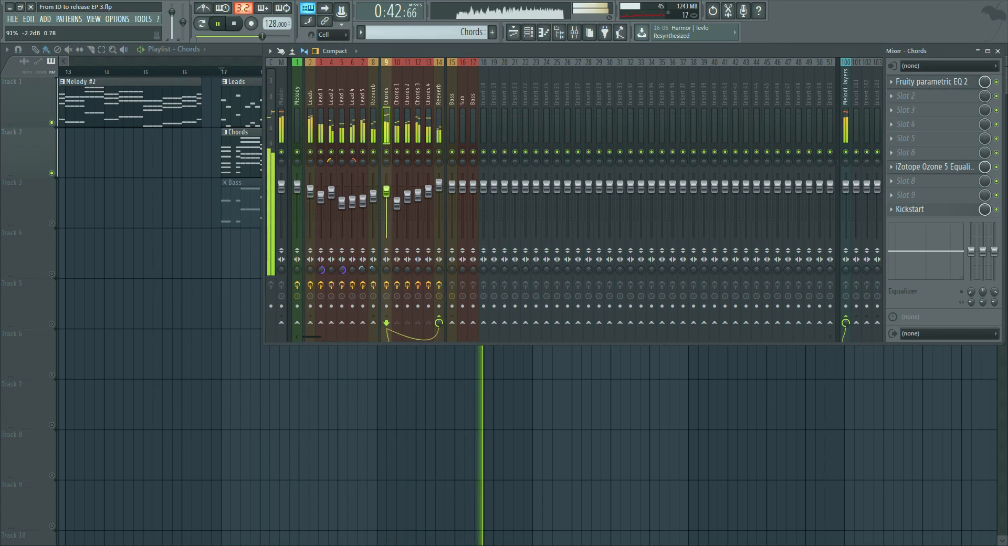
pyautogui.moveTo(386, 190); pyautogui.dragTo(386, 188)
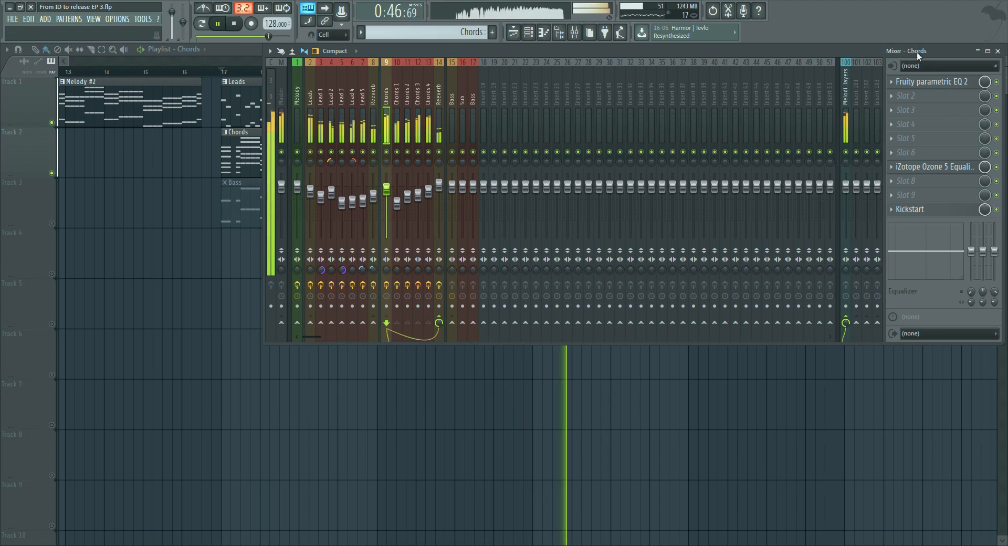
pyautogui.press('space')
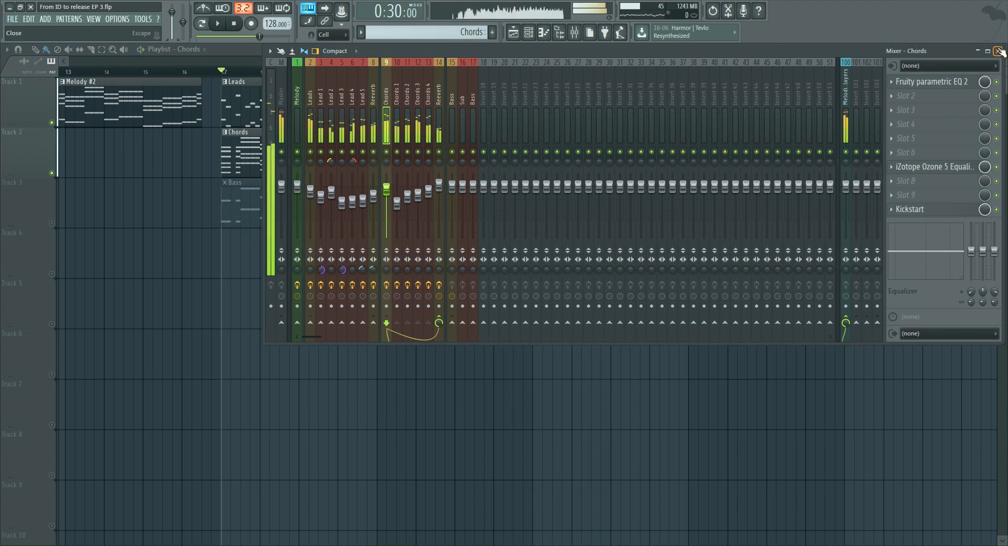
# Step: Solo the Bass track in the playlist so only the Bass clips are enabled
pyautogui.click(999, 51)
pyautogui.moveTo(311, 58)
pyautogui.mouseDown()
pyautogui.moveTo(294, 57)
pyautogui.moveTo(315, 58)
pyautogui.mouseUp()
pyautogui.moveTo(753, 62); pyautogui.dragTo(817, 62)
pyautogui.click(574, 32)
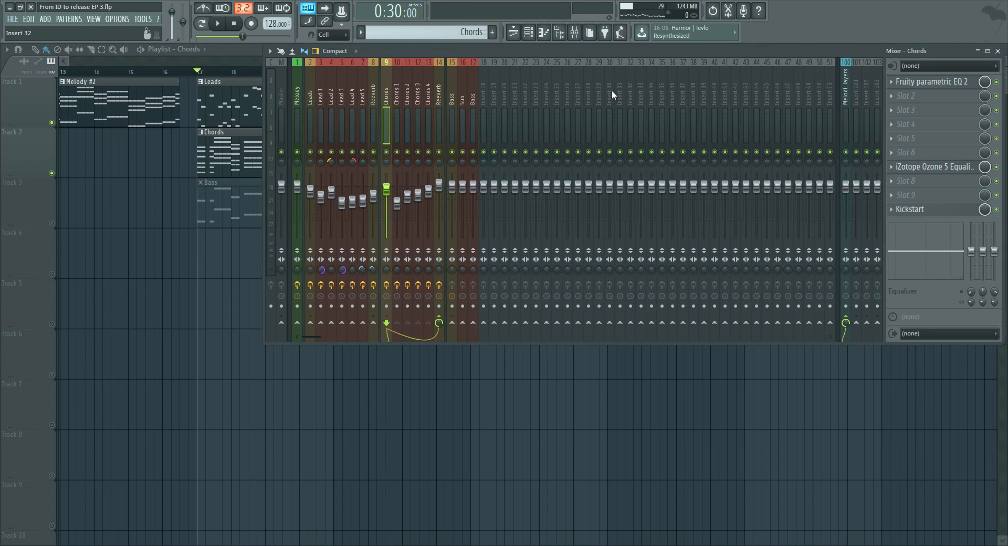
pyautogui.click(471, 125)
pyautogui.rightClick(52, 223)
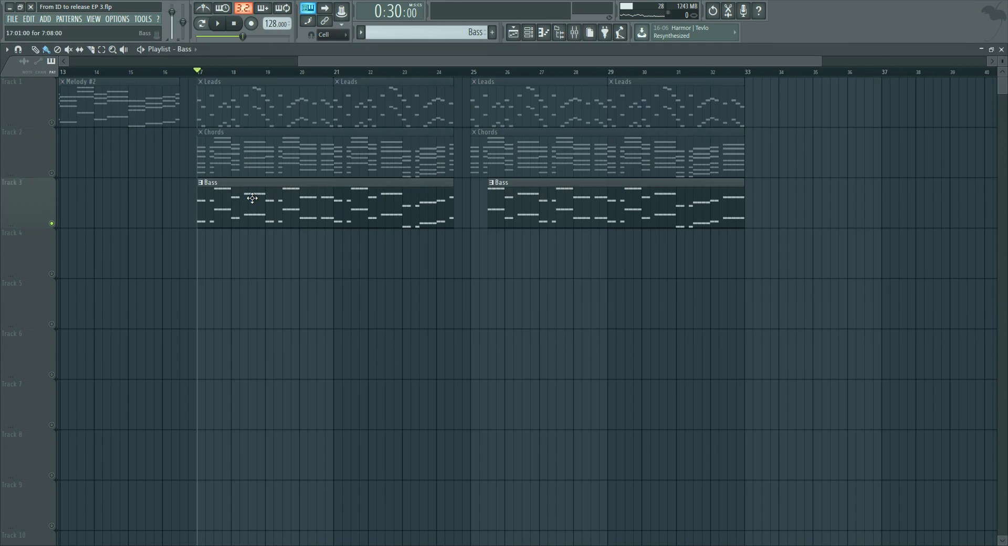
# Step: Look over the Bass pattern's Sub notes in the piano roll and audition the pattern on its own
pyautogui.doubleClick(251, 198)
pyautogui.click(990, 49)
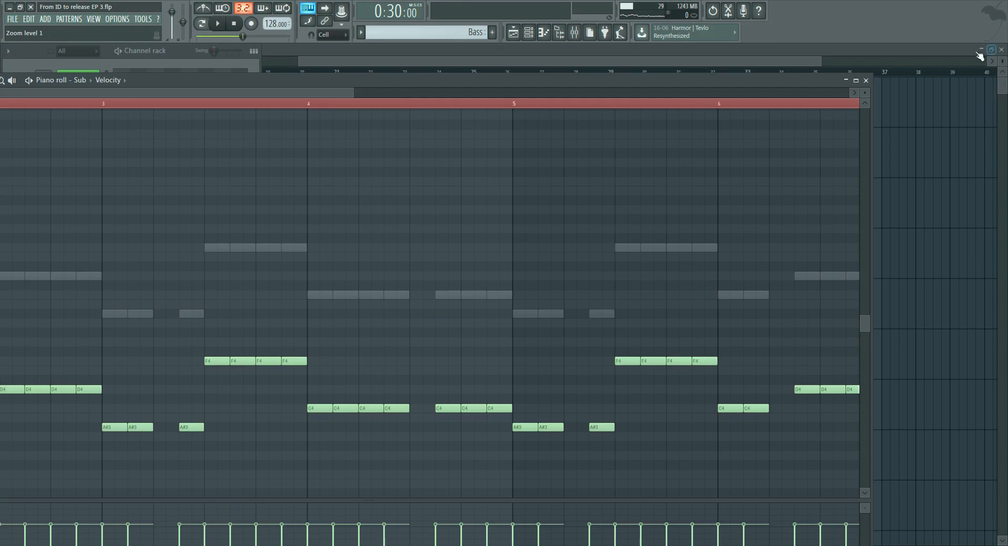
pyautogui.click(856, 81)
pyautogui.click(1000, 50)
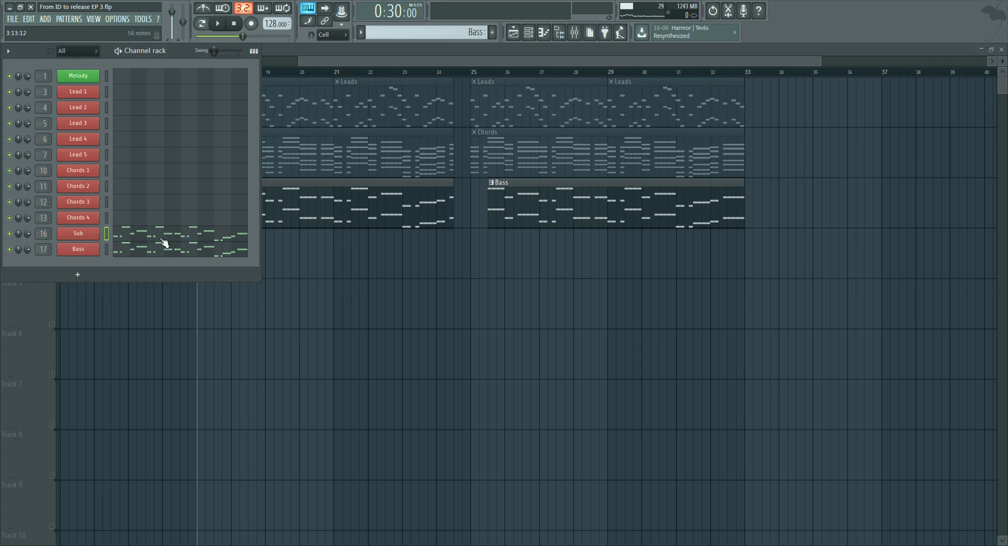
pyautogui.click(225, 24)
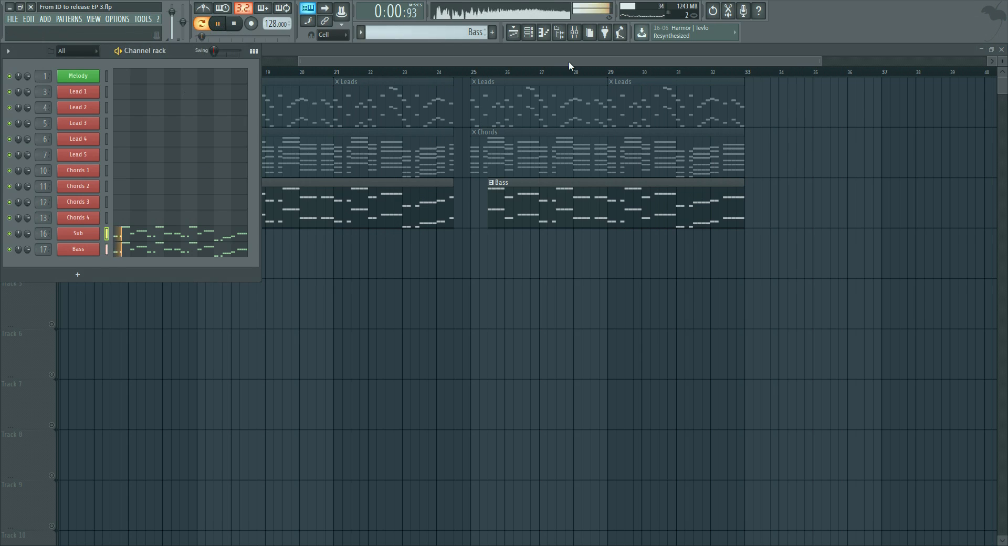
pyautogui.press('space')
# Step: Solo the Sub mixer track and load iZotope Ozone 5 Equalizer in its first effect slot
pyautogui.click(574, 32)
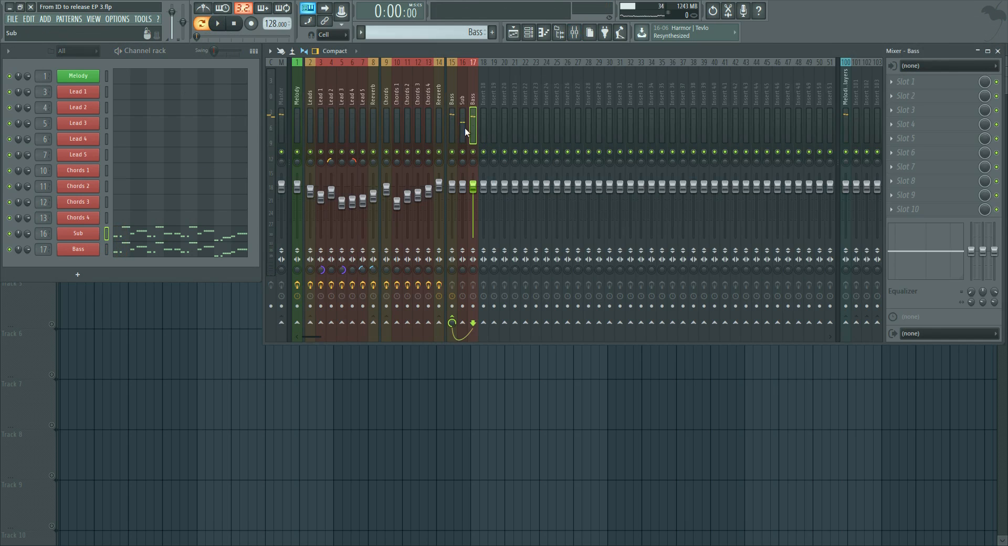
pyautogui.rightClick(462, 152)
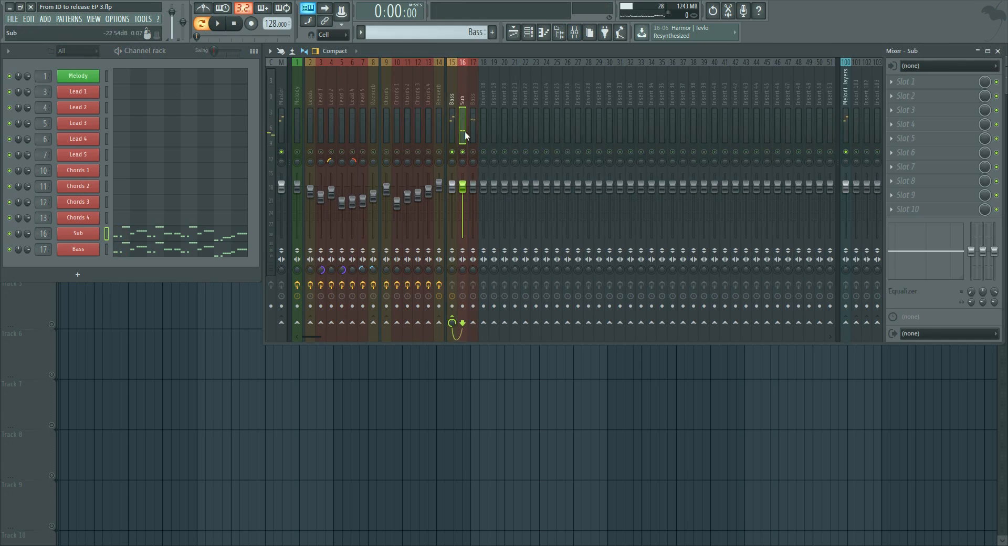
pyautogui.click(960, 84)
pyautogui.click(889, 43)
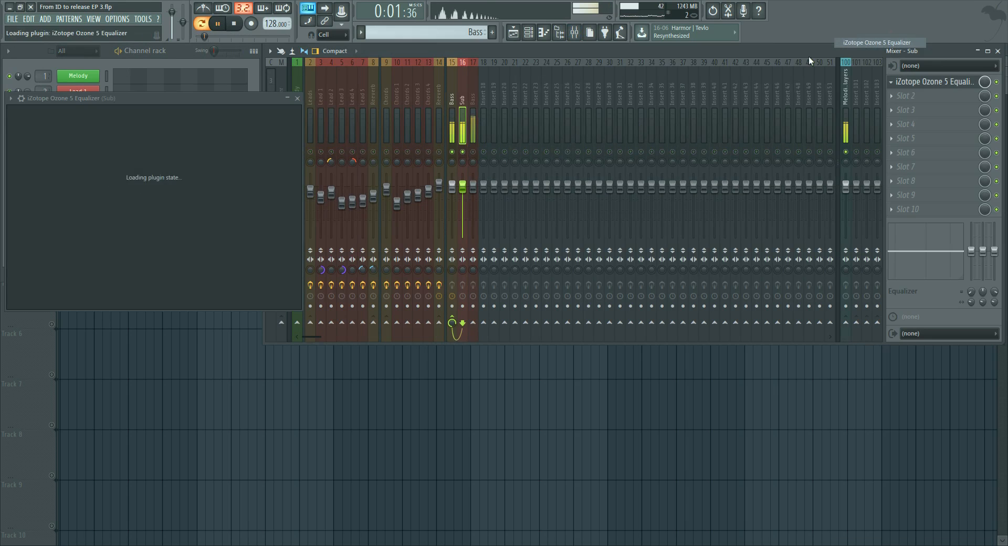
pyautogui.press('space')
# Step: Set band 8 of the Sub equalizer to a brickwall low-pass at 199 Hz, adjusting it during playback
pyautogui.rightClick(366, 196)
pyautogui.moveTo(375, 237)
pyautogui.click(424, 260)
pyautogui.press('space')
pyautogui.moveTo(367, 195); pyautogui.dragTo(140, 206)
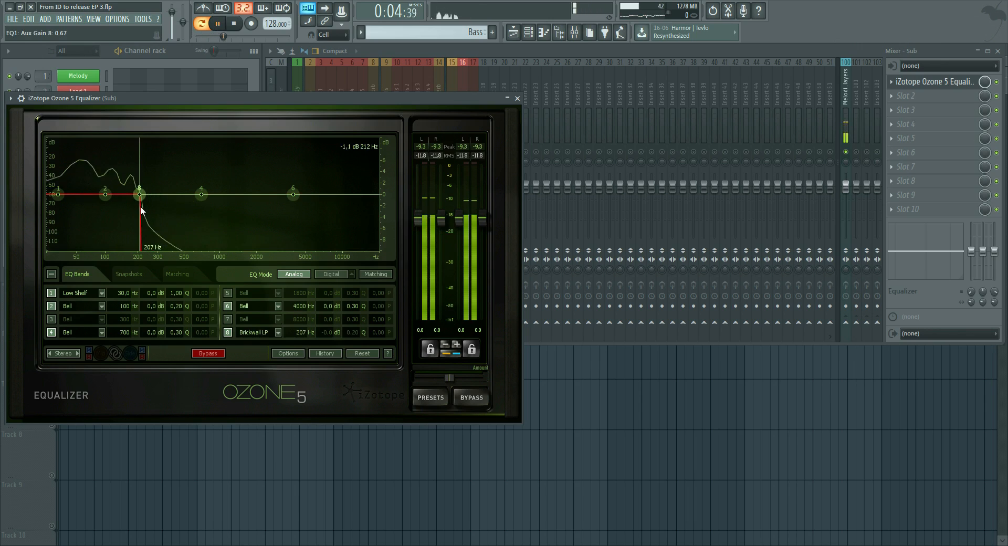
pyautogui.press('space')
pyautogui.moveTo(140, 196); pyautogui.dragTo(137, 196)
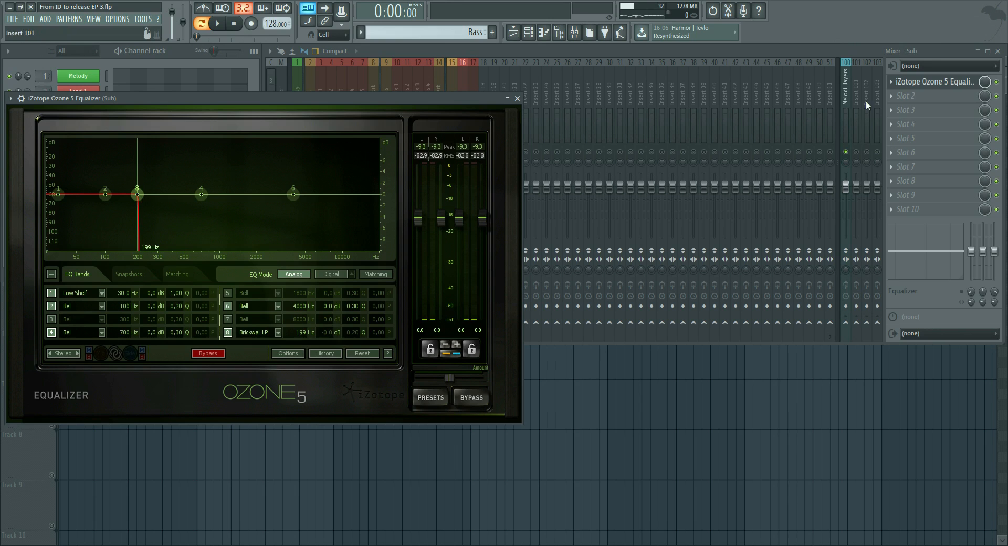
pyautogui.click(517, 98)
# Step: Load iZotope Ozone 5 Equalizer on the Bass mixer track and set band 1 to a brickwall high-pass at about 196 Hz
pyautogui.click(472, 122)
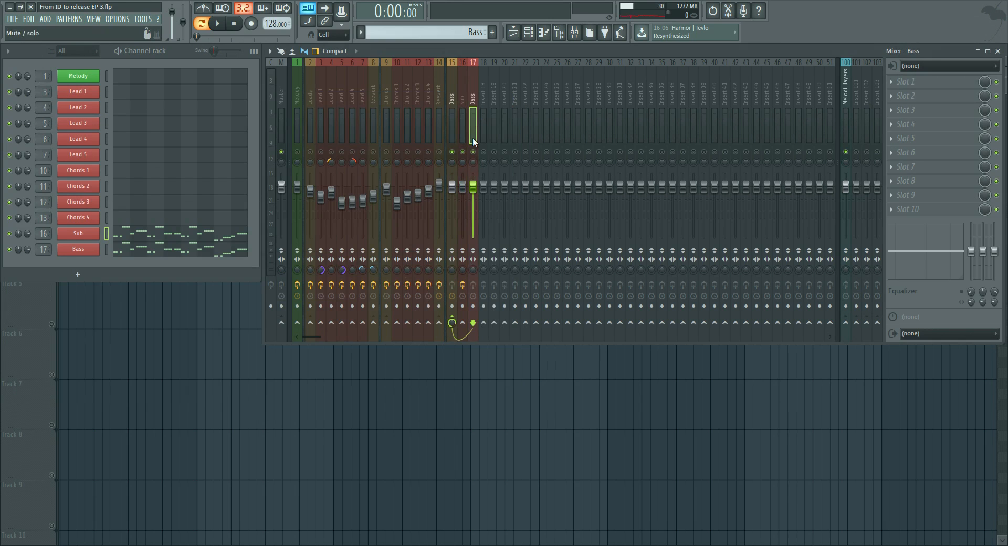
pyautogui.click(944, 81)
pyautogui.click(902, 45)
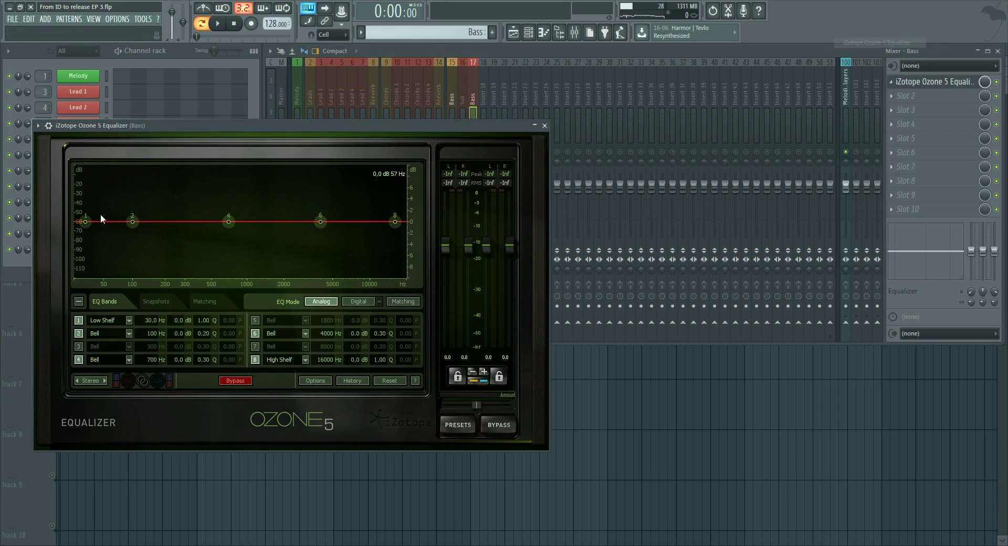
pyautogui.rightClick(84, 226)
pyautogui.moveTo(130, 277)
pyautogui.click(147, 296)
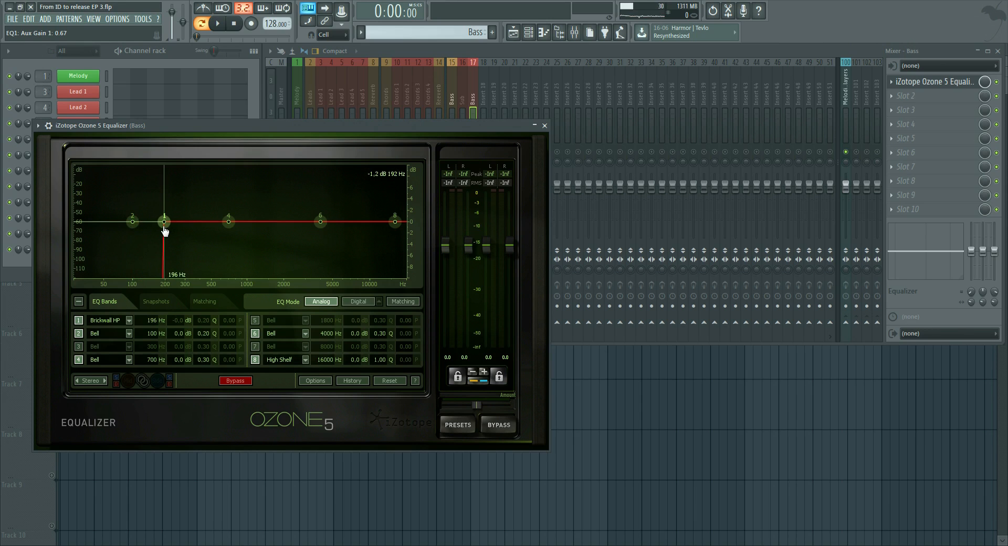
pyautogui.click(544, 125)
# Step: Play the Sub and Bass layers together, and solo the Sub track to audition it alone
pyautogui.press('space')
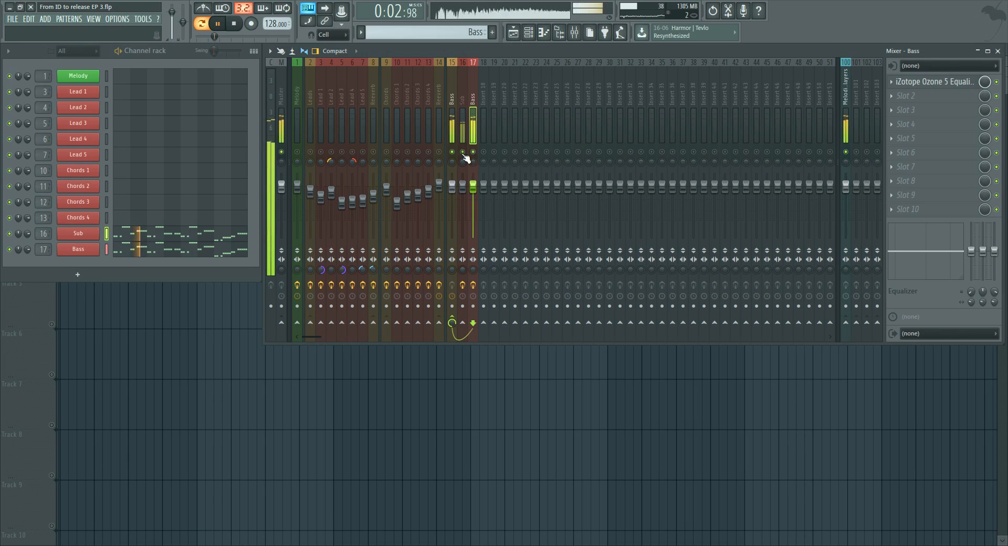
pyautogui.press('space')
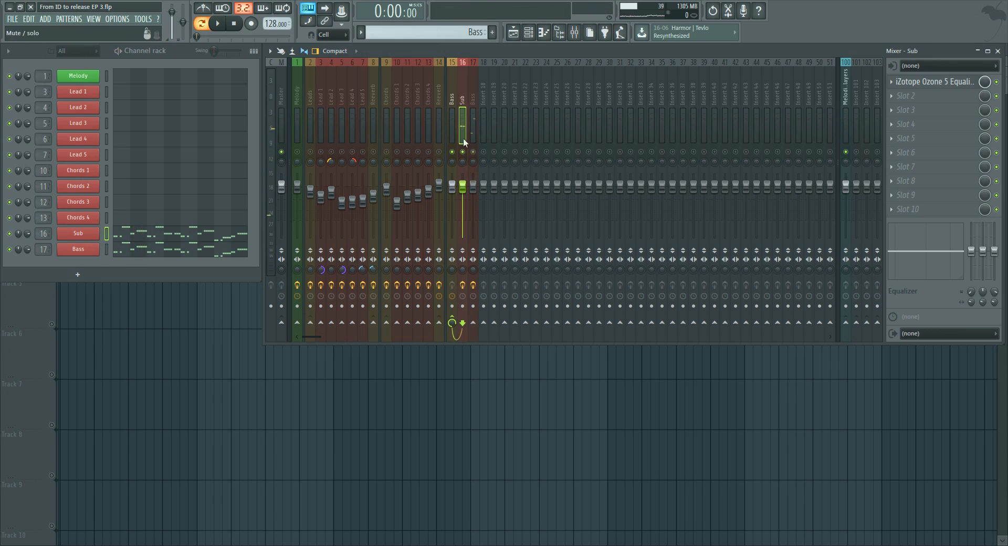
pyautogui.press('space')
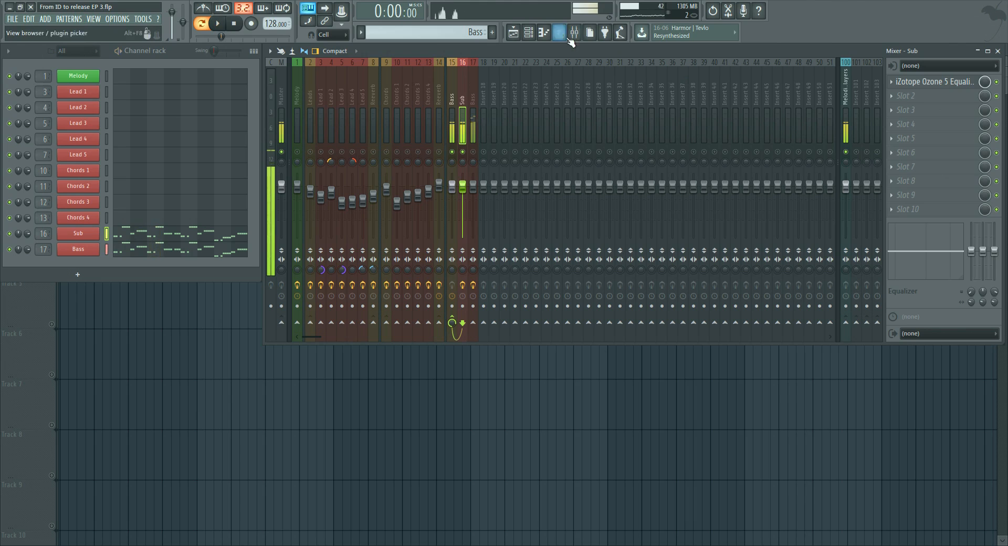
pyautogui.press('space')
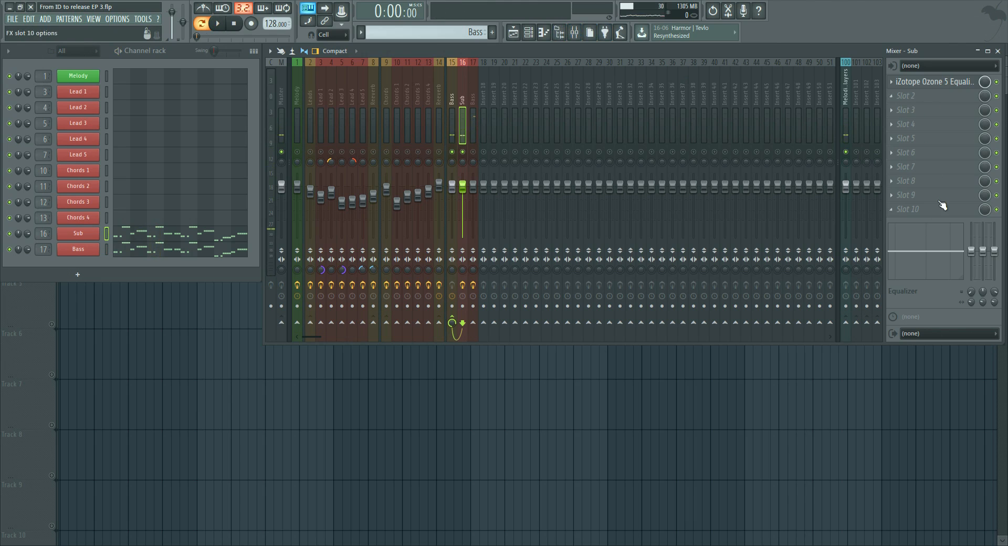
# Step: Load Sausage Fattener from the plugin database into the Sub track's second effect slot and turn up its Fatness during playback
pyautogui.click(560, 32)
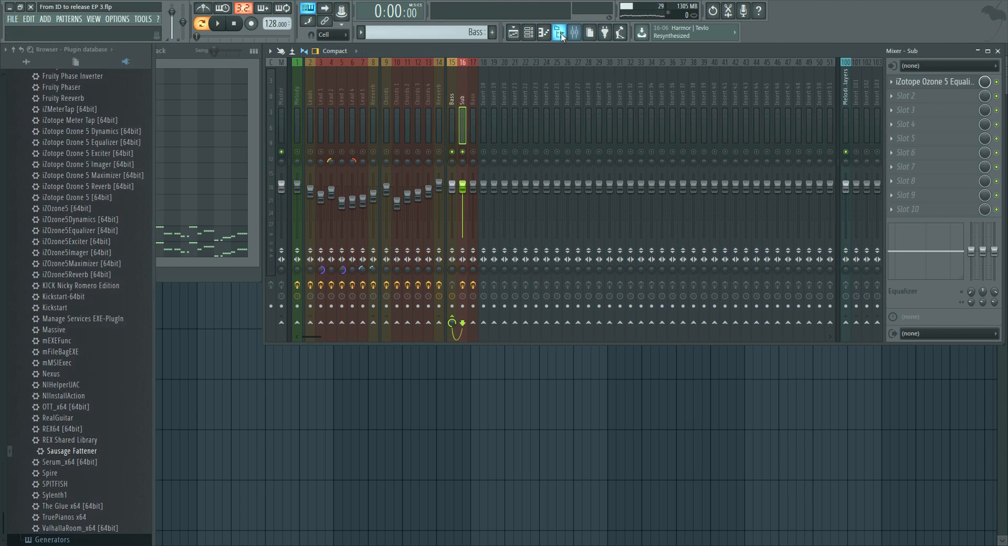
pyautogui.moveTo(1002, 199); pyautogui.dragTo(74, 461)
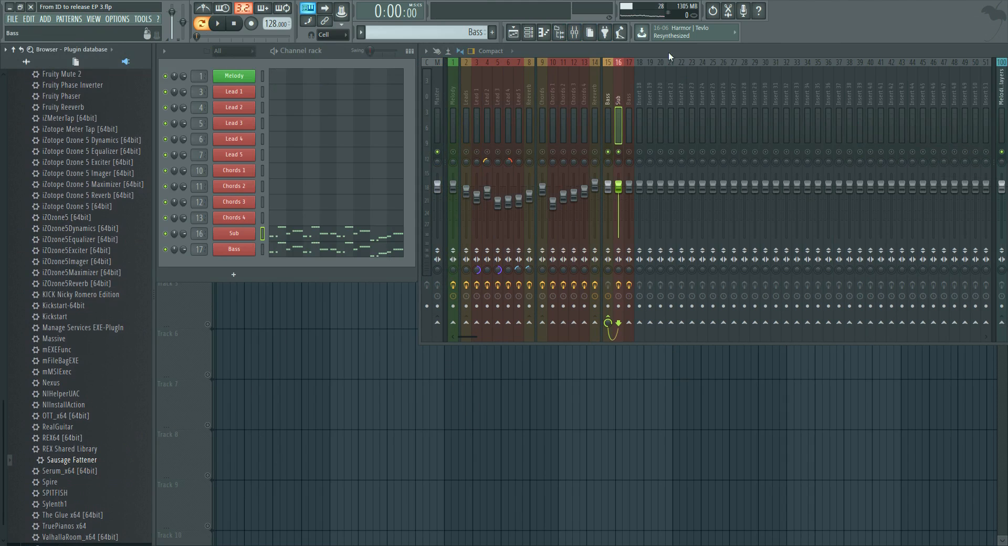
pyautogui.moveTo(683, 55); pyautogui.dragTo(419, 83)
pyautogui.moveTo(70, 466); pyautogui.dragTo(830, 157)
pyautogui.press('space')
pyautogui.moveTo(385, 104); pyautogui.dragTo(386, 152)
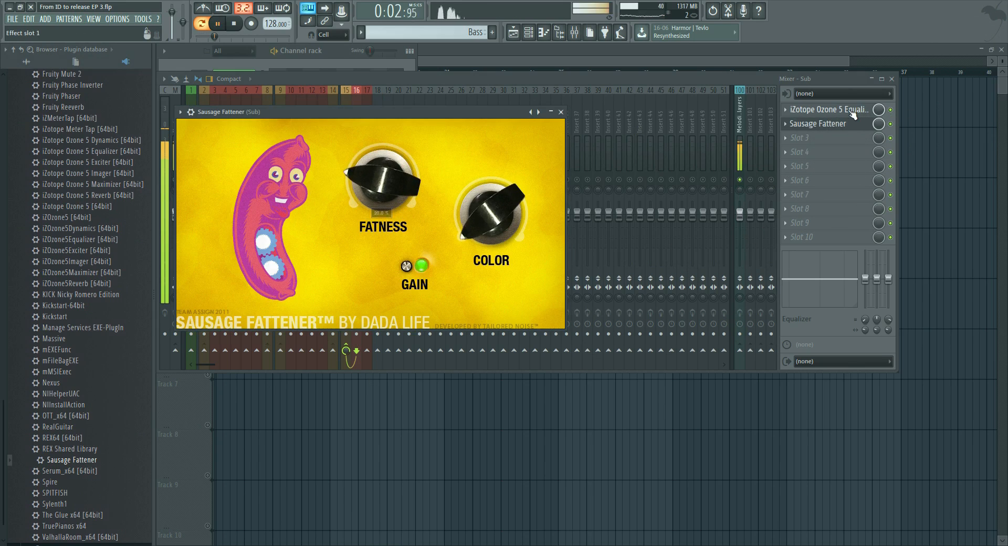
# Step: Move Sausage Fattener ahead of the Ozone 5 Equalizer in the Sub effect chain and check the chain during playback
pyautogui.click(560, 112)
pyautogui.press('space')
pyautogui.scroll(-1, 832, 111)
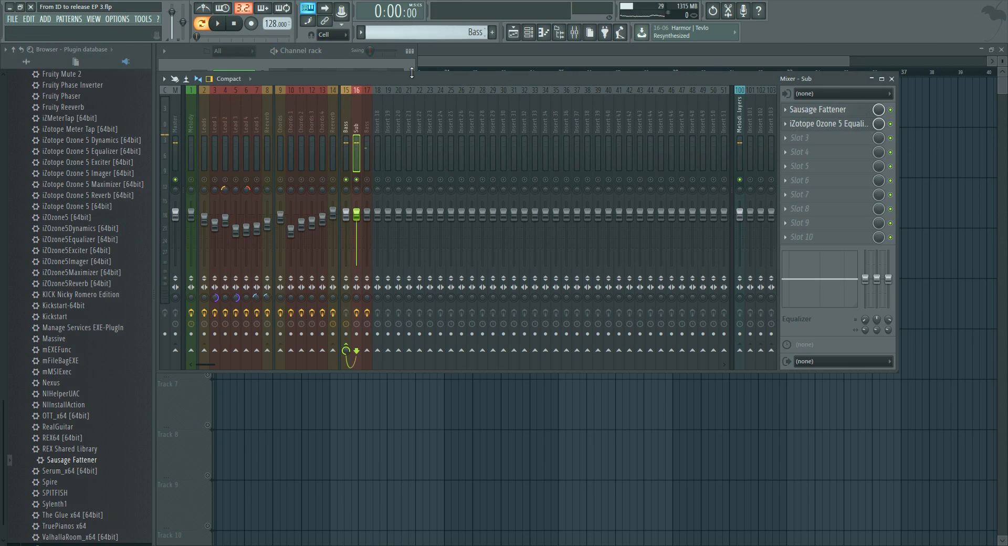
pyautogui.press('space')
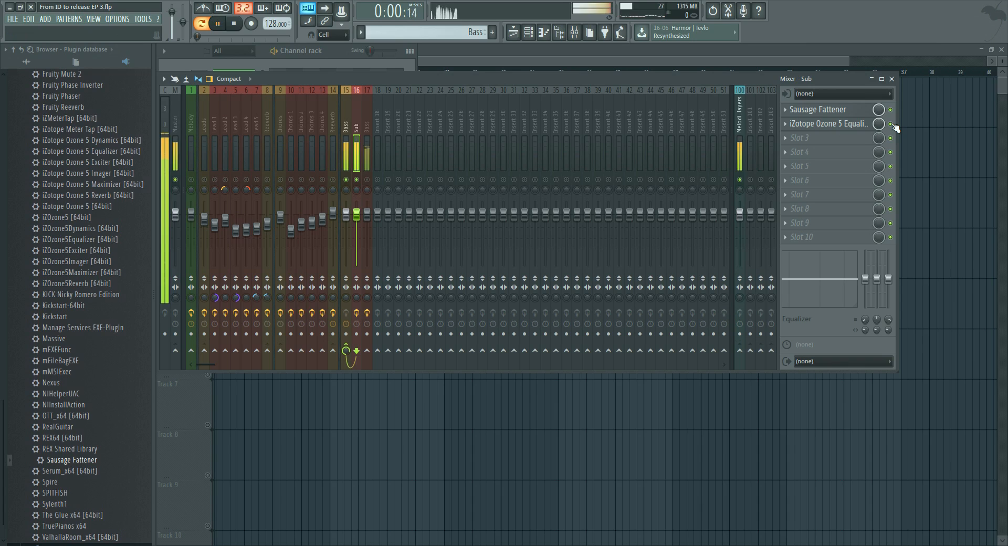
pyautogui.click(844, 128)
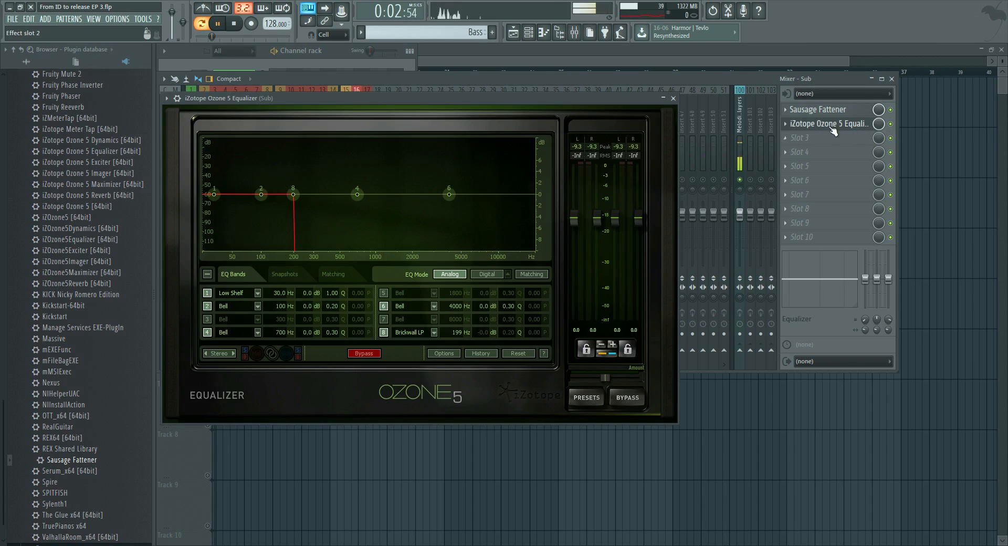
pyautogui.click(673, 99)
pyautogui.press('space')
# Step: Hide the plugin browser and, with all mixer tracks enabled, lower the Sub fader and slightly lower the Bass layer's fader during playback
pyautogui.moveTo(532, 75); pyautogui.dragTo(735, 46)
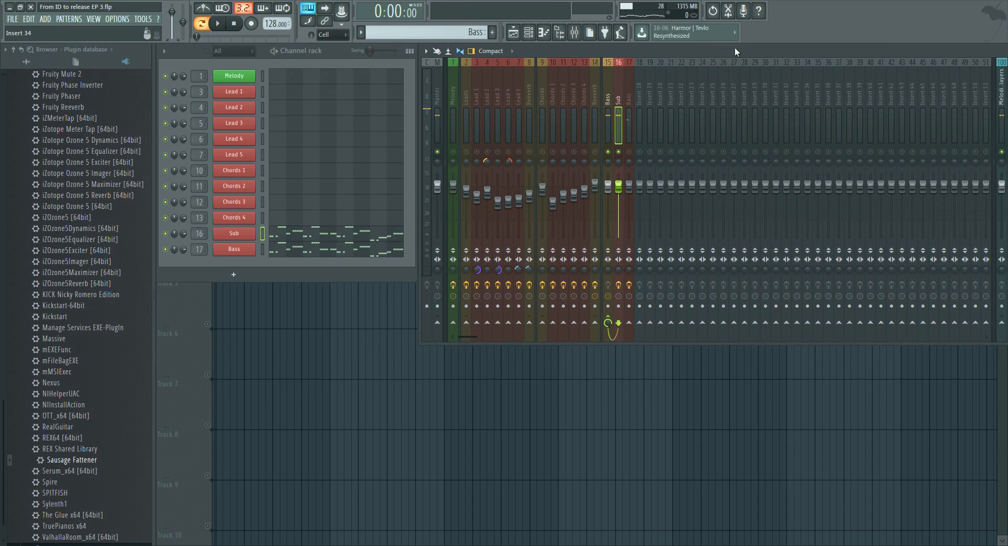
pyautogui.click(567, 33)
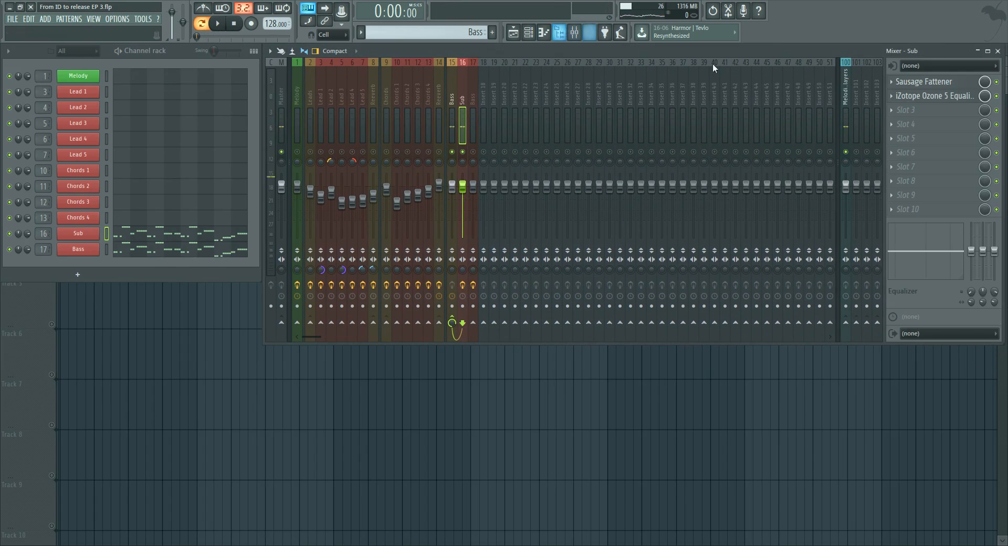
pyautogui.rightClick(463, 152)
pyautogui.press('space')
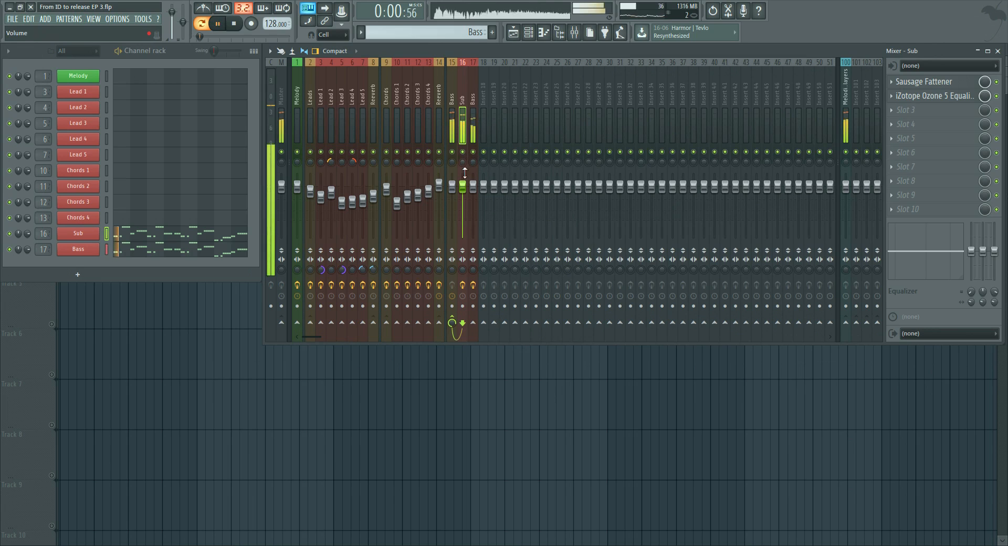
pyautogui.moveTo(463, 198); pyautogui.dragTo(473, 189)
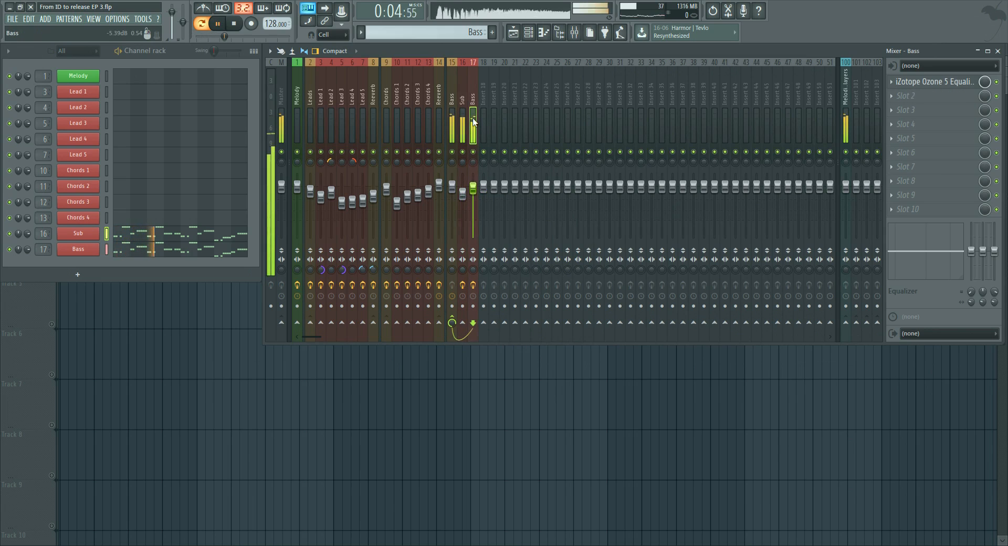
pyautogui.press('space')
# Step: Load Kickstart in slot 10 of the Sub track and choose the fifth ducking curve in the first row
pyautogui.press('Left')
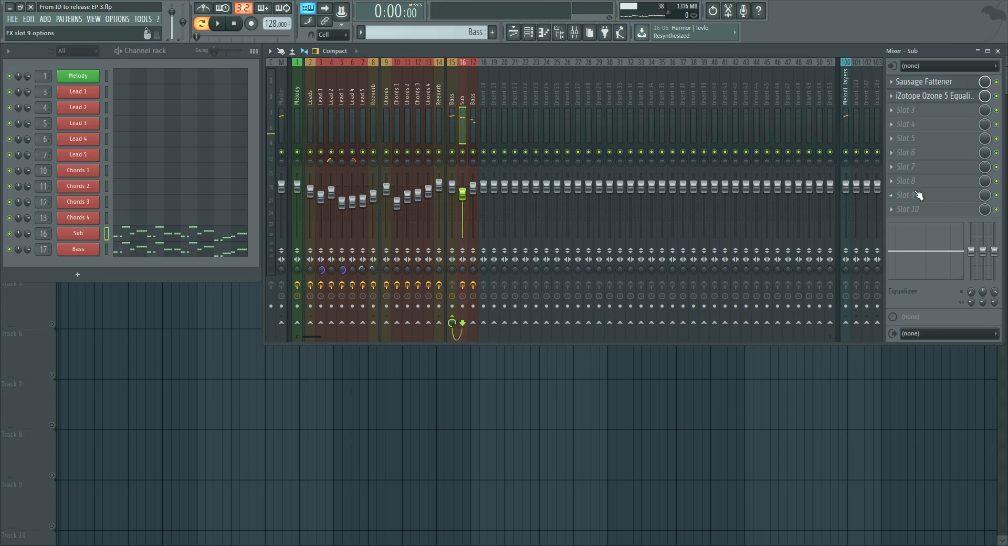
pyautogui.click(929, 211)
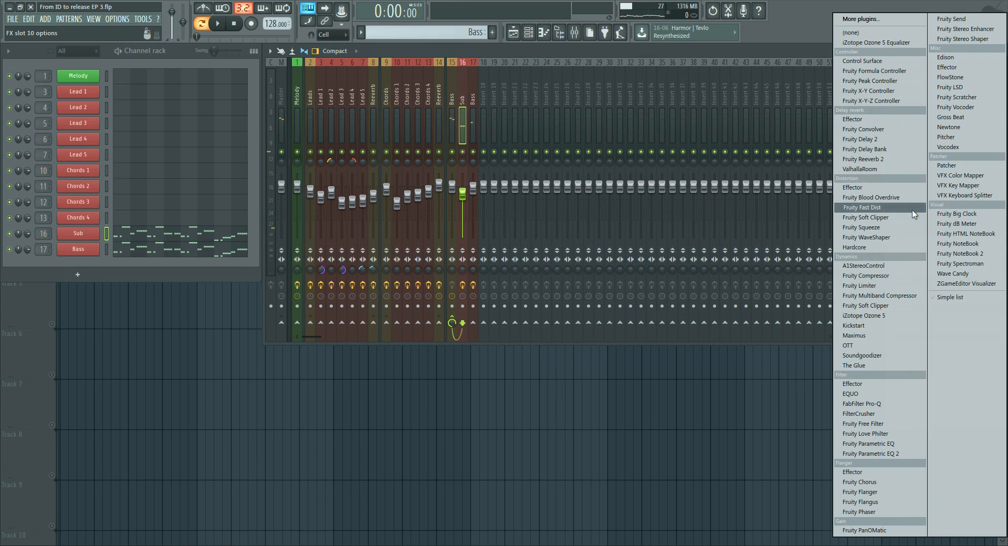
pyautogui.click(853, 326)
pyautogui.moveTo(241, 109); pyautogui.dragTo(589, 85)
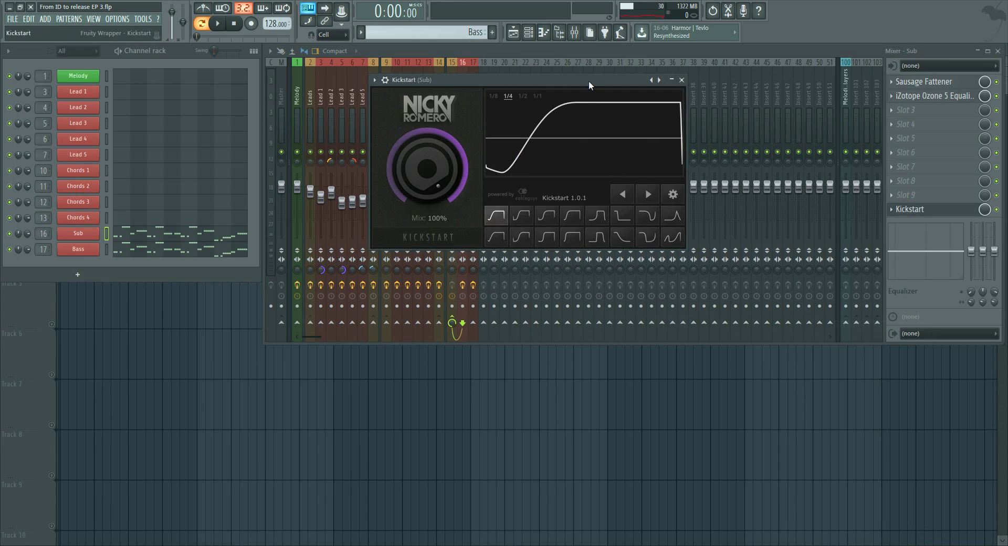
pyautogui.click(596, 214)
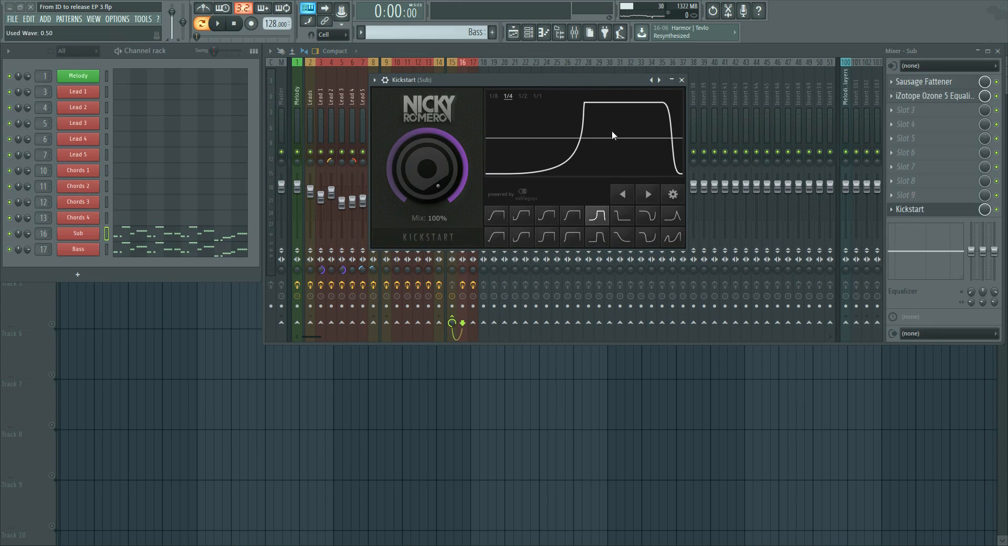
pyautogui.click(682, 80)
# Step: Audition the Sub track soloed, and switch the solo to the Bass layer's mixer track
pyautogui.keyDown('ctrl'); pyautogui.click(463, 153); pyautogui.keyUp('ctrl')
pyautogui.press('space')
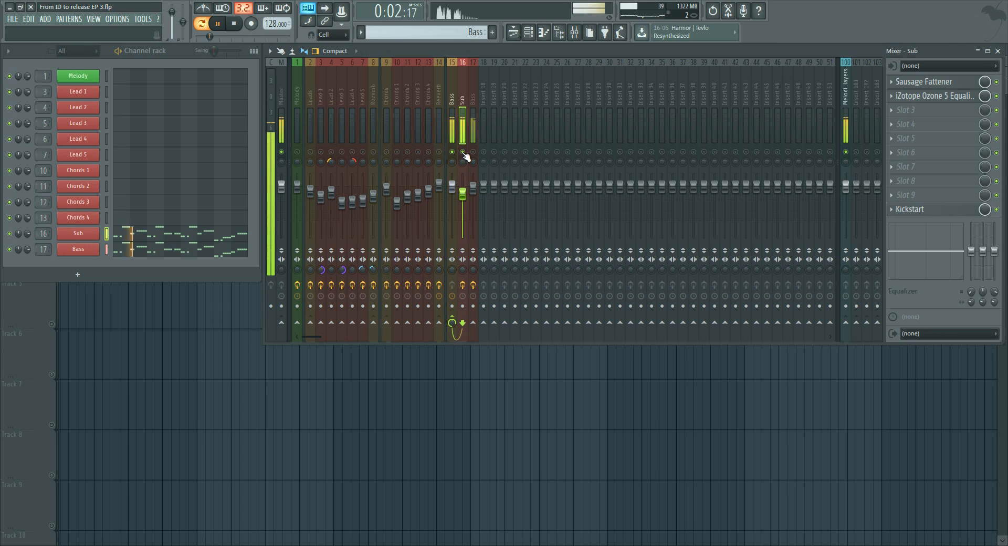
pyautogui.click(473, 152)
pyautogui.press('space')
# Step: Load Kickstart in slot 10 of the Bass layer's track and choose the second ducking curve in the second row
pyautogui.click(474, 141)
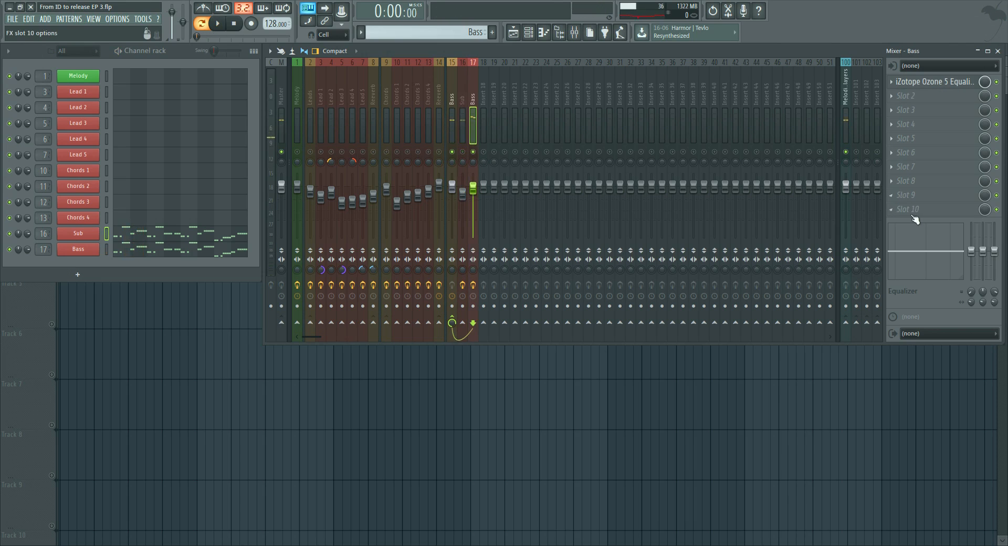
pyautogui.click(914, 209)
pyautogui.click(853, 325)
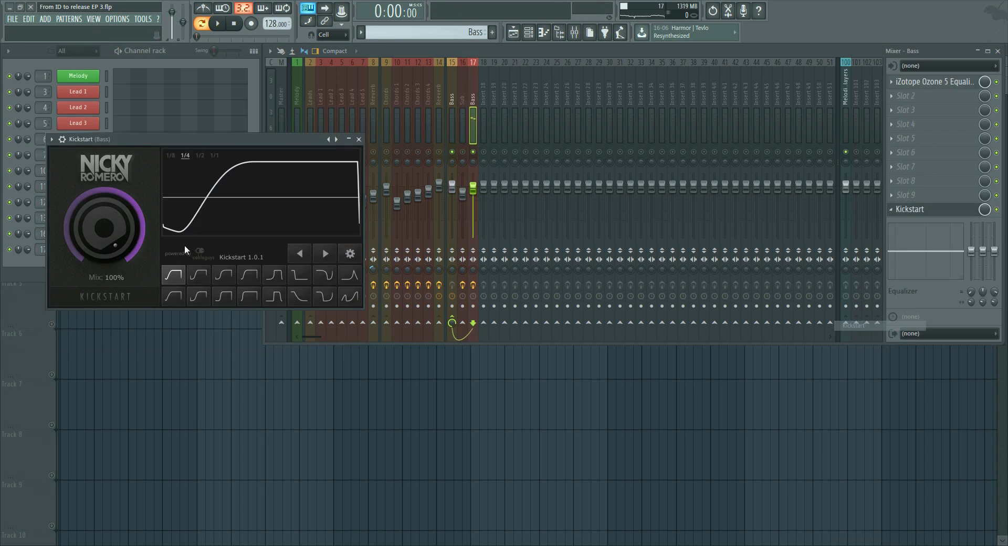
pyautogui.click(198, 296)
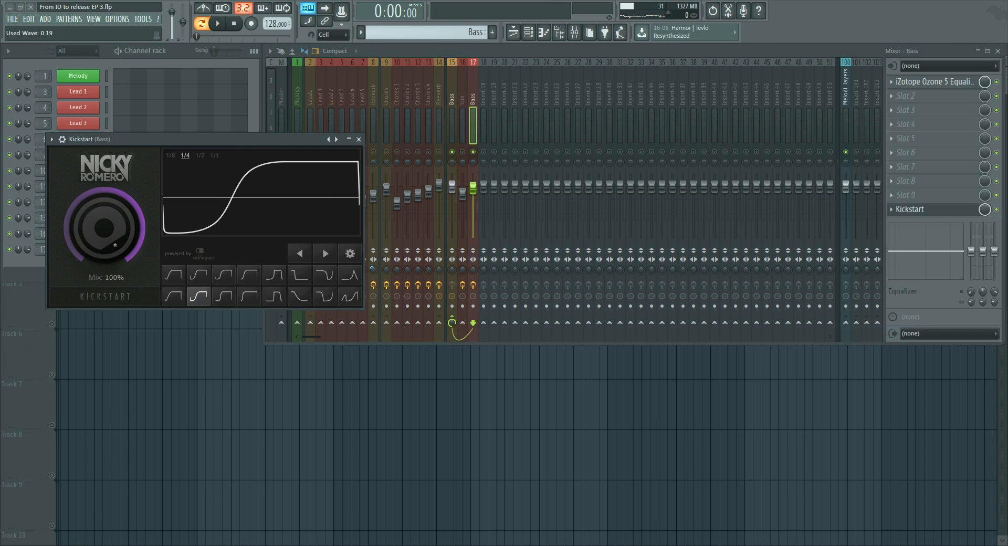
# Step: Close Kickstart and audition the Sub and Bass layers together, then leave the mixer for the playlist
pyautogui.click(359, 139)
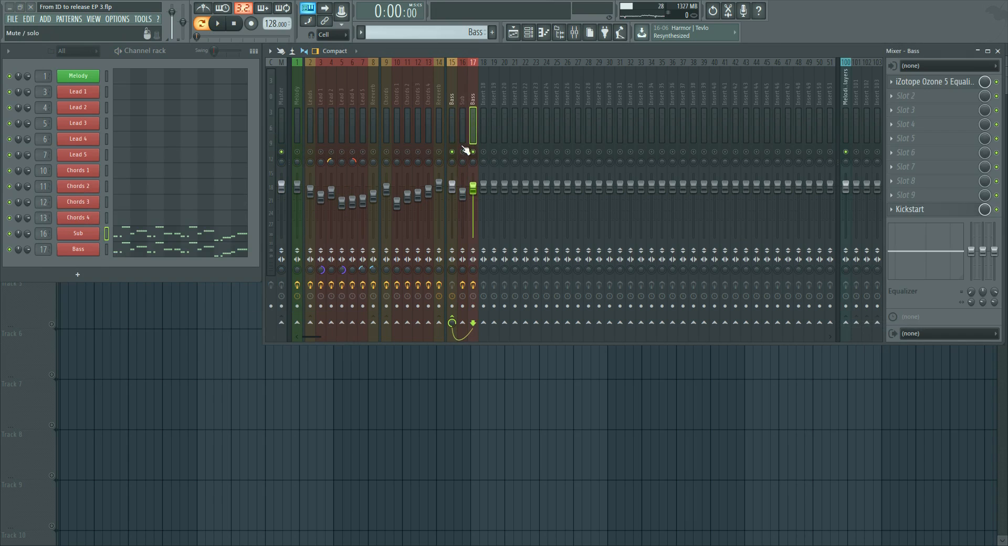
pyautogui.press('space')
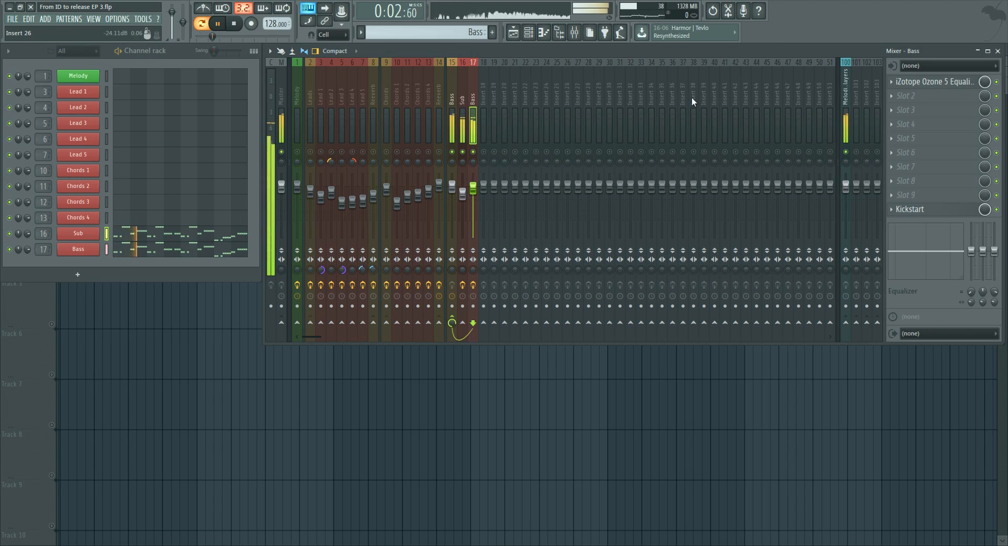
pyautogui.click(997, 51)
pyautogui.press('space')
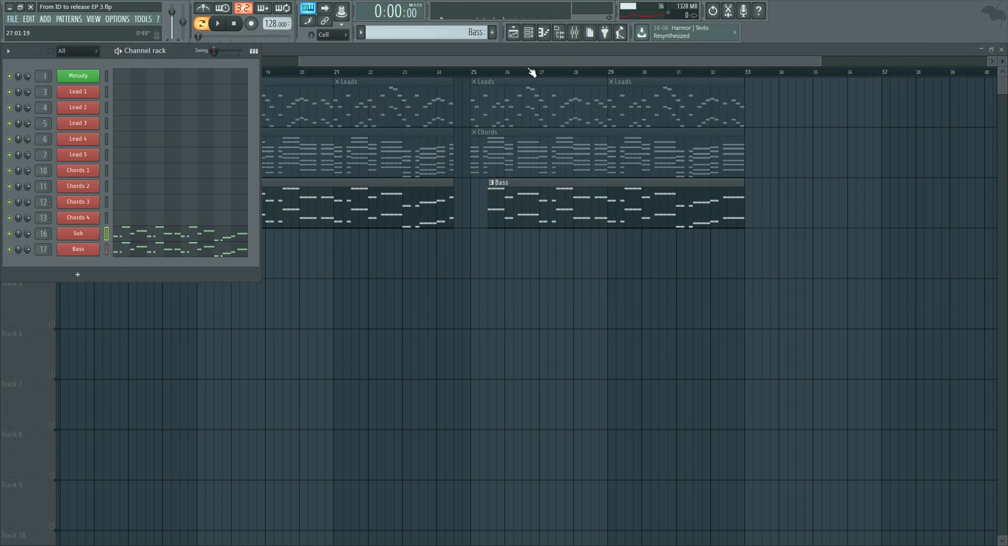
# Step: Set the playback start to bar 17, enable the Chords playlist track alongside Bass, and start playback
pyautogui.click(475, 73)
pyautogui.click(198, 72)
pyautogui.click(52, 173)
pyautogui.press('space')
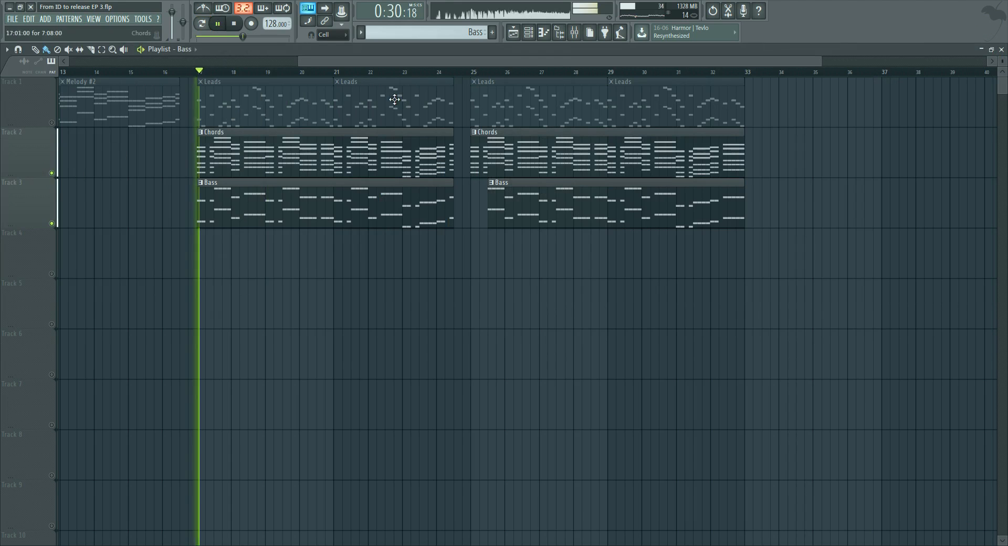
# Step: Re-enable all mixer tracks and audition the chords and bass together from bar 17
pyautogui.click(573, 32)
pyautogui.press('space')
pyautogui.rightClick(439, 152)
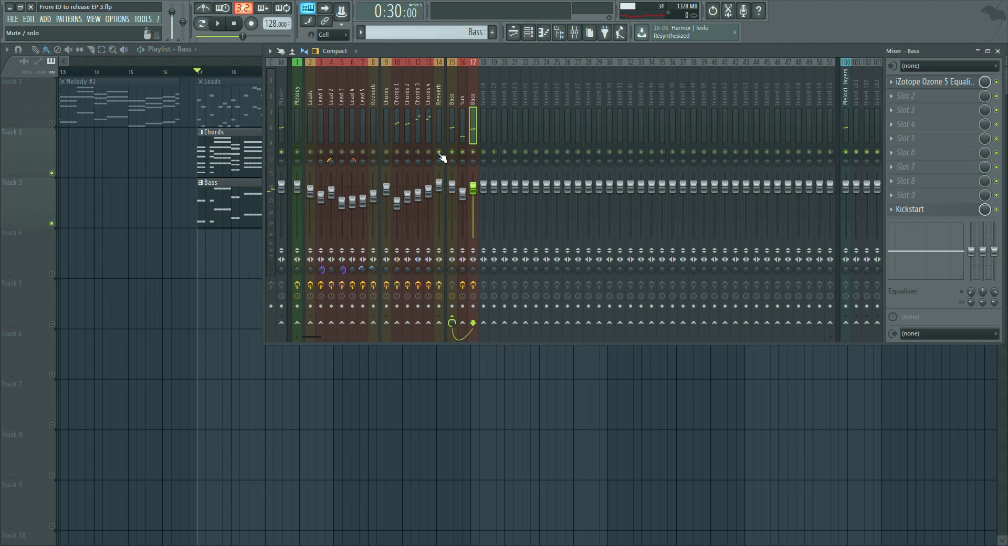
pyautogui.press('space')
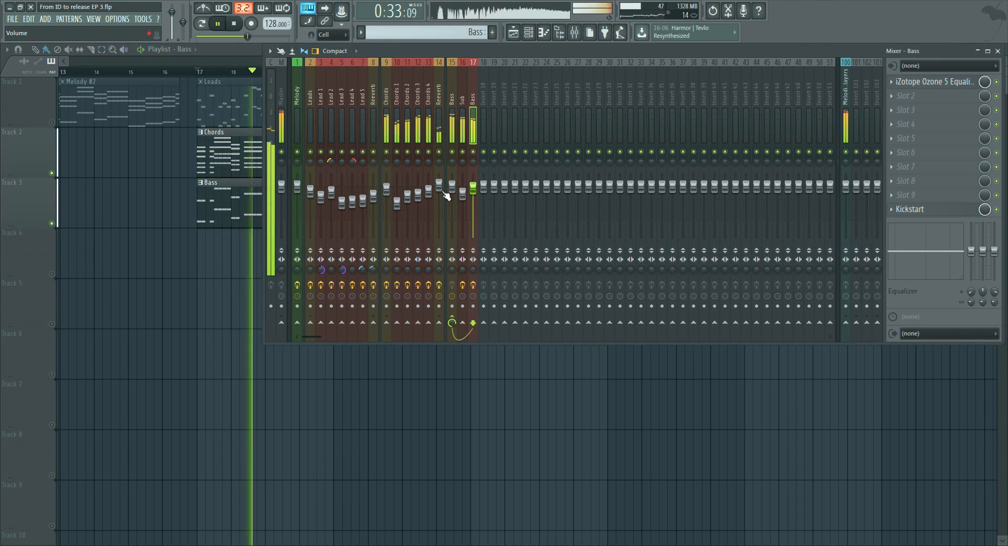
pyautogui.press('space')
# Step: Enable the Leads playlist track and play the full drop with the mixer shown
pyautogui.click(51, 123)
pyautogui.press('space')
pyautogui.click(574, 32)
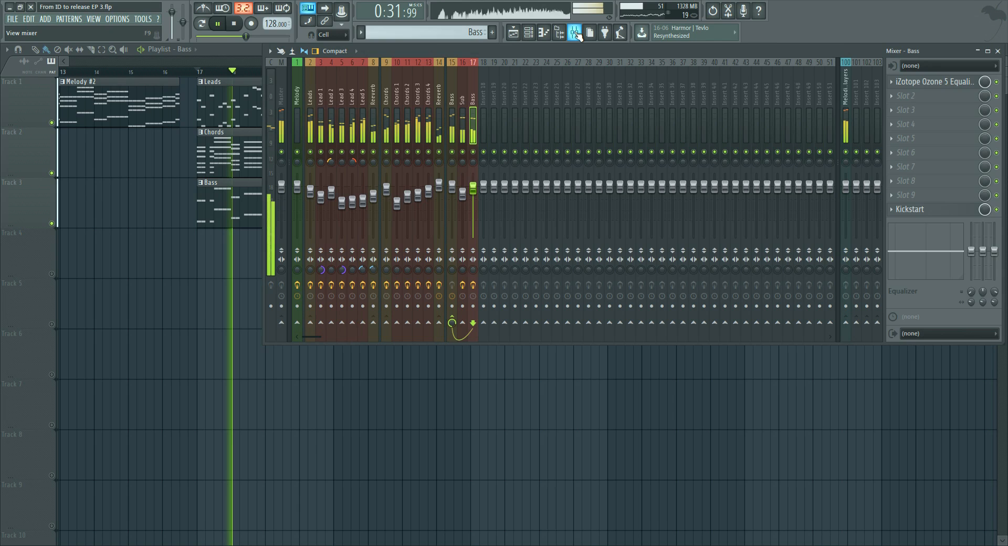
# Step: Make a slight adjustment in the Leads bus's Sausage Fattener and open its Fruity parametric EQ 2
pyautogui.click(311, 126)
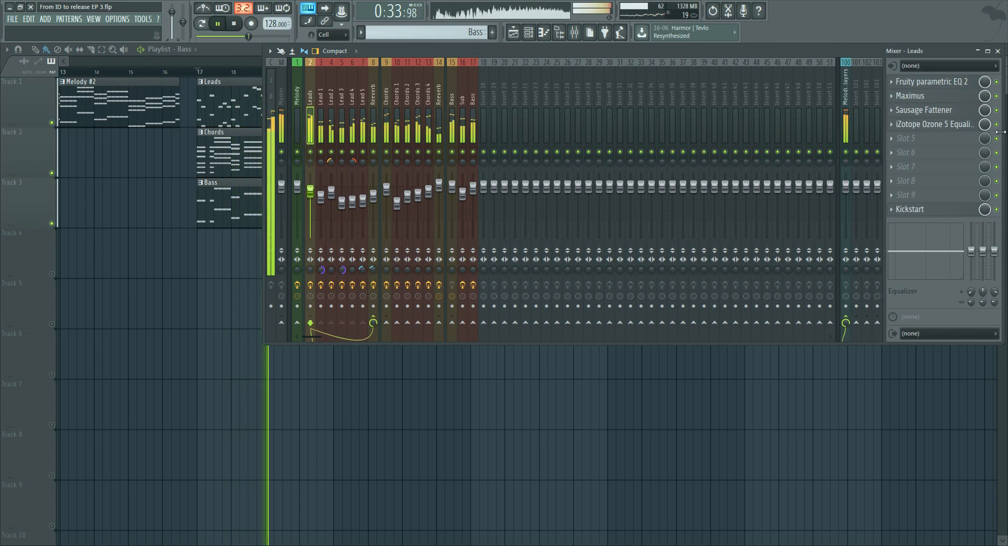
pyautogui.click(957, 113)
pyautogui.moveTo(603, 210)
pyautogui.mouseDown()
pyautogui.moveTo(601, 102)
pyautogui.moveTo(601, 210)
pyautogui.mouseUp()
pyautogui.click(672, 108)
pyautogui.click(934, 82)
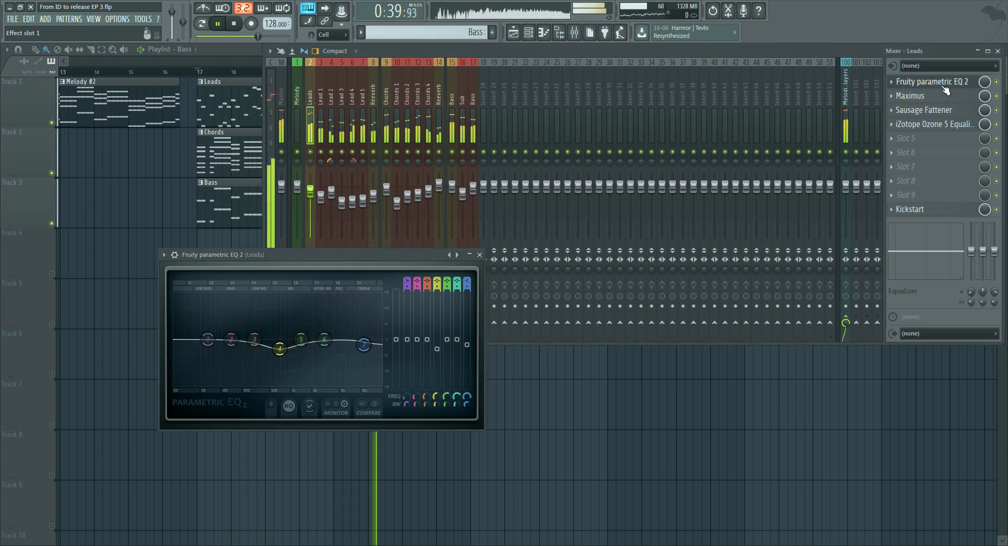
# Step: Audition individual lead layers during playback, ending with Lead 5 soloed
pyautogui.rightClick(352, 152)
pyautogui.rightClick(331, 151)
pyautogui.rightClick(363, 152)
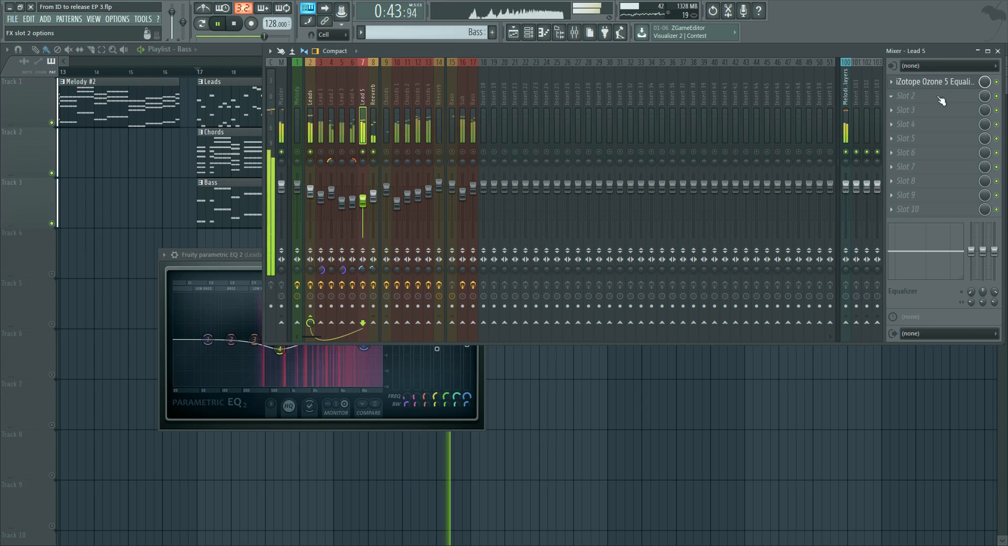
# Step: Load Fruity parametric EQ 2 in slot 2 of Lead 5 and lower its band 7 high shelf to about -7.8 dB near 9 kHz
pyautogui.click(923, 95)
pyautogui.click(870, 454)
pyautogui.press('space')
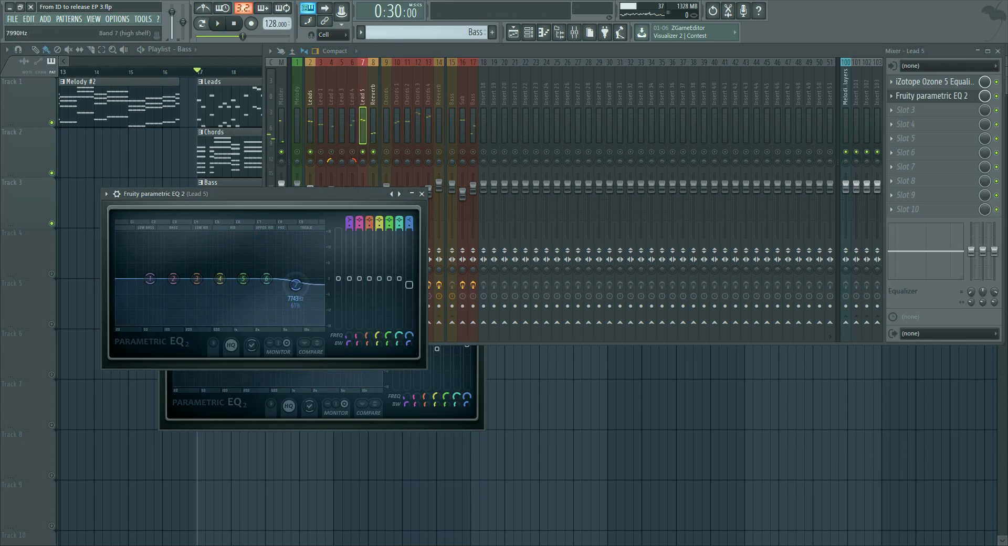
pyautogui.press('space')
pyautogui.moveTo(302, 292); pyautogui.dragTo(306, 303)
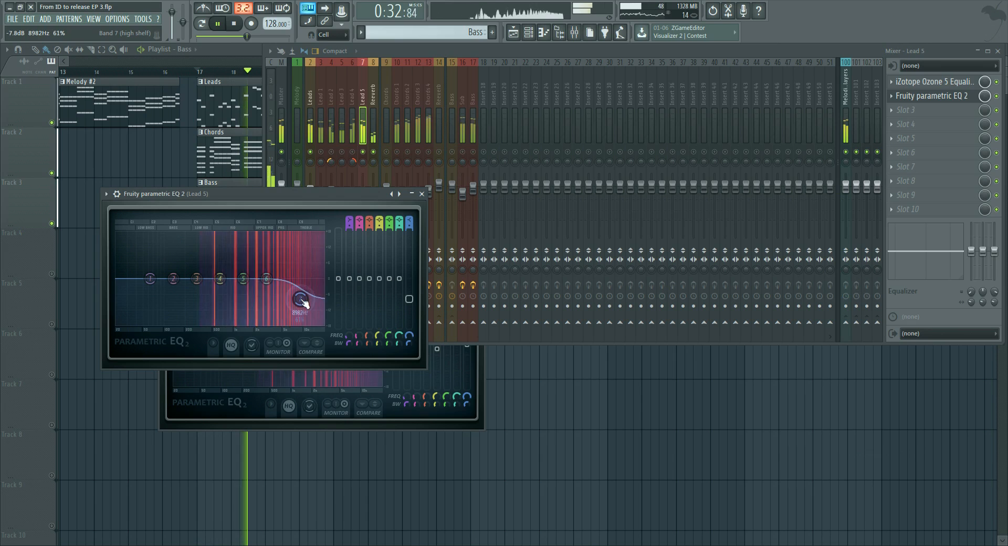
# Step: Compare the other lead layers by soloing them in turn, and re-enable all mixer tracks
pyautogui.click(334, 155)
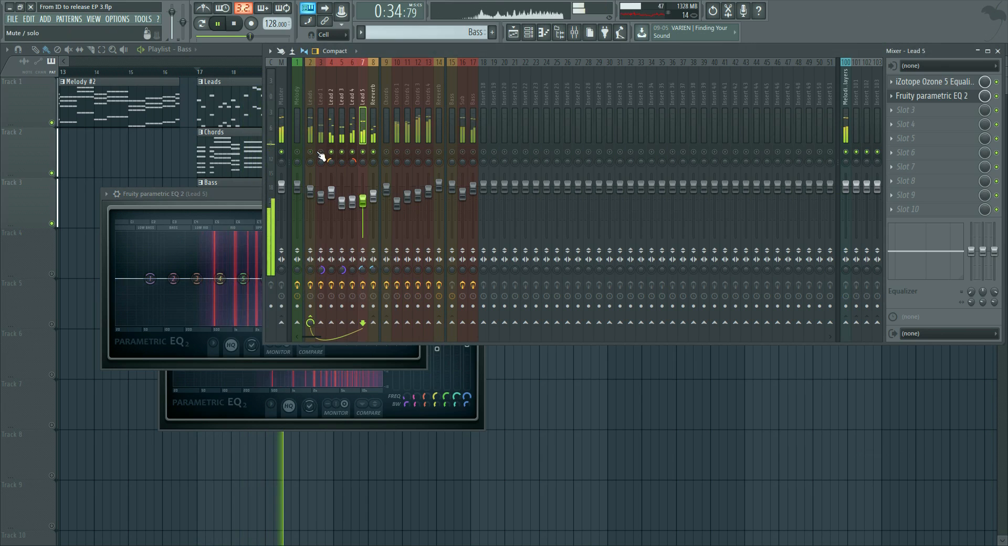
pyautogui.rightClick(331, 152)
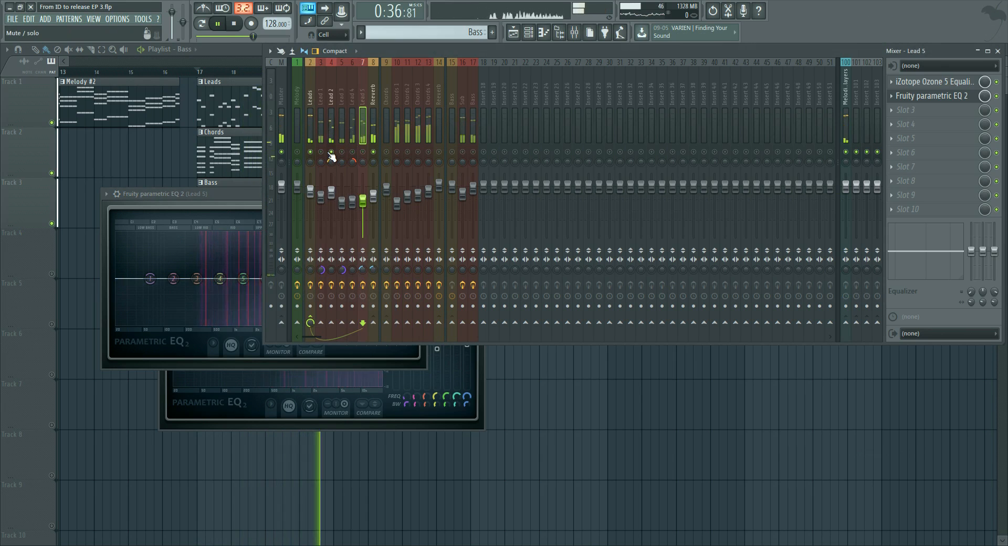
pyautogui.rightClick(323, 152)
pyautogui.rightClick(331, 152)
pyautogui.rightClick(343, 153)
pyautogui.rightClick(344, 153)
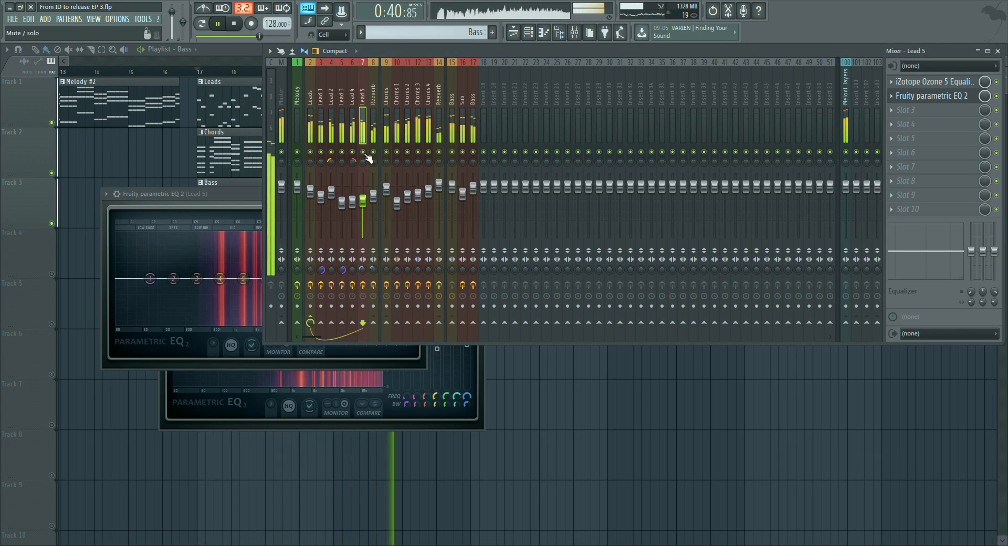
# Step: Slightly lower the Chords bus fader, and set the Bass bus fader to about -2.6 dB after comparing with that bus muted
pyautogui.click(391, 190)
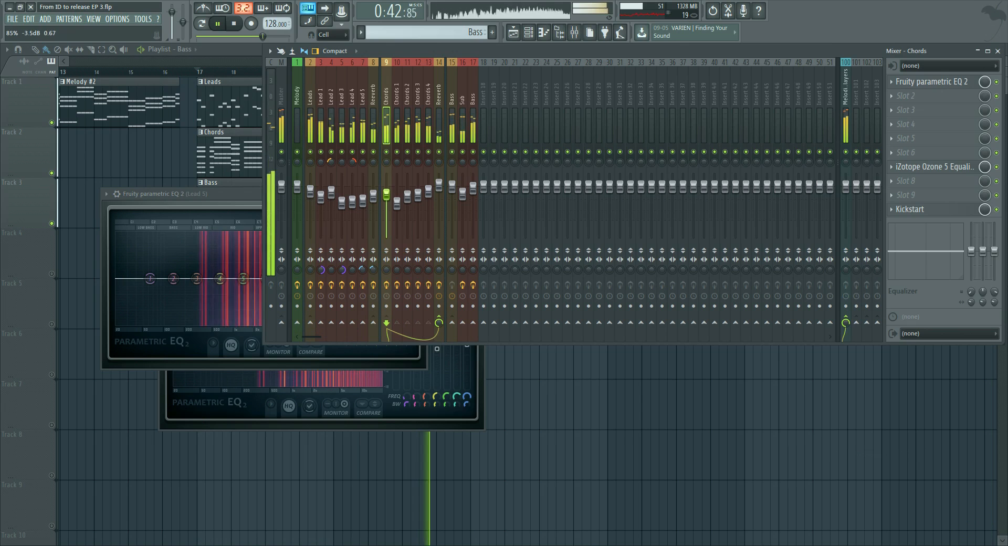
pyautogui.click(452, 152)
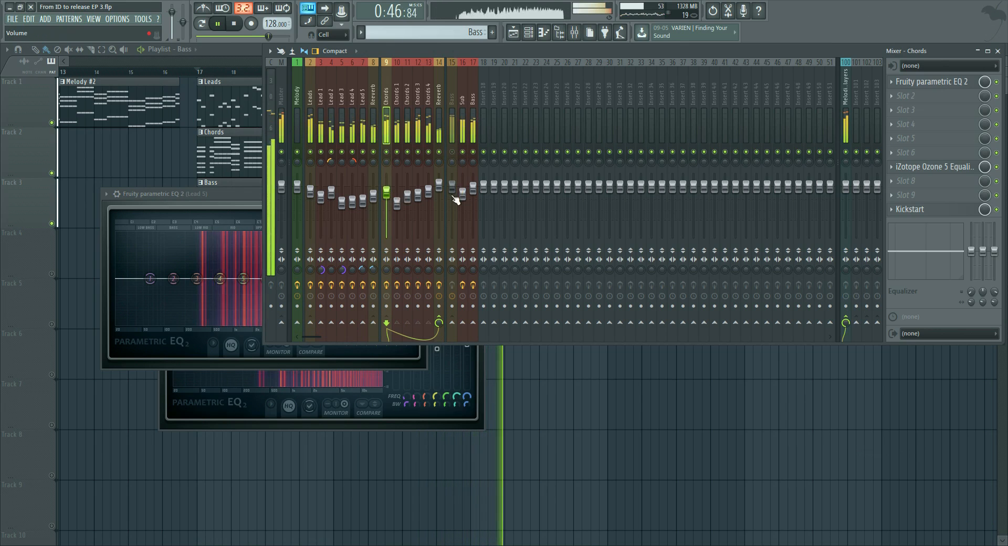
pyautogui.click(453, 152)
pyautogui.moveTo(452, 186); pyautogui.dragTo(452, 189)
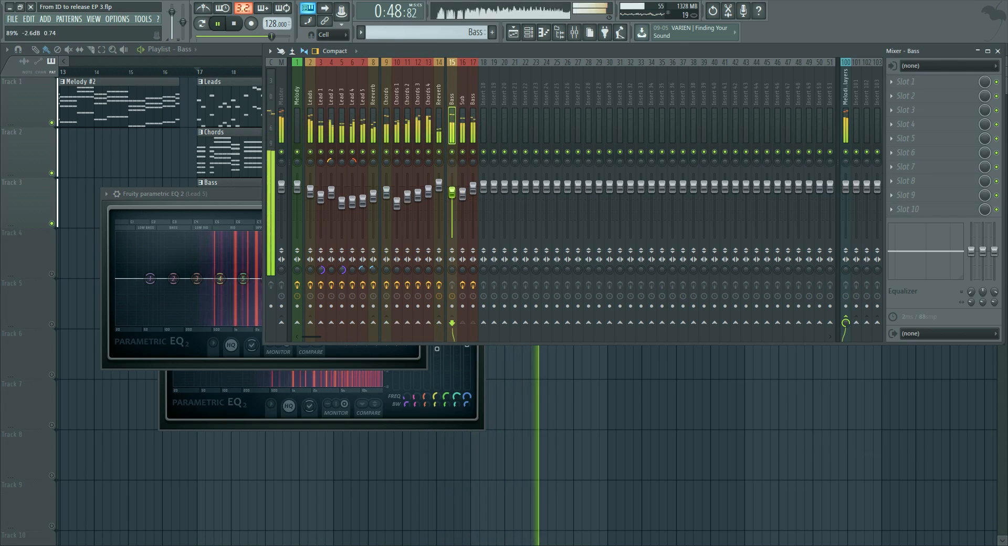
pyautogui.press('space')
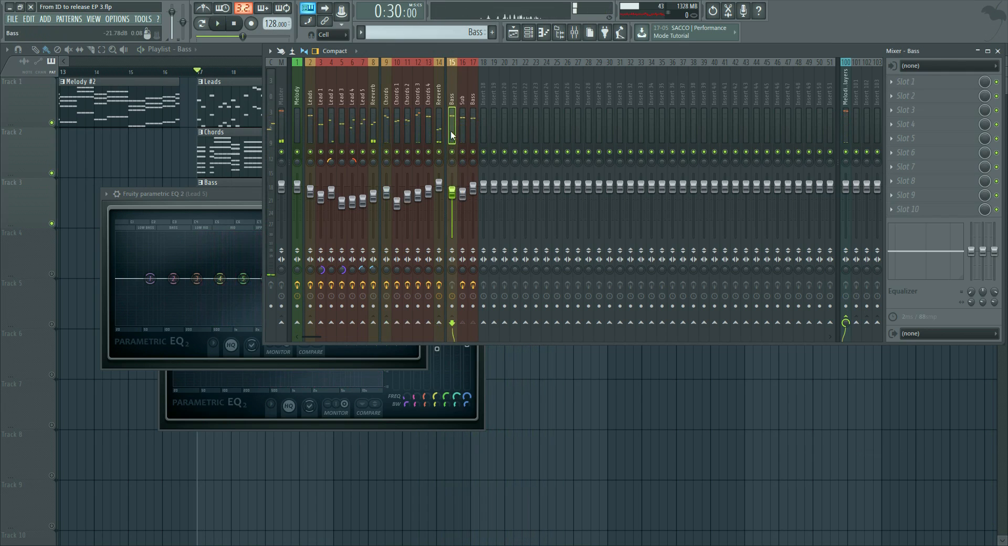
# Step: Move the Bass bus track to mixer position 10, directly beside the Chords bus
pyautogui.hotkey('alt', 'Left')
pyautogui.hotkey('alt', 'Left')
pyautogui.hotkey('alt', 'Left')
pyautogui.hotkey('alt', 'Left')
pyautogui.hotkey('alt', 'Left')
# Step: Select the Leads bus and move it to mixer position 8, directly beside the Chords bus
pyautogui.press('Left')
pyautogui.press('Left')
pyautogui.press('Left')
pyautogui.press('Left')
pyautogui.press('Left')
pyautogui.press('Left')
pyautogui.press('Left')
pyautogui.press('Left')
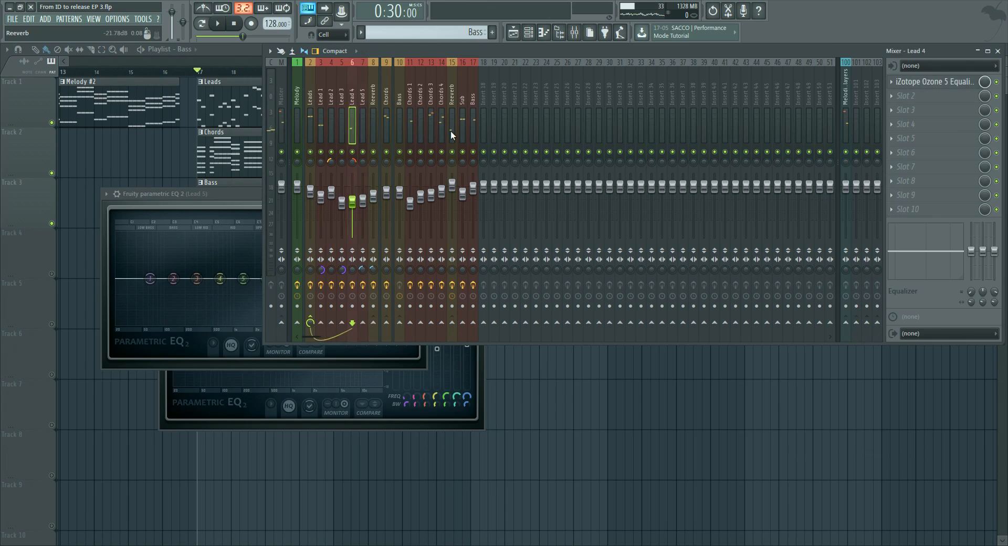
pyautogui.hotkey('alt', 'Right')
pyautogui.hotkey('alt', 'Right')
pyautogui.hotkey('alt', 'Right')
pyautogui.hotkey('alt', 'Right')
pyautogui.hotkey('alt', 'Right')
pyautogui.hotkey('alt', 'Right')
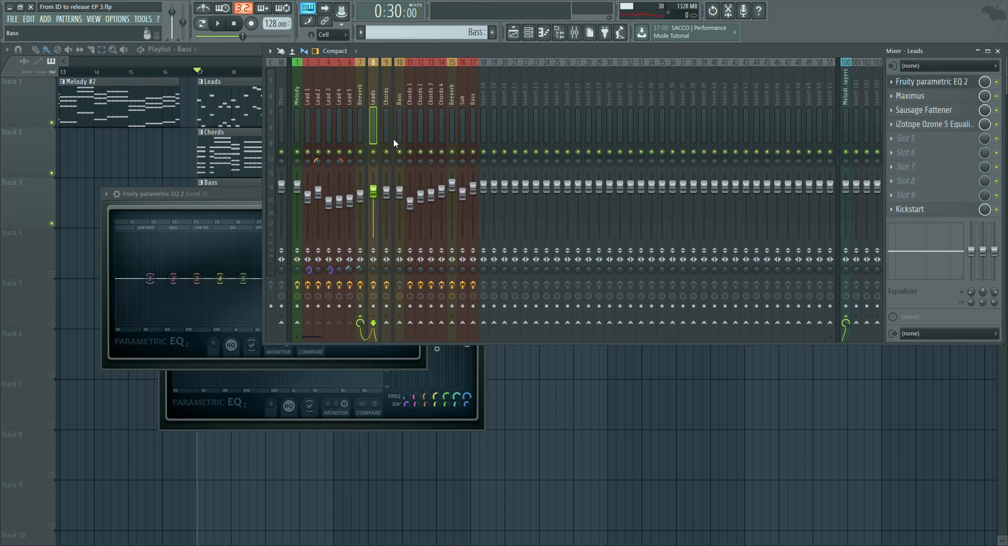
# Step: Slightly lower the Leads bus fader while playing the drop from bar 17
pyautogui.press('space')
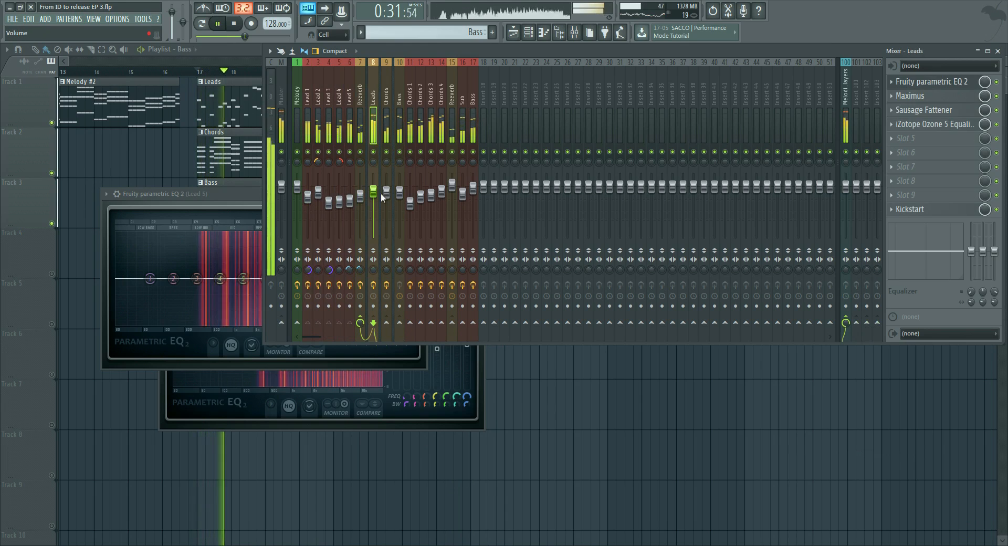
pyautogui.moveTo(374, 193); pyautogui.dragTo(373, 194)
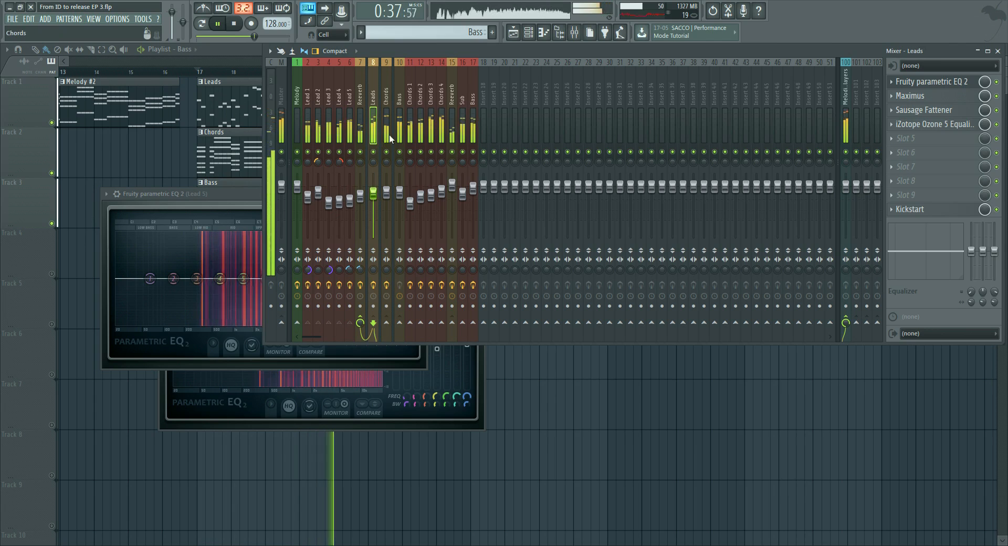
pyautogui.press('space')
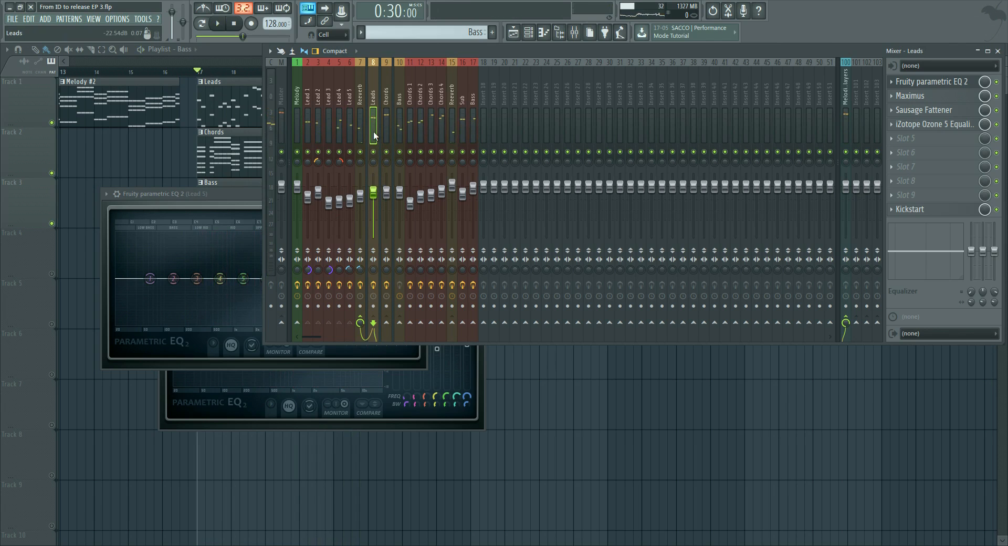
# Step: Move the Leads bus back to mixer position 2, ahead of the lead layers
pyautogui.hotkey('alt', 'Left')
pyautogui.hotkey('alt', 'Left')
pyautogui.hotkey('alt', 'Left')
pyautogui.hotkey('alt', 'Left')
pyautogui.hotkey('alt', 'Left')
pyautogui.hotkey('alt', 'Left')
# Step: Select the Bass bus and move it back to mixer position 15, ahead of the Sub and Bass layers
pyautogui.press('Right')
pyautogui.press('Right')
pyautogui.press('Right')
pyautogui.press('Right')
pyautogui.press('Right')
pyautogui.press('Right')
pyautogui.press('Right')
pyautogui.press('Right')
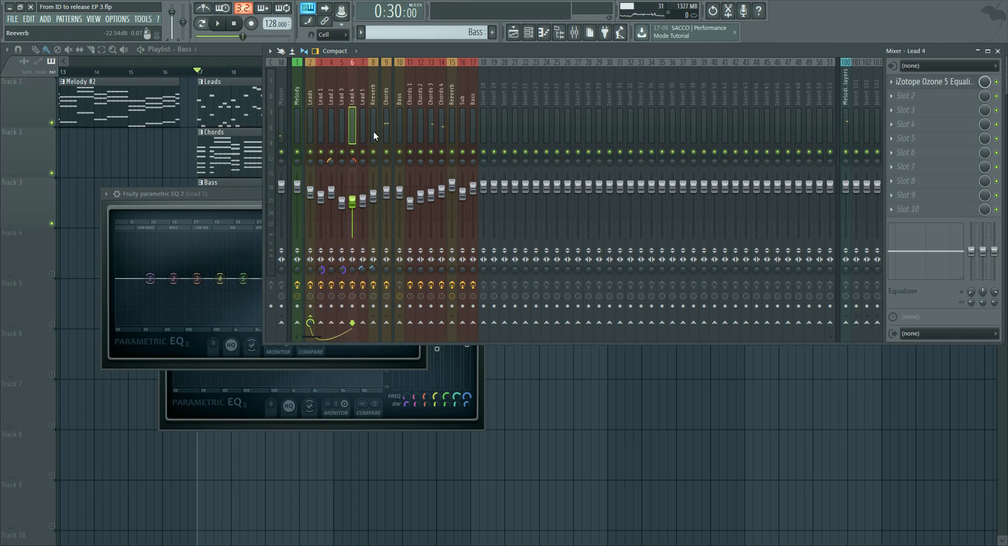
pyautogui.hotkey('alt', 'Right')
pyautogui.hotkey('alt', 'Right')
pyautogui.hotkey('alt', 'Right')
pyautogui.hotkey('alt', 'Right')
pyautogui.hotkey('alt', 'Right')
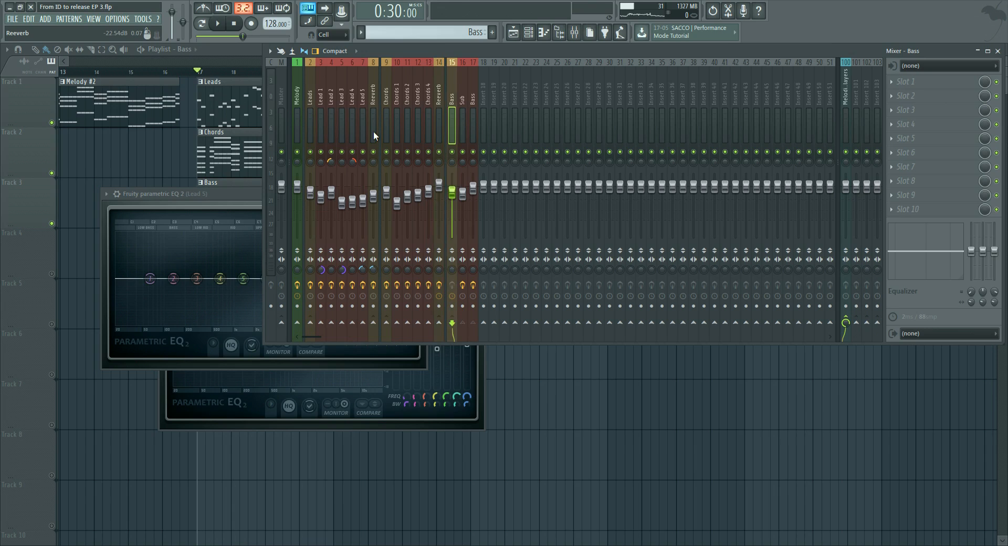
# Step: Load The Glue compressor on the Leads bus and place it in slot 5, after the iZotope Ozone 5 Equalizer
pyautogui.click(310, 126)
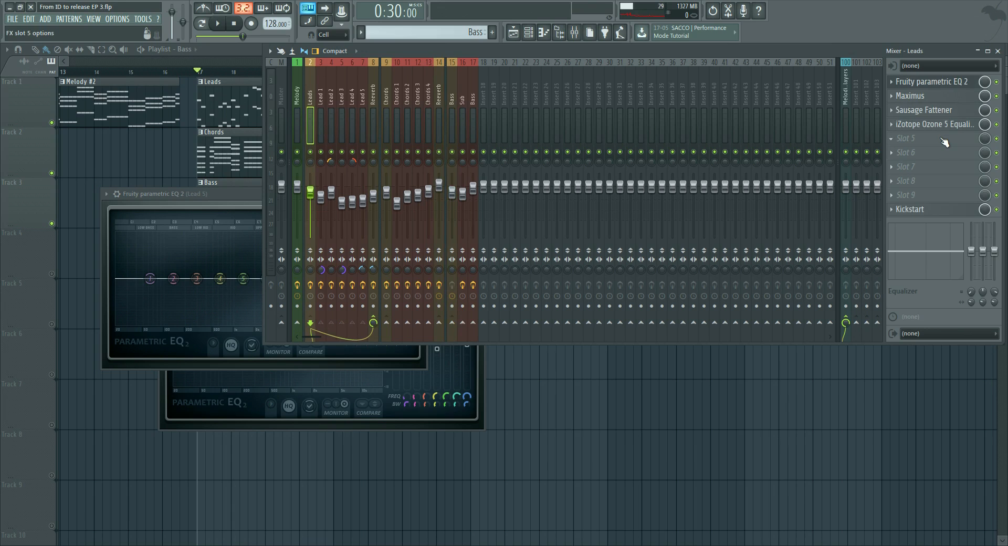
pyautogui.click(935, 157)
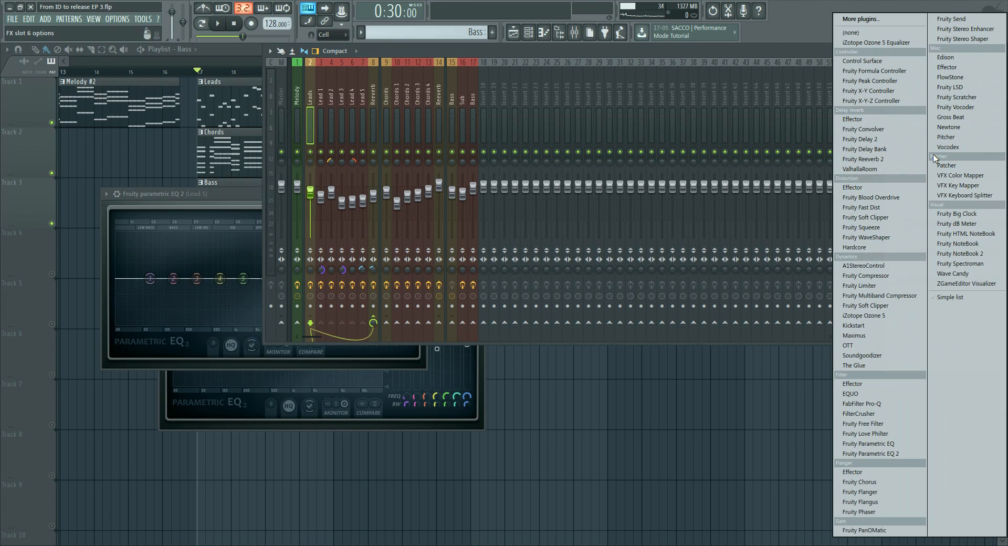
pyautogui.click(854, 365)
pyautogui.moveTo(105, 138); pyautogui.dragTo(703, 119)
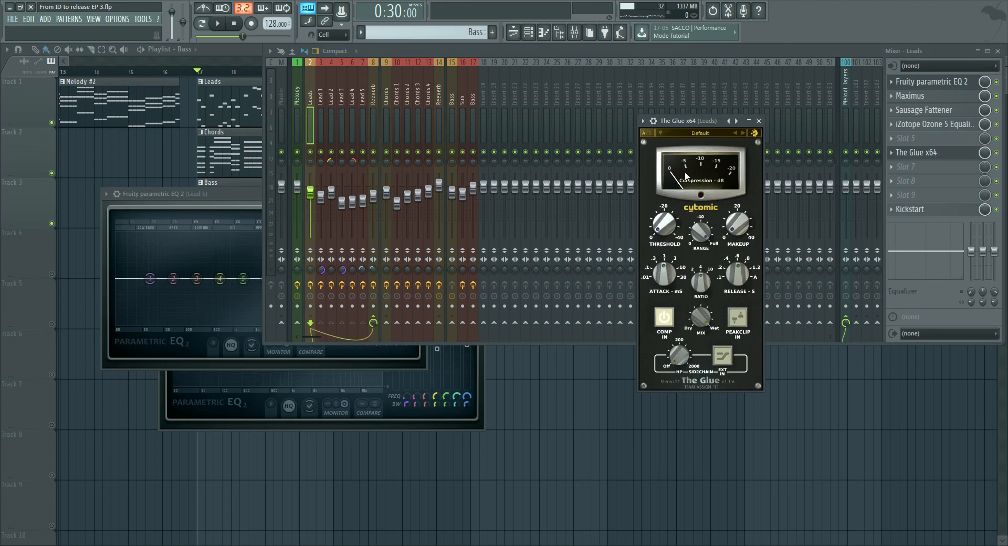
pyautogui.moveTo(930, 154); pyautogui.dragTo(930, 141)
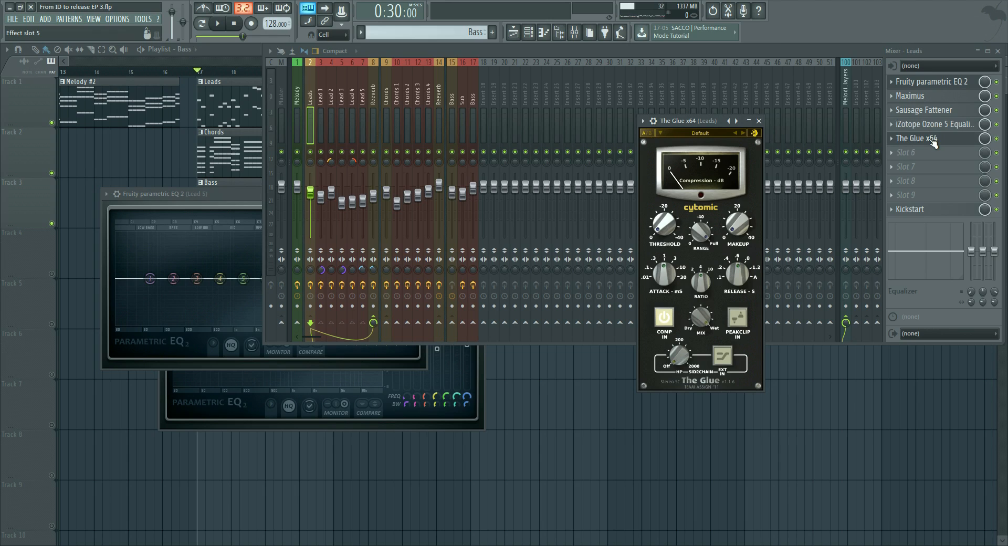
pyautogui.moveTo(712, 121); pyautogui.dragTo(692, 108)
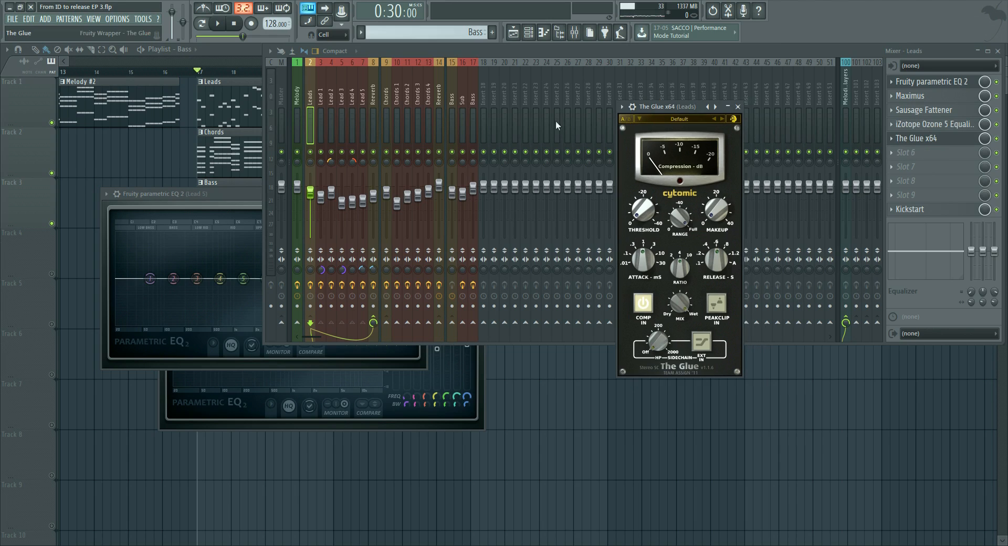
# Step: Solo the Leads playlist track and reopen The Glue from the Leads bus
pyautogui.click(199, 71)
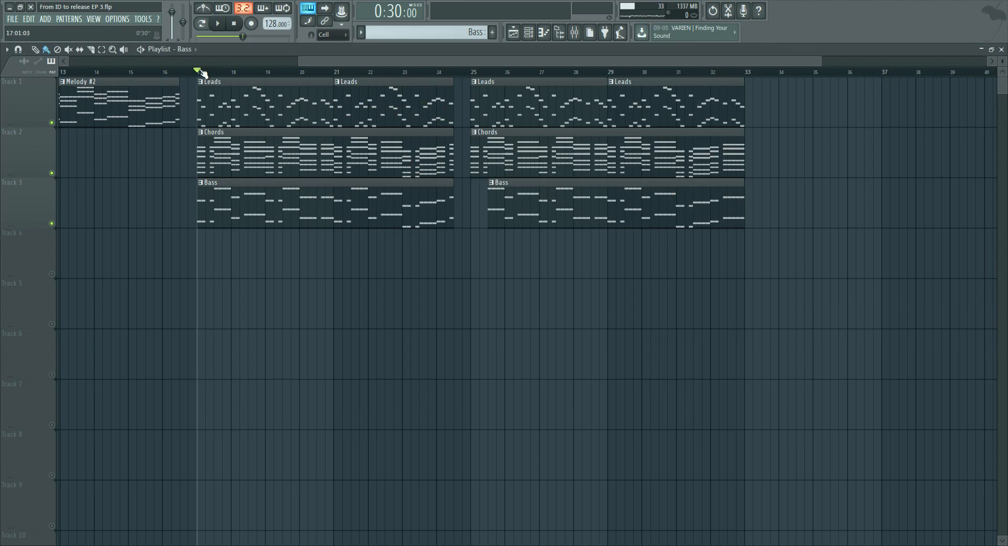
pyautogui.rightClick(53, 123)
pyautogui.click(575, 32)
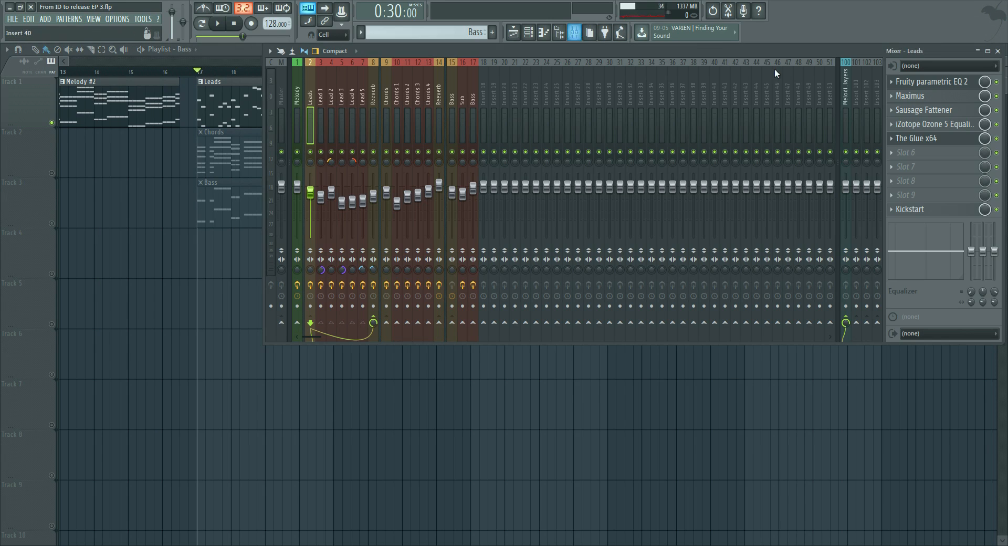
pyautogui.click(947, 139)
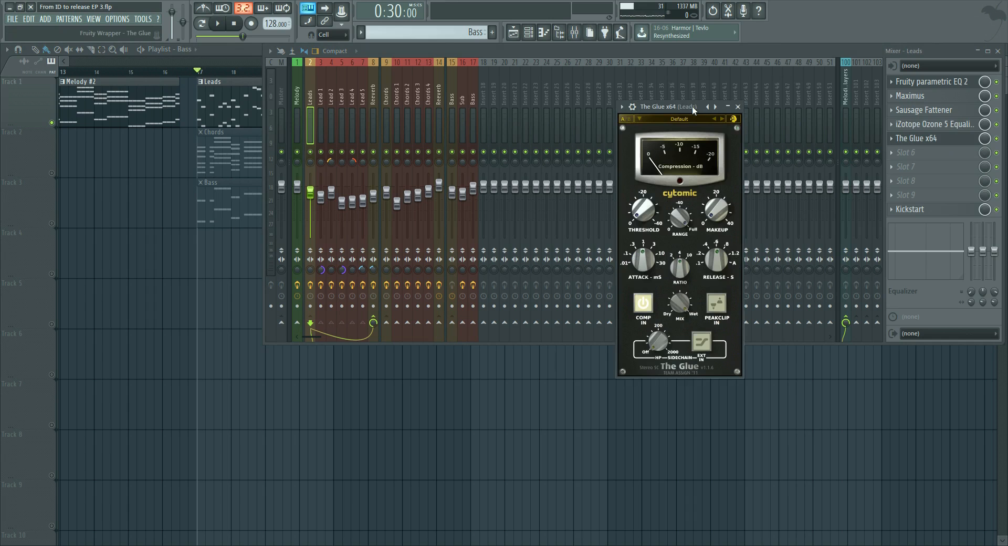
pyautogui.moveTo(692, 106); pyautogui.dragTo(682, 93)
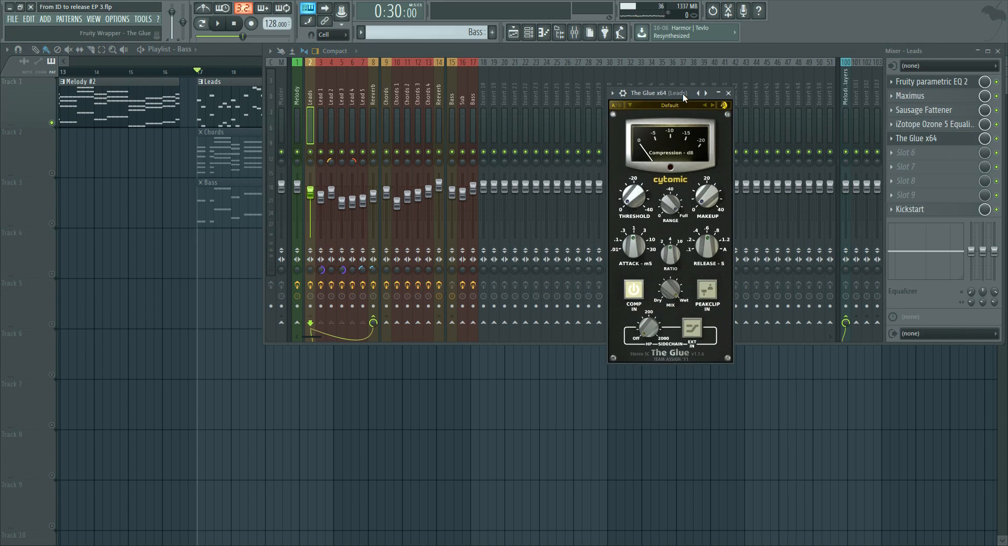
# Step: Play the soloed leads, bypass Kickstart on the Leads bus, and audition the section again
pyautogui.click(220, 25)
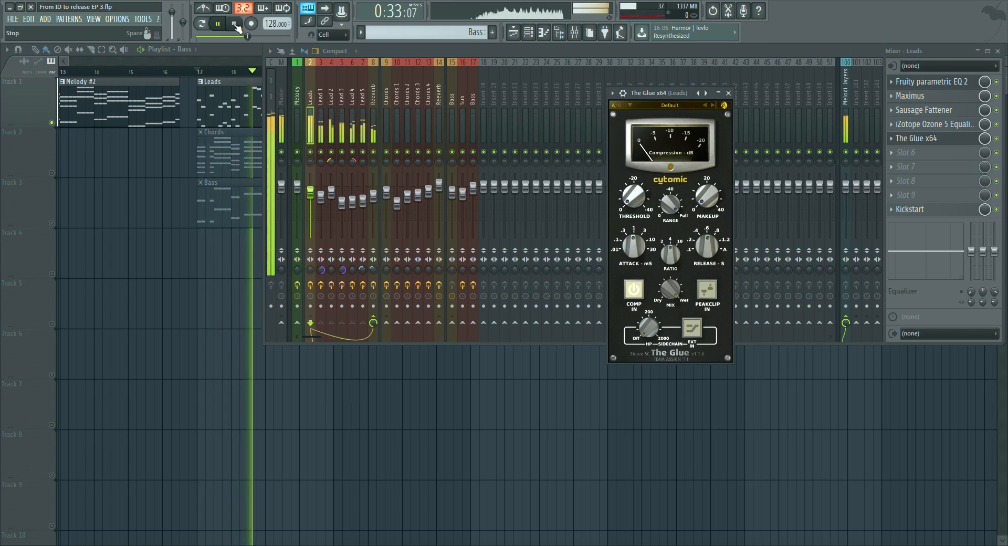
pyautogui.click(235, 24)
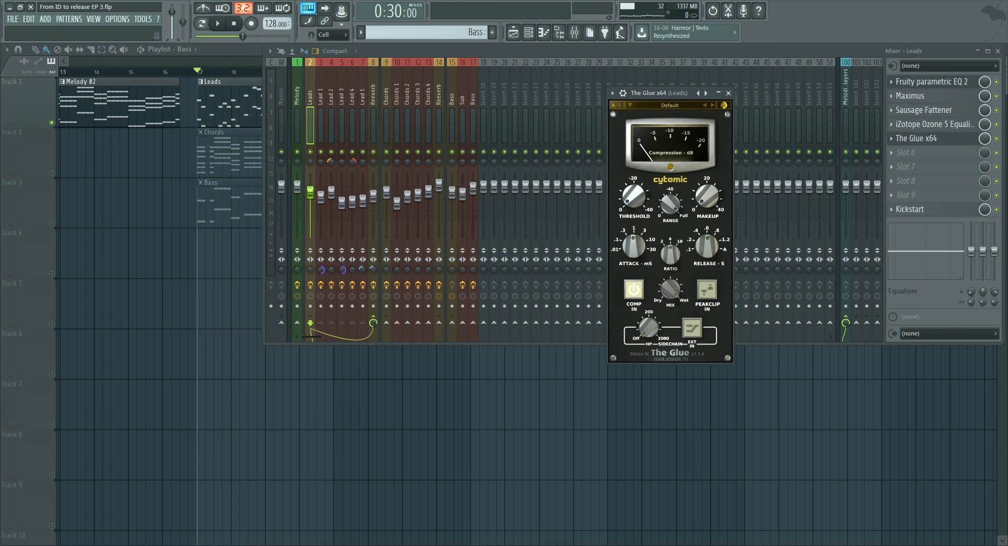
pyautogui.click(995, 211)
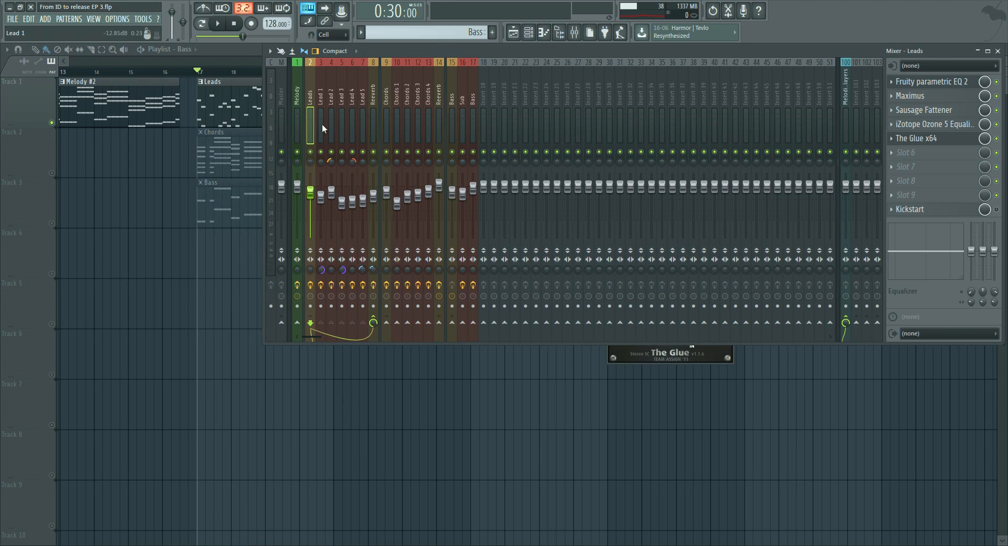
pyautogui.press('space')
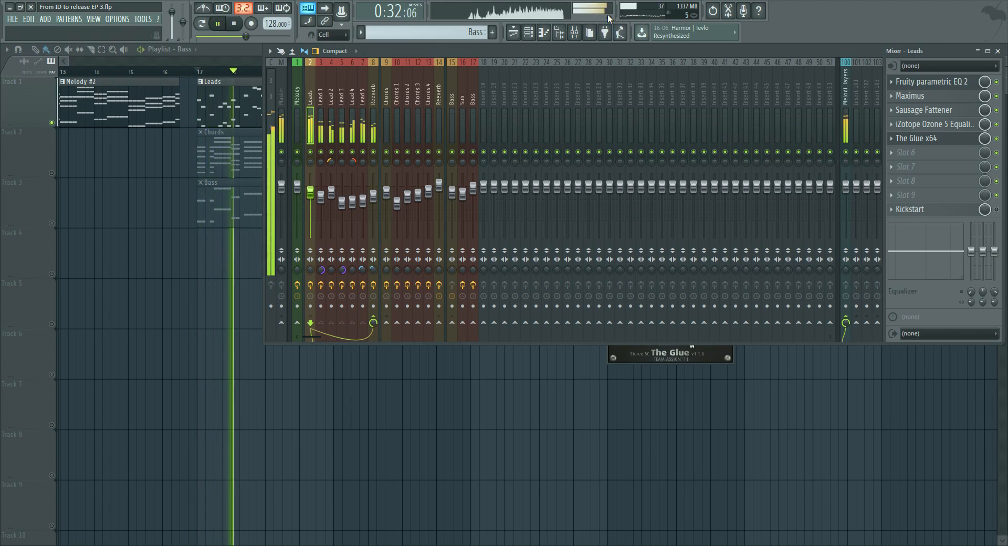
pyautogui.press('space')
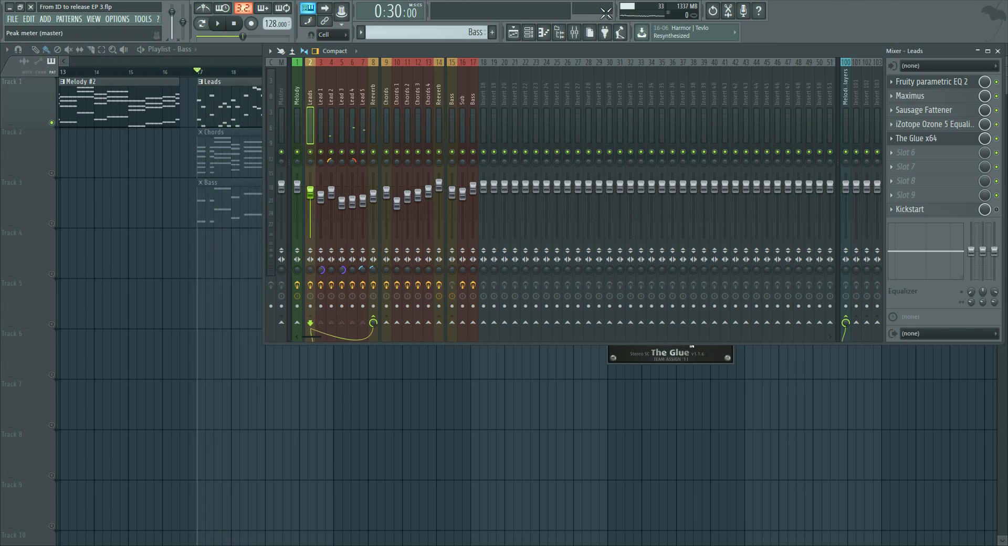
# Step: Set The Glue's threshold on the Leads bus to -8.0 dB and check the compression during playback
pyautogui.click(917, 139)
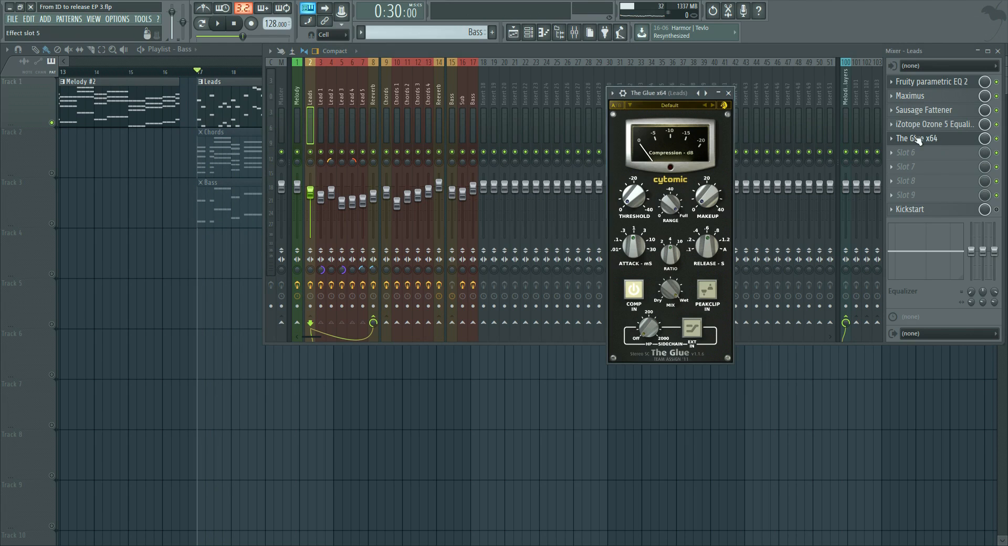
pyautogui.moveTo(691, 96); pyautogui.dragTo(617, 81)
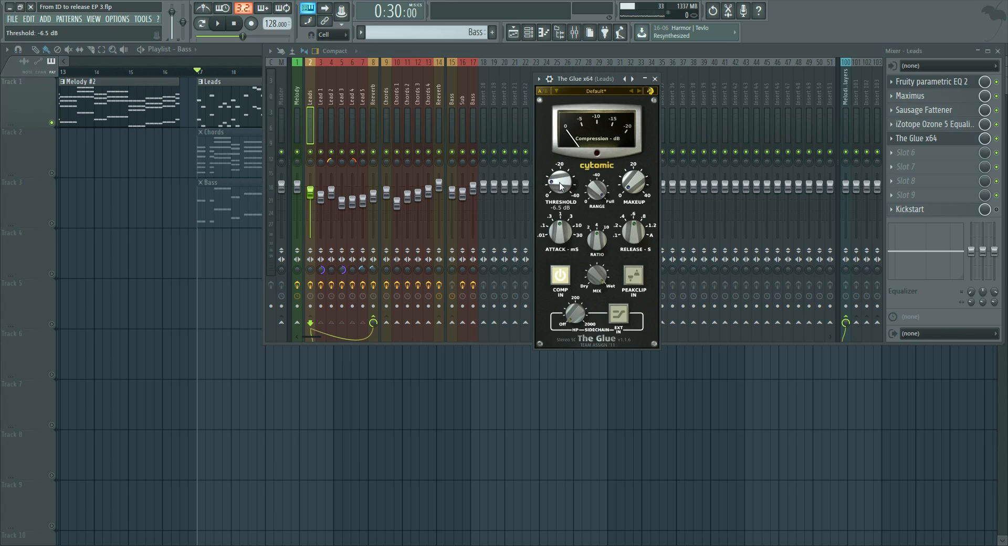
pyautogui.press('space')
pyautogui.moveTo(559, 184)
pyautogui.mouseDown()
pyautogui.moveTo(559, 166)
pyautogui.moveTo(557, 181)
pyautogui.mouseUp()
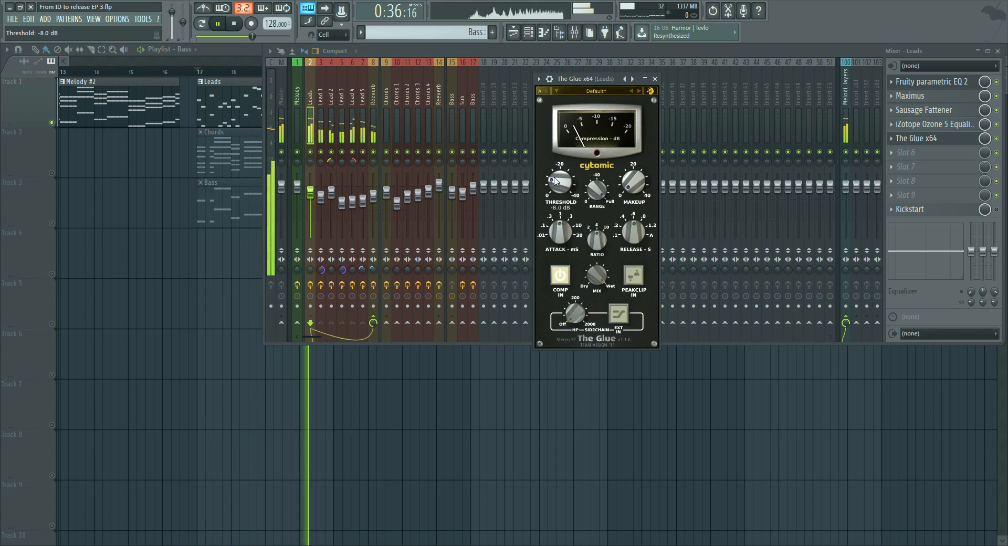
pyautogui.press('space')
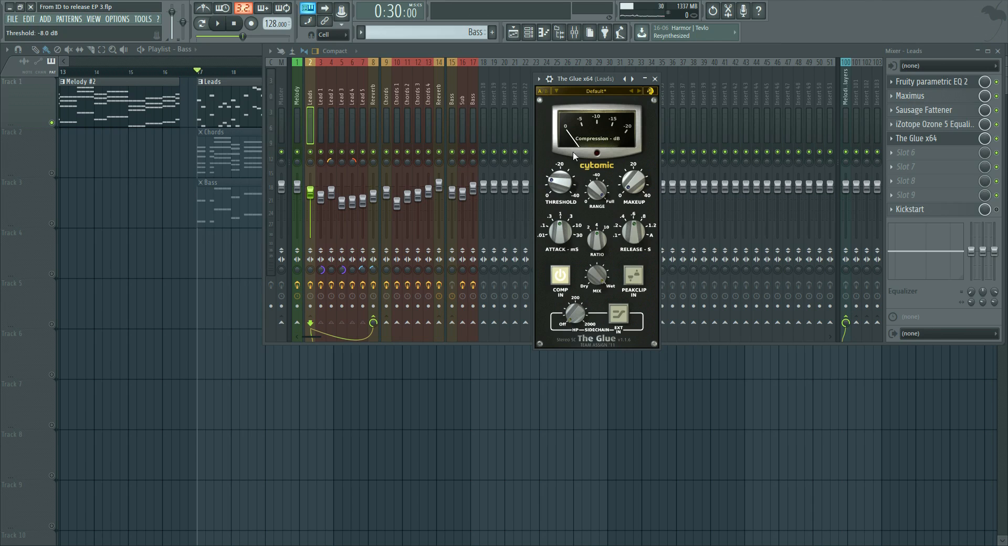
pyautogui.press('space')
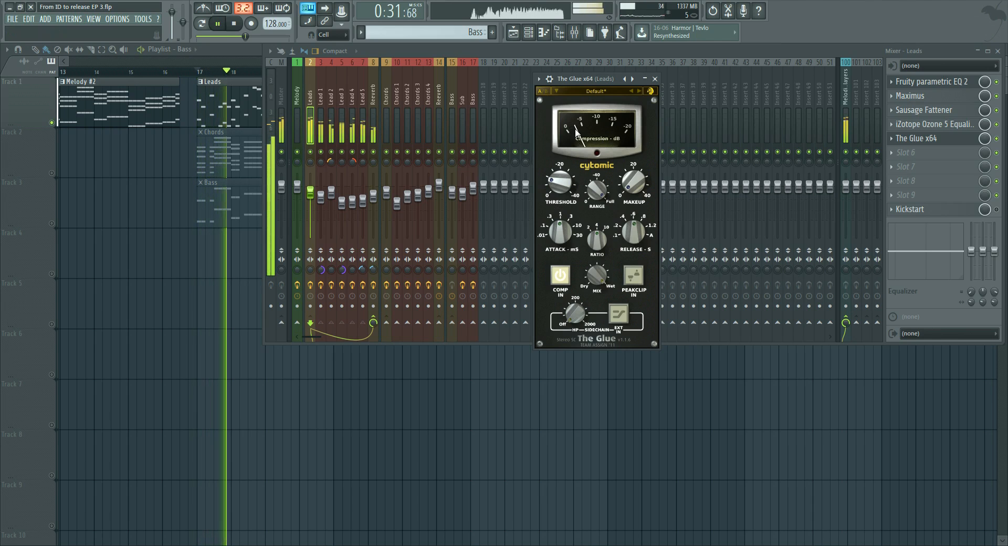
pyautogui.press('space')
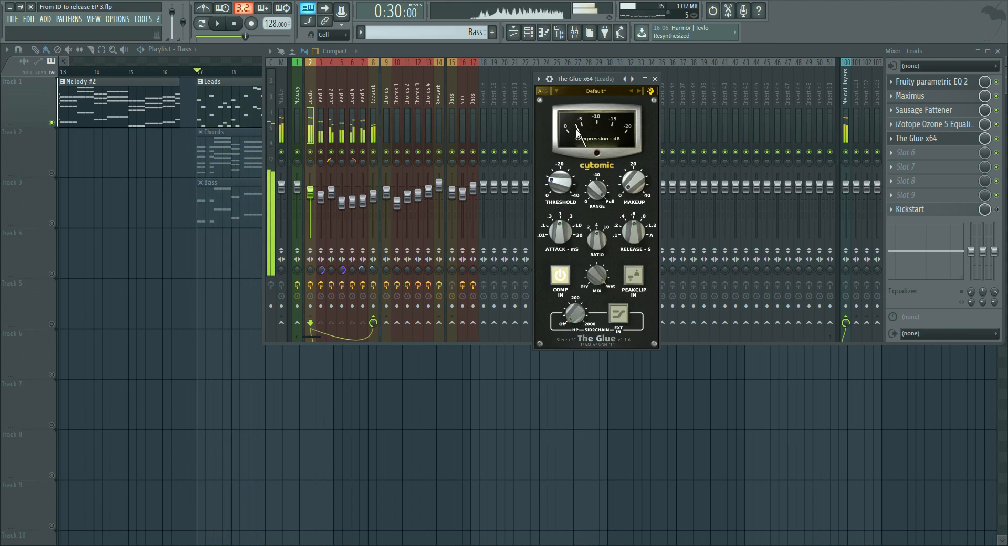
# Step: Set The Glue's makeup gain on the Leads bus to 2.5 dB and compare the leads with the compressor enabled and bypassed
pyautogui.moveTo(639, 186)
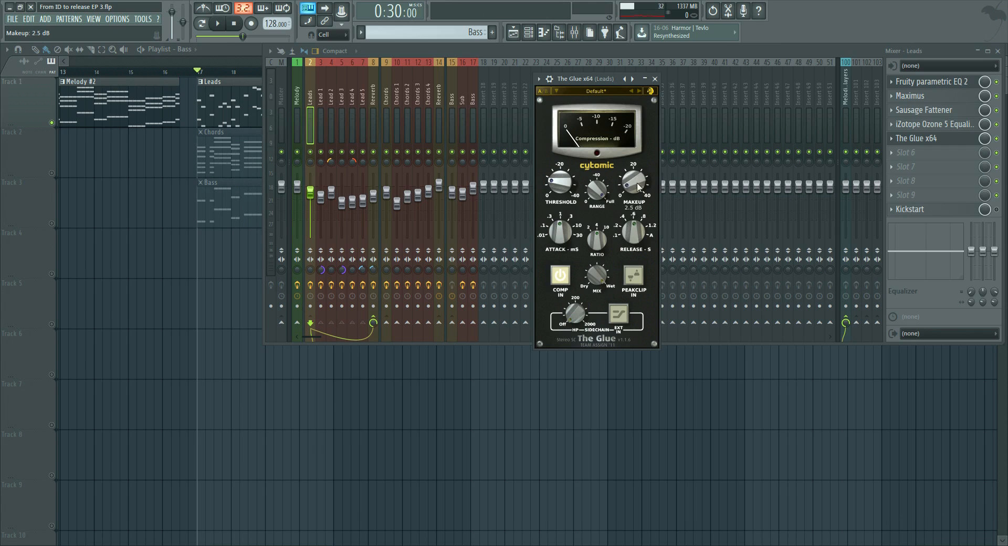
pyautogui.press('space')
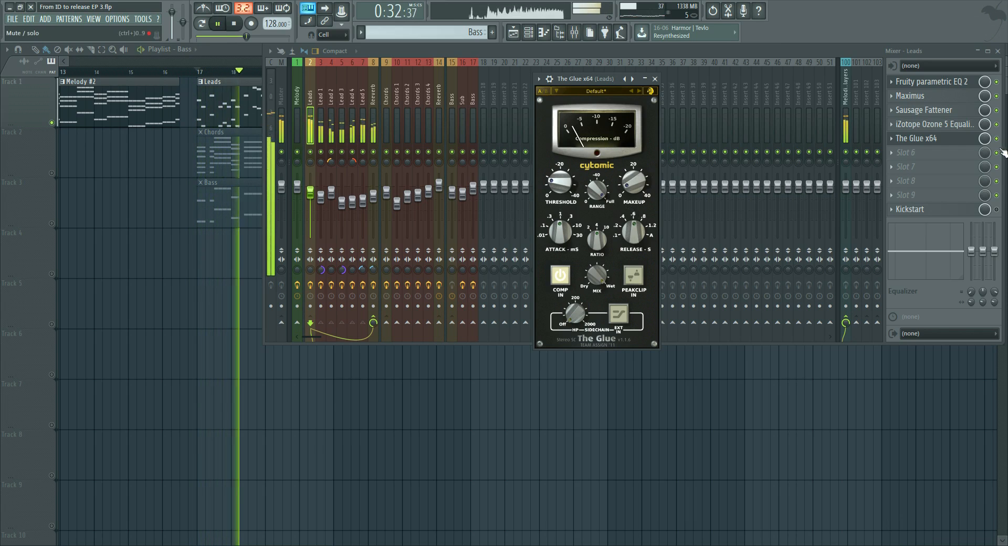
pyautogui.press('space')
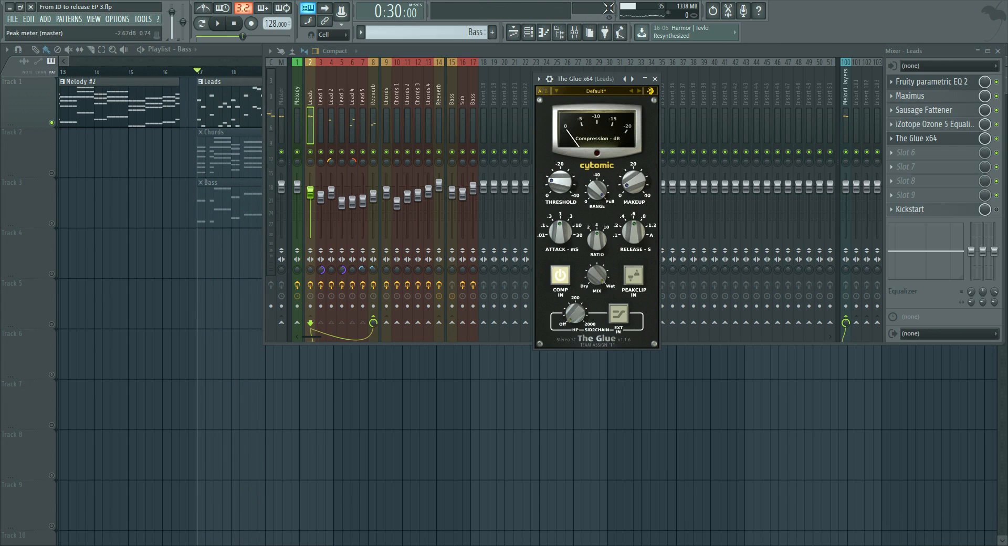
pyautogui.press('space')
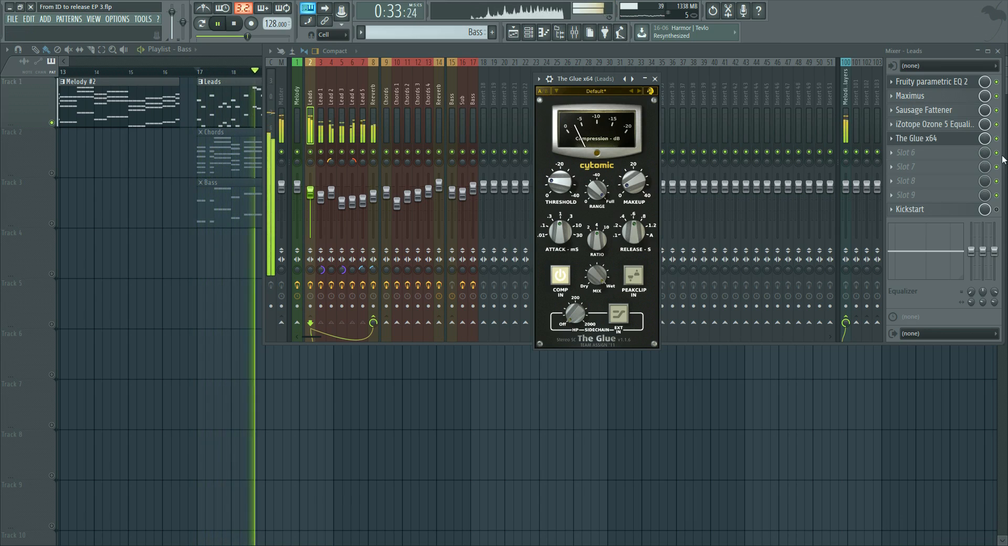
pyautogui.press('space')
pyautogui.click(996, 138)
pyautogui.press('space')
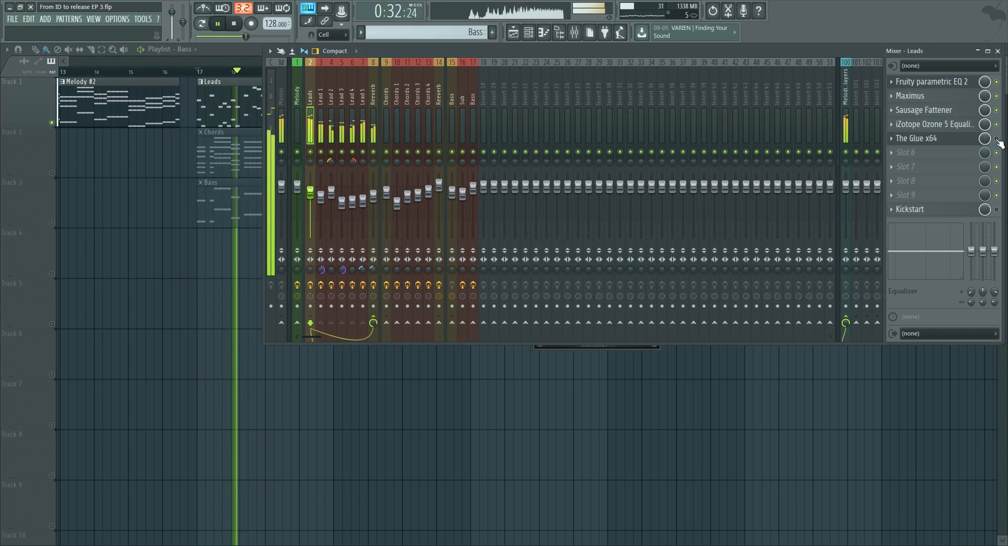
pyautogui.press('space')
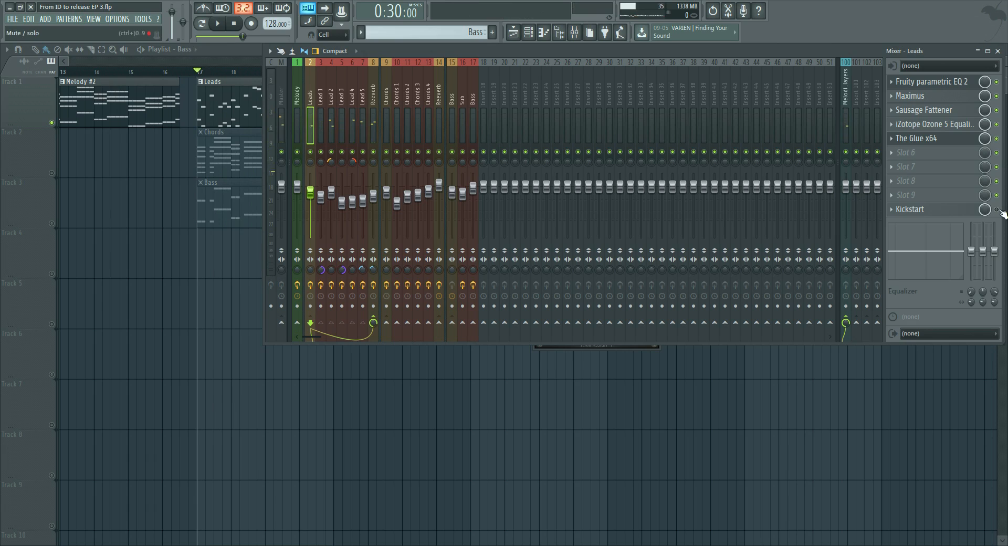
# Step: Solo the Chords playlist track and load The Glue in slot 2 of the Chords bus
pyautogui.click(385, 135)
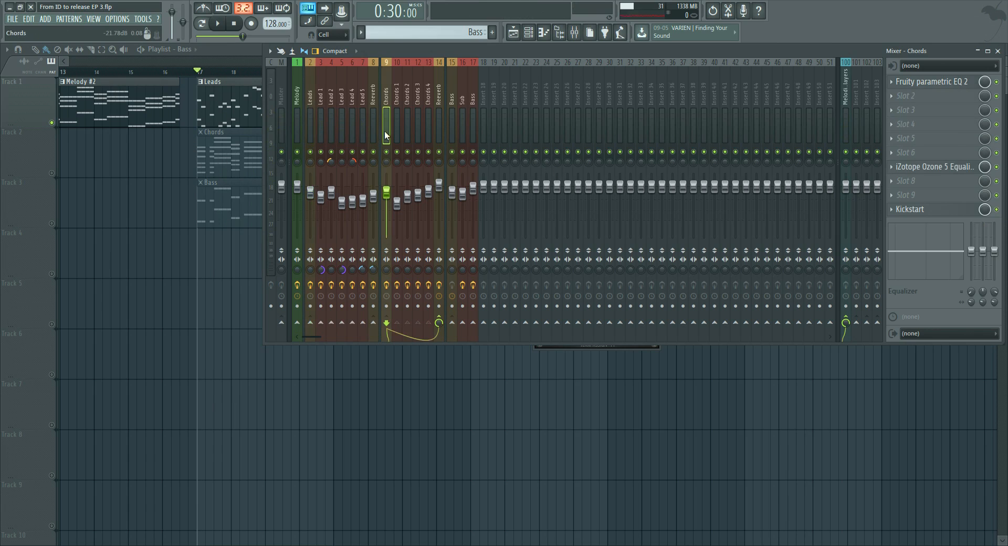
pyautogui.press('space')
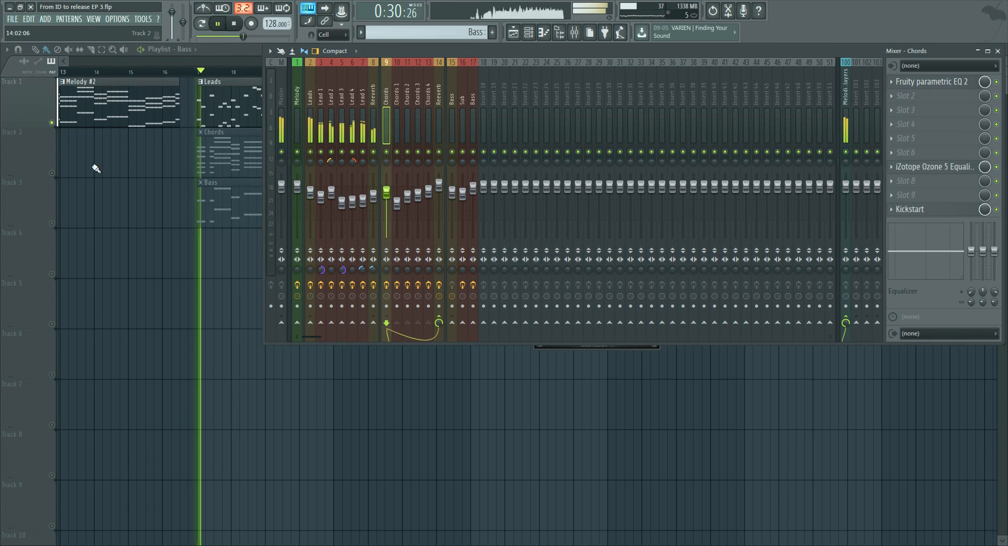
pyautogui.click(53, 177)
pyautogui.press('space')
pyautogui.click(574, 32)
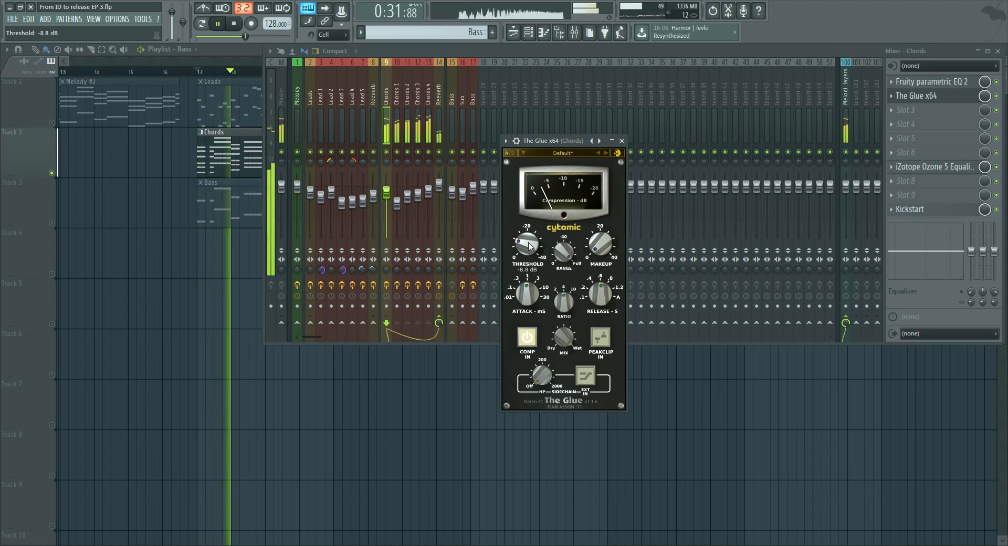
# Step: Set The Glue on the Chords bus to a -9.3 dB threshold and 3.3 dB makeup, and audition the result
pyautogui.moveTo(528, 243); pyautogui.dragTo(527, 240)
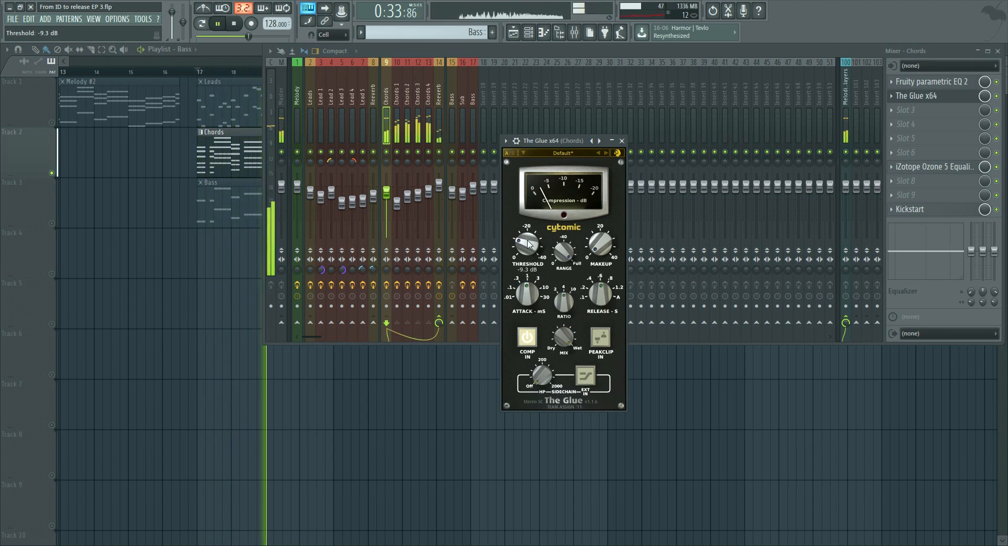
pyautogui.press('space')
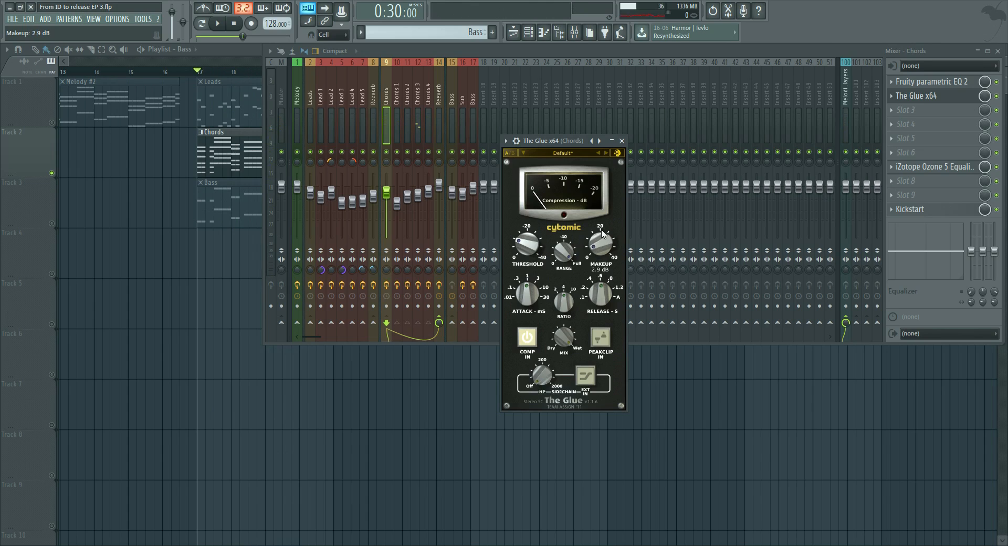
pyautogui.press('space')
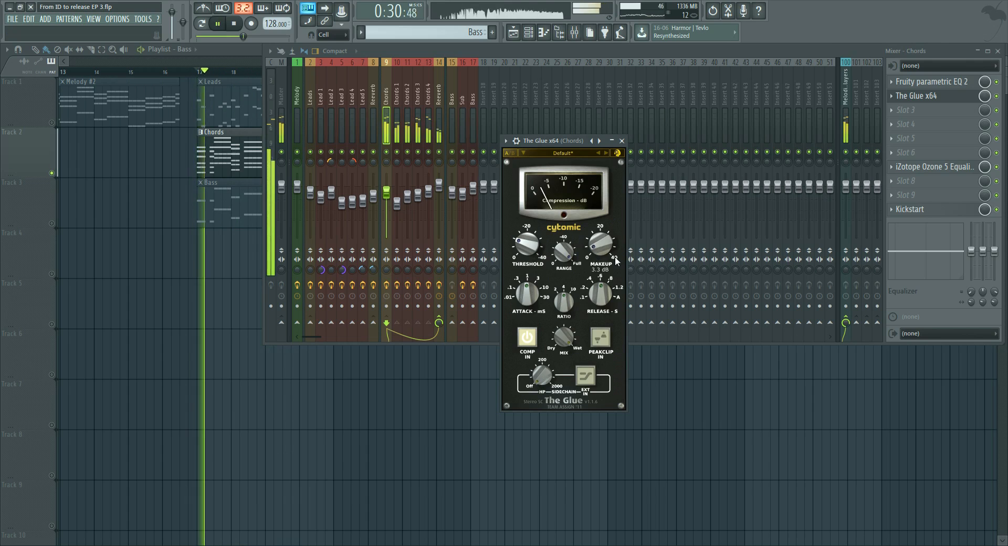
pyautogui.press('F9')
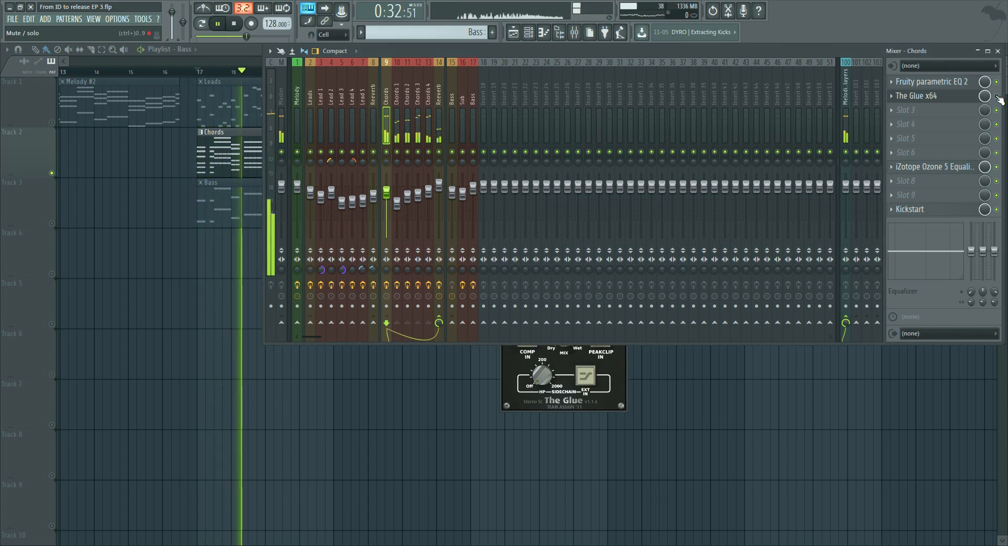
pyautogui.press('space')
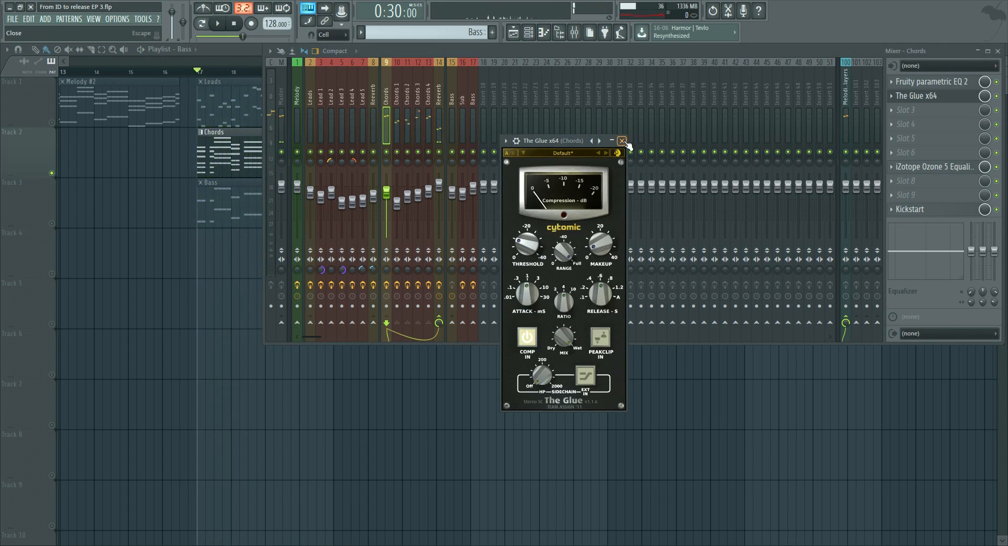
pyautogui.click(622, 140)
# Step: Examine the effect chains on the Bass bus and on its Sub and Bass layers
pyautogui.click(455, 140)
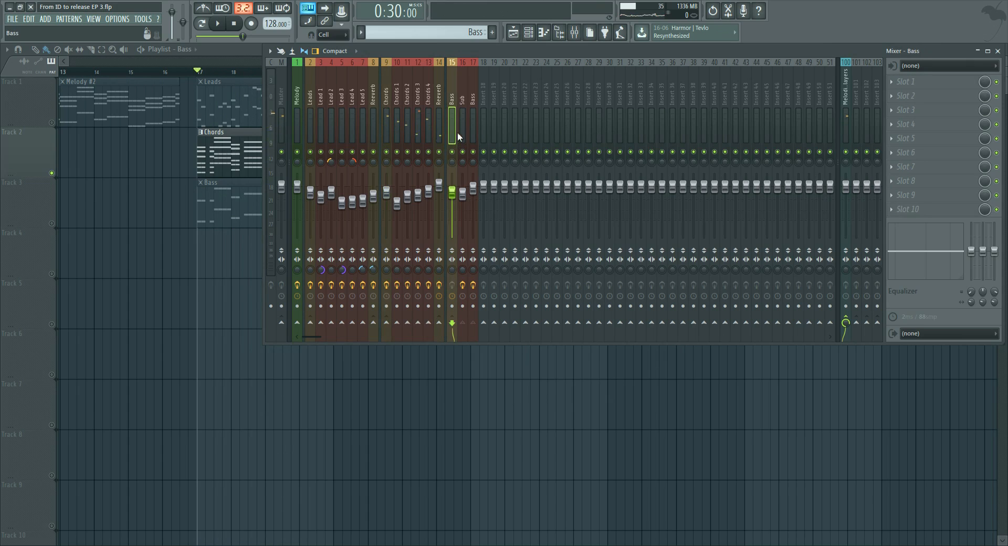
pyautogui.click(464, 135)
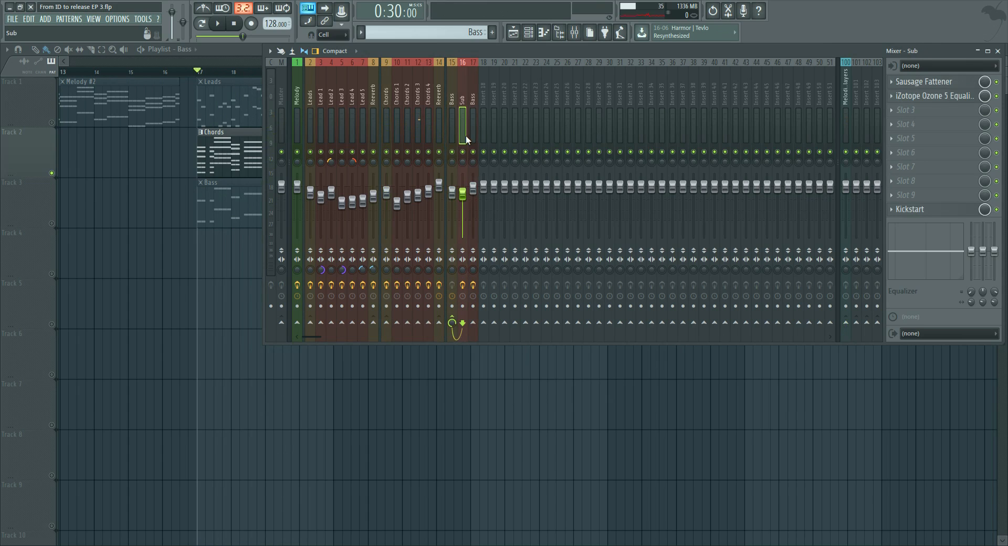
pyautogui.click(471, 136)
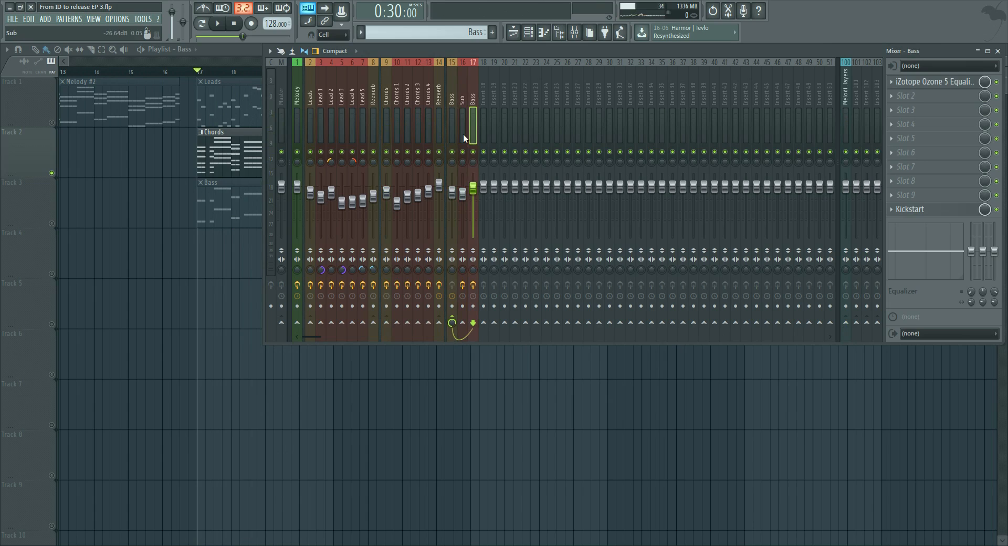
pyautogui.click(464, 134)
pyautogui.click(471, 136)
pyautogui.click(461, 130)
pyautogui.click(471, 131)
pyautogui.click(464, 130)
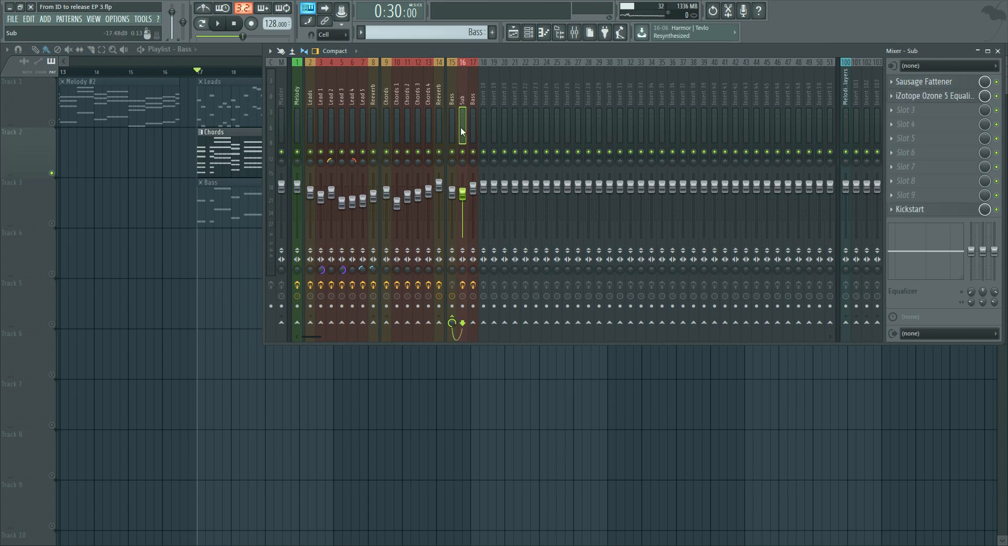
pyautogui.click(454, 124)
pyautogui.click(463, 127)
pyautogui.click(472, 126)
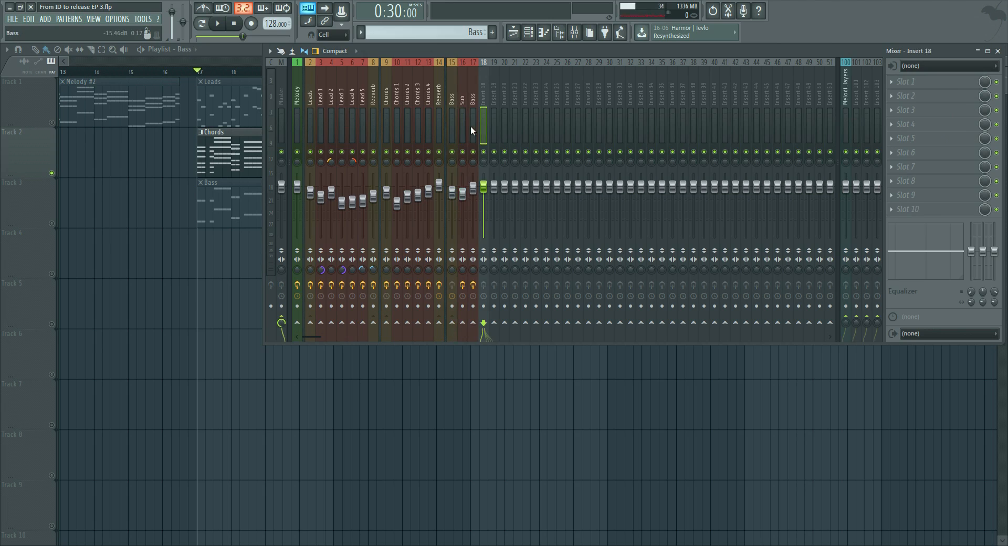
# Step: Solo the Bass layer on mixer track 17 and the Bass playlist track, and play the section
pyautogui.rightClick(473, 151)
pyautogui.press('space')
pyautogui.press('space')
pyautogui.rightClick(56, 224)
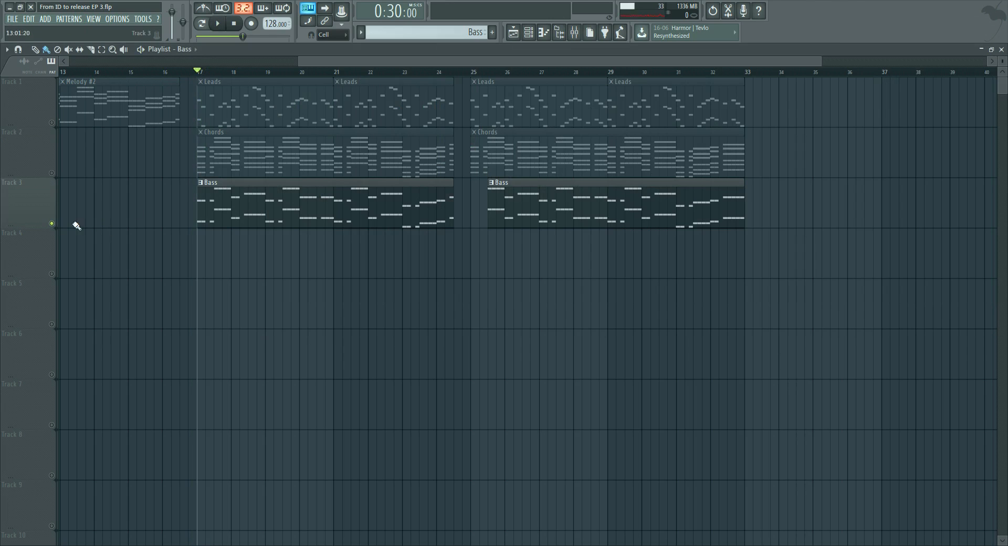
pyautogui.press('space')
pyautogui.click(575, 33)
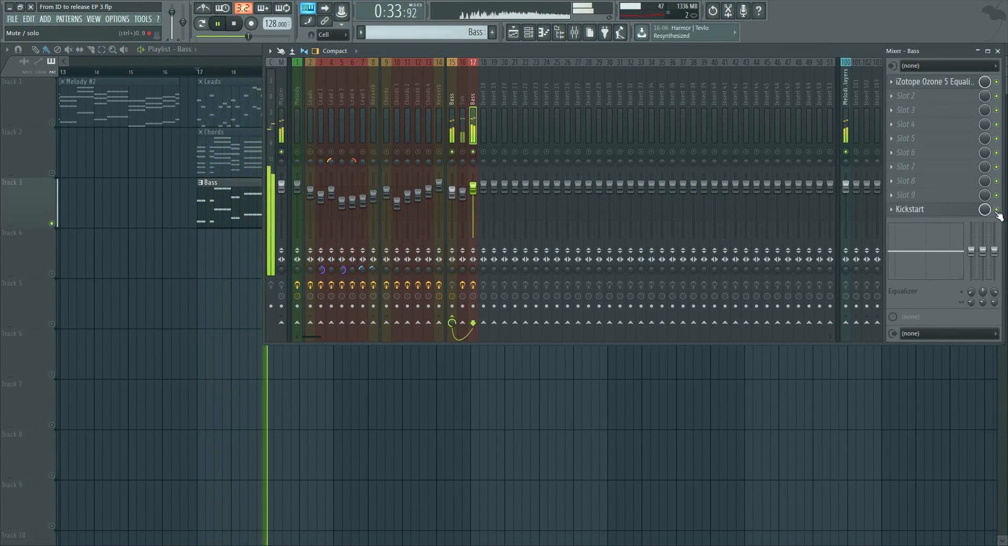
# Step: Load The Glue in slot 2 of the Bass layer with a -13.1 dB threshold, raised makeup and 0.3 ms attack
pyautogui.click(927, 96)
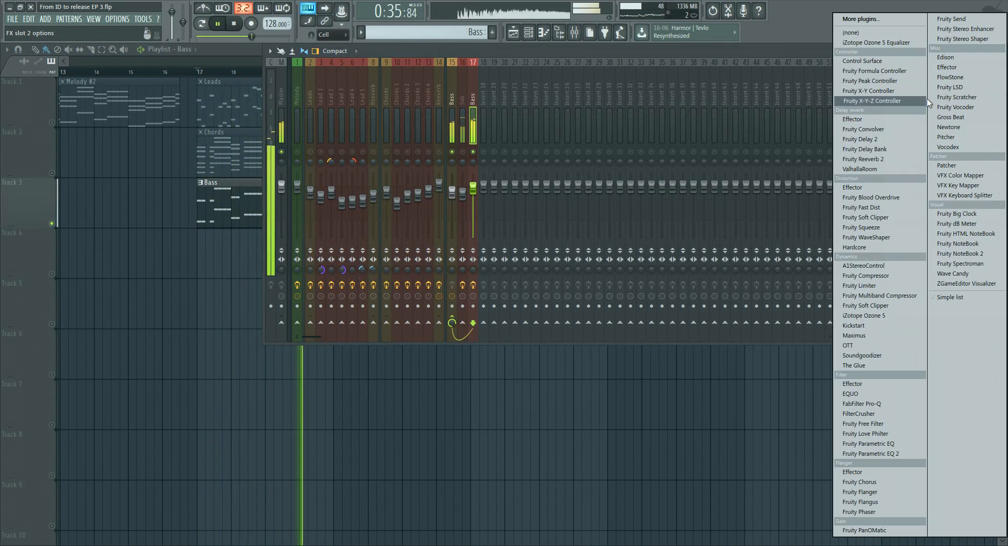
pyautogui.click(854, 365)
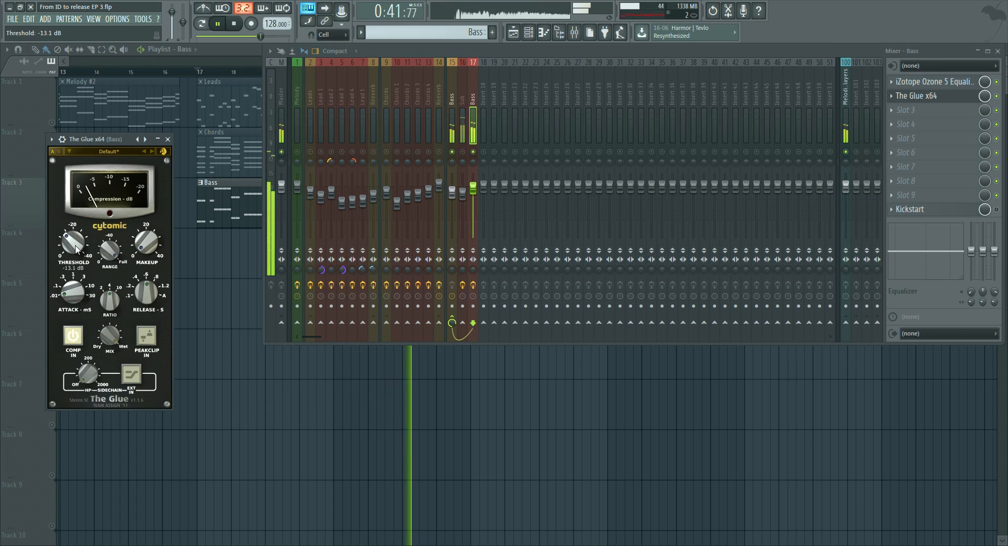
pyautogui.moveTo(150, 256); pyautogui.dragTo(149, 237)
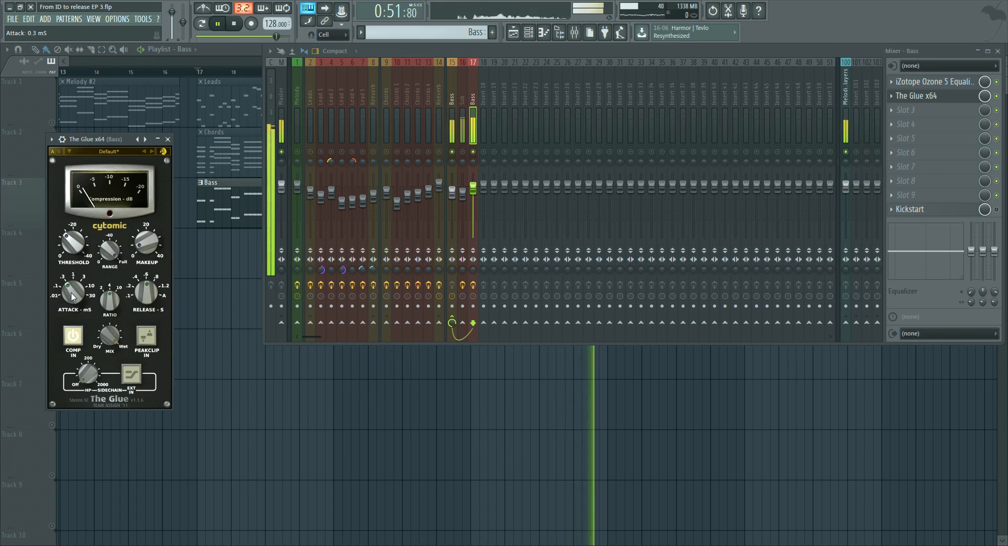
pyautogui.click(168, 139)
# Step: Unmute the Sub, re-enable every playlist and mixer track, and play the full drop from its start
pyautogui.click(464, 152)
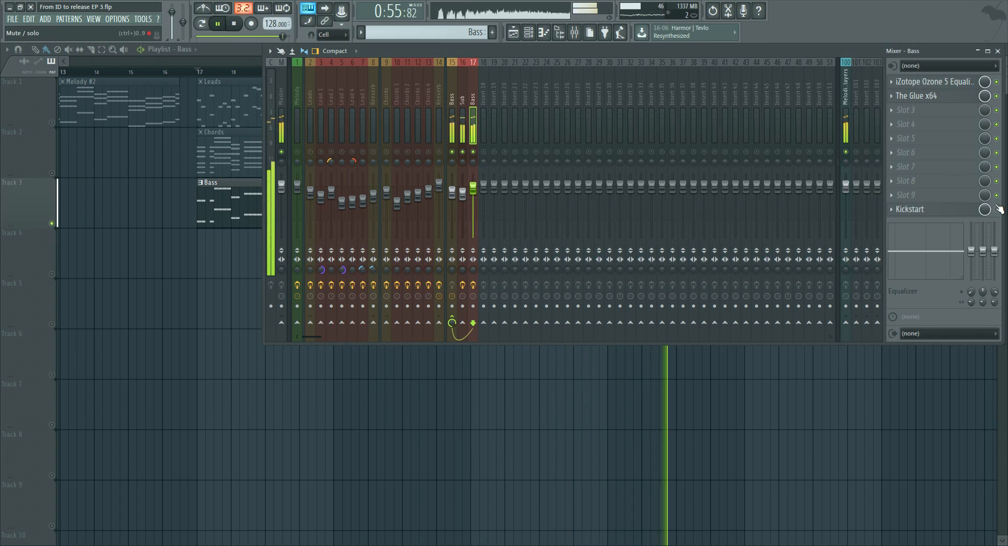
pyautogui.press('F9')
pyautogui.press('space')
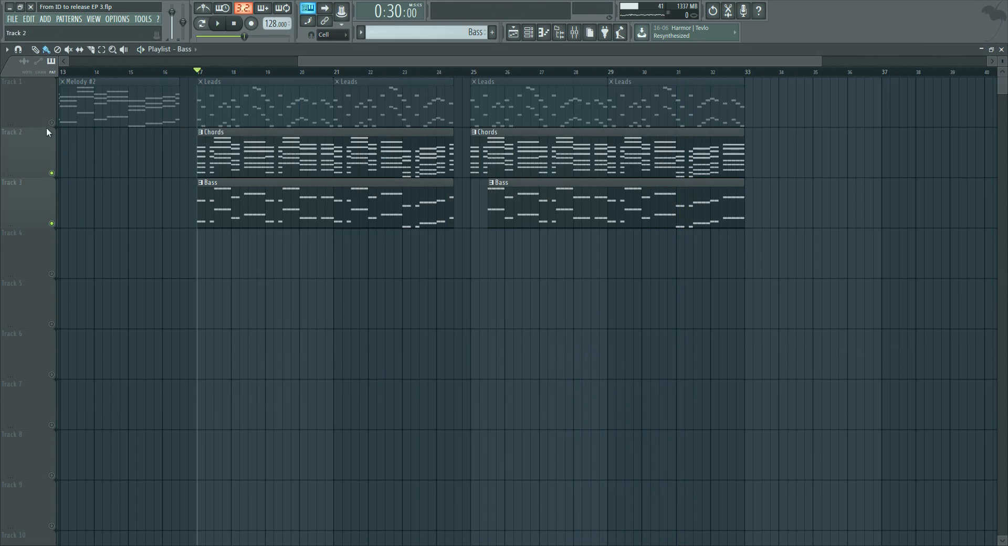
pyautogui.click(51, 122)
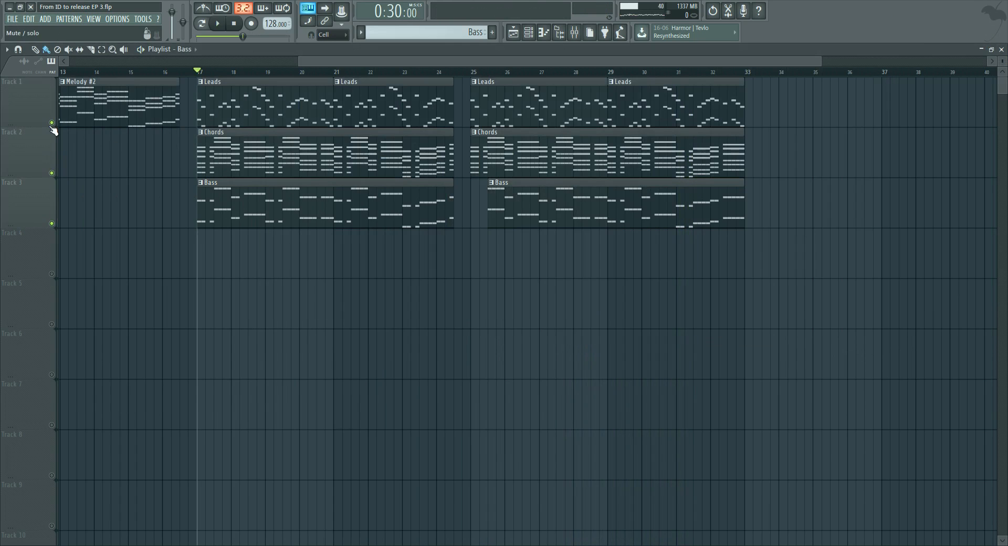
pyautogui.click(576, 33)
pyautogui.rightClick(472, 152)
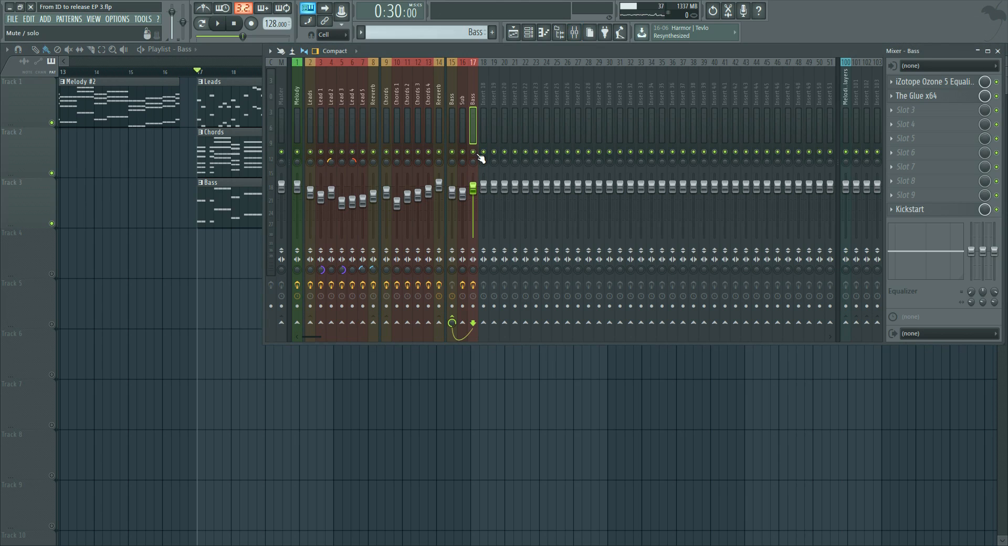
pyautogui.press('space')
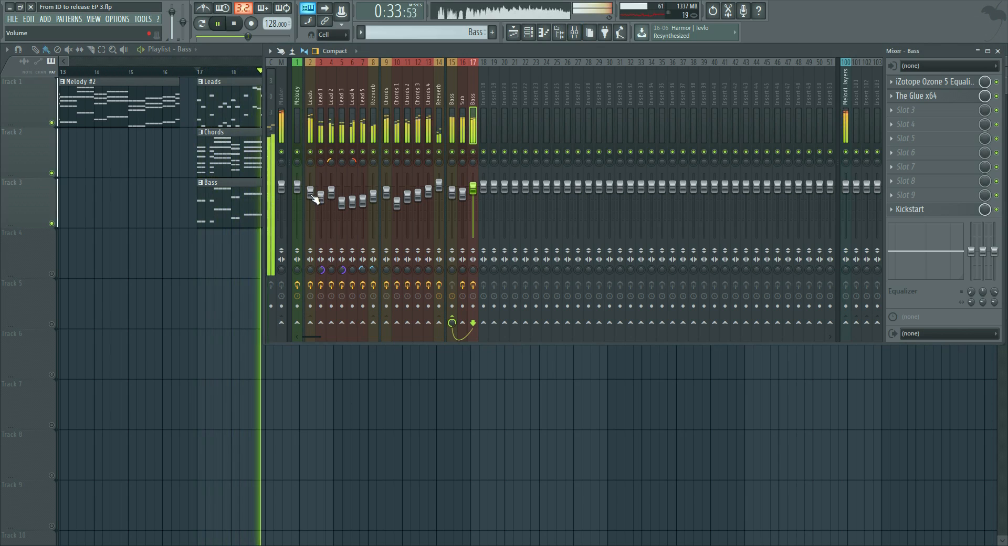
# Step: Inspect the Fruity Parametric EQ 2 curve on the Leads bus while the drop plays
pyautogui.click(312, 131)
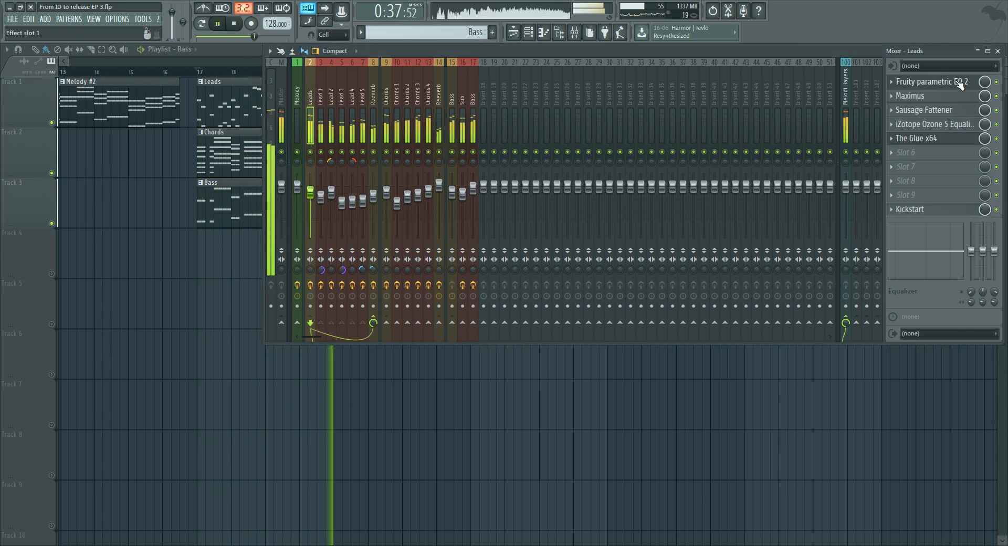
pyautogui.click(952, 81)
pyautogui.click(479, 254)
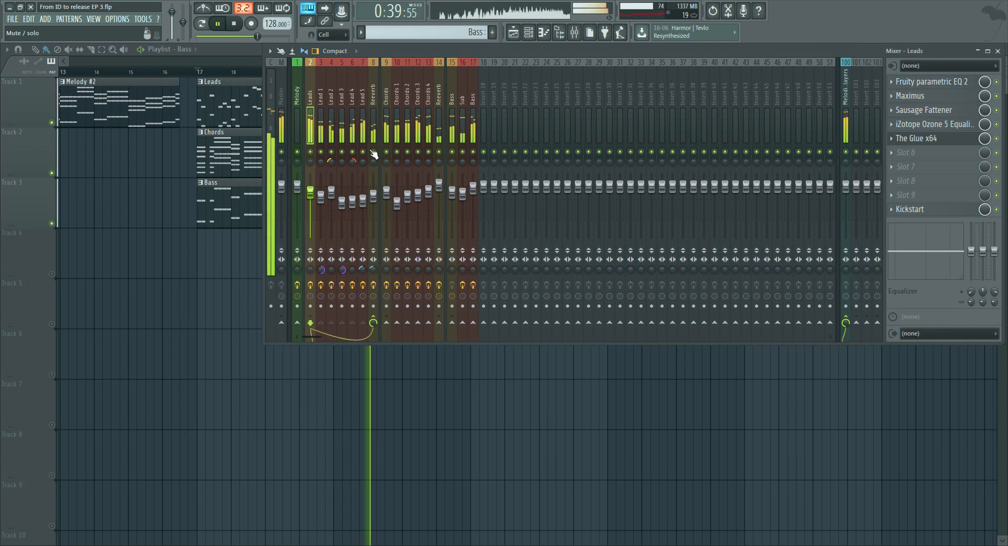
# Step: Audition Lead 2 soloed, and load Fruity Parametric EQ 2 in its slot 2 with a -3.0 dB high shelf at 12250 Hz
pyautogui.click(331, 138)
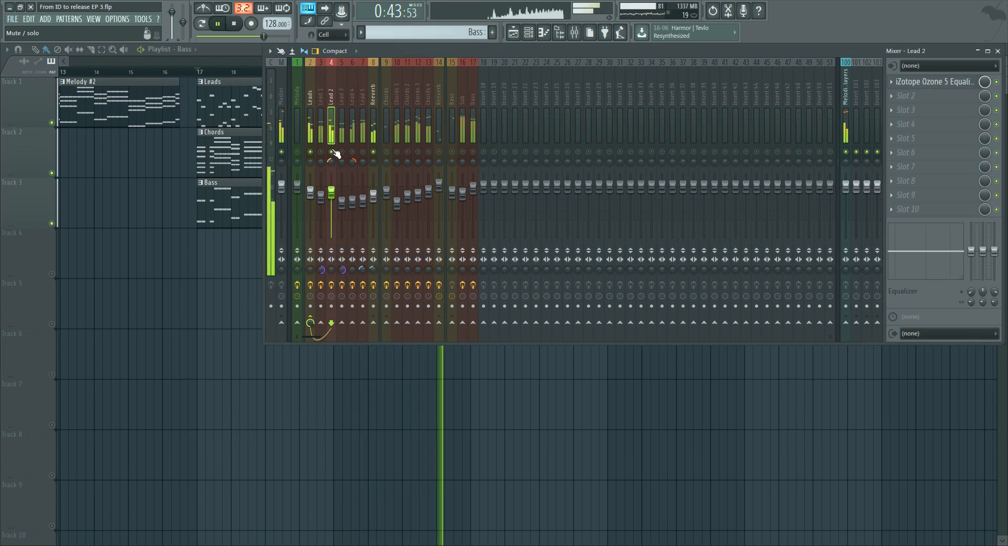
pyautogui.rightClick(332, 153)
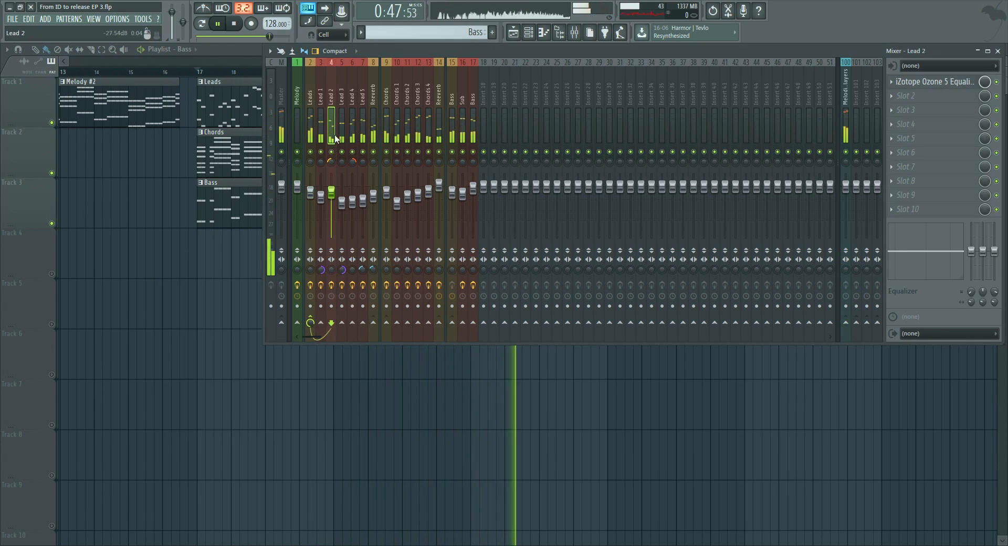
pyautogui.click(944, 97)
pyautogui.click(899, 478)
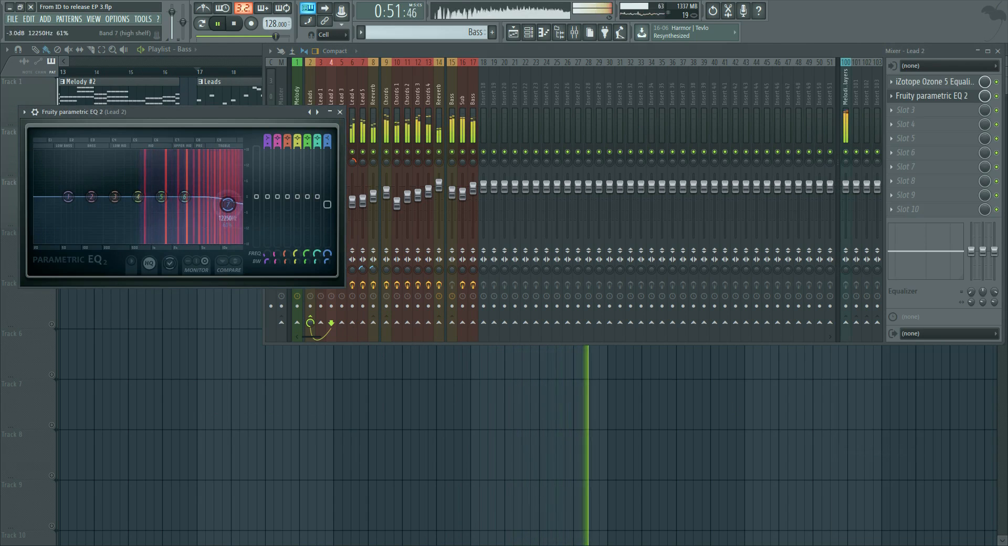
pyautogui.click(340, 112)
# Step: Adjust the high shelf of the Leads bus's Fruity Parametric EQ 2 to about 0.4 dB at 10279 Hz
pyautogui.click(310, 123)
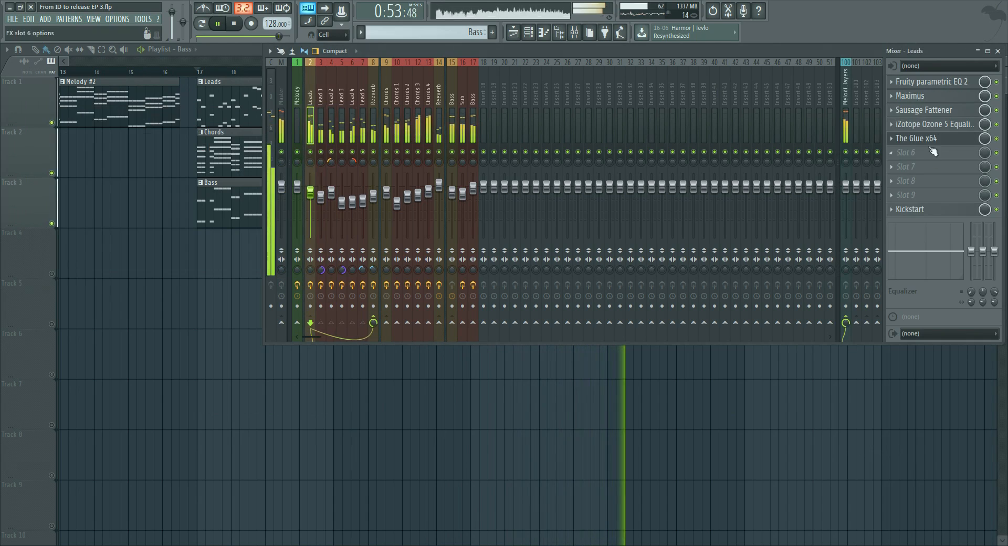
pyautogui.click(950, 124)
pyautogui.click(931, 81)
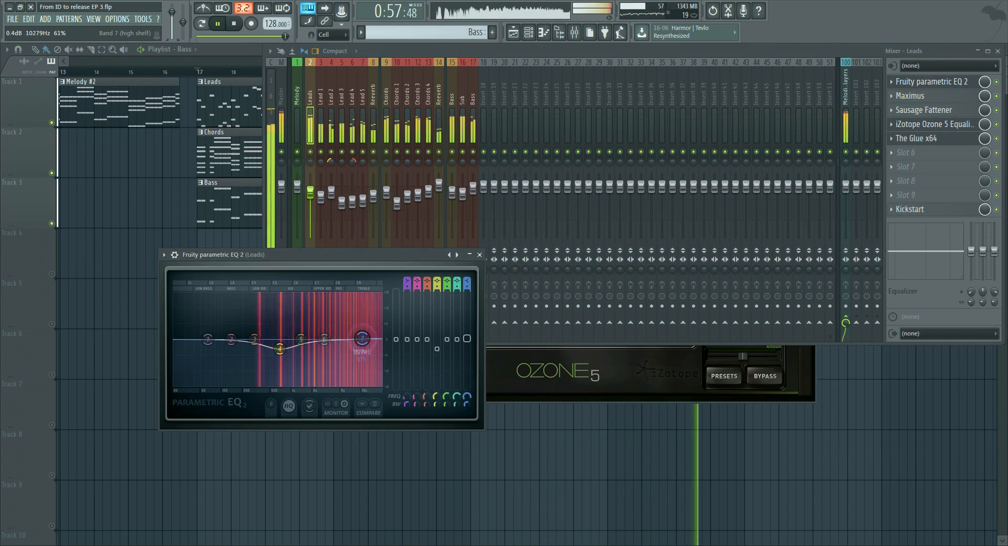
pyautogui.click(479, 255)
# Step: Solo the Leads playlist track and play it from the start with the mixer open
pyautogui.press('space')
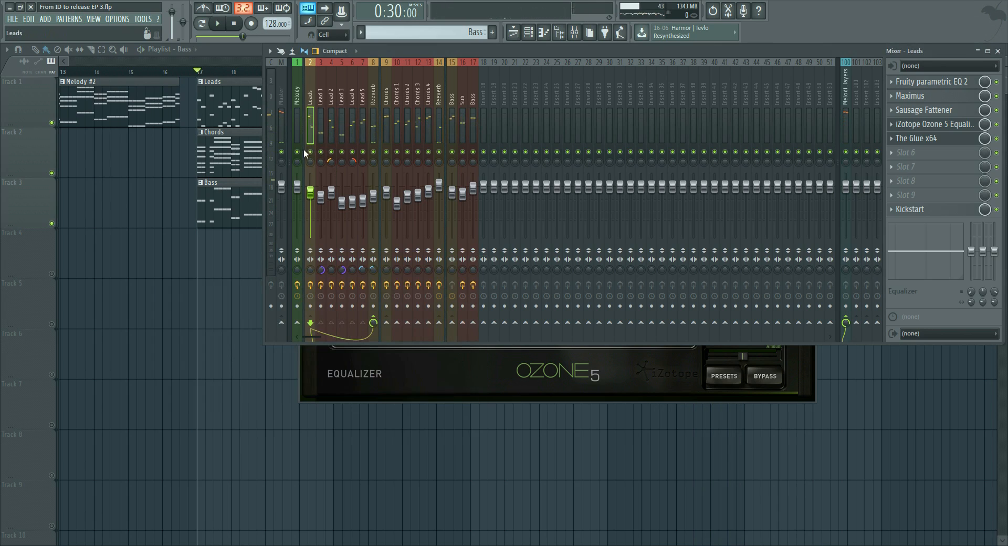
pyautogui.click(74, 123)
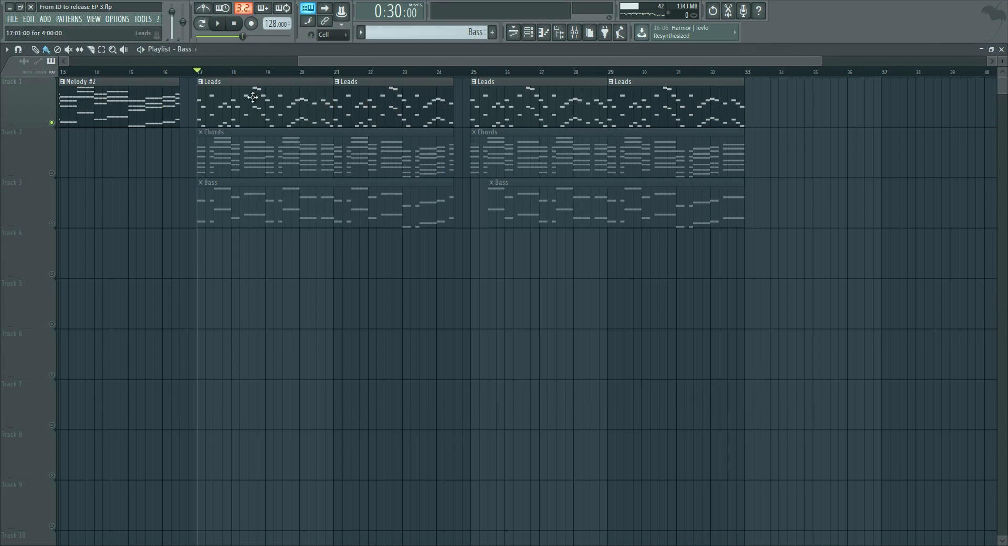
pyautogui.press('space')
pyautogui.press('F9')
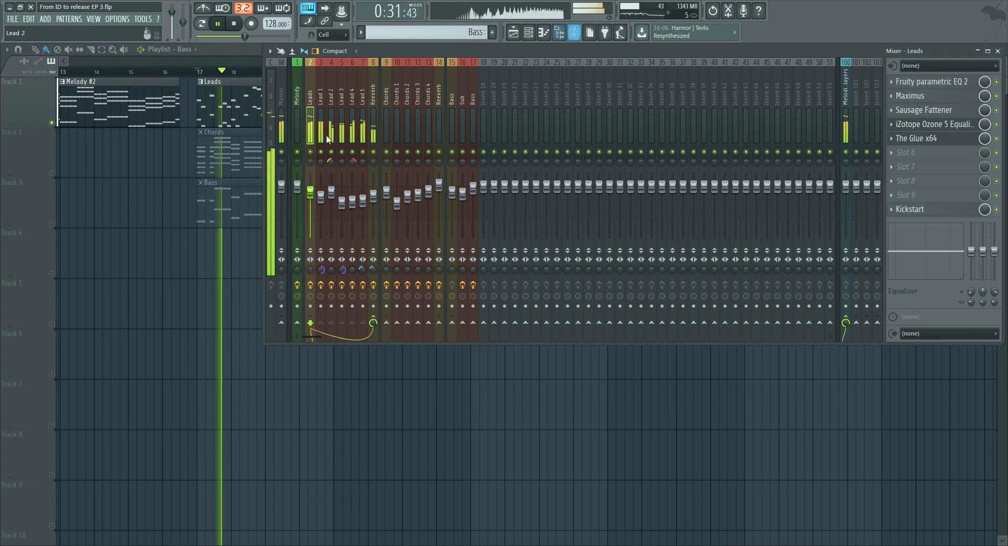
# Step: Set band 6 of the Leads bus's Ozone 5 Equalizer to -1.2 dB at 16521 Hz with Q 1.3, and toggle the effect to compare
pyautogui.click(945, 129)
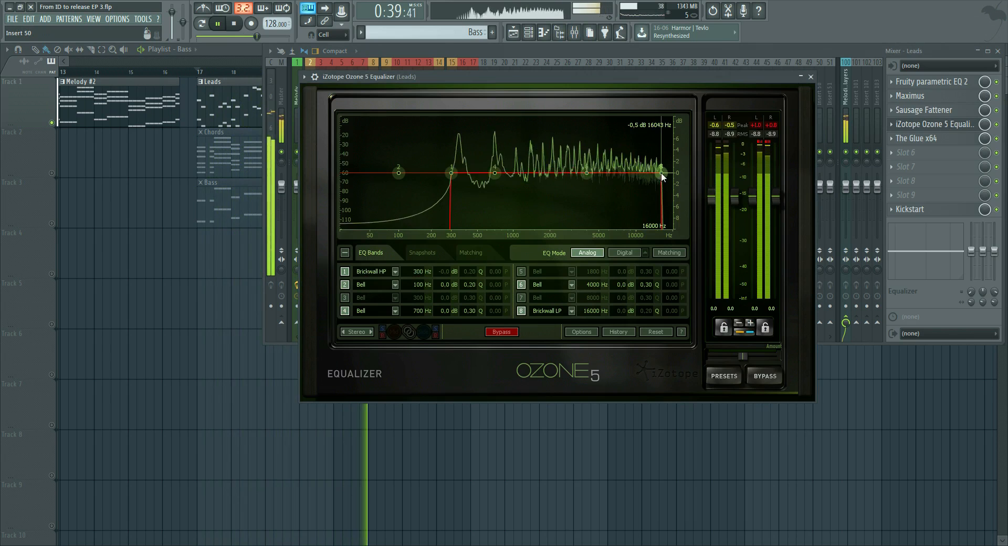
pyautogui.moveTo(588, 169); pyautogui.dragTo(665, 179)
pyautogui.scroll(-2, 665, 179)
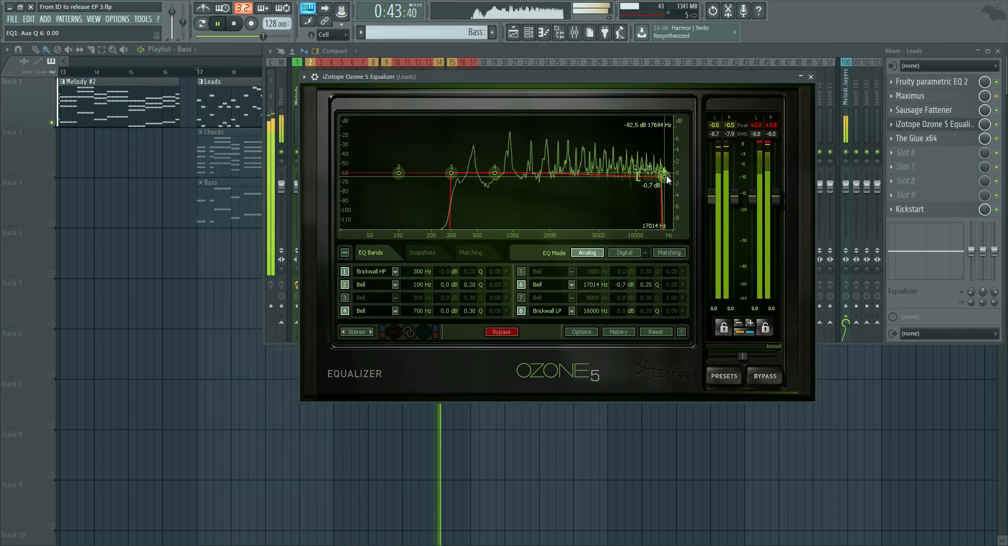
pyautogui.scroll(1, 665, 179)
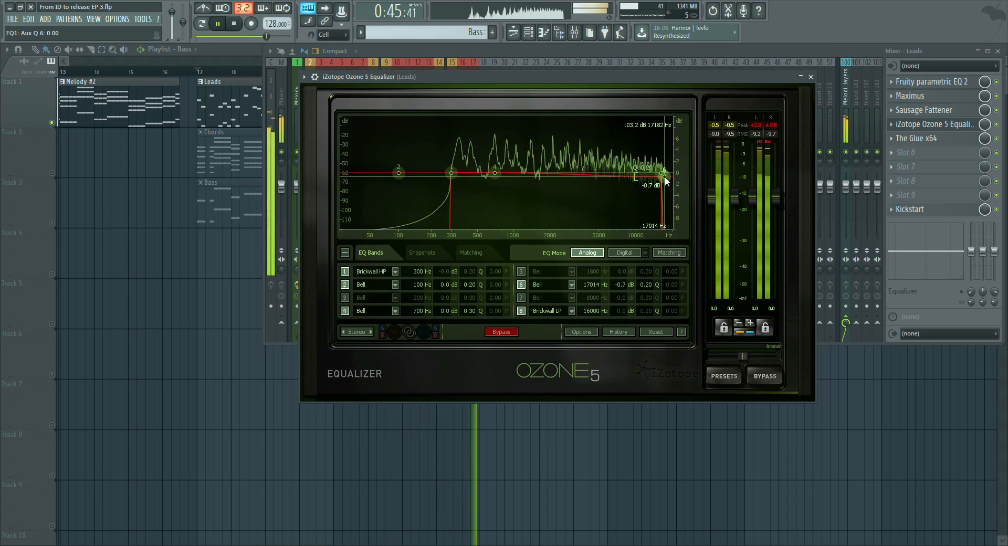
pyautogui.scroll(8, 665, 177)
pyautogui.moveTo(664, 177); pyautogui.dragTo(664, 194)
pyautogui.moveTo(665, 180); pyautogui.dragTo(662, 179)
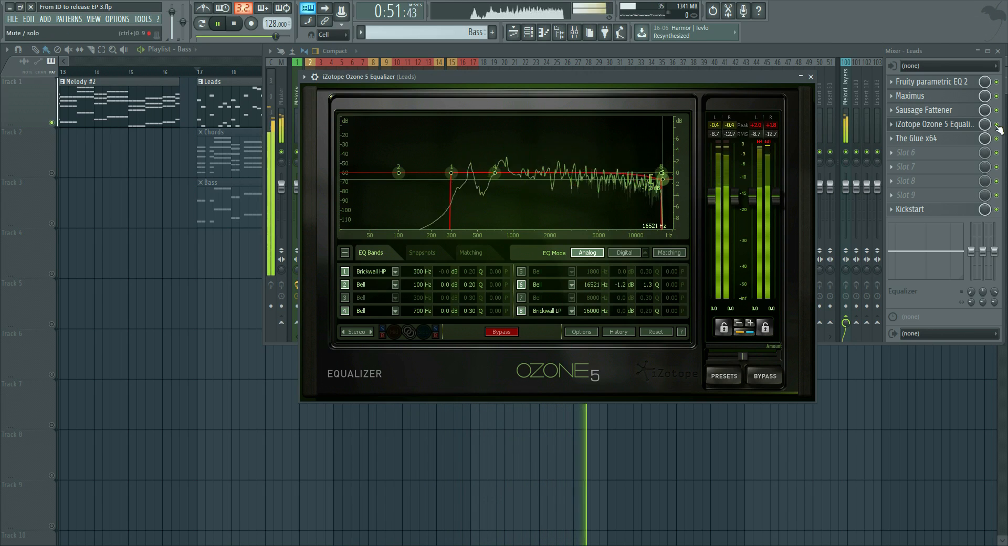
pyautogui.click(997, 125)
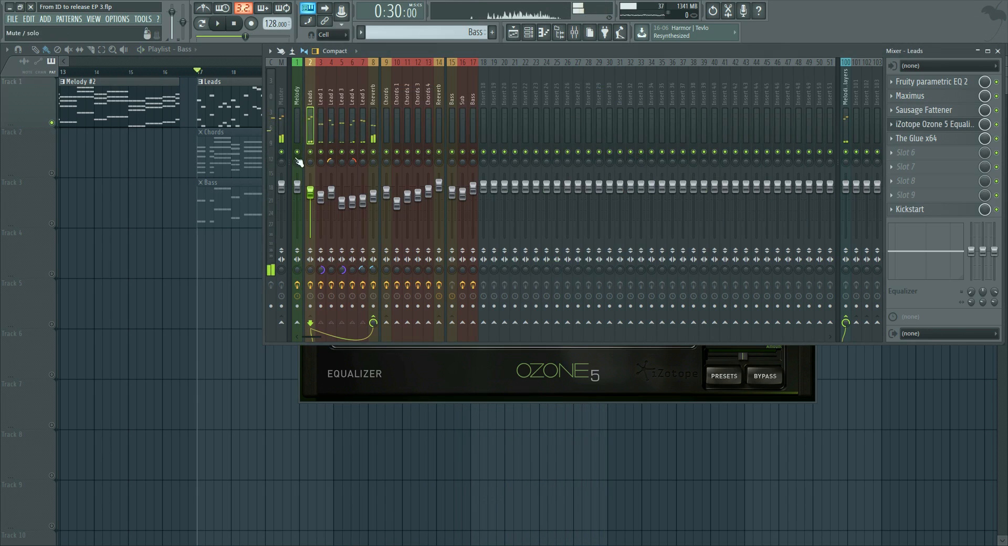
# Step: Re-enable the Chords and Bass playlist tracks and play the full drop with the mixer open
pyautogui.click(52, 173)
pyautogui.press('space')
pyautogui.click(52, 223)
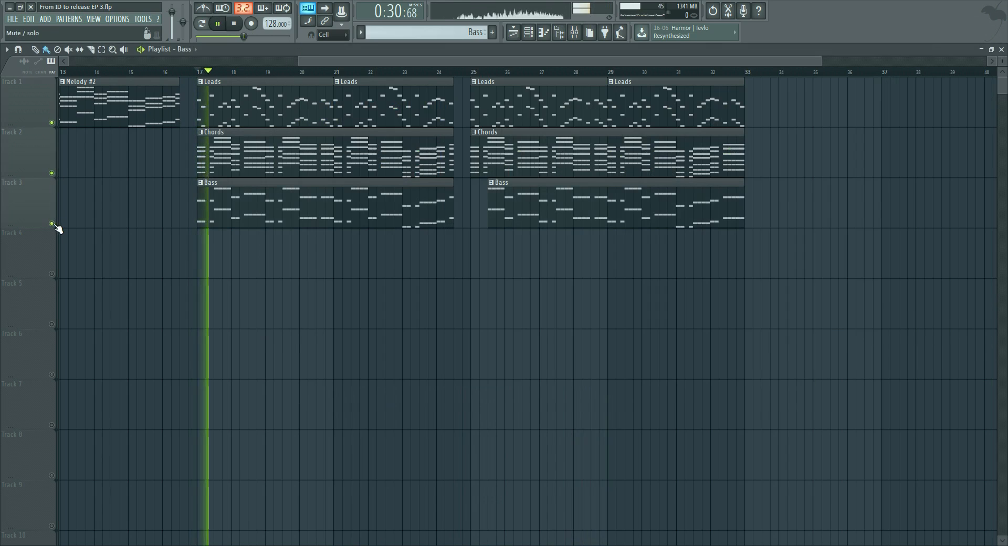
pyautogui.click(578, 36)
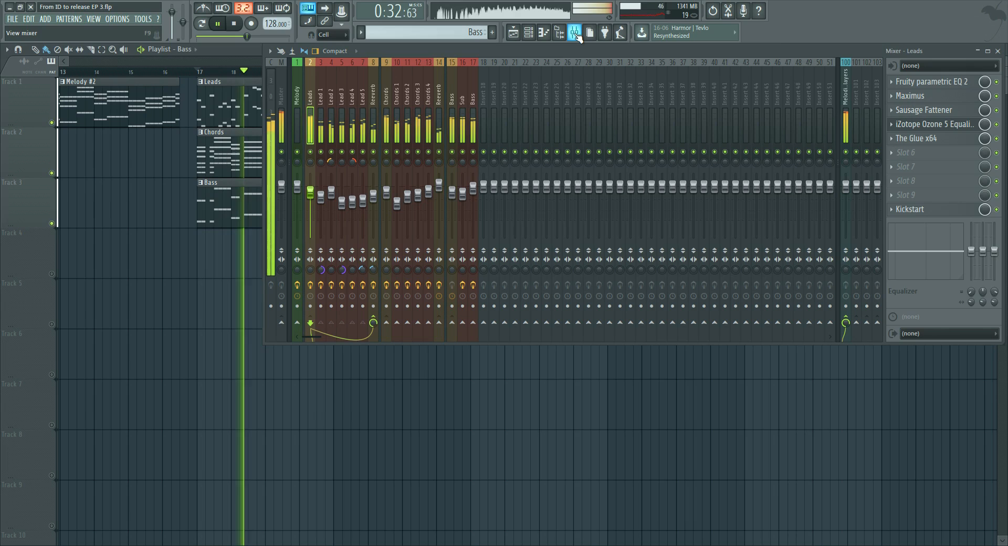
# Step: Raise the Bass layer's volume slightly and fine-tune the Sub layer's volume to slightly above 80%
pyautogui.click(472, 199)
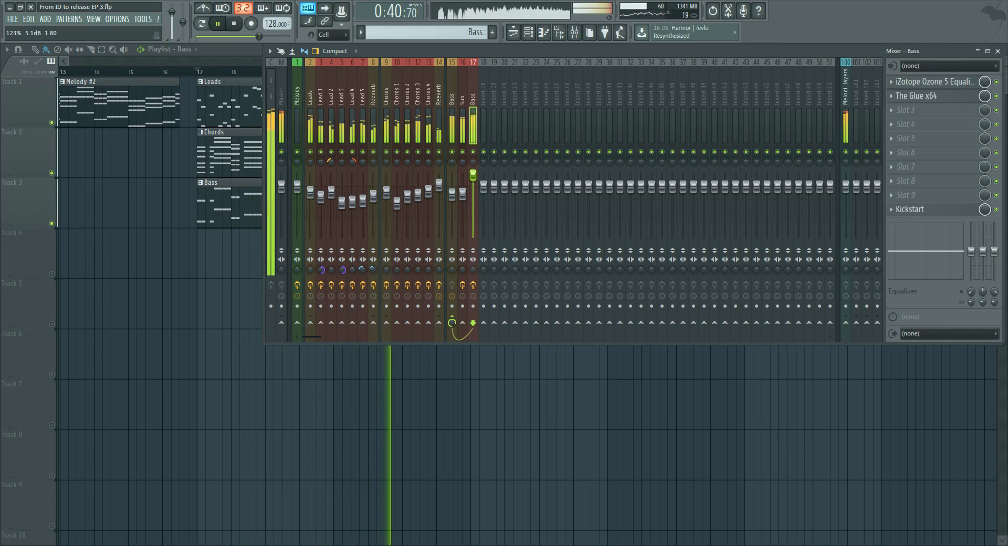
pyautogui.click(463, 194)
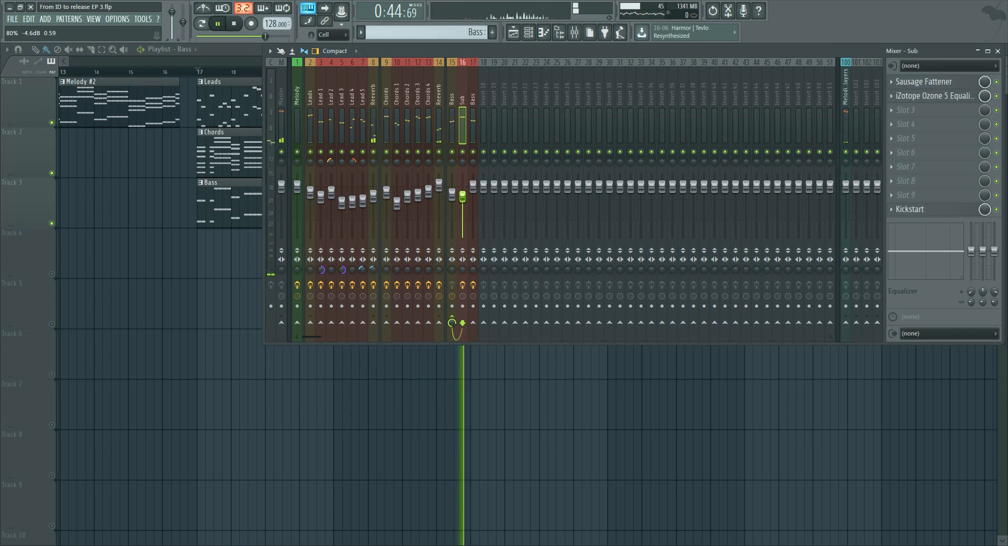
pyautogui.moveTo(462, 196); pyautogui.dragTo(463, 194)
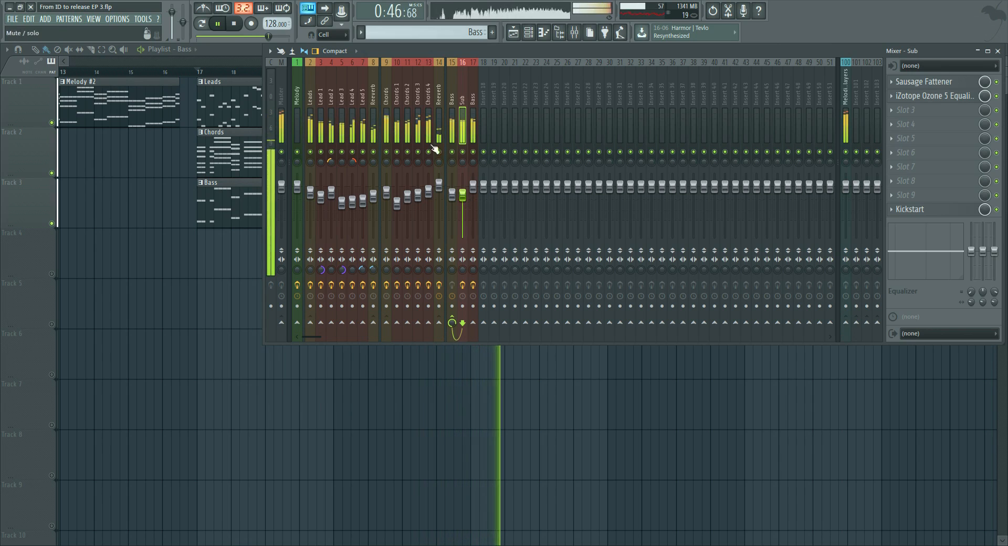
# Step: Solo the Chords bus together with its four layers and reverb, and audition them
pyautogui.click(391, 162)
pyautogui.rightClick(392, 161)
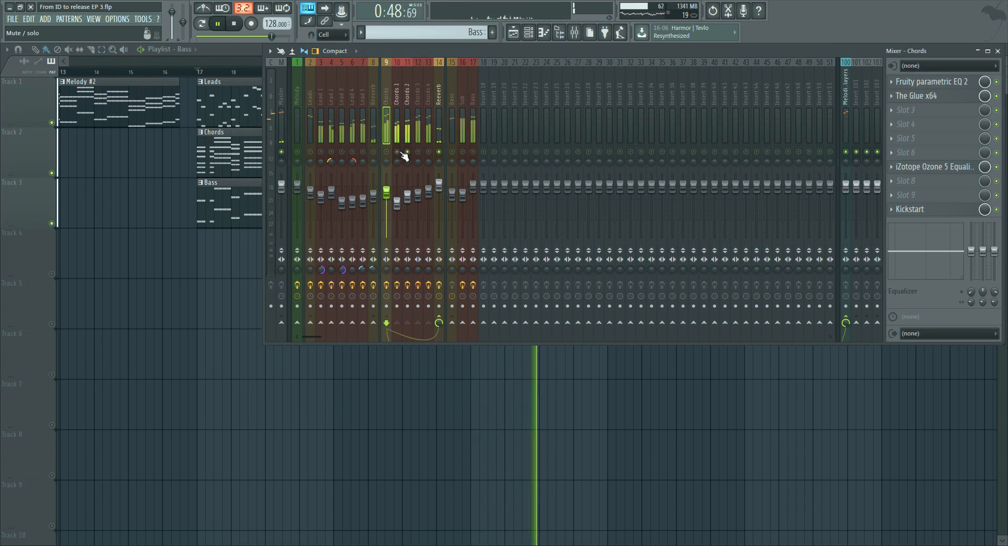
pyautogui.press('space')
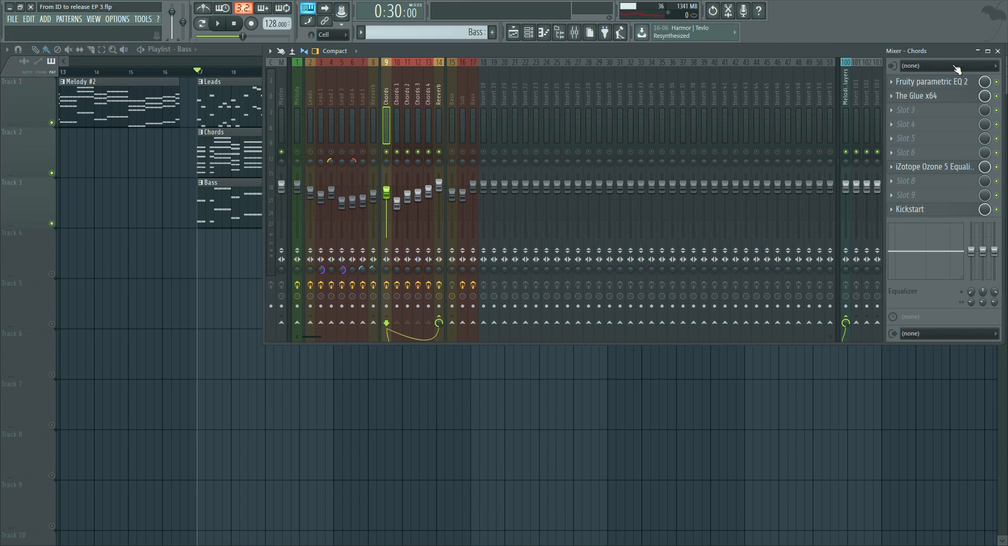
# Step: Boost the Chords bus's Fruity Parametric EQ 2 high shelf to about 5.5 dB near 5677 Hz, and raise peaking bands 5 and 6
pyautogui.click(956, 85)
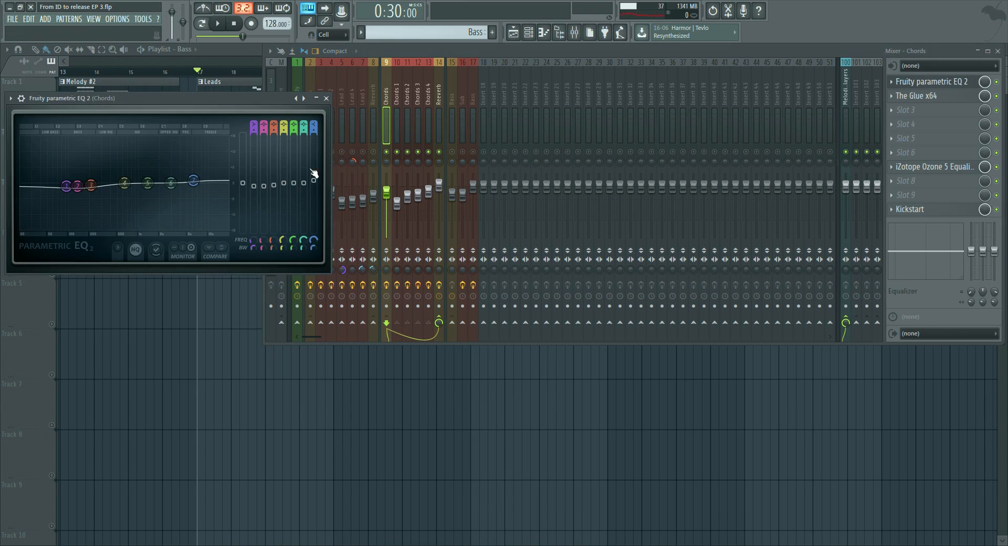
pyautogui.moveTo(314, 173); pyautogui.dragTo(313, 168)
pyautogui.press('space')
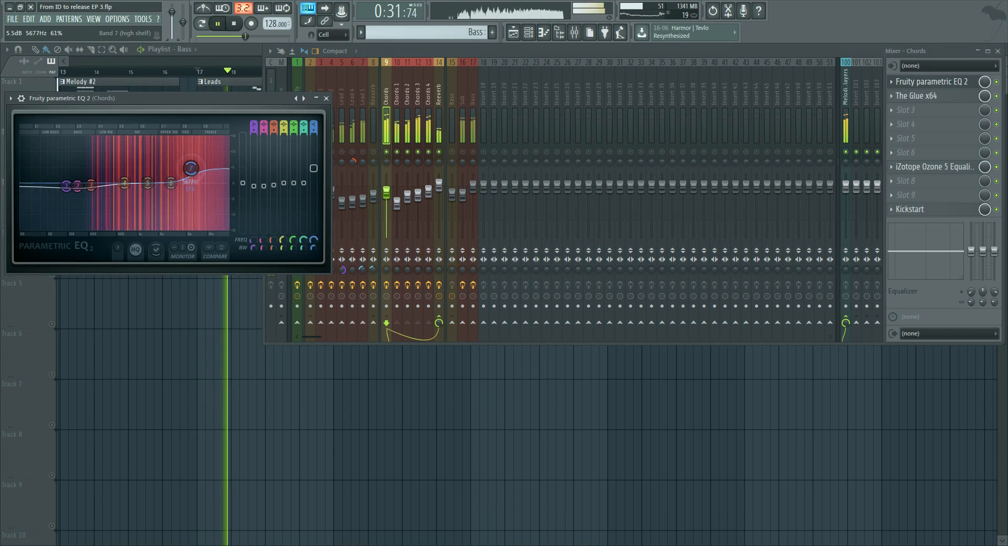
pyautogui.moveTo(170, 183); pyautogui.dragTo(190, 166)
pyautogui.press('space')
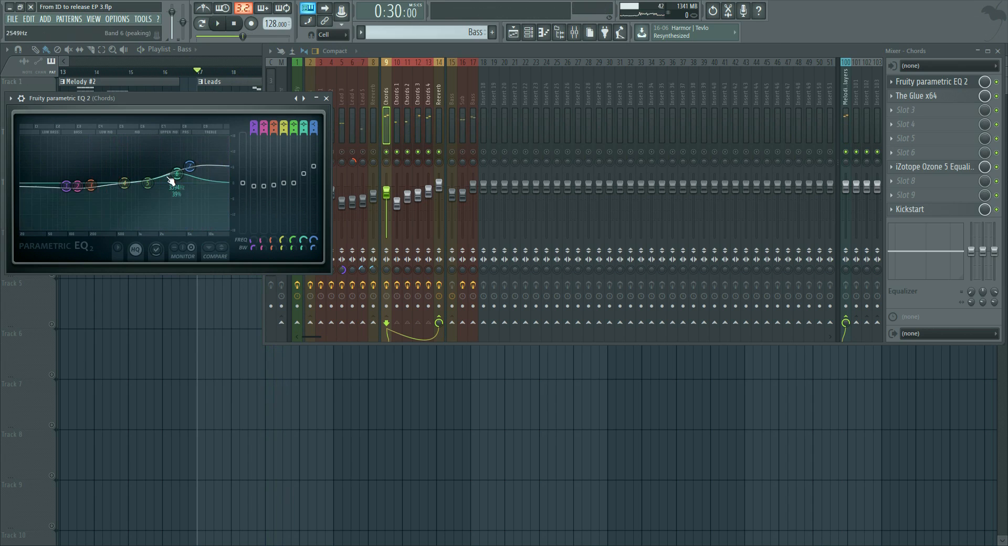
pyautogui.moveTo(148, 176); pyautogui.dragTo(143, 173)
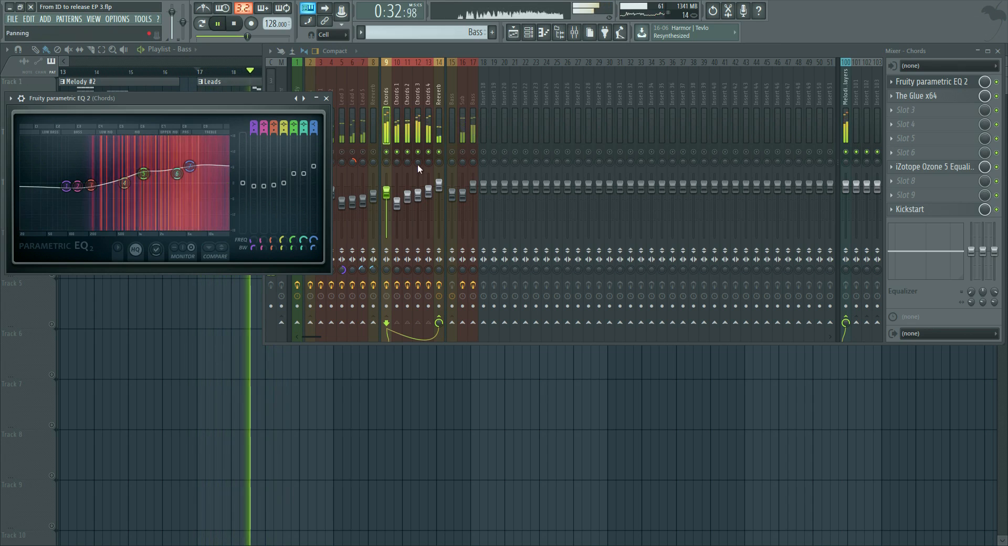
# Step: Bring all mixer tracks back in, play the full drop, and lower the Chords bus volume slightly
pyautogui.press('space')
pyautogui.rightClick(452, 152)
pyautogui.rightClick(451, 152)
pyautogui.press('space')
pyautogui.moveTo(386, 192); pyautogui.dragTo(386, 193)
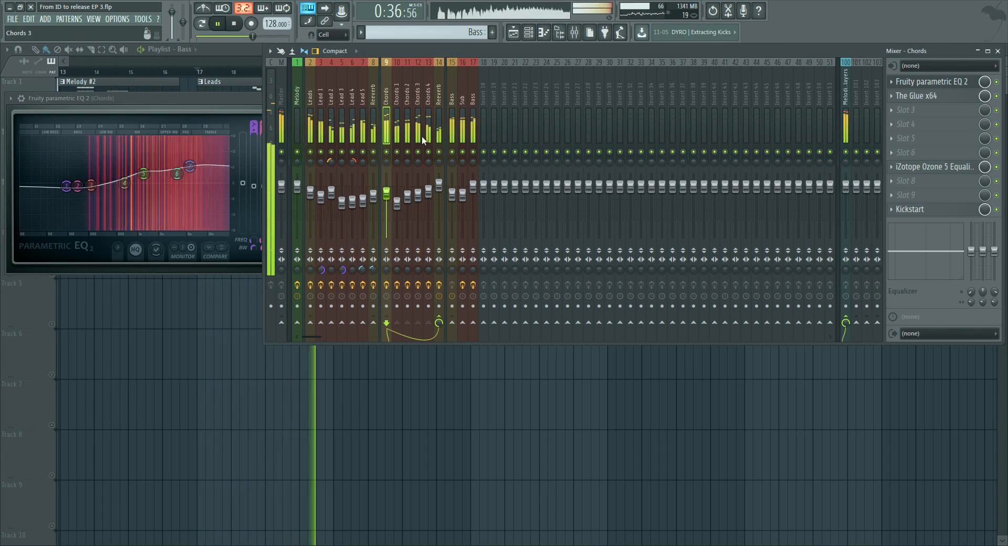
# Step: Add an iZotope Ozone 5 Equalizer to the Bass bus with band 8 as Brickwall LP and band 1 as Brickwall HP, and audition it
pyautogui.click(452, 133)
pyautogui.press('space')
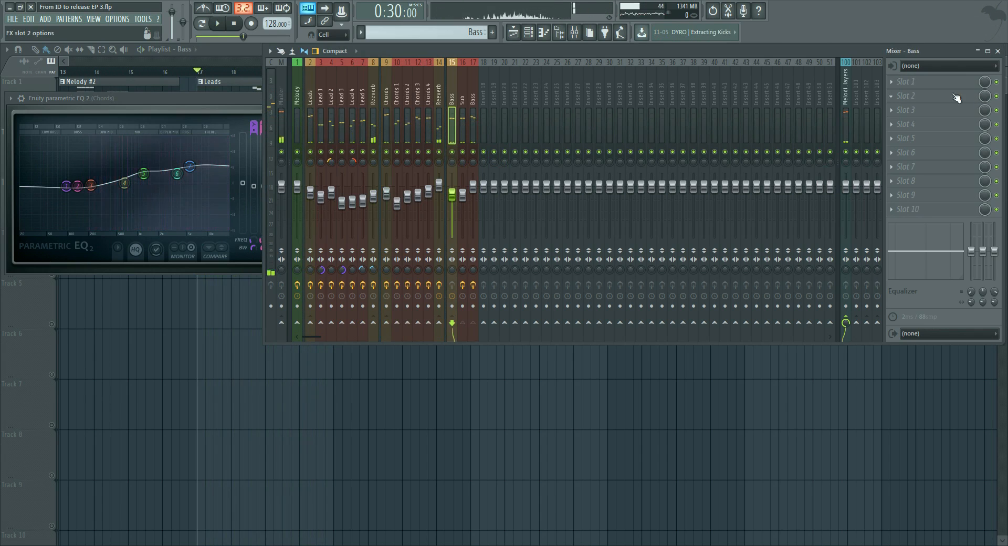
pyautogui.click(906, 82)
pyautogui.click(901, 46)
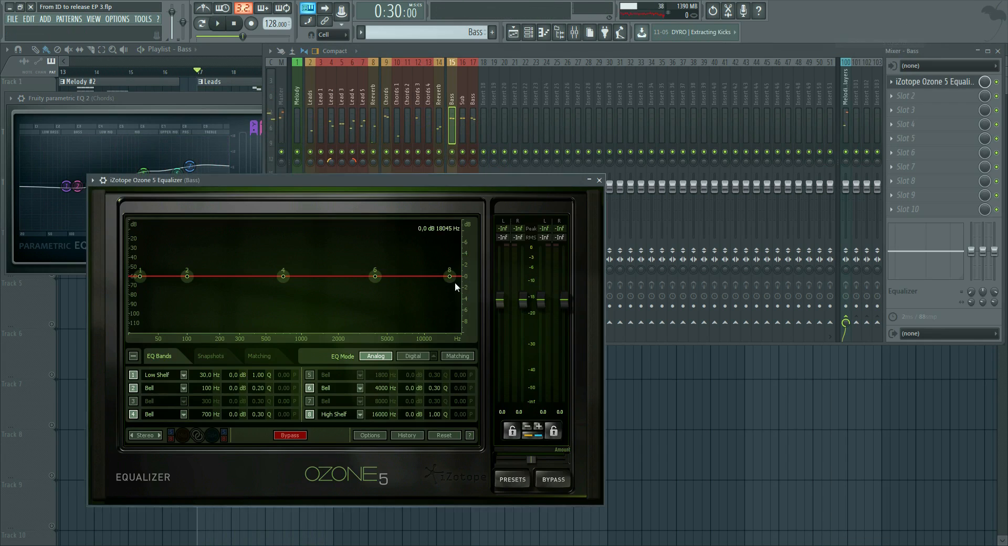
pyautogui.rightClick(455, 282)
pyautogui.click(522, 345)
pyautogui.rightClick(140, 276)
pyautogui.click(210, 314)
pyautogui.press('space')
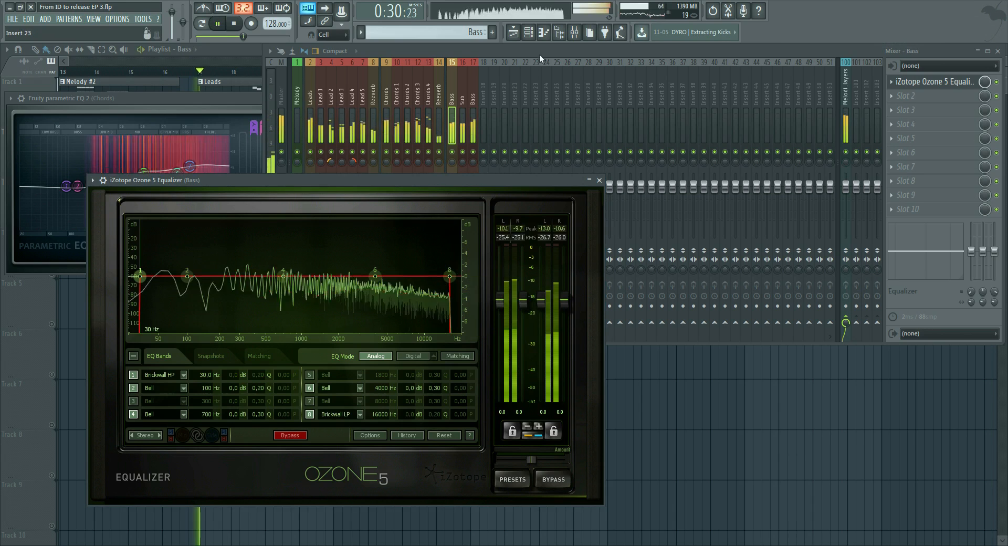
pyautogui.click(599, 180)
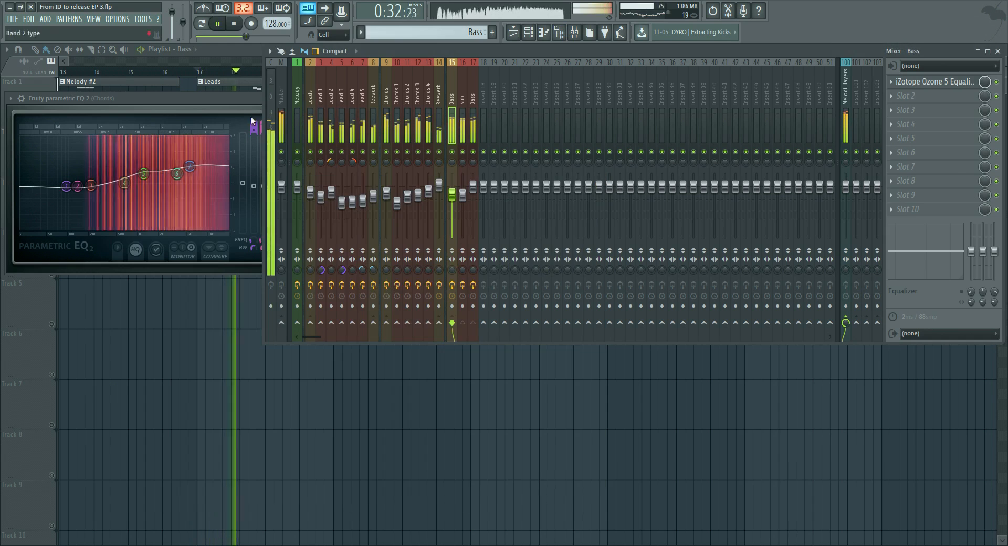
# Step: Close the Chords bus's equalizer and replay the drop, checking the Chords bus against the full mix
pyautogui.click(250, 117)
pyautogui.click(325, 98)
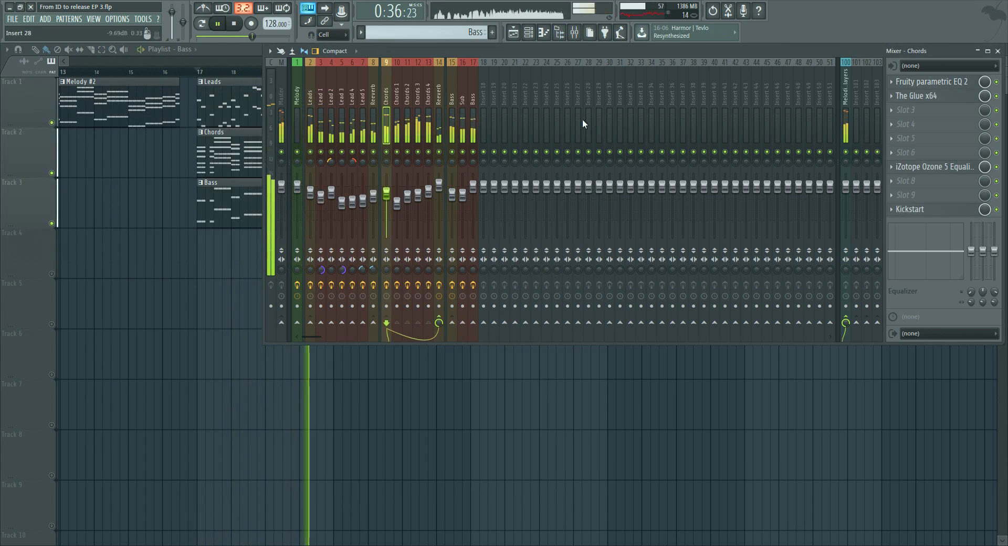
pyautogui.press('space')
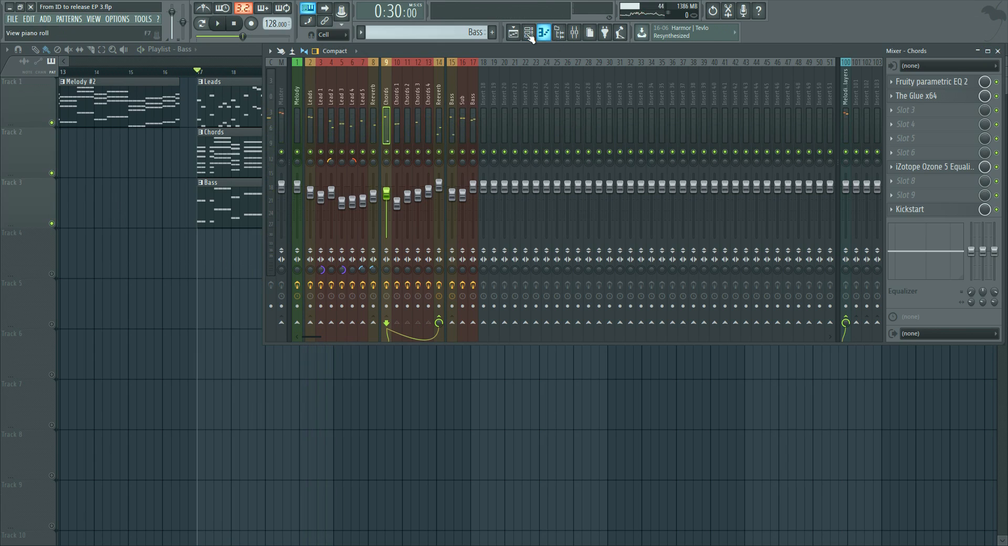
pyautogui.press('space')
pyautogui.press('space')
pyautogui.rightClick(386, 152)
pyautogui.rightClick(386, 152)
pyautogui.press('space')
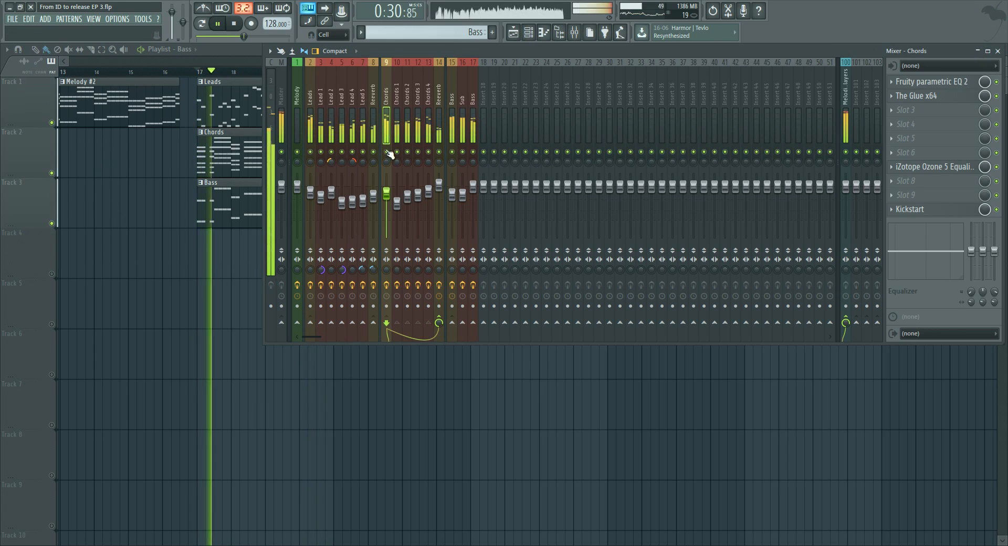
# Step: Add a Fruity Parametric EQ 2 to the Bass layer, and raise peaking band 2 at a slightly higher frequency during playback
pyautogui.click(476, 131)
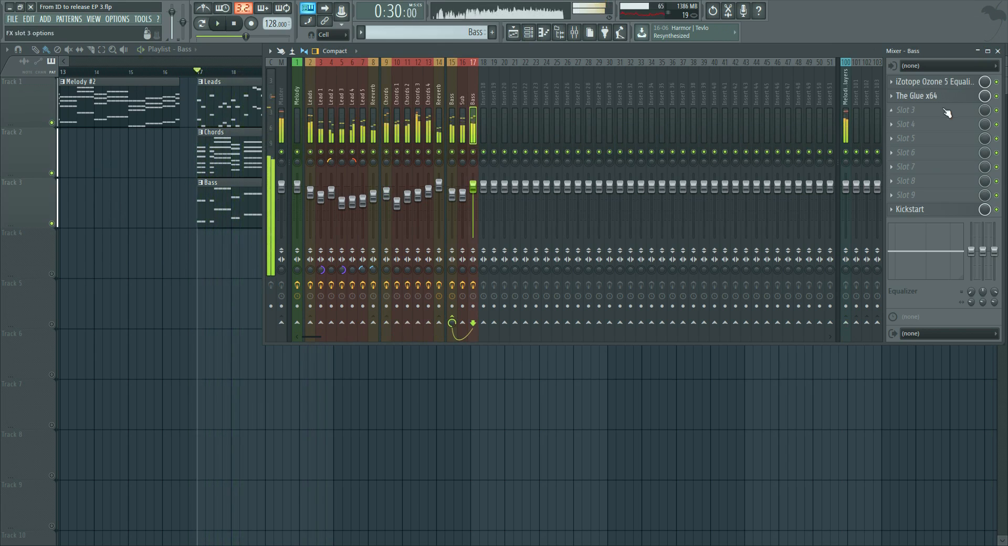
pyautogui.press('space')
pyautogui.click(913, 110)
pyautogui.click(894, 452)
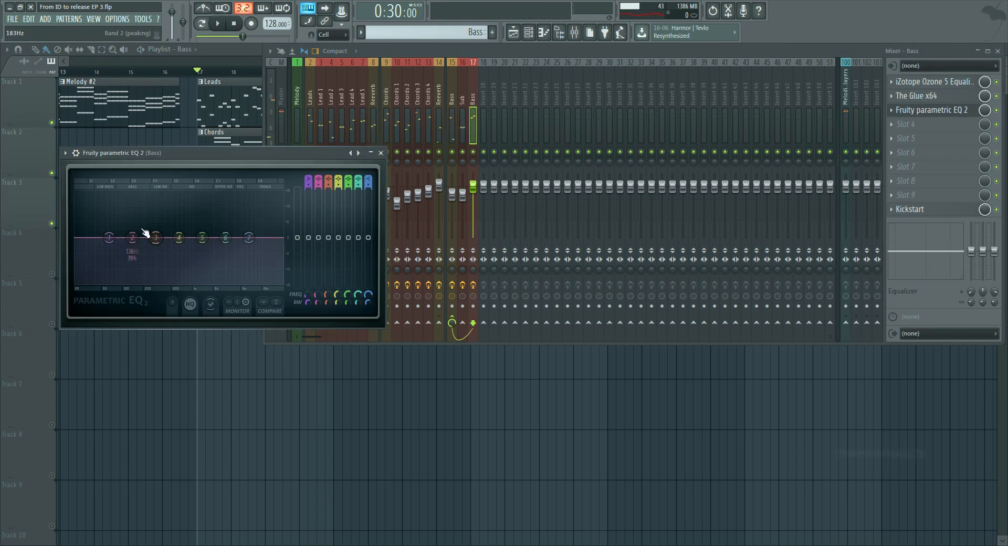
pyautogui.press('space')
pyautogui.moveTo(139, 234); pyautogui.dragTo(147, 223)
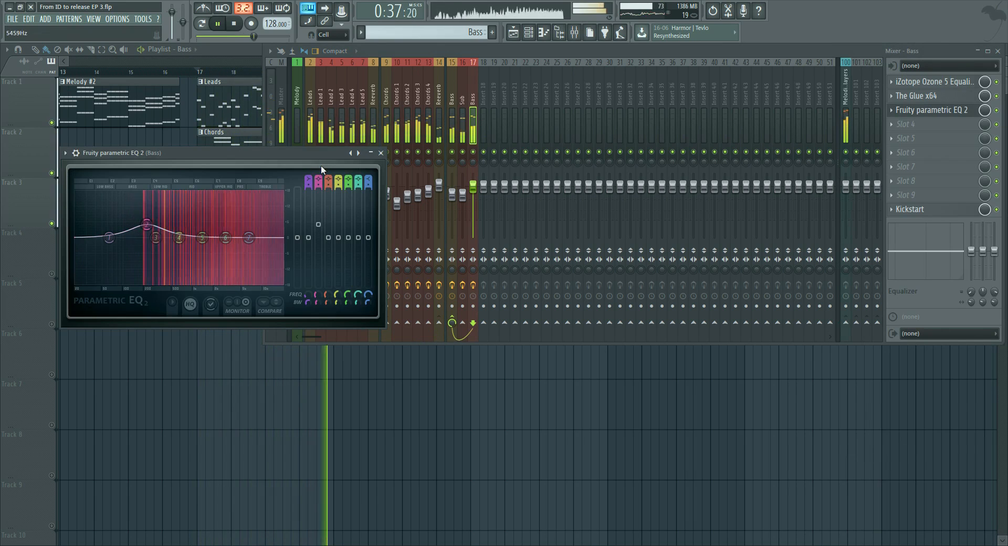
pyautogui.click(380, 154)
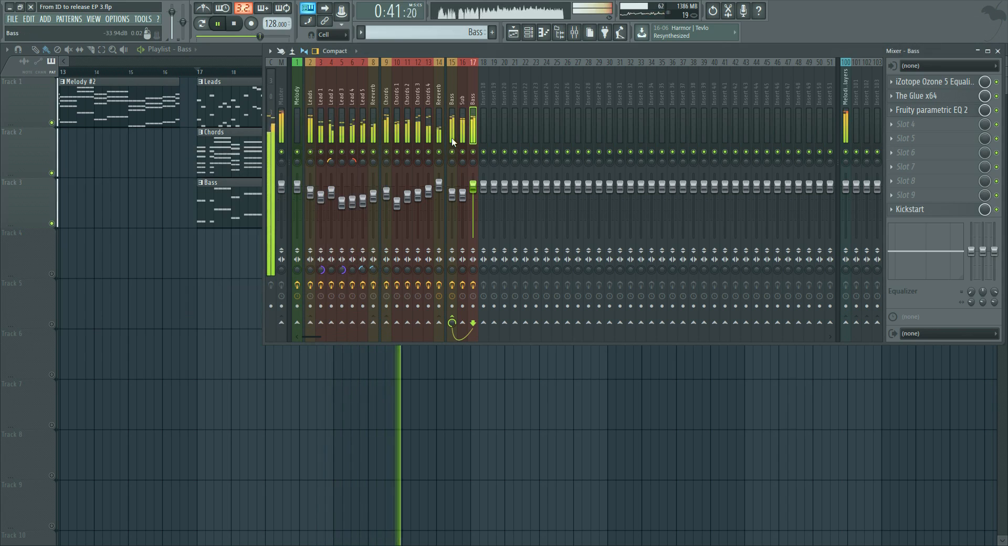
# Step: Shift peaking band 5 of the Chords bus's Fruity Parametric EQ 2 slightly higher in frequency while the drop plays
pyautogui.click(384, 136)
pyautogui.click(932, 81)
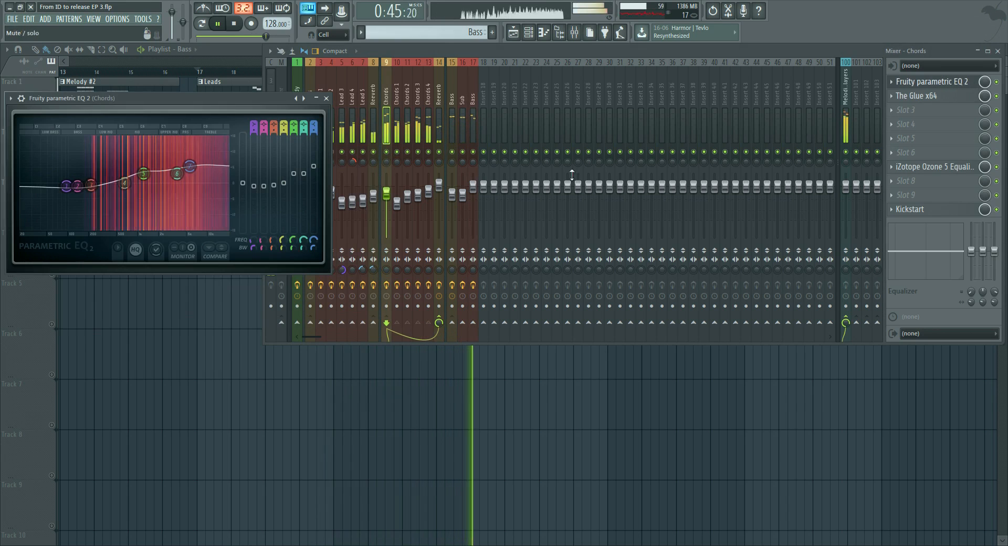
pyautogui.moveTo(176, 173); pyautogui.dragTo(152, 173)
pyautogui.press('space')
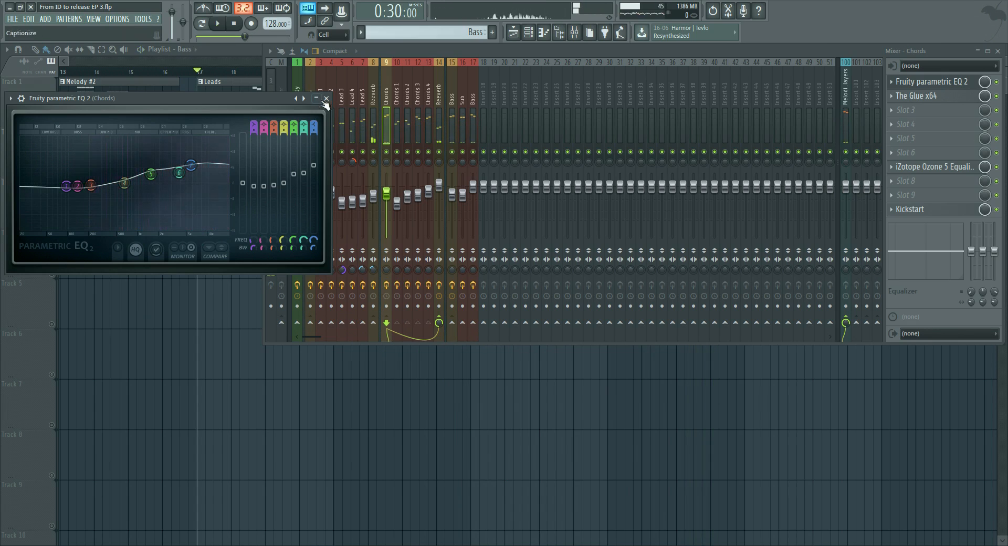
pyautogui.click(326, 98)
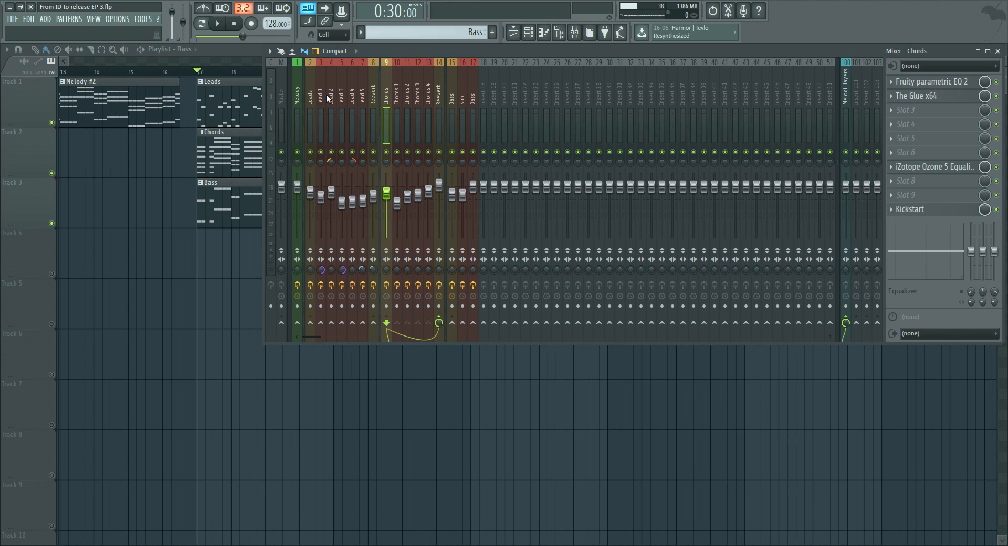
# Step: Bring the playlist into full view and play the drop from bar 17
pyautogui.moveTo(397, 93); pyautogui.dragTo(421, 113)
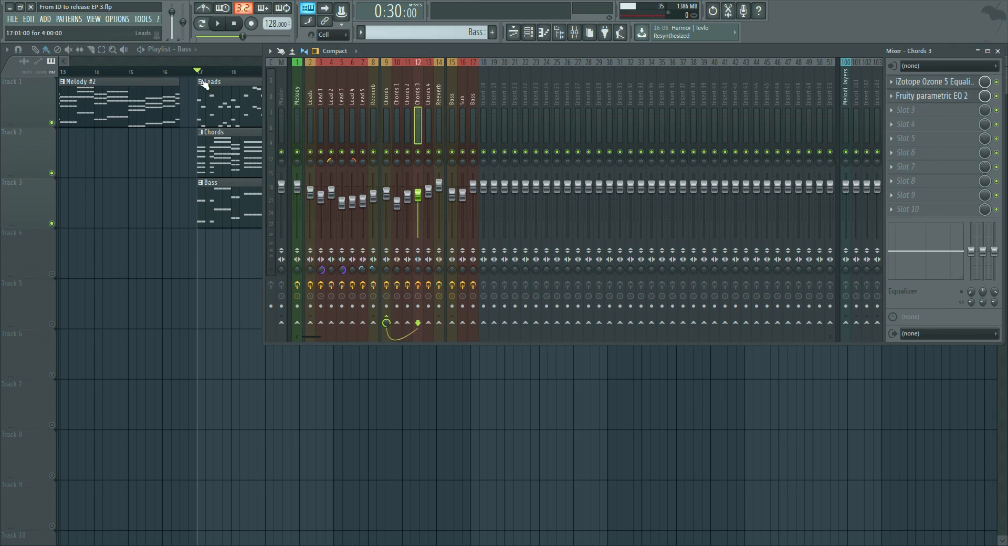
pyautogui.click(197, 63)
pyautogui.moveTo(218, 61); pyautogui.dragTo(431, 49)
pyautogui.press('space')
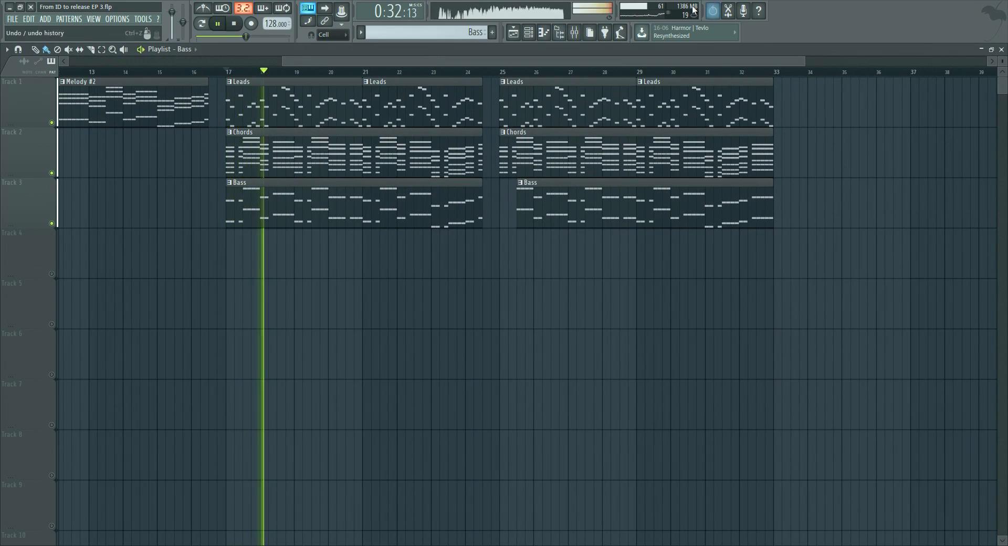
# Step: Fine-tune the Chords bus volume and lower the Sub layer's volume slightly while the drop plays
pyautogui.press('F9')
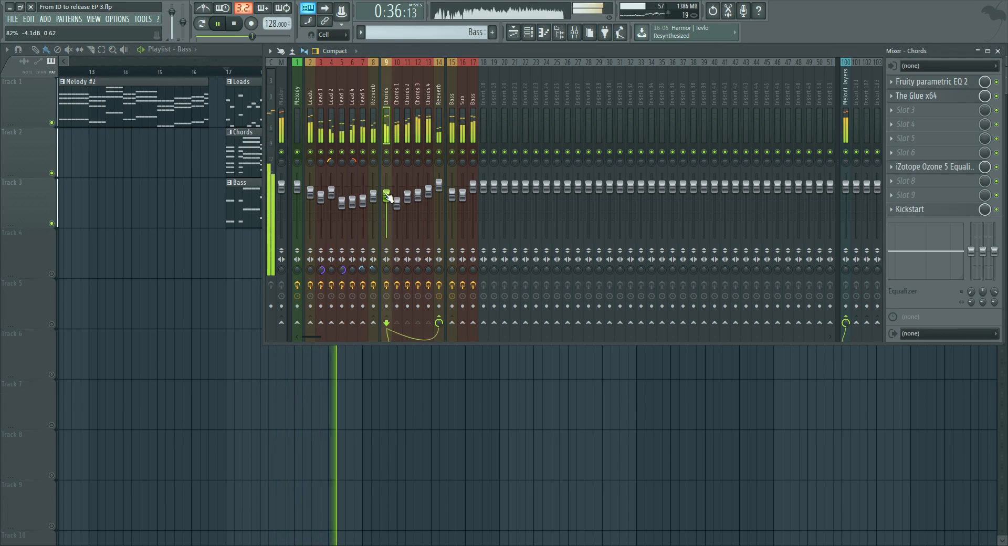
pyautogui.click(462, 198)
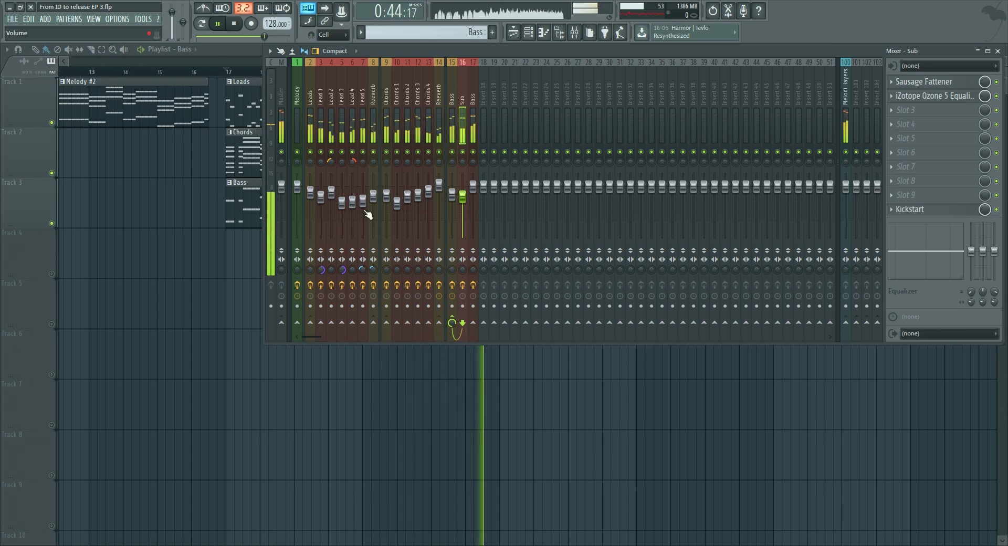
pyautogui.press('space')
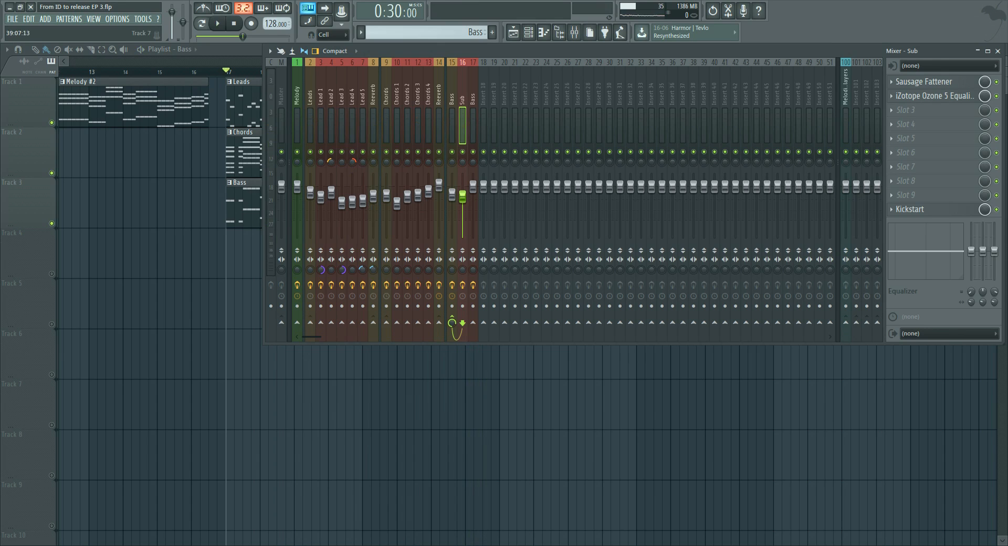
# Step: Return to the playlist and move the playback position to bar 23 of the drop
pyautogui.click(228, 79)
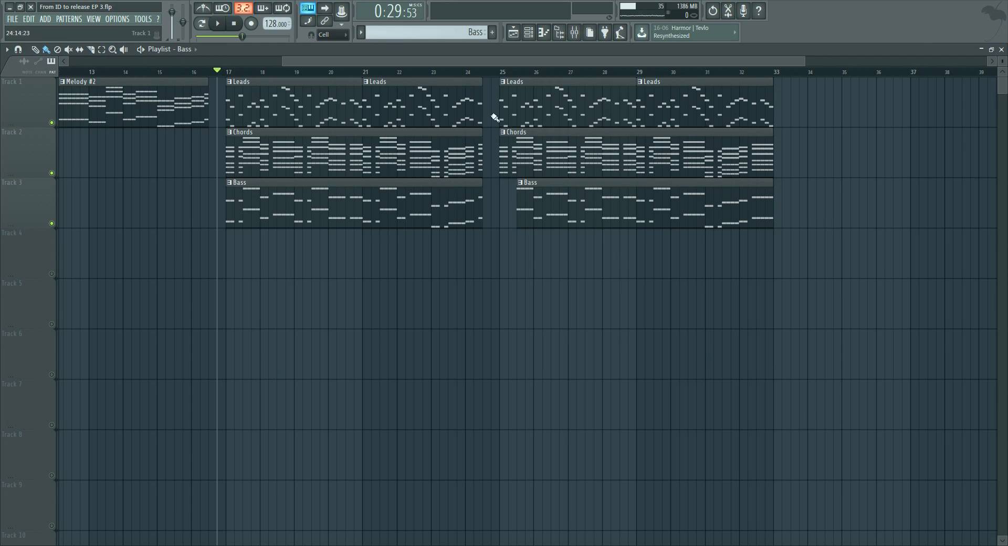
pyautogui.click(488, 74)
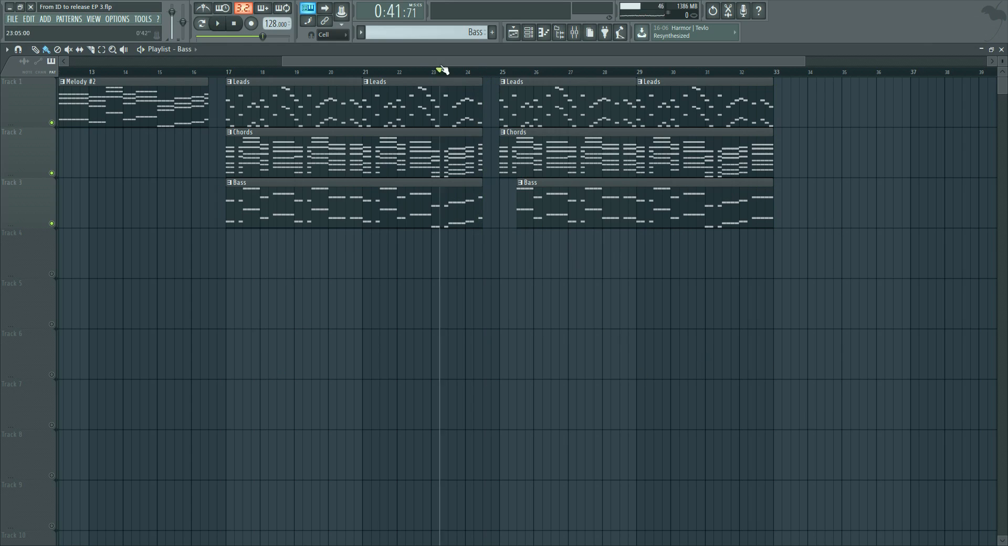